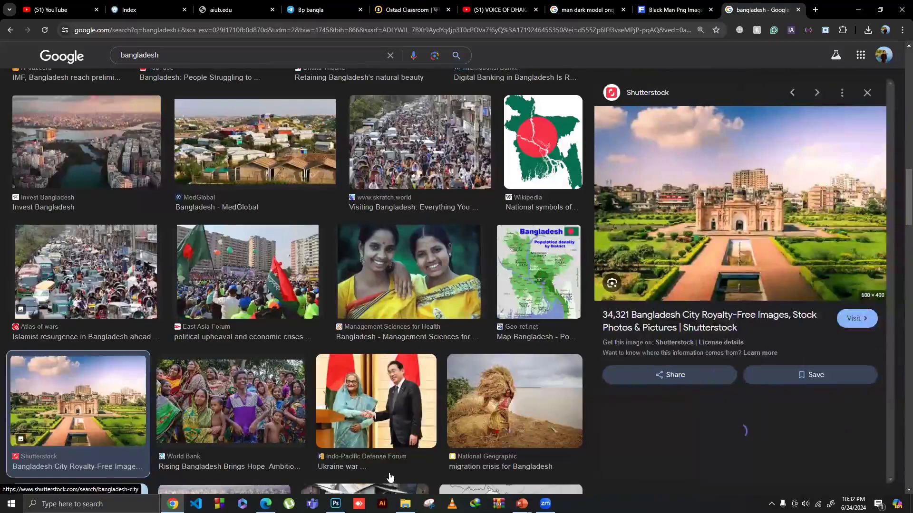
Step: Copy the Shutterstock Bangladesh fort image and paste it into the Untitled-2 document in Photoshop
right_click(703, 188)
key("alt+Tab")
key("ctrl+v")
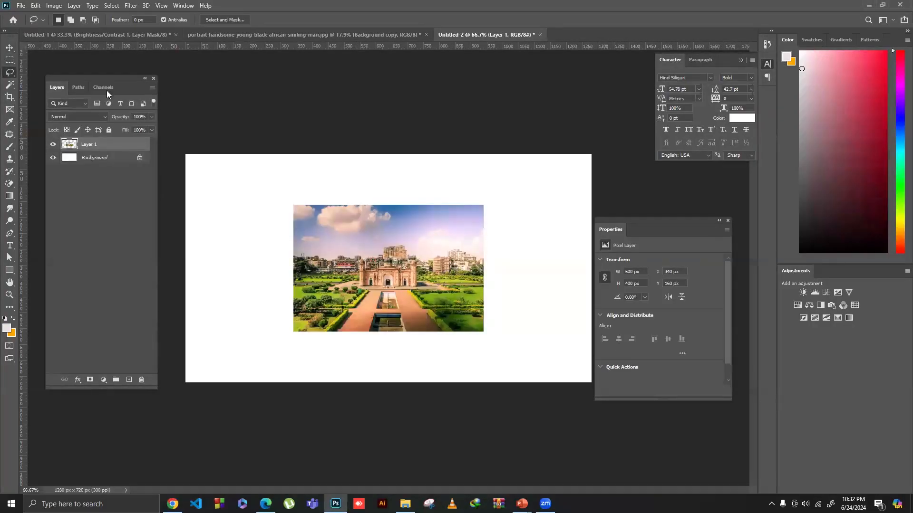
Step: Scale the pasted fort photo up to about 1303 × 868 px and place it over the canvas's left part
left_click(9, 47)
left_click_drag(381, 259, 274, 309)
left_click_drag(376, 319, 533, 306)
left_click_drag(438, 293, 458, 300)
key("Return")
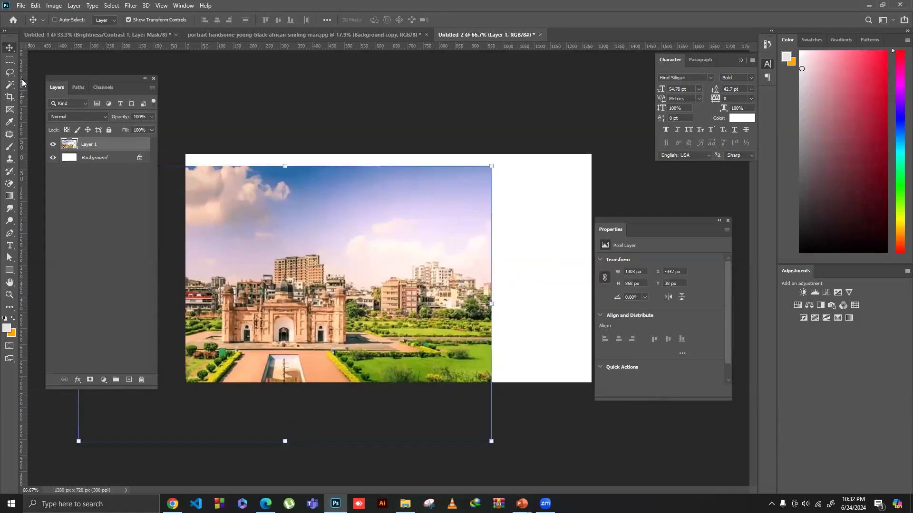
left_click(11, 61)
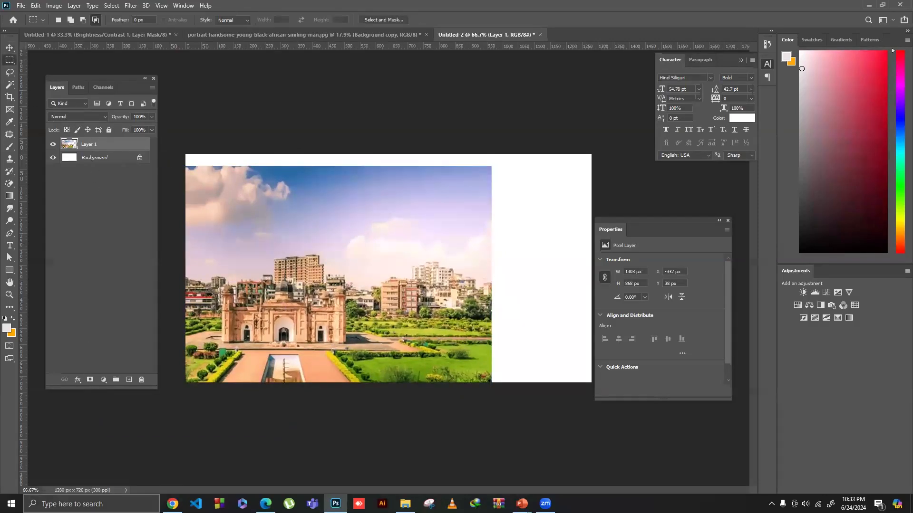
Step: Switch to Chrome and search Google Images for "japan"
mouse_move(172, 504)
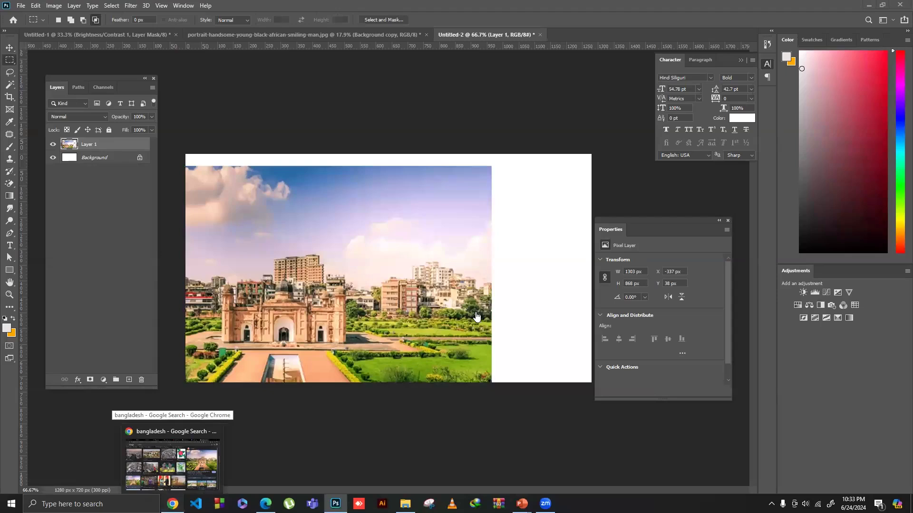
left_click(172, 459)
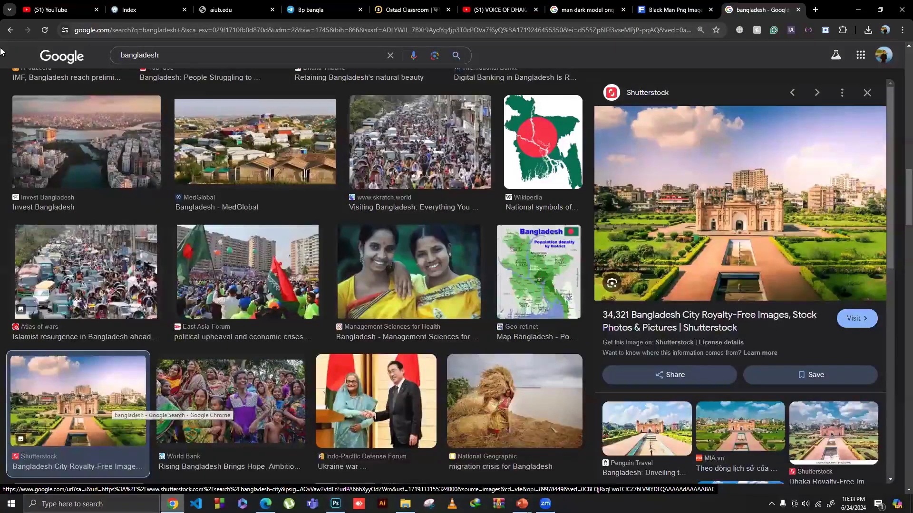
key("slash")
type("japan")
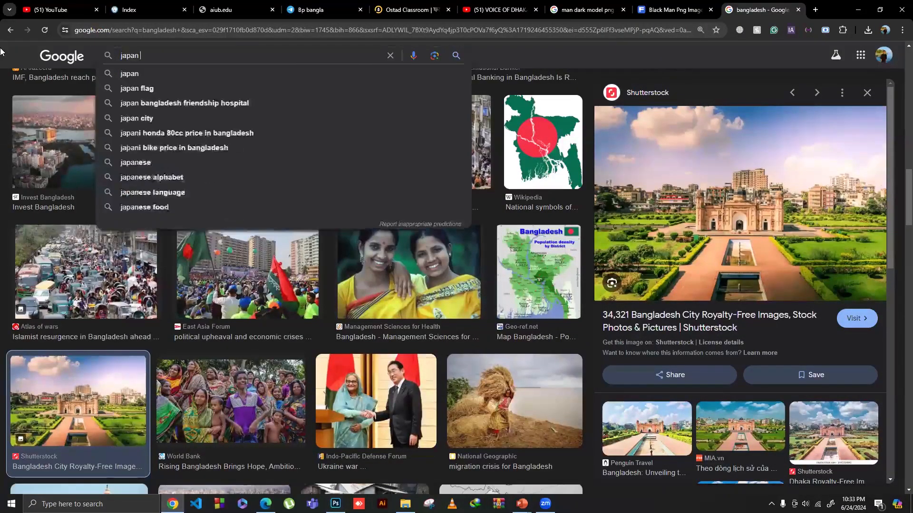
key("BackSpace")
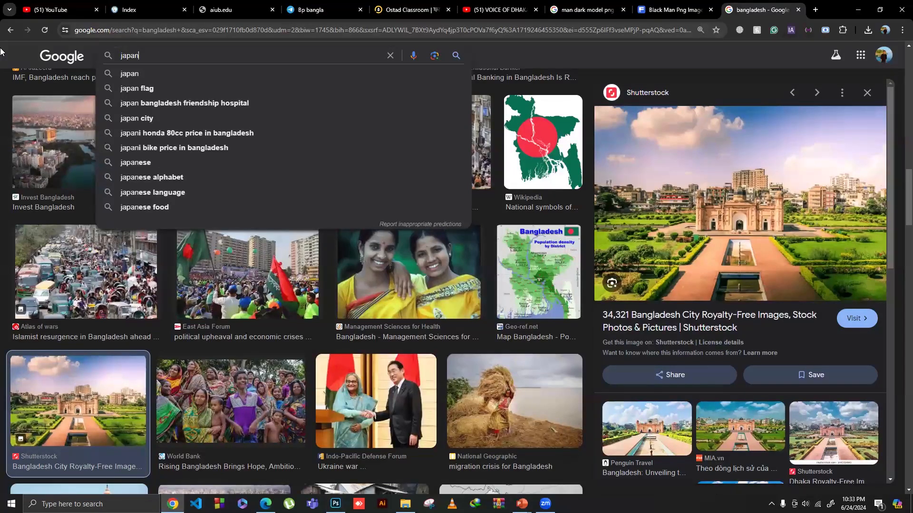
key("Return")
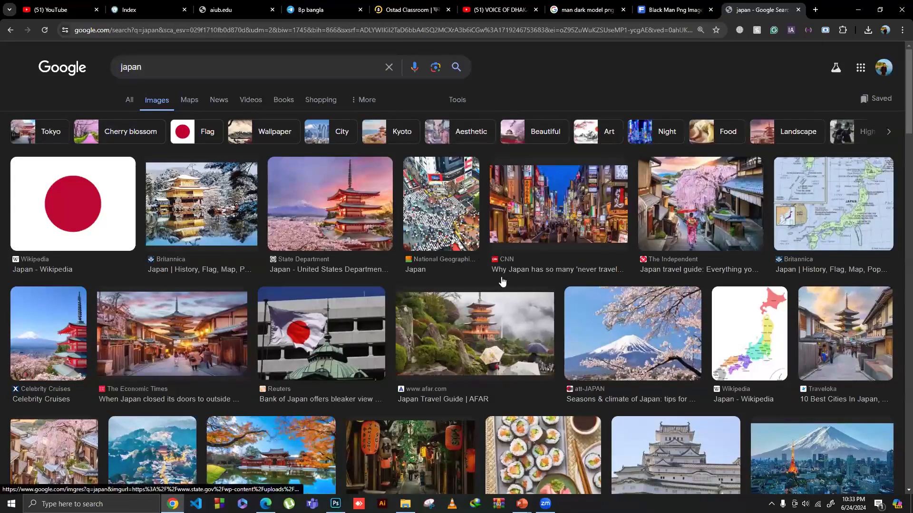
Step: Look through the Japan image results for a suitable landmark photo
scroll(486, 274, "down", 3)
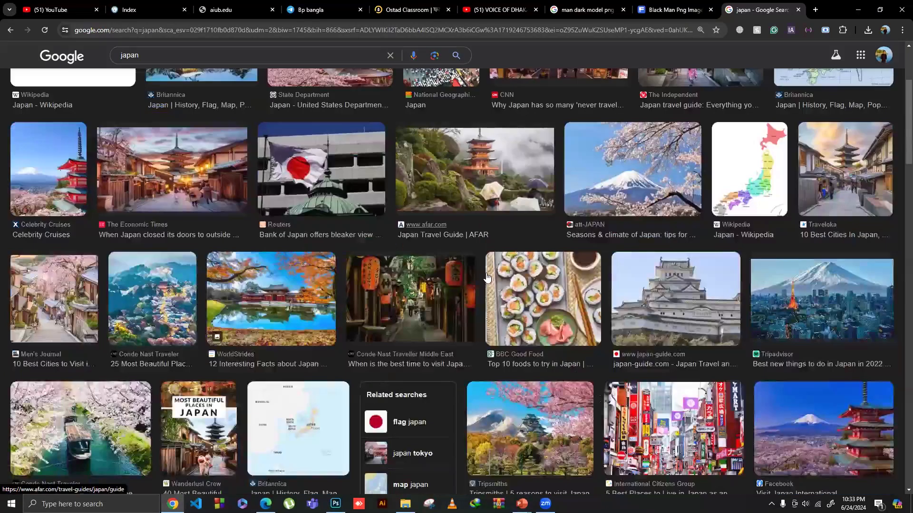
scroll(486, 276, "down", 7)
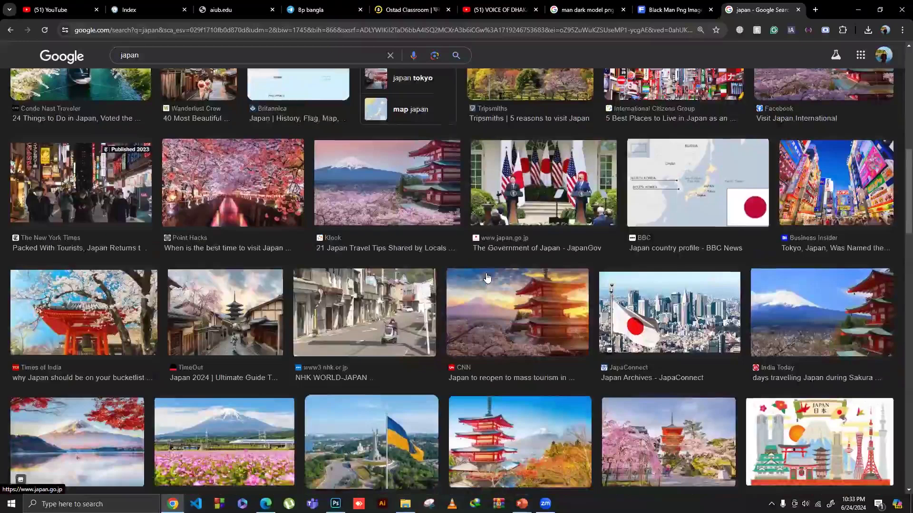
scroll(487, 277, "down", 2)
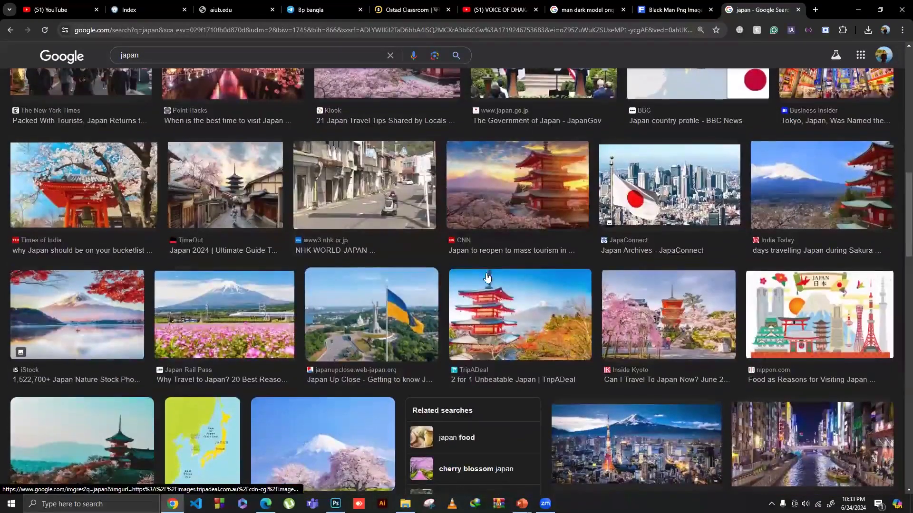
scroll(486, 277, "down", 12)
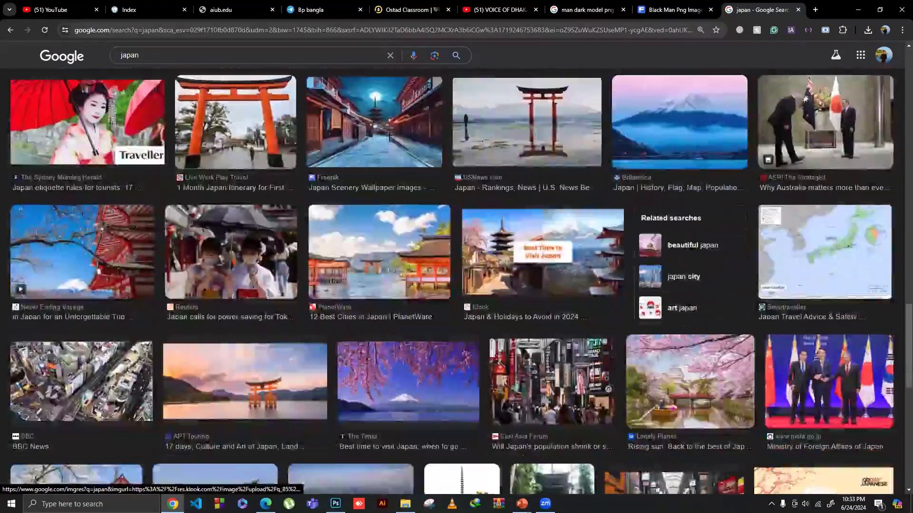
scroll(256, 355, "up", 3)
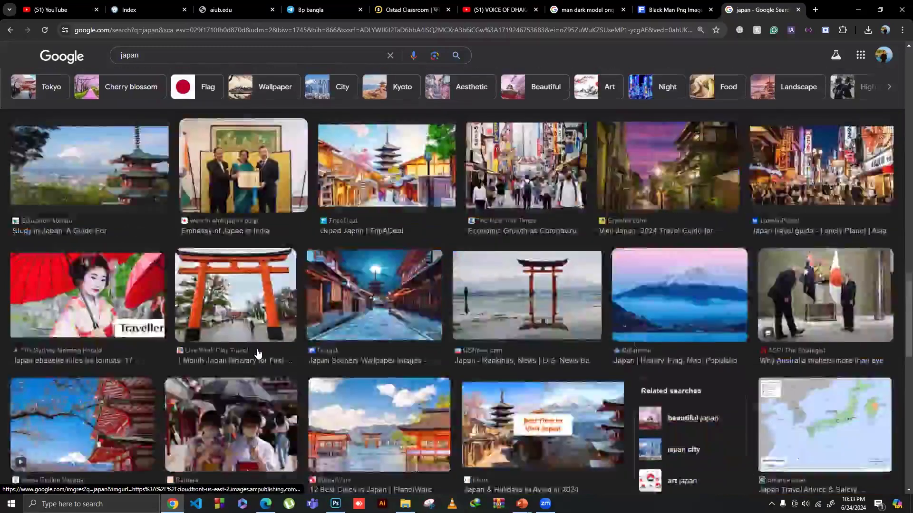
scroll(257, 354, "up", 6)
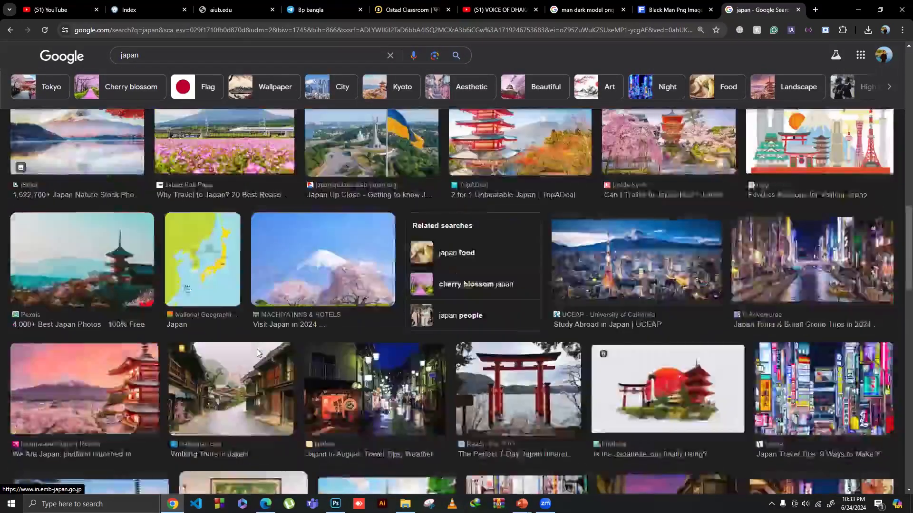
scroll(336, 278, "up", 5)
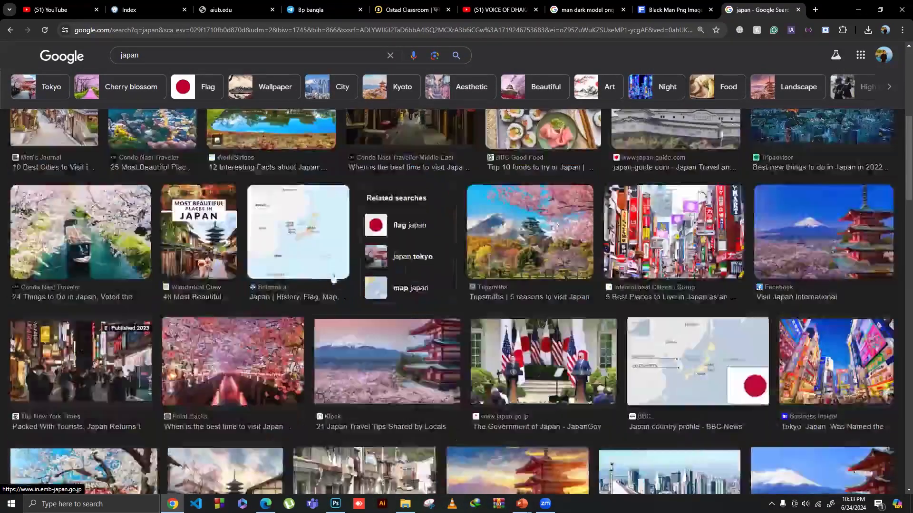
scroll(333, 281, "up", 7)
scroll(308, 259, "down", 6)
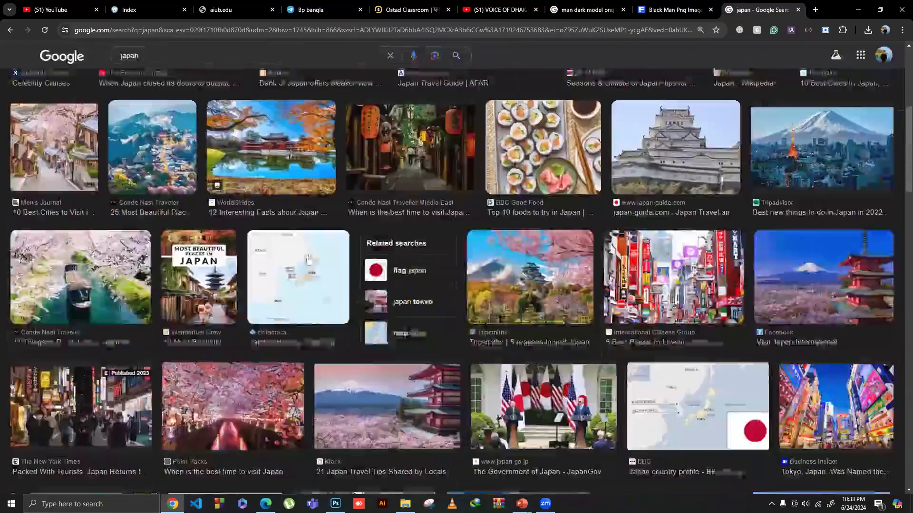
scroll(305, 258, "down", 3)
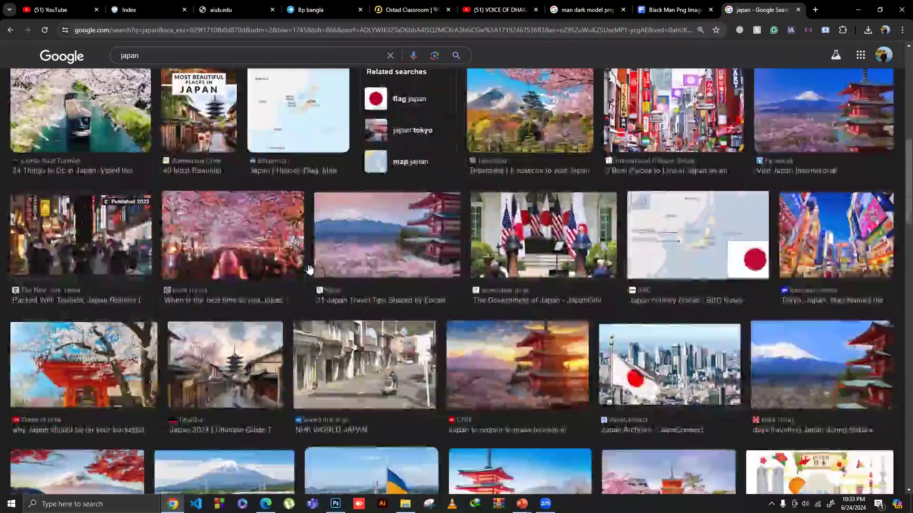
scroll(268, 360, "down", 5)
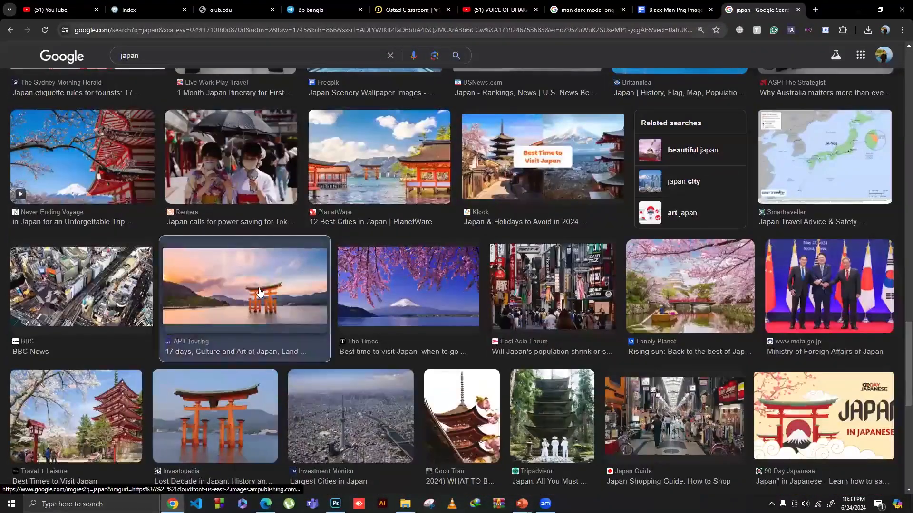
Step: Preview the APT Touring and Investopedia torii gate photos and look through the related images
left_click(266, 354)
scroll(255, 309, "down", 4)
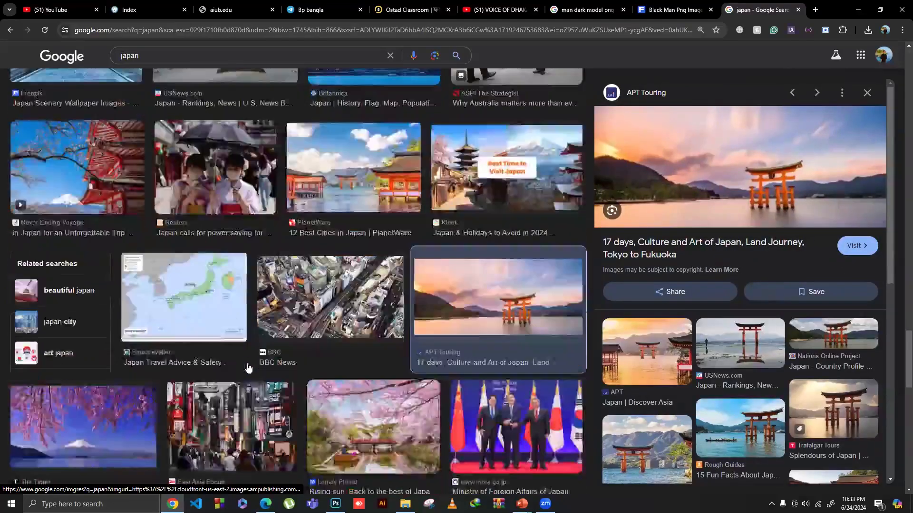
scroll(255, 329, "down", 2)
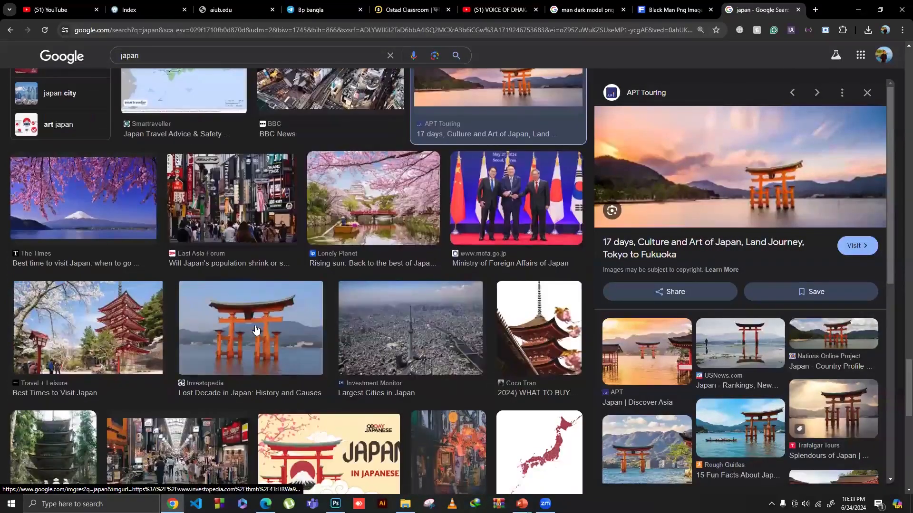
left_click(255, 329)
scroll(636, 408, "down", 2)
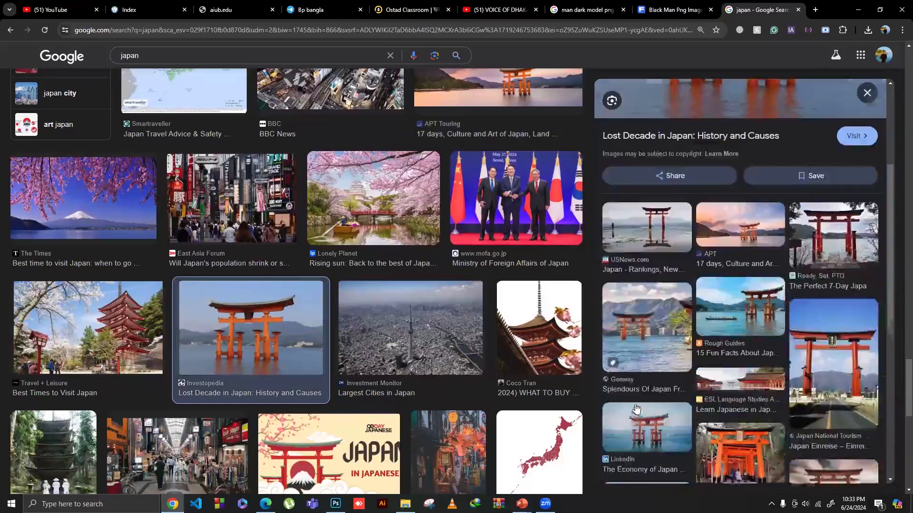
scroll(648, 370, "down", 1)
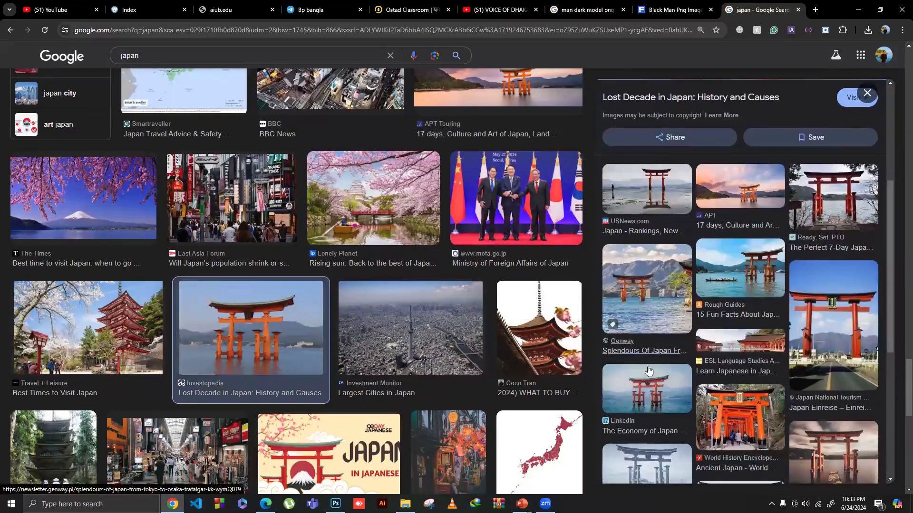
Step: Copy the related LinkedIn torii gate image and paste it into the Untitled-2 document in Photoshop
left_click(647, 389)
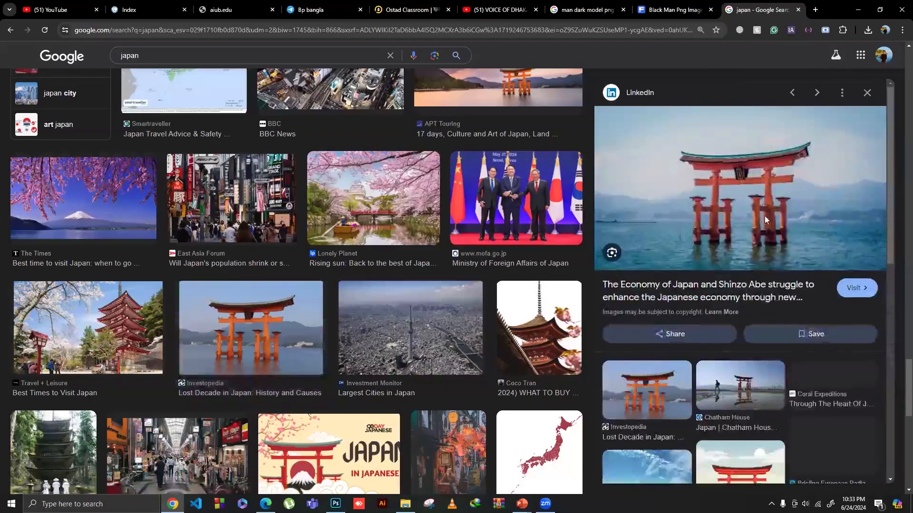
right_click(755, 169)
left_click(773, 309)
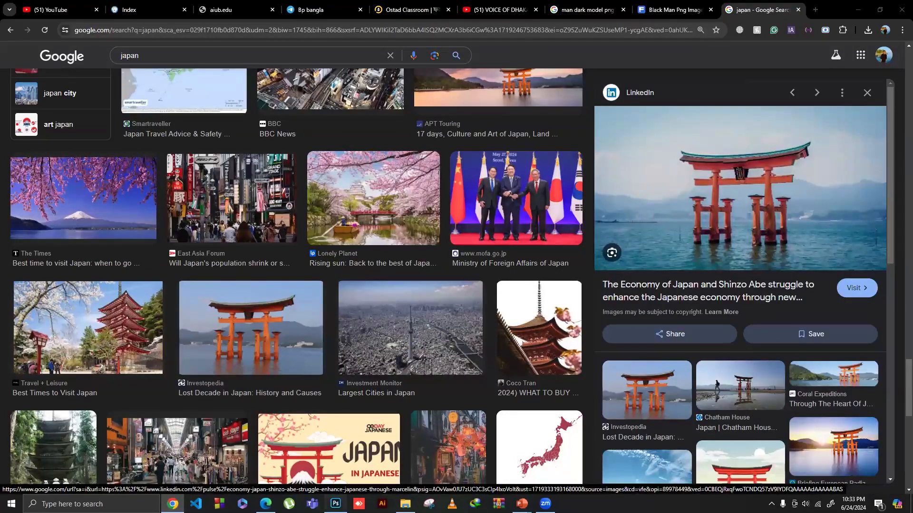
key("alt+Tab")
key("ctrl+v")
Step: Scale the torii gate photo down to about 874 × 491 px and place it in the canvas's lower right part
left_click(10, 48)
left_click_drag(391, 248, 472, 260)
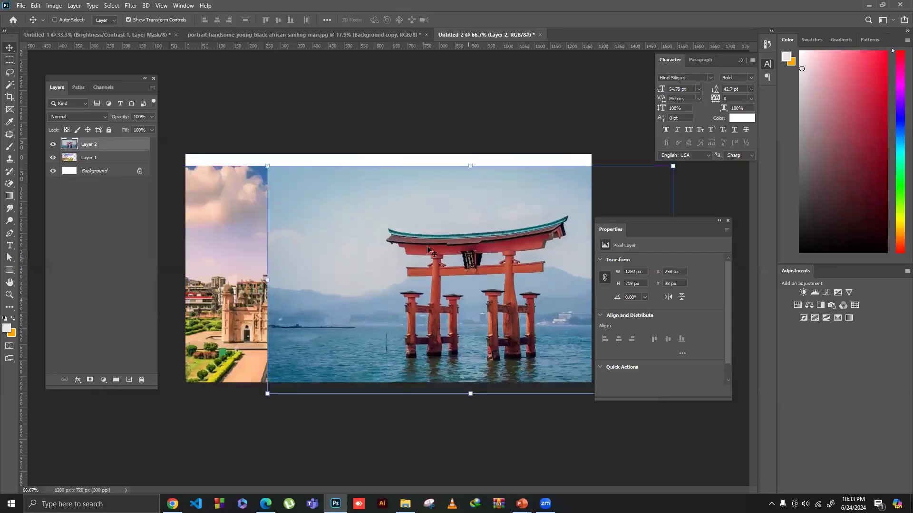
left_click_drag(264, 283, 386, 282)
left_click_drag(459, 295, 423, 320)
left_click_drag(492, 222, 492, 226)
key("Return")
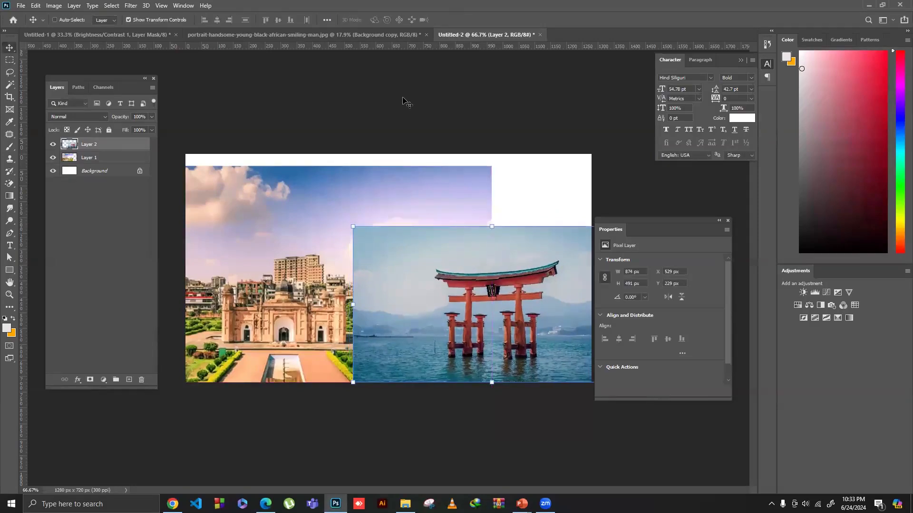
Step: Copy Group 1, the black-and-white man cutout with its yellow drop shadow, from Untitled-1 into Untitled-2
left_click(285, 34)
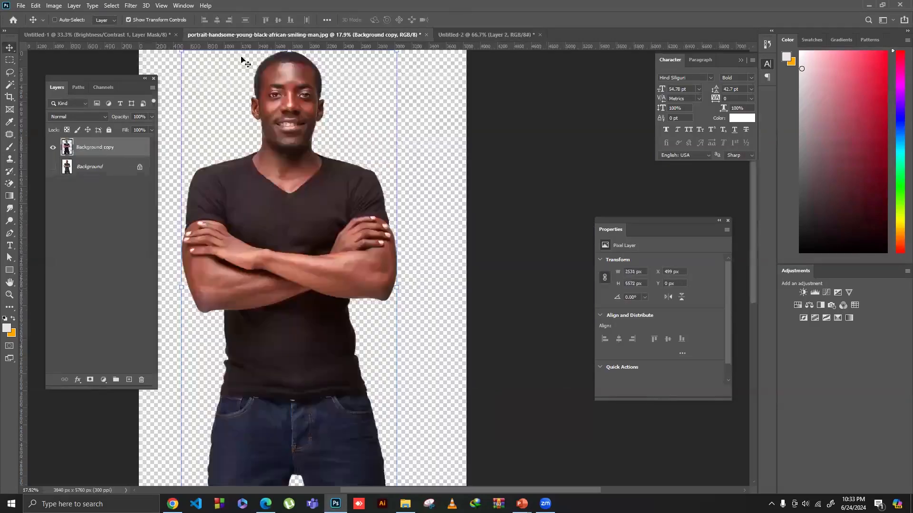
left_click(84, 37)
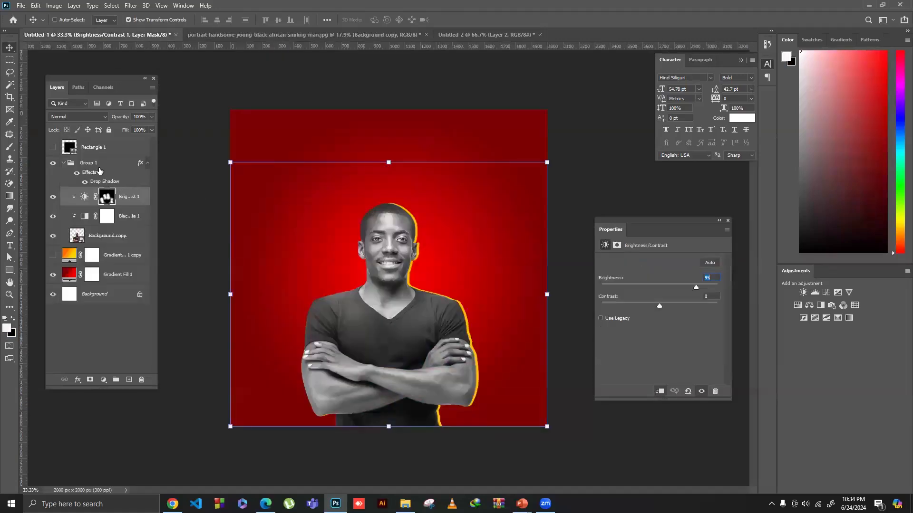
left_click(95, 164)
left_click_drag(399, 251, 456, 314)
Step: Scale the man group to 43.28% and position it in the middle, between the two landmark photos
left_click_drag(678, 195, 443, 237)
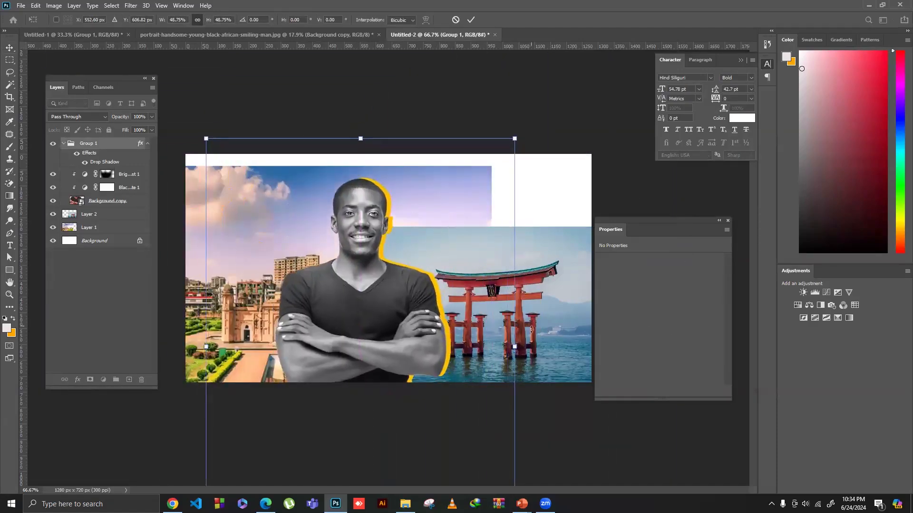
left_click_drag(515, 346, 481, 346)
left_click_drag(422, 339, 448, 327)
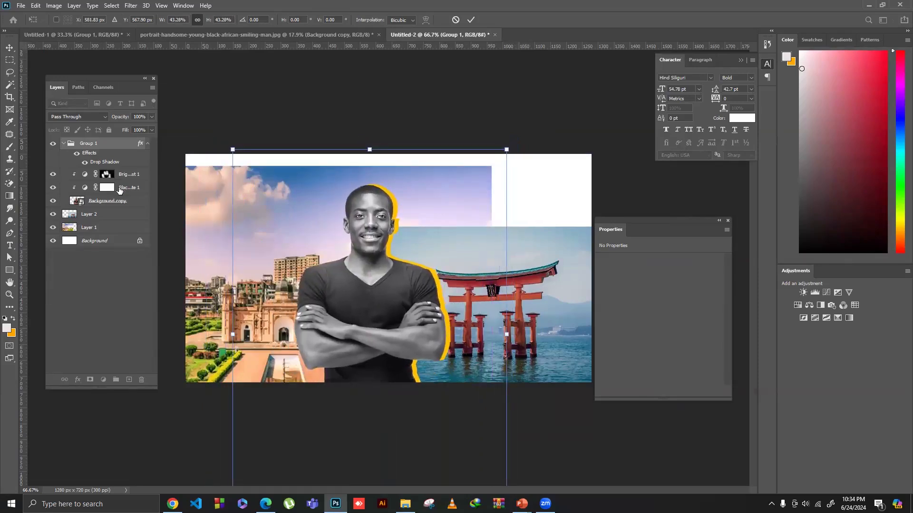
Step: Shift the torii gate photo slightly right and the fort photo left to X -445 px, so the man covers less of both
left_click(109, 217)
left_click_drag(481, 278, 493, 278)
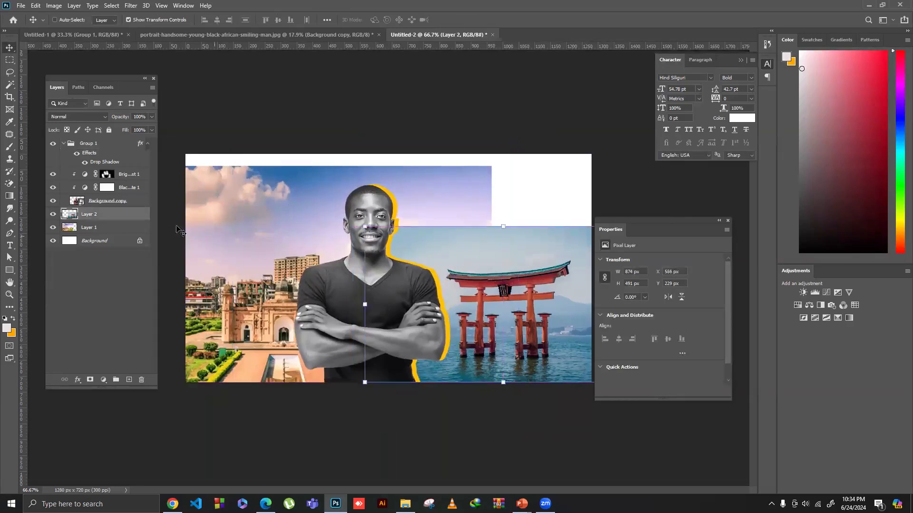
left_click(114, 232)
left_click_drag(261, 255, 235, 251)
Step: Switch to the Quick Selection tool and enlarge its brush to 100 px
left_click(10, 62)
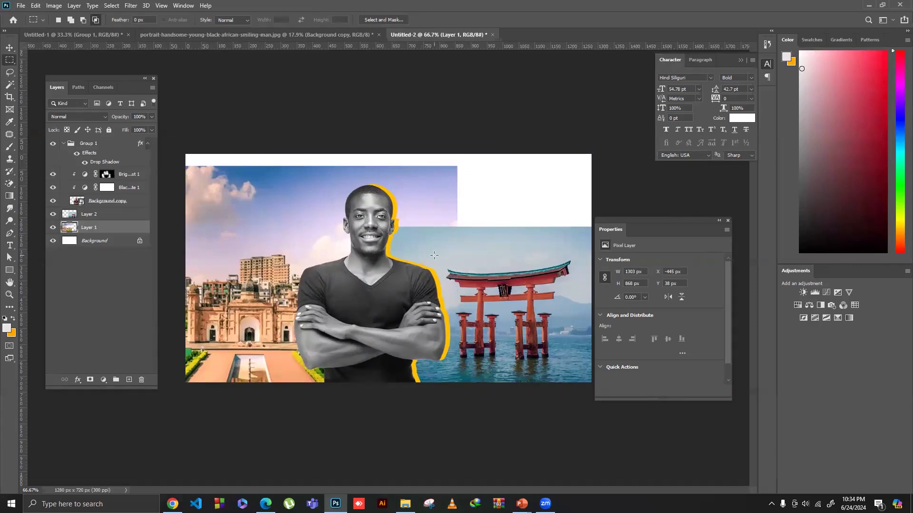
left_click(9, 86)
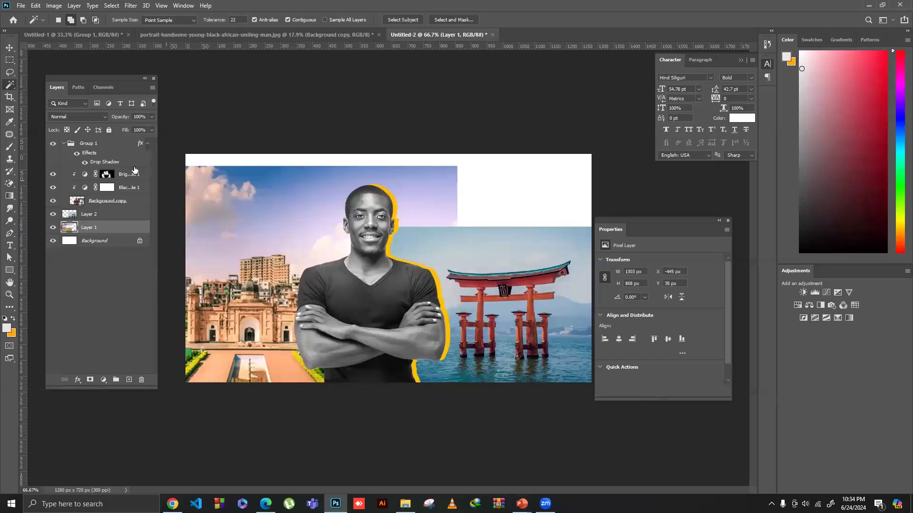
right_click(9, 86)
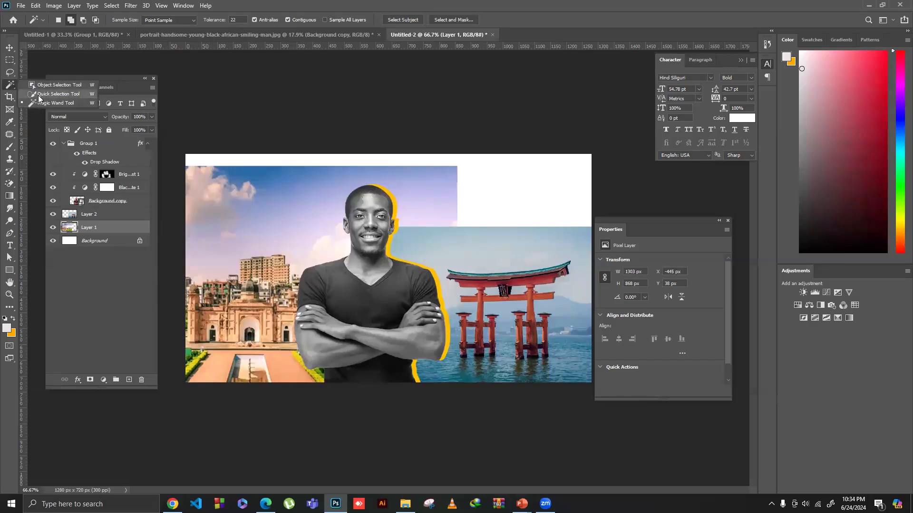
left_click(52, 94)
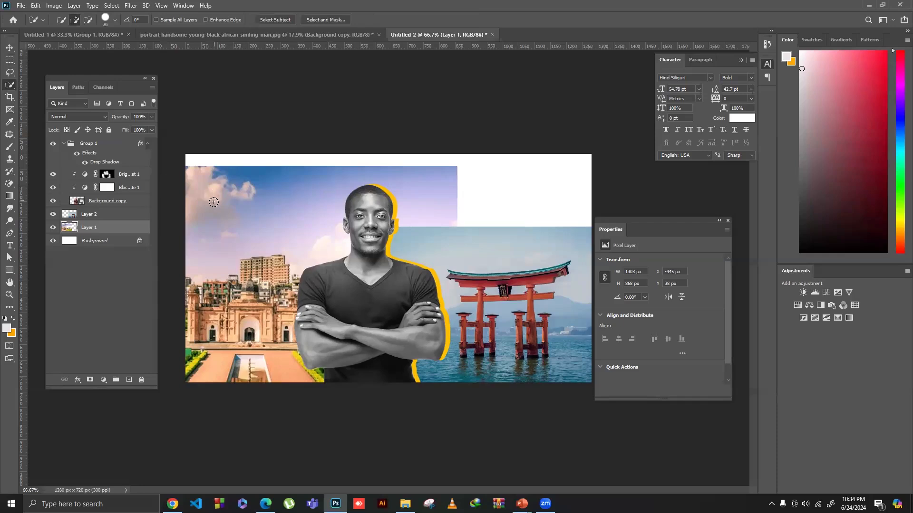
key("bracketright")
key("bracketright")
key("bracketright")
key("bracketright")
Step: Try to mask out the fort photo's sky with an inverted, edge-refined sky selection output as New Layer with Layer Mask
mouse_move(224, 197)
left_mouse_down()
mouse_move(311, 197)
mouse_move(336, 204)
mouse_move(347, 224)
mouse_move(271, 242)
left_mouse_up()
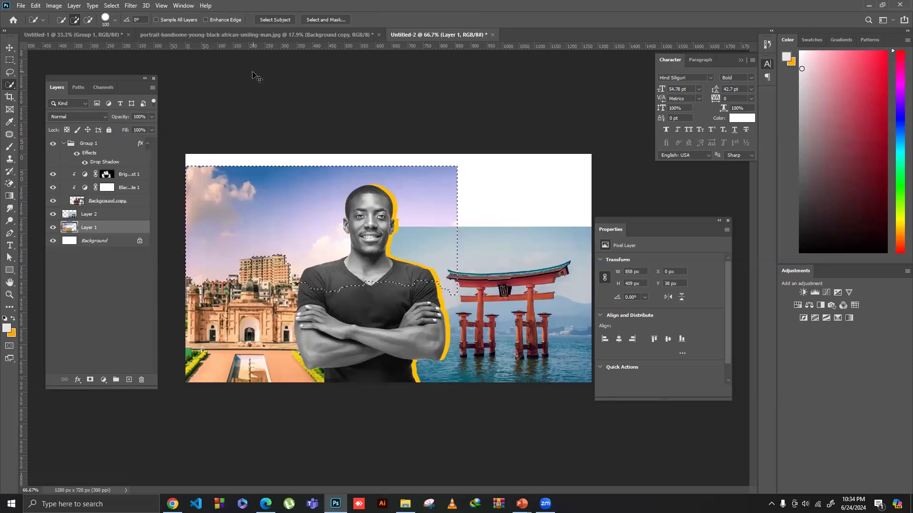
key("shift+ctrl+i")
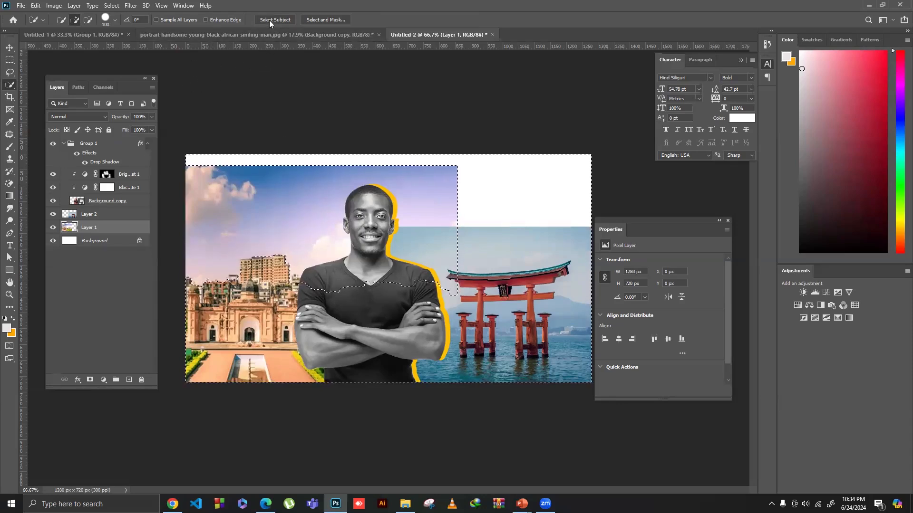
left_click(332, 19)
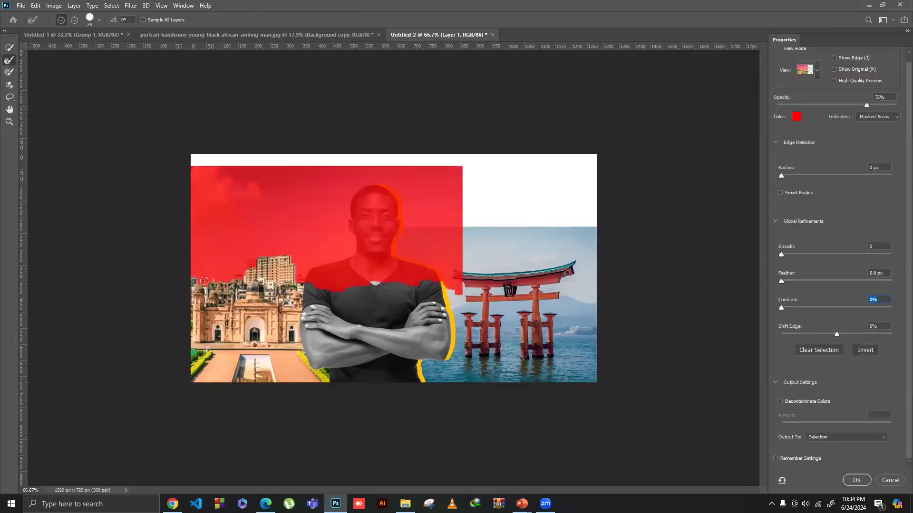
left_click_drag(199, 285, 240, 273)
key("p")
key("p")
left_click_drag(299, 281, 325, 282)
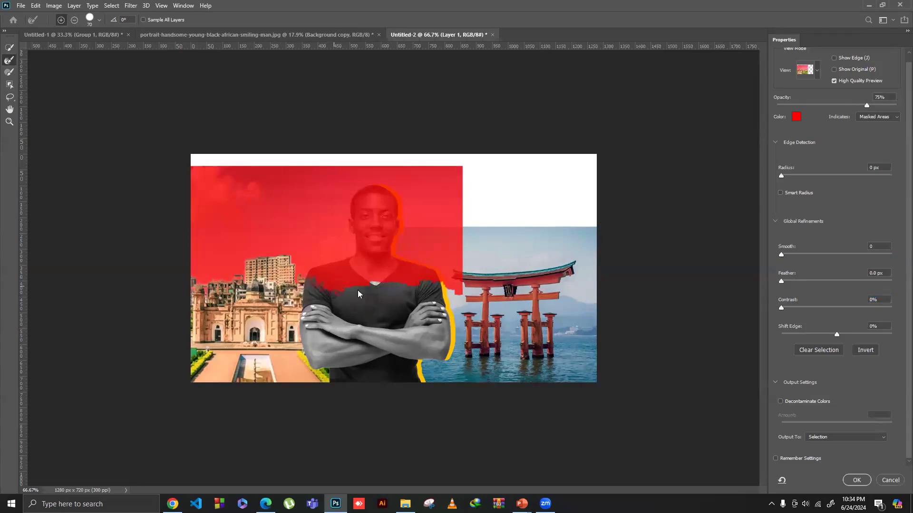
left_click(820, 437)
left_click(835, 460)
left_click(856, 480)
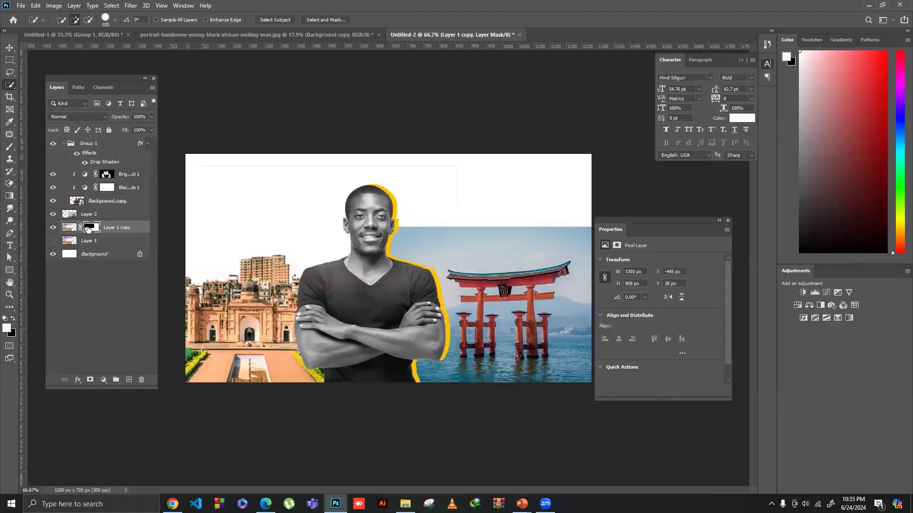
Step: Try to clean up the leftover sky outline on the fort's layer mask with black
left_click(88, 229)
left_click(14, 319)
left_click_drag(241, 173, 171, 161)
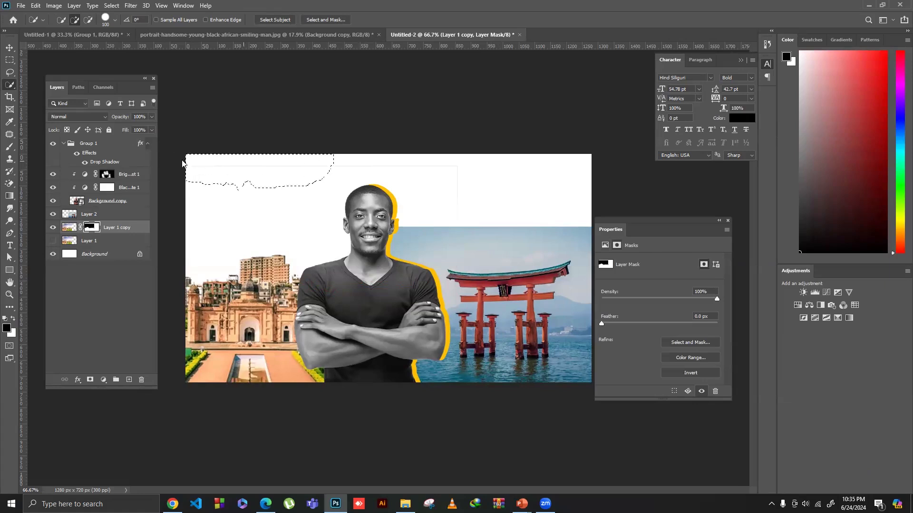
key("ctrl+d")
left_click(10, 145)
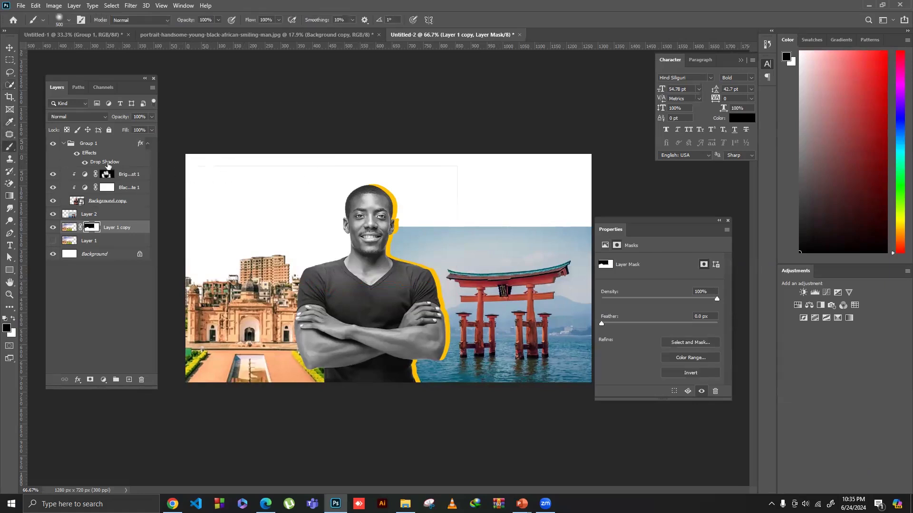
Step: Undo the fort photo's masking and clear the selection
key("ctrl+z")
key("ctrl+z")
key("ctrl+z")
key("ctrl+z")
key("ctrl+d")
Step: Select the fort and buildings on Layer 1 with Quick Selection and refine the skyline edge in Select and Mask
left_click(10, 88)
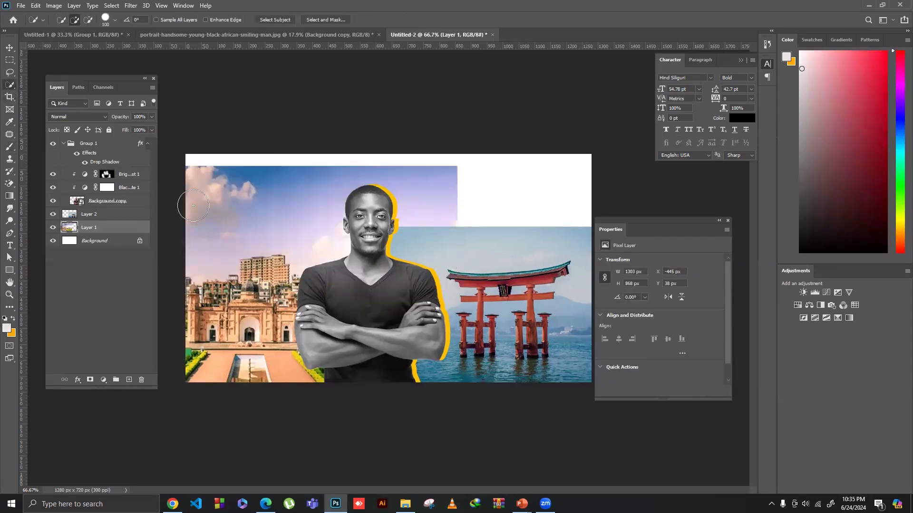
mouse_move(249, 310)
left_mouse_down()
mouse_move(233, 334)
mouse_move(191, 358)
mouse_move(230, 375)
mouse_move(322, 387)
mouse_move(265, 306)
mouse_move(259, 290)
mouse_move(268, 278)
mouse_move(210, 296)
mouse_move(188, 288)
mouse_move(281, 285)
mouse_move(350, 366)
mouse_move(289, 331)
mouse_move(295, 343)
mouse_move(366, 377)
mouse_move(317, 327)
mouse_move(303, 289)
mouse_move(208, 286)
left_mouse_up()
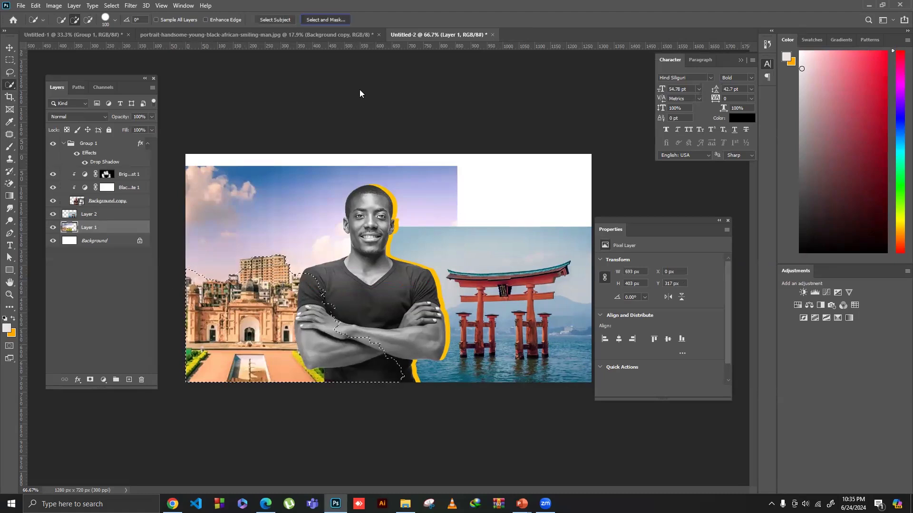
left_click(333, 20)
left_click(201, 279)
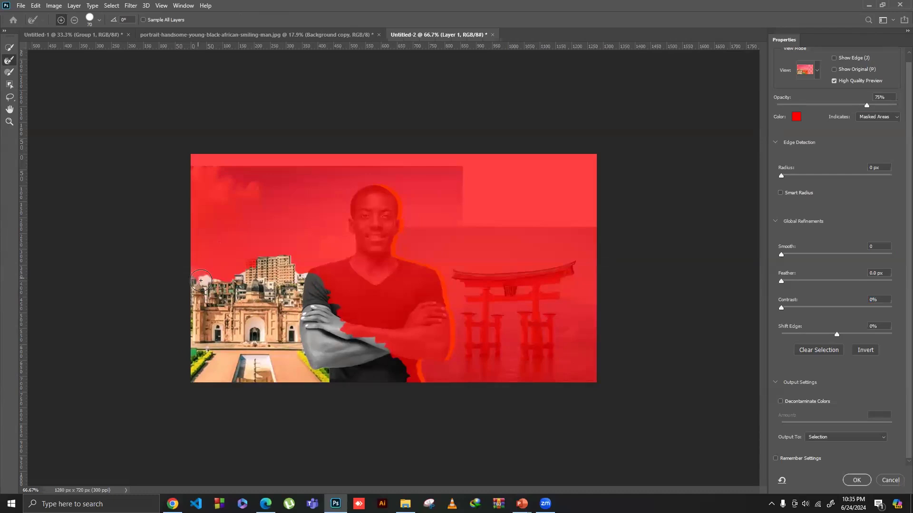
left_click_drag(281, 255, 303, 272)
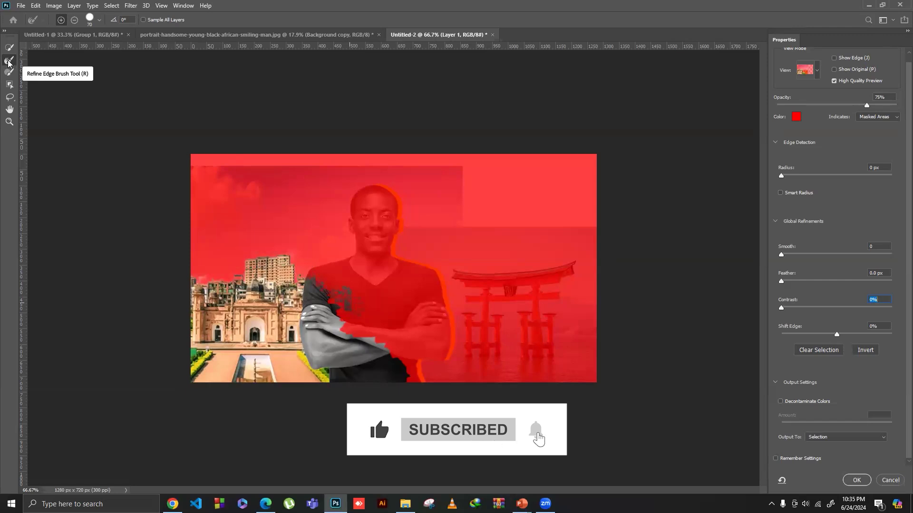
left_click(9, 61)
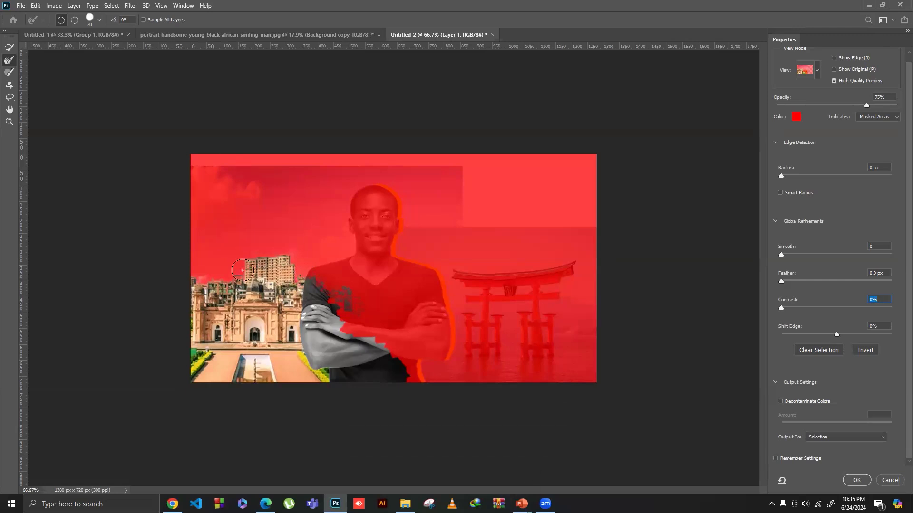
Step: Output the refined fort selection as New Layer with Layer Mask
left_click(827, 435)
left_click(844, 470)
left_click(858, 480)
mouse_move(269, 286)
left_mouse_down()
mouse_move(335, 257)
mouse_move(336, 242)
mouse_move(295, 238)
left_mouse_up()
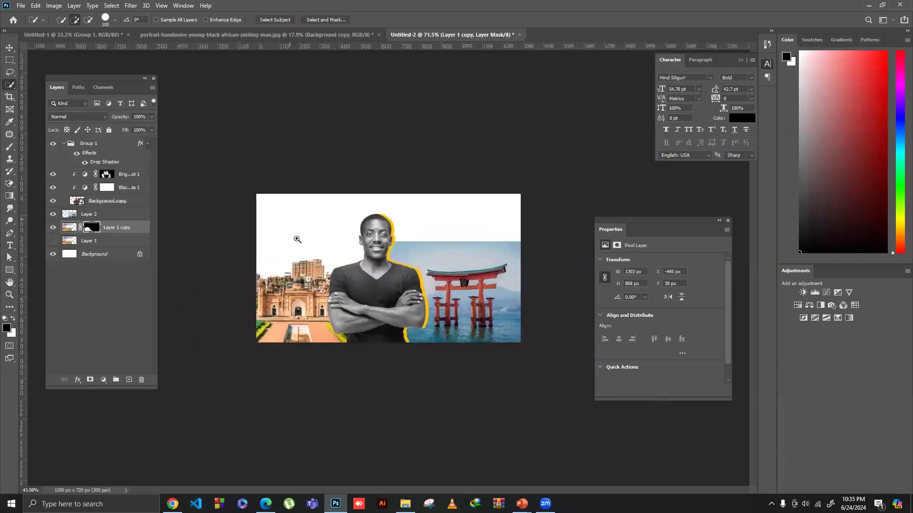
mouse_move(373, 303)
left_mouse_down()
mouse_move(380, 316)
mouse_move(443, 307)
mouse_move(424, 287)
mouse_move(511, 299)
mouse_move(440, 256)
mouse_move(525, 236)
left_mouse_up()
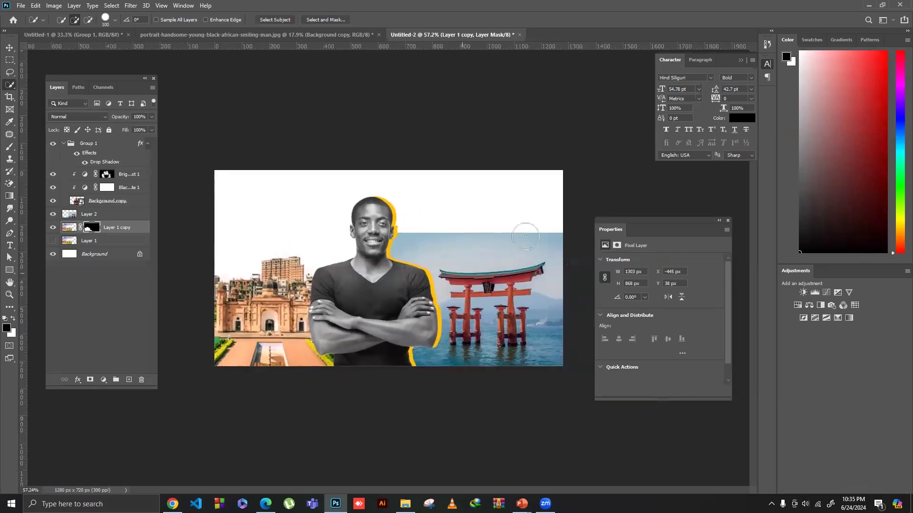
Step: Select the sky of the torii gate photo on Layer 2 with Quick Selection, leaving the gate out
left_click(86, 214)
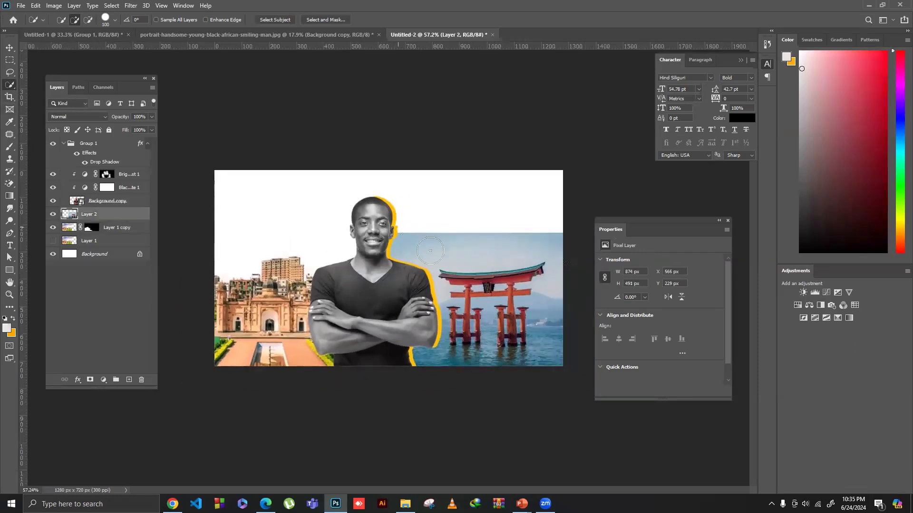
mouse_move(440, 256)
left_mouse_down()
mouse_move(467, 269)
mouse_move(499, 329)
mouse_move(562, 326)
left_mouse_up()
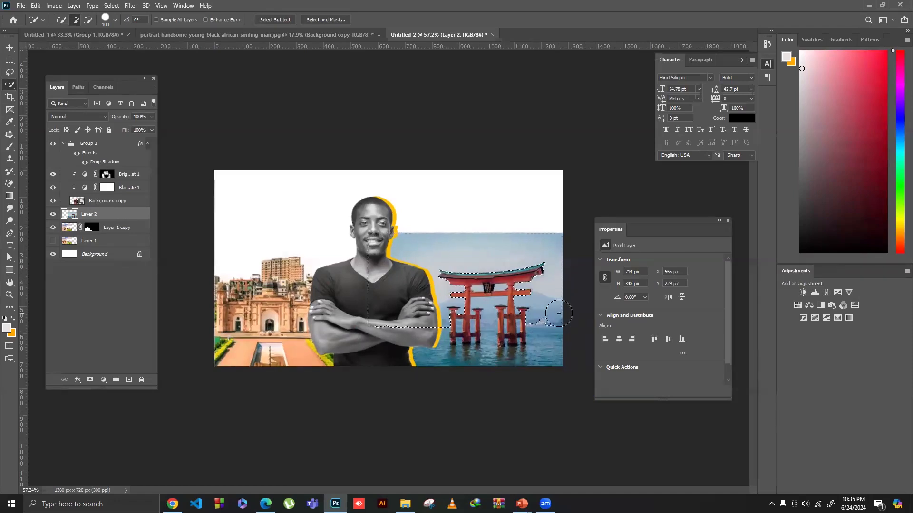
key("ctrl+z")
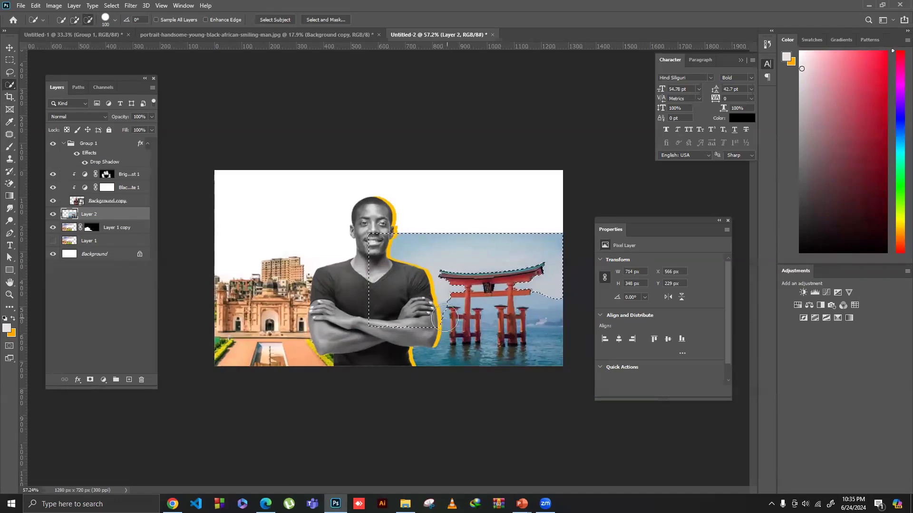
left_click_drag(489, 295, 395, 289)
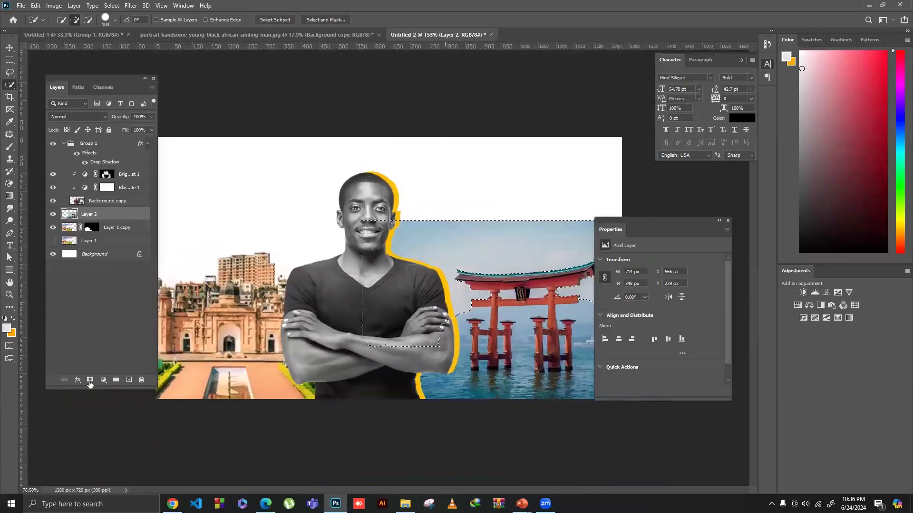
Step: Try to mask the torii gate photo directly from the sky selection
left_click(90, 380)
left_click_drag(499, 293, 520, 291)
key("ctrl+z")
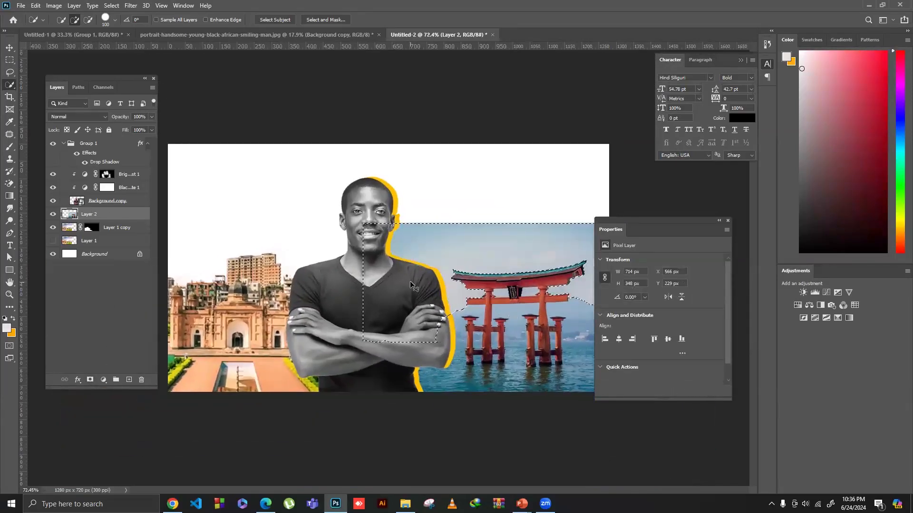
Step: Invert the sky selection and refine its edge around the torii gate in Select and Mask with a 40 px brush
key("shift+ctrl+i")
left_click(315, 22)
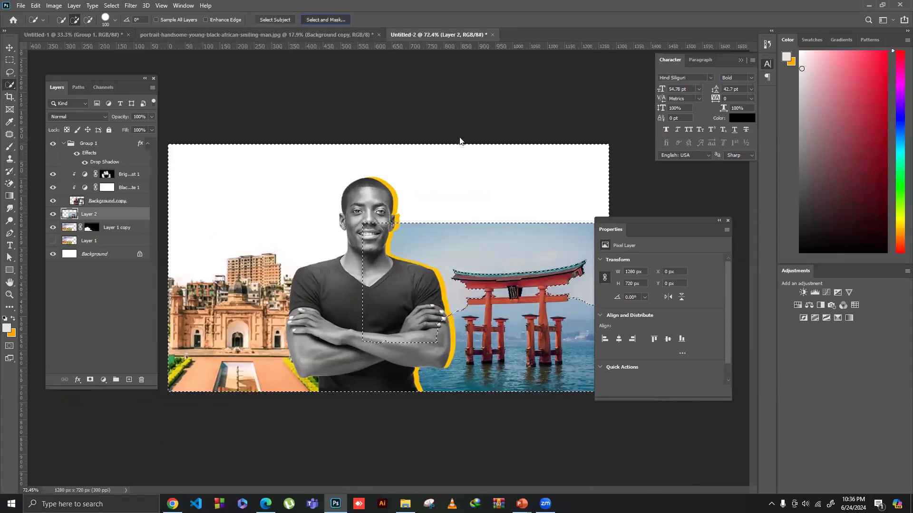
scroll(523, 334, "up", 3)
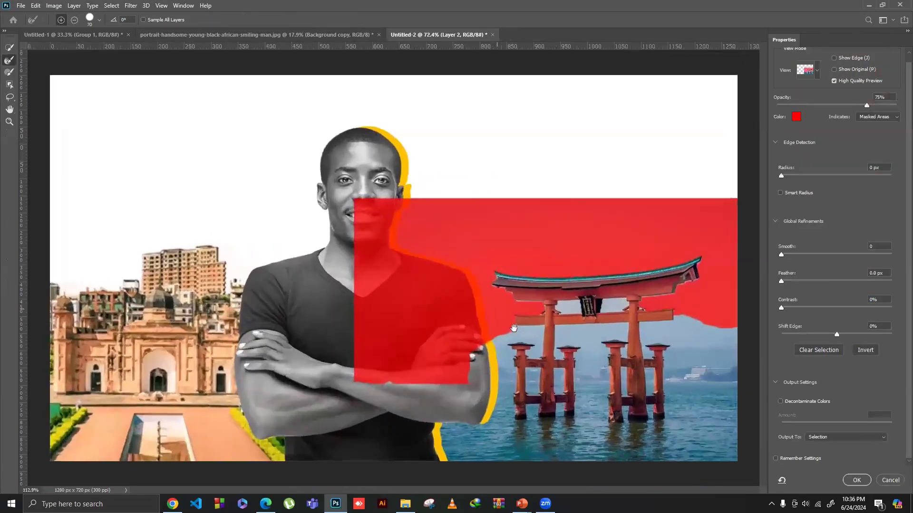
key("bracketleft")
left_click_drag(444, 312, 401, 329)
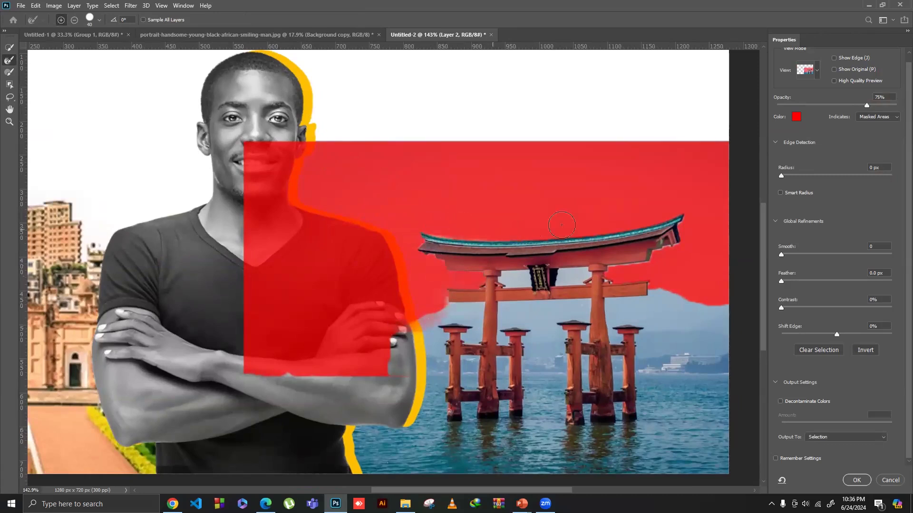
key("p")
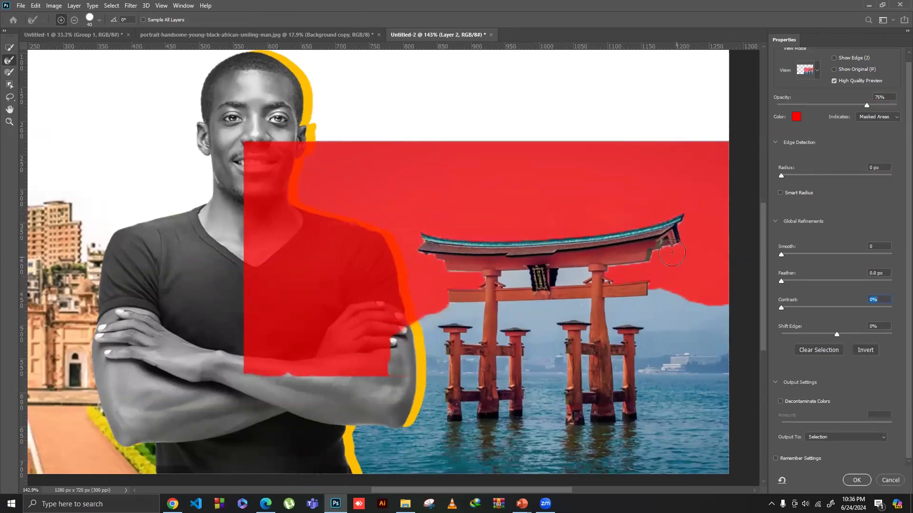
Step: Refine the selection edge beneath the gate's crossbeam and around the pillars, masking more of the sky between them
mouse_move(566, 277)
left_mouse_down()
mouse_move(544, 333)
mouse_move(563, 307)
mouse_move(558, 312)
mouse_move(583, 311)
mouse_move(503, 314)
mouse_move(498, 332)
mouse_move(452, 325)
mouse_move(457, 332)
mouse_move(467, 313)
mouse_move(445, 308)
mouse_move(474, 310)
left_mouse_up()
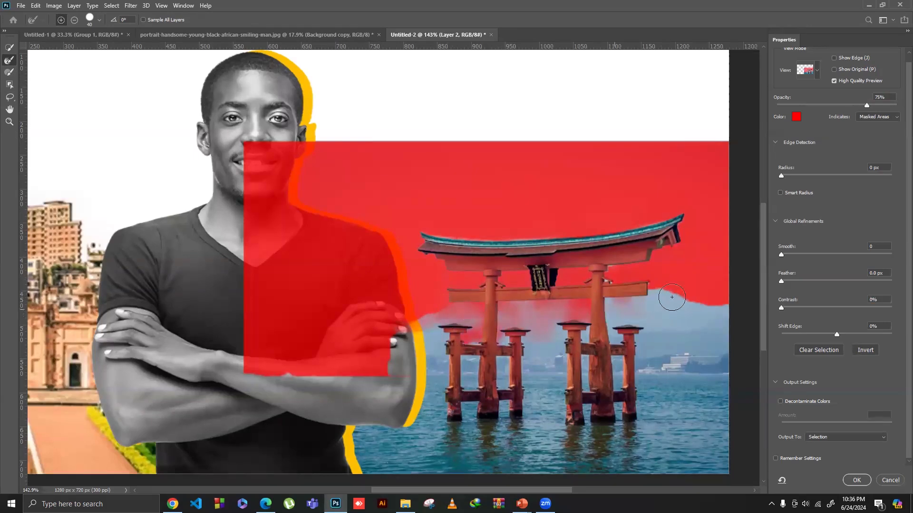
key("bracketleft")
key("bracketleft")
key("bracketright")
key("bracketright")
key("bracketright")
key("bracketright")
key("bracketleft")
key("bracketleft")
key("bracketleft")
left_click_drag(629, 285, 610, 282)
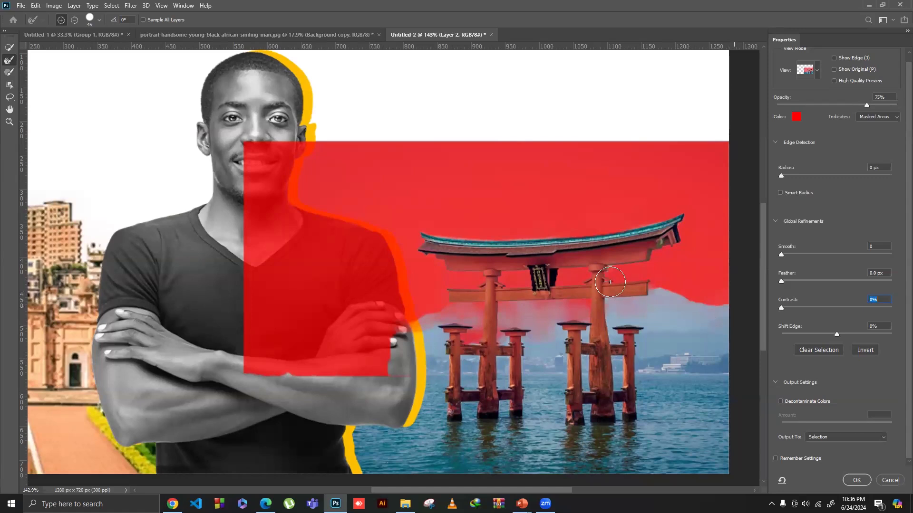
mouse_move(589, 328)
left_mouse_down()
mouse_move(618, 316)
mouse_move(712, 318)
mouse_move(661, 305)
mouse_move(746, 317)
mouse_move(648, 299)
mouse_move(509, 336)
mouse_move(443, 333)
mouse_move(422, 344)
mouse_move(435, 328)
left_mouse_up()
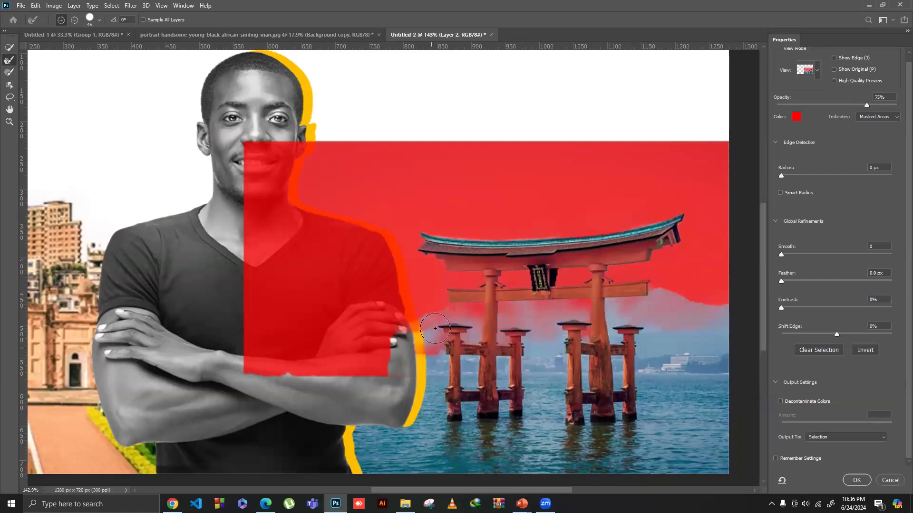
Step: Output the refined torii gate selection as New Layer with Layer Mask
left_click(853, 435)
left_click(852, 466)
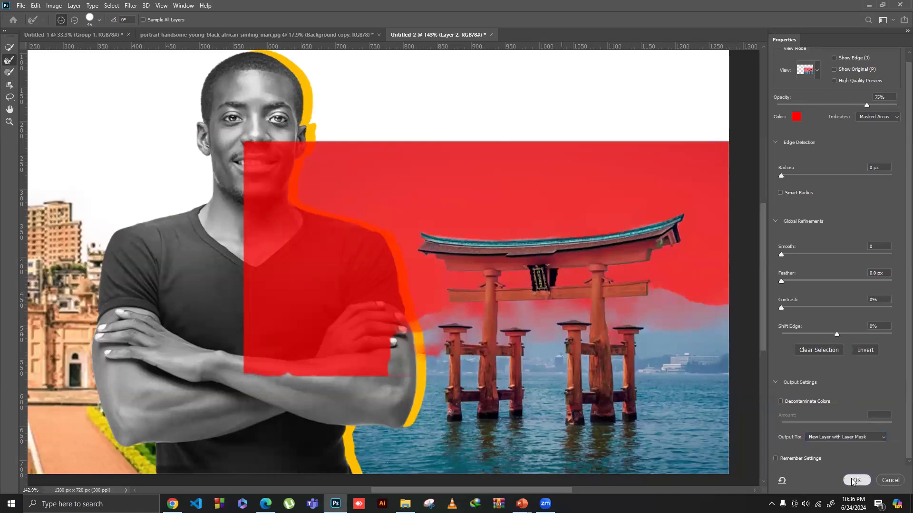
left_click_drag(525, 323, 465, 262)
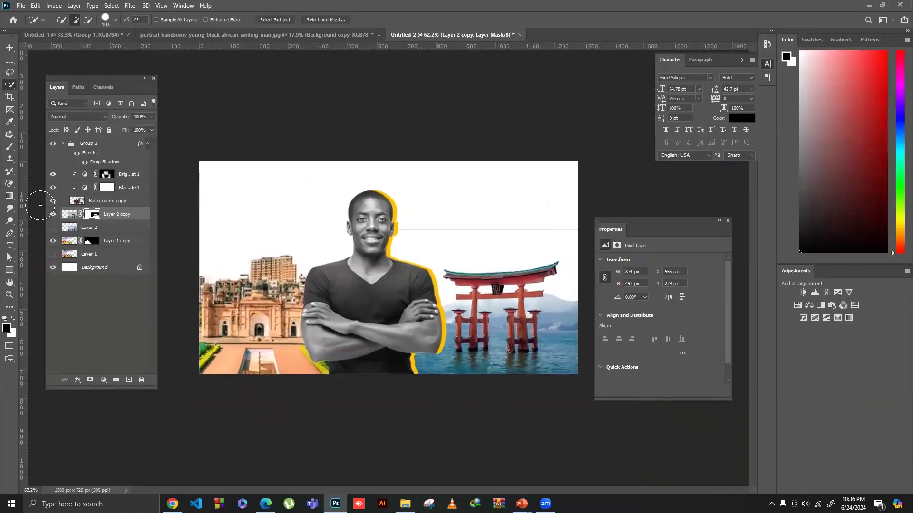
Step: Paint black on the torii gate's layer mask with the Brush tool to erase the thin line along the photo's upper edge
left_click(9, 145)
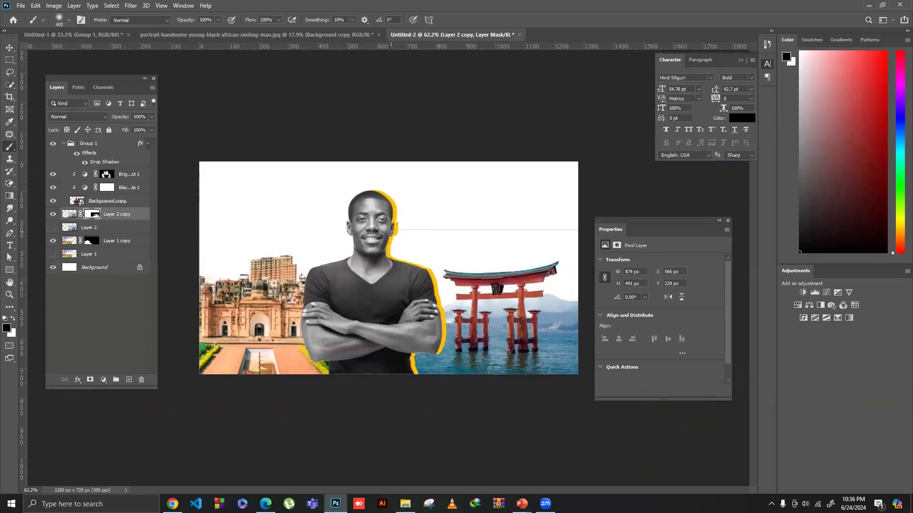
key("bracketright")
key("bracketright")
key("bracketright")
key("bracketright")
key("bracketright")
key("bracketright")
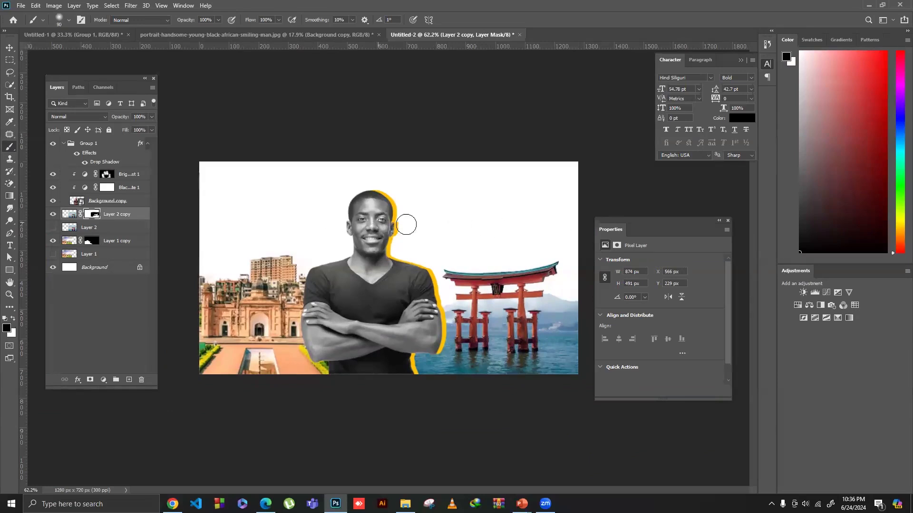
Step: Hide the drop shadow of Group 1 and collapse the group
left_click(85, 163)
left_click(63, 144)
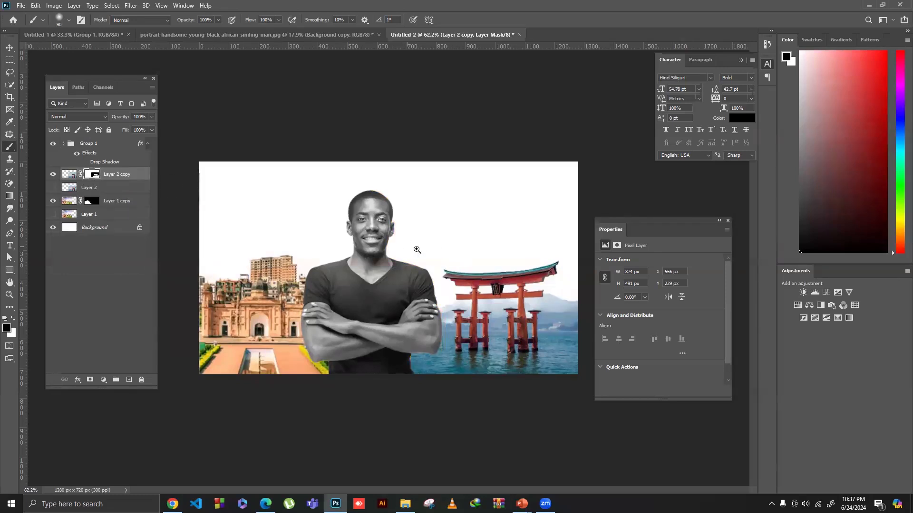
Step: Select Group 1 and move the man slightly to the right with the Move tool
scroll(417, 250, "up", 1)
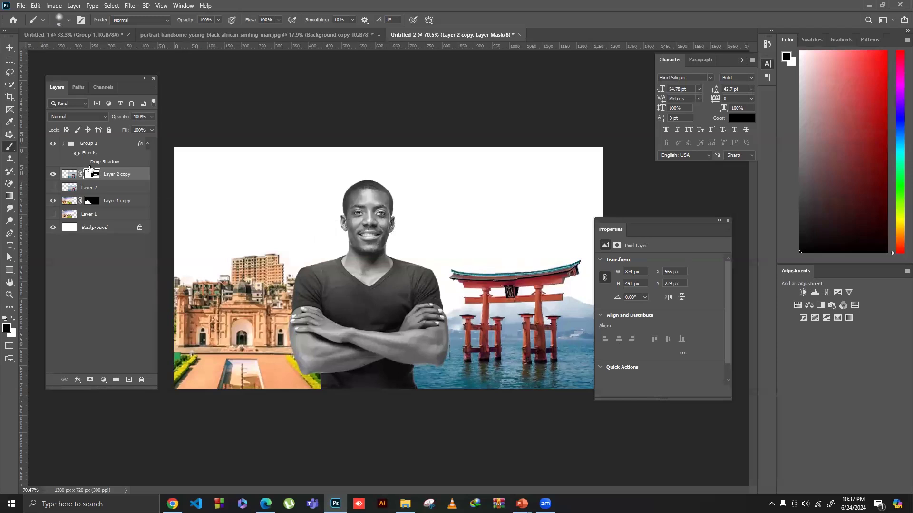
left_click(87, 150)
key("v")
left_click_drag(393, 234, 399, 238)
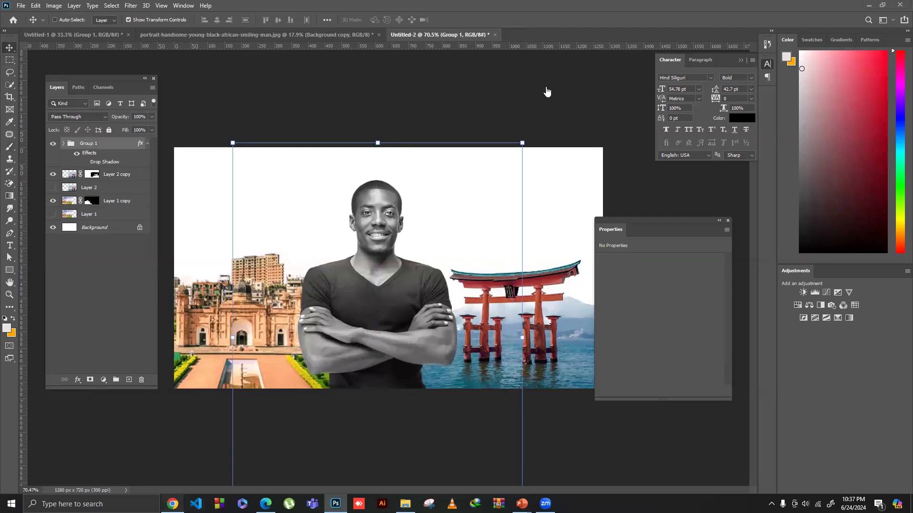
Step: Switch to Chrome, search Freepik for "sky" and download nature-colorful-landscape-dusk-cloud.jpg
key("alt+Tab")
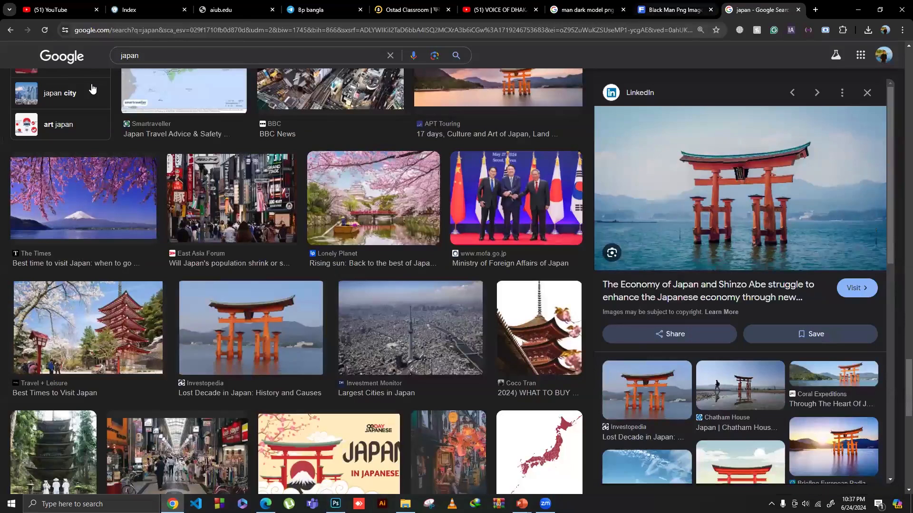
key("ctrl+shift+Tab")
key("ctrl+a")
type("sky")
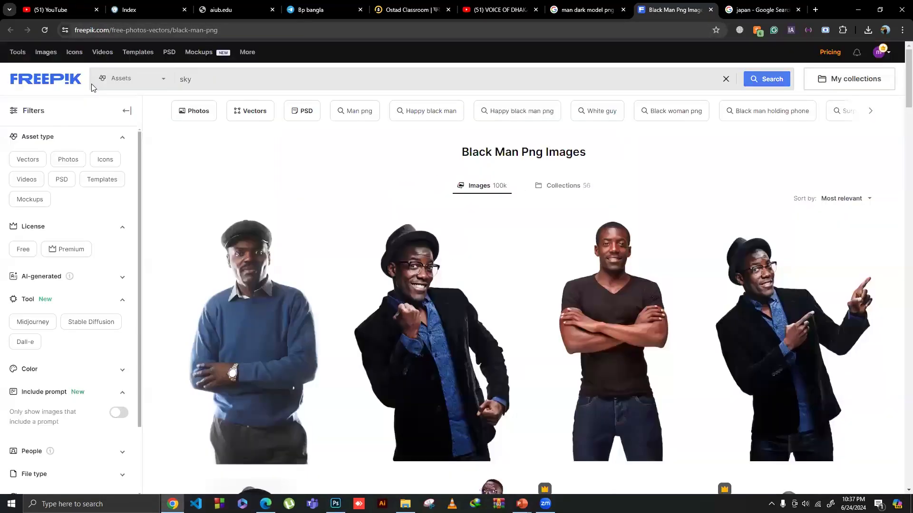
key("Return")
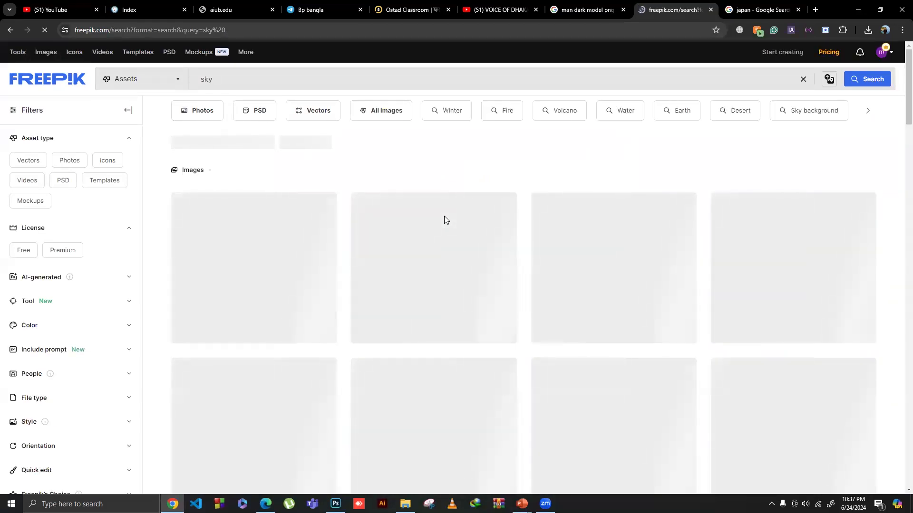
scroll(445, 220, "down", 2)
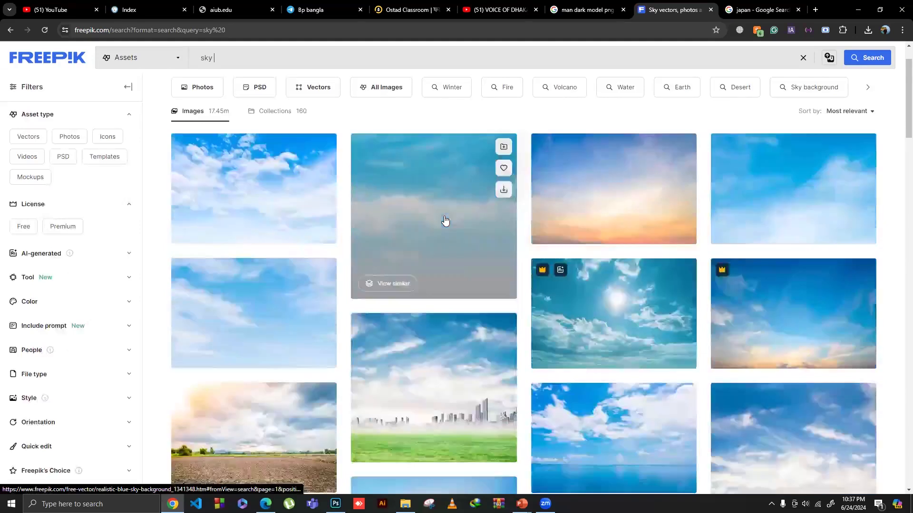
scroll(635, 214, "up", 1)
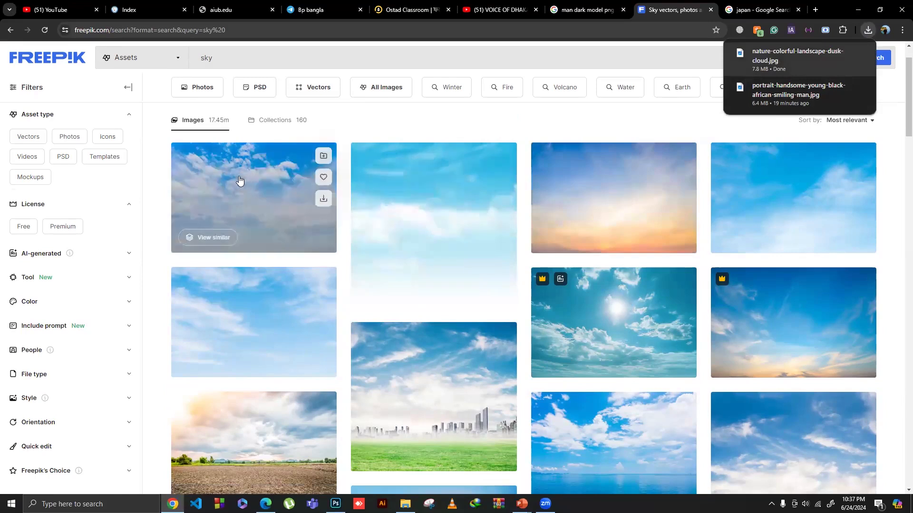
Step: Place the downloaded dusk cloud image in the Photoshop composite and put its layer directly below Layer 1 copy
scroll(259, 188, "down", 3)
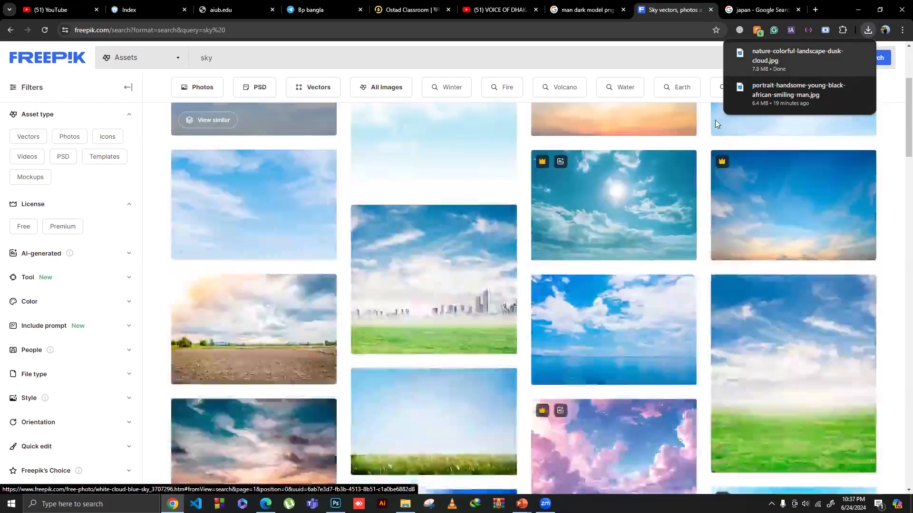
left_click_drag(498, 396, 417, 393)
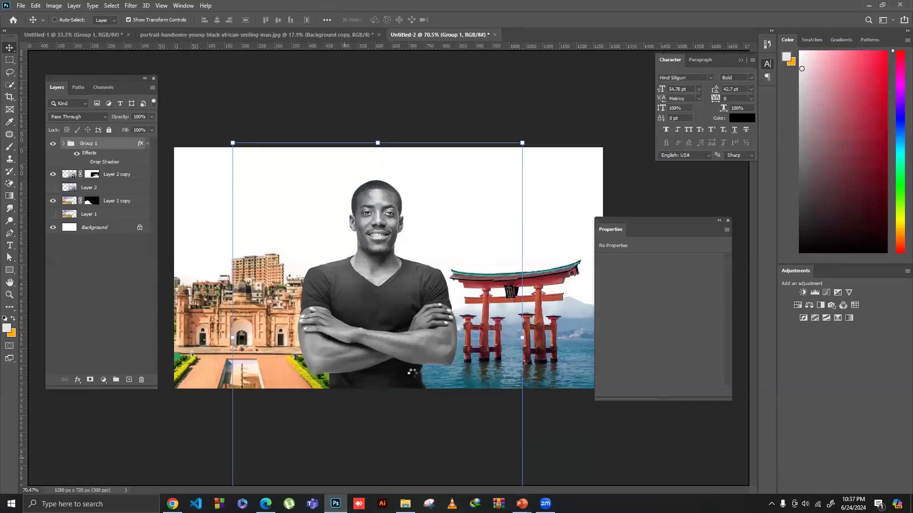
left_click_drag(96, 181, 81, 223)
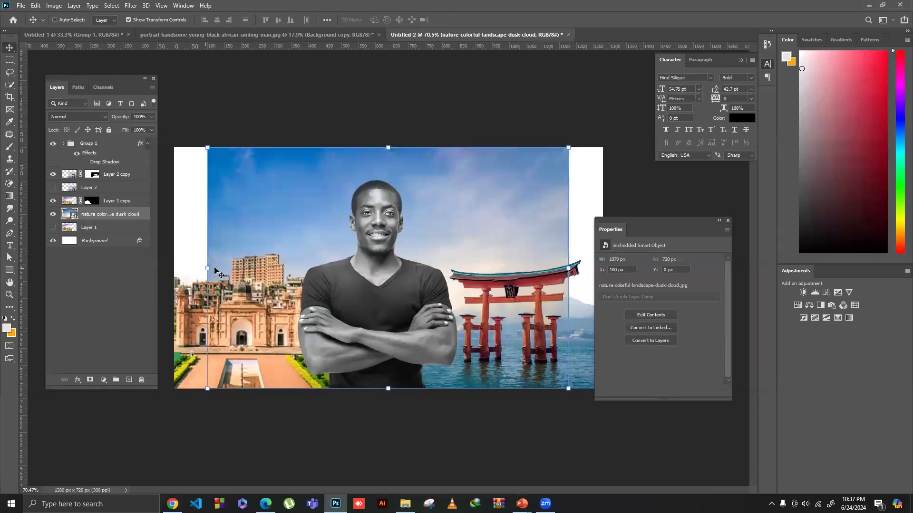
Step: Align the sky image with the canvas's left edge and stretch it to 1280 px wide and about 728 px high
left_click_drag(214, 271, 204, 233)
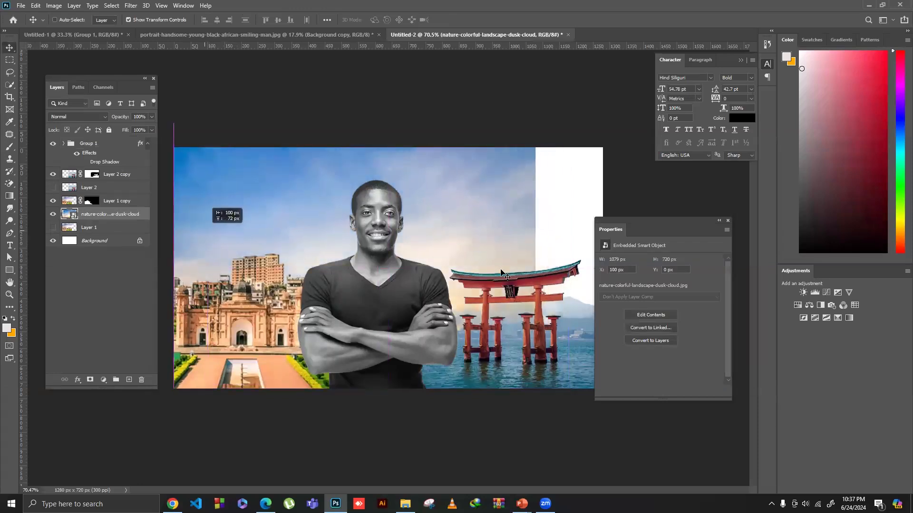
key("ctrl+t")
left_click_drag(536, 255, 603, 250)
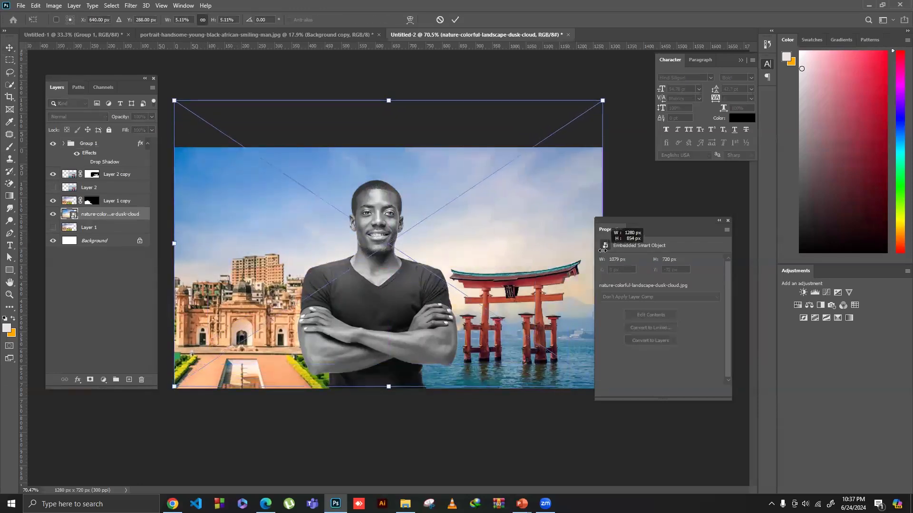
left_click_drag(388, 101, 385, 139)
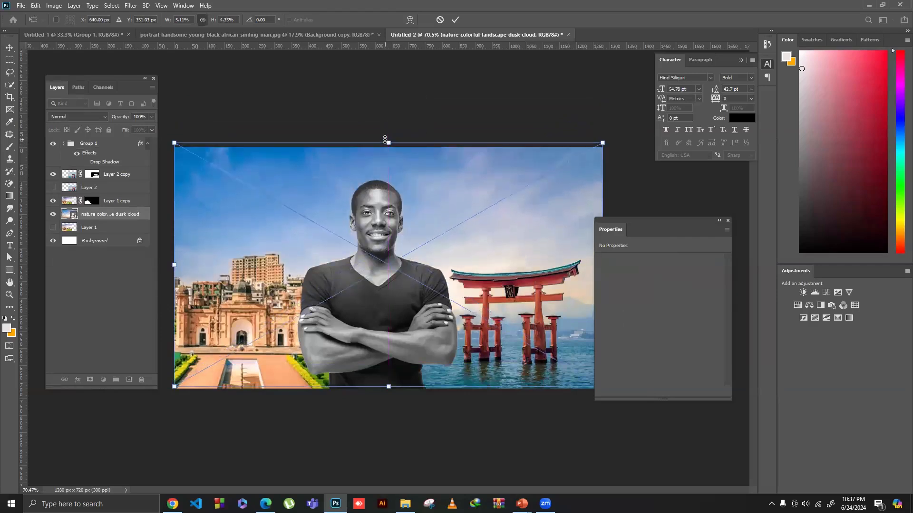
key("Return")
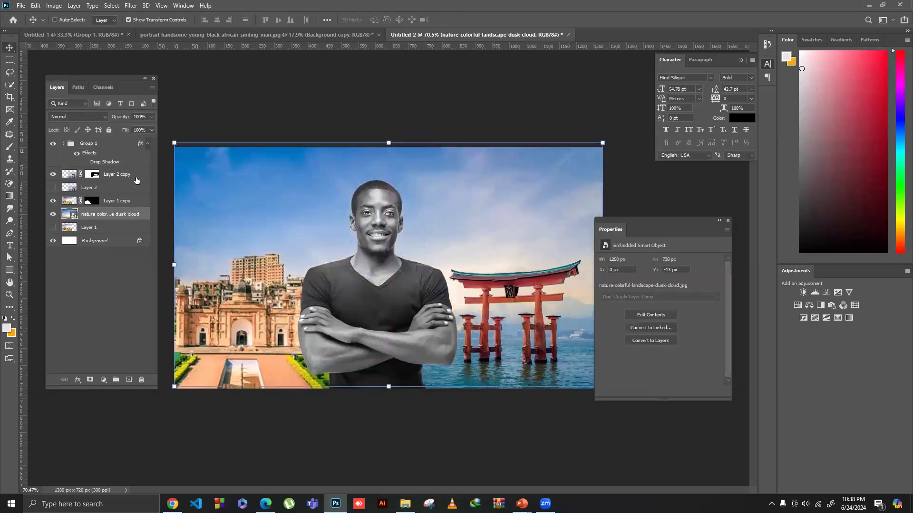
Step: Add a Black & White adjustment layer directly above Layer 2 copy
left_click(124, 202)
key("alt+bracketright")
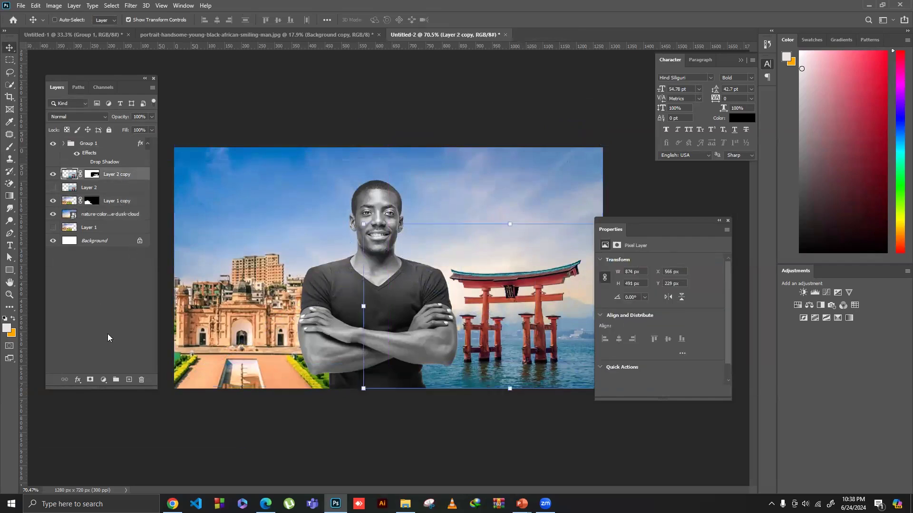
left_click(102, 380)
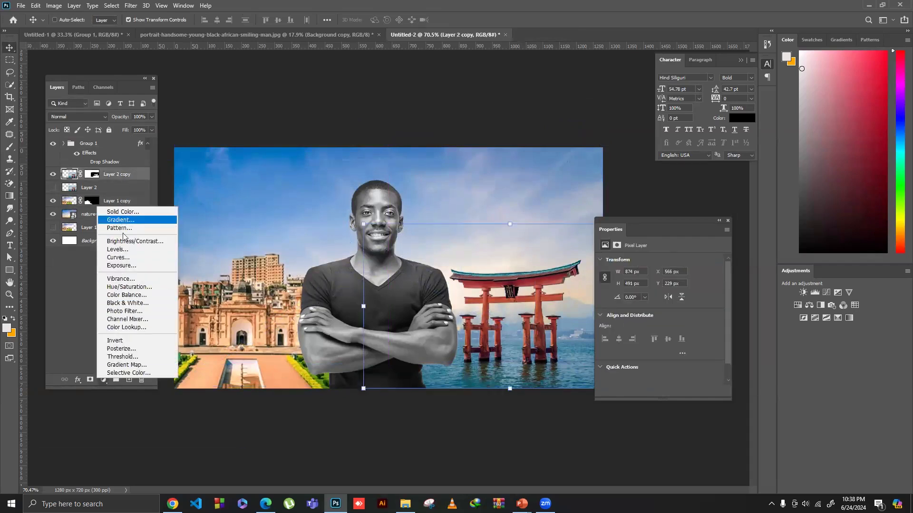
left_click(128, 303)
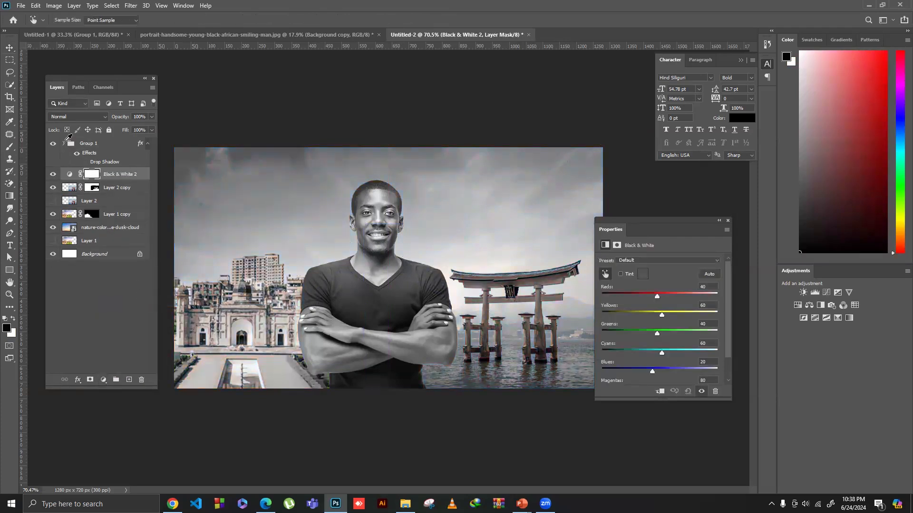
Step: Hide the Black & White adjustment clipped to the man inside Group 1, leaving the group collapsed
left_click(64, 143)
left_click(54, 187)
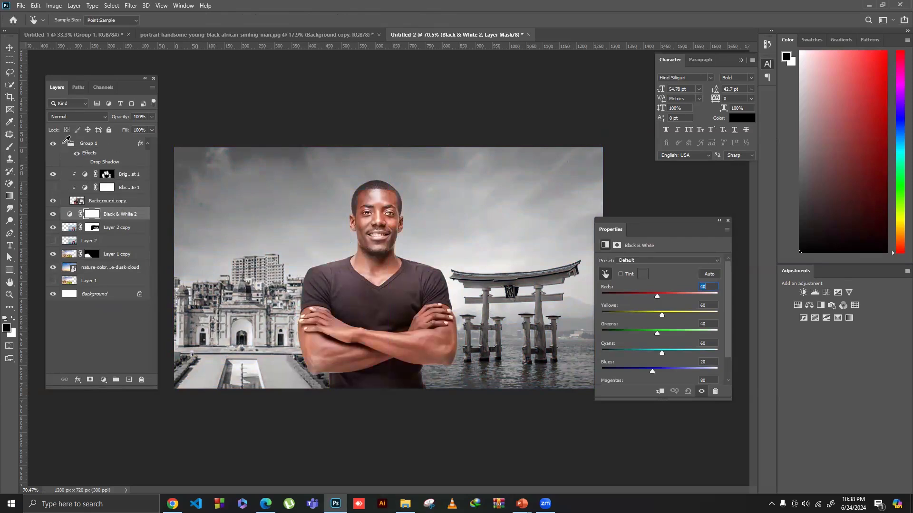
left_click(63, 143)
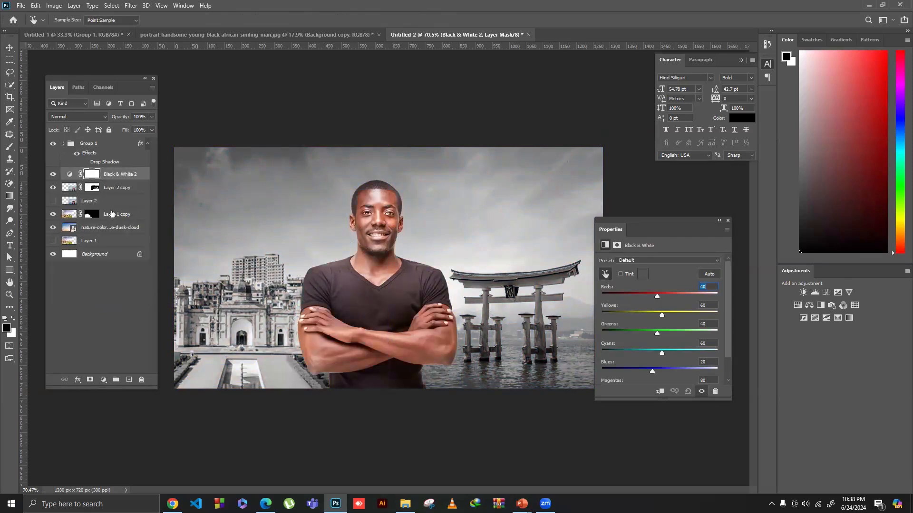
Step: Add a Curves adjustment above the background's Black & White layer and pull the RGB curve's midpoint down slightly to darken it
left_click(103, 379)
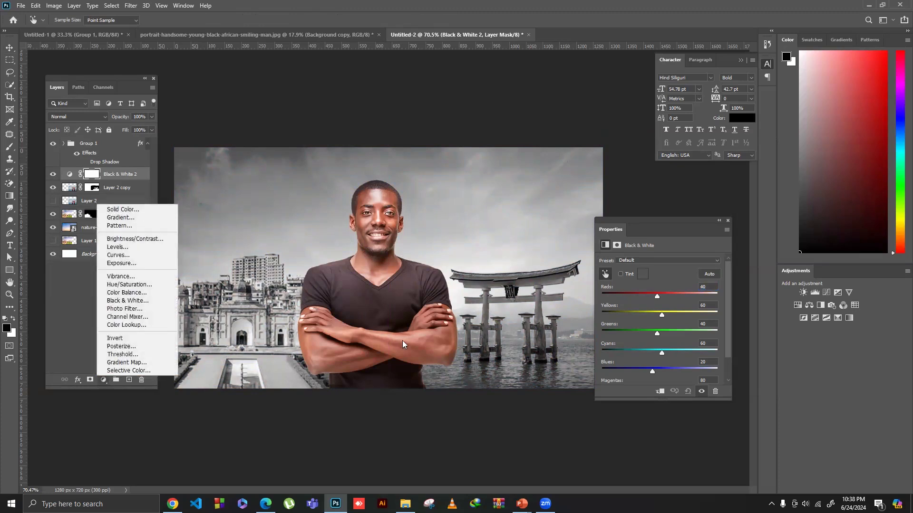
left_click(118, 254)
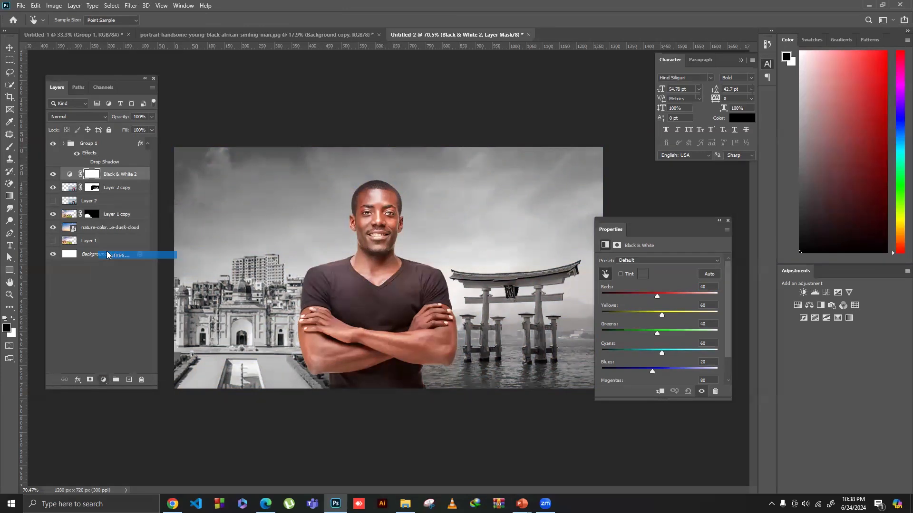
left_click_drag(676, 325, 676, 334)
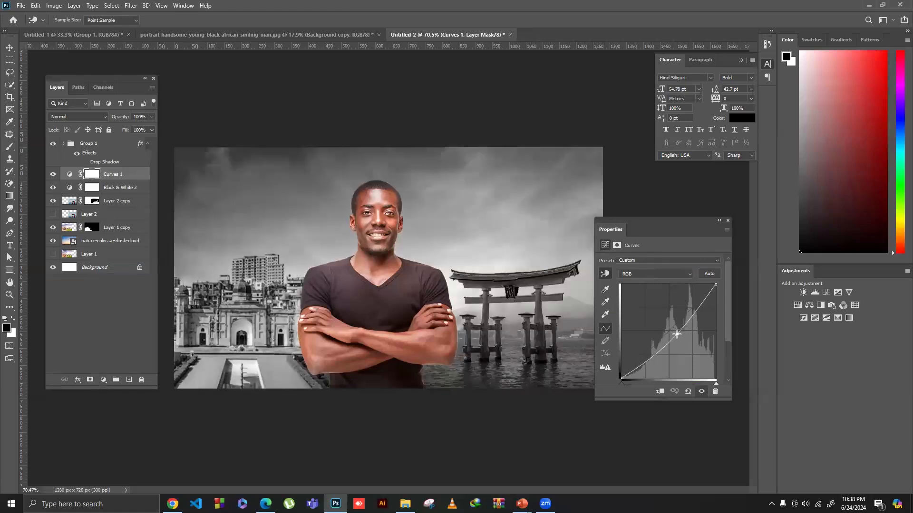
left_click(9, 61)
scroll(317, 232, "up", 3)
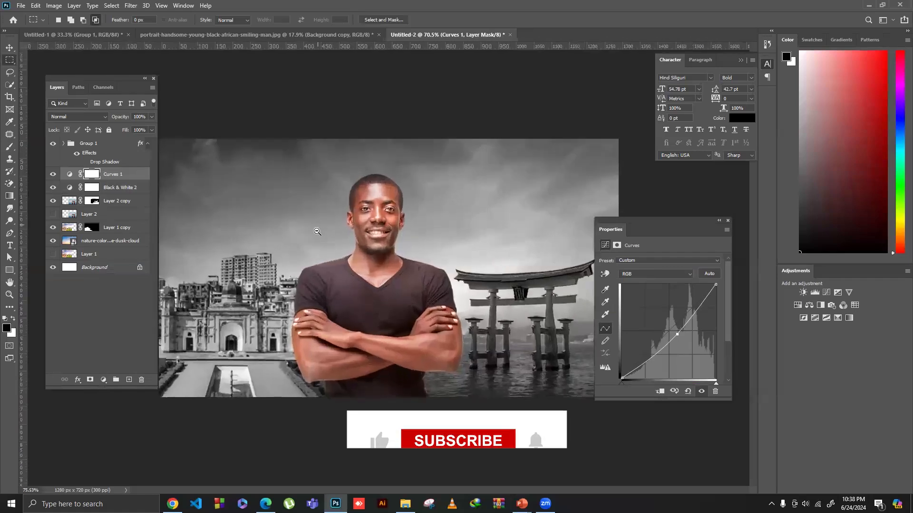
Step: Switch to Chrome and search Google Images for "paper texture", browsing the results for a crumpled white paper
left_click(172, 504)
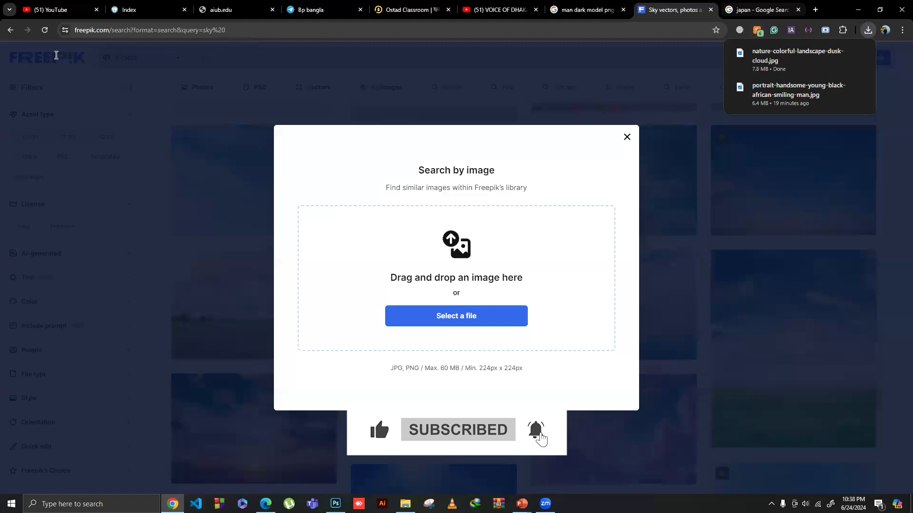
key("ctrl+Tab")
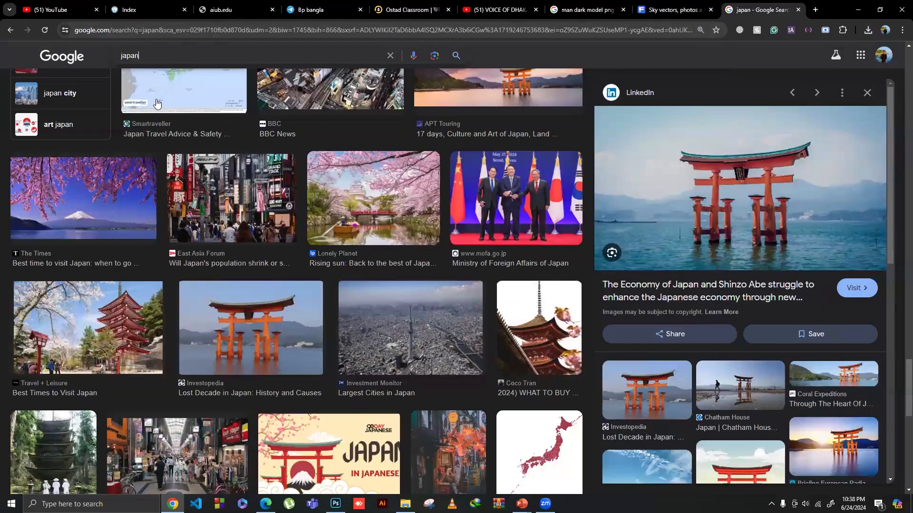
key("ctrl+a")
type("paper")
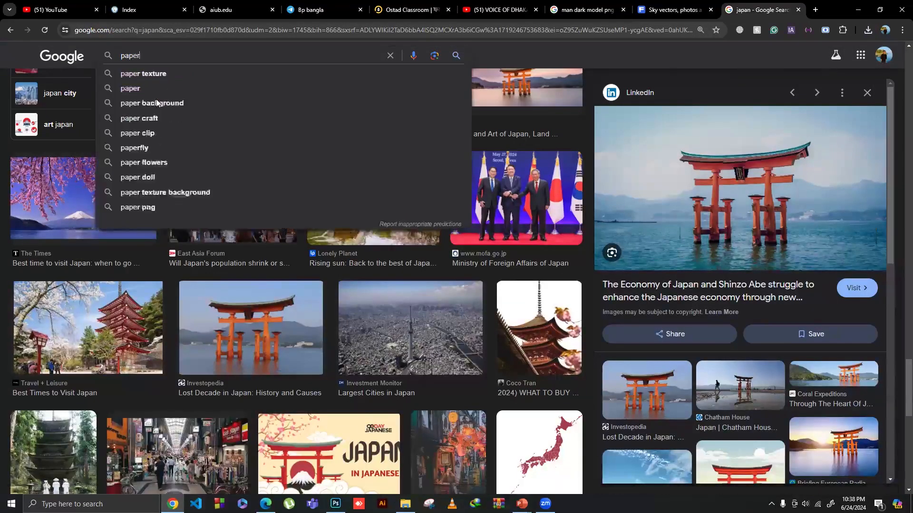
key("Down")
key("Return")
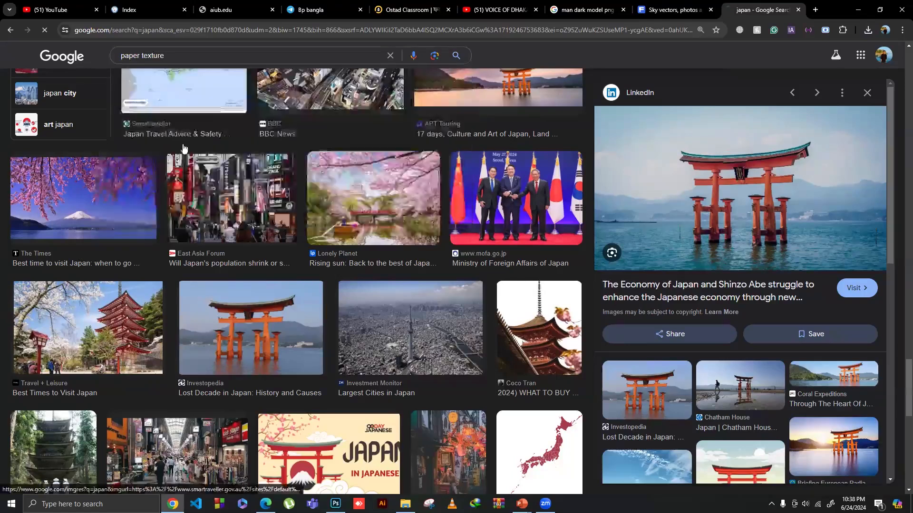
scroll(228, 269, "down", 1)
scroll(231, 274, "down", 5)
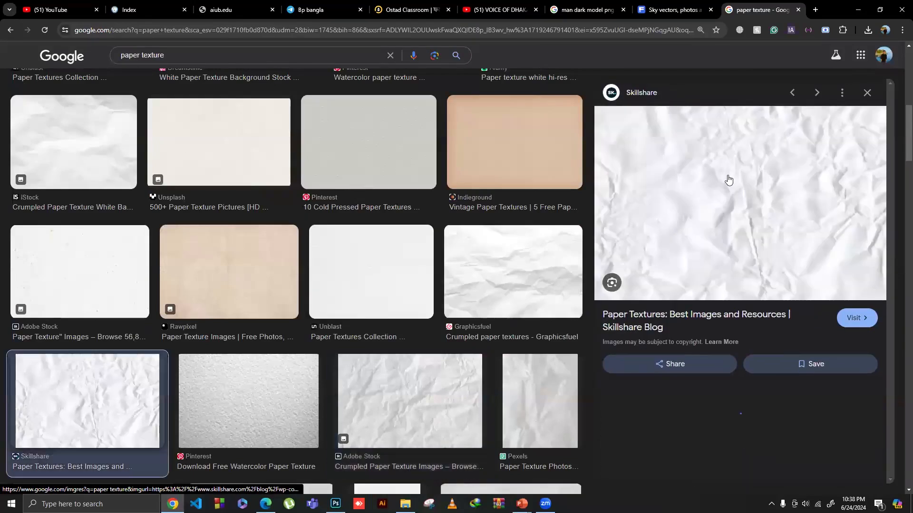
right_click(710, 417)
left_click(730, 316)
left_click(710, 418)
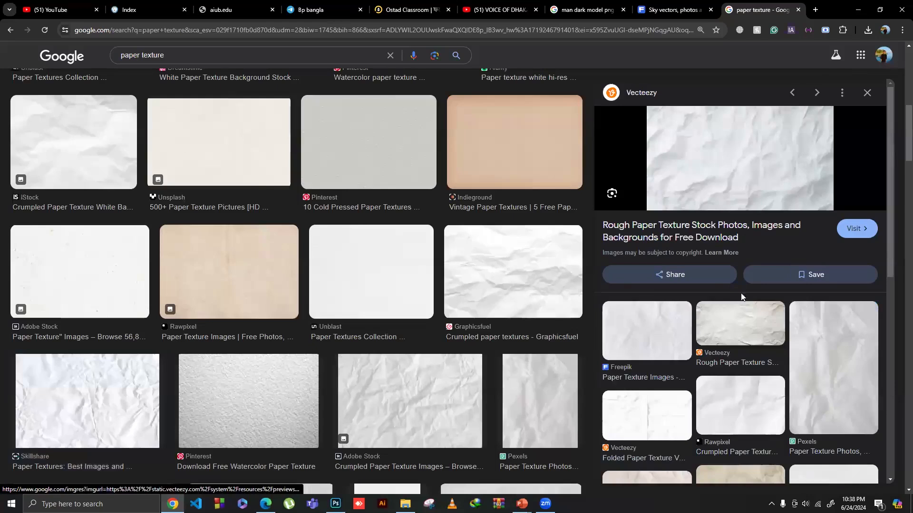
right_click(738, 157)
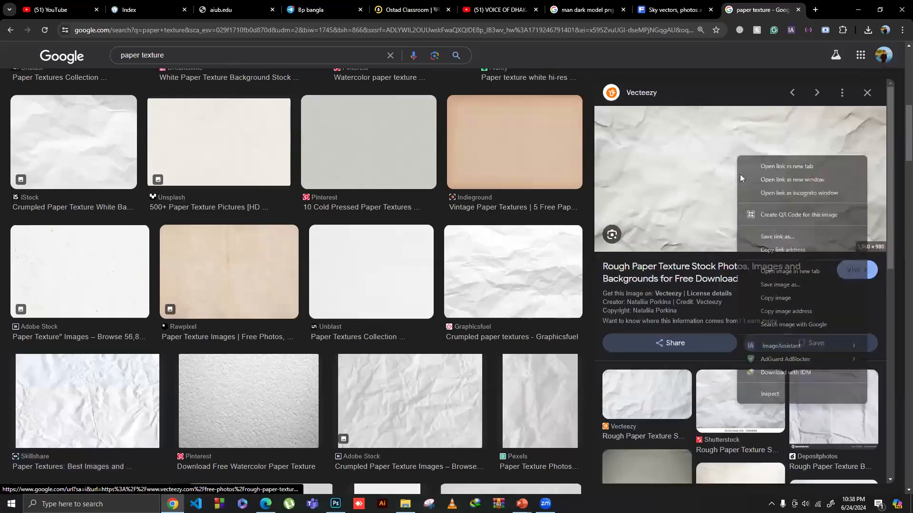
left_click(668, 379)
left_click(667, 378)
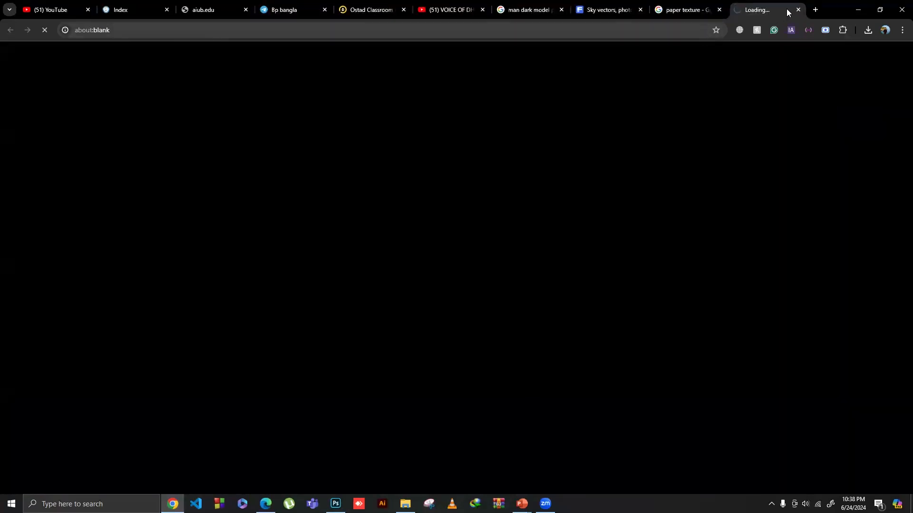
key("ctrl+w")
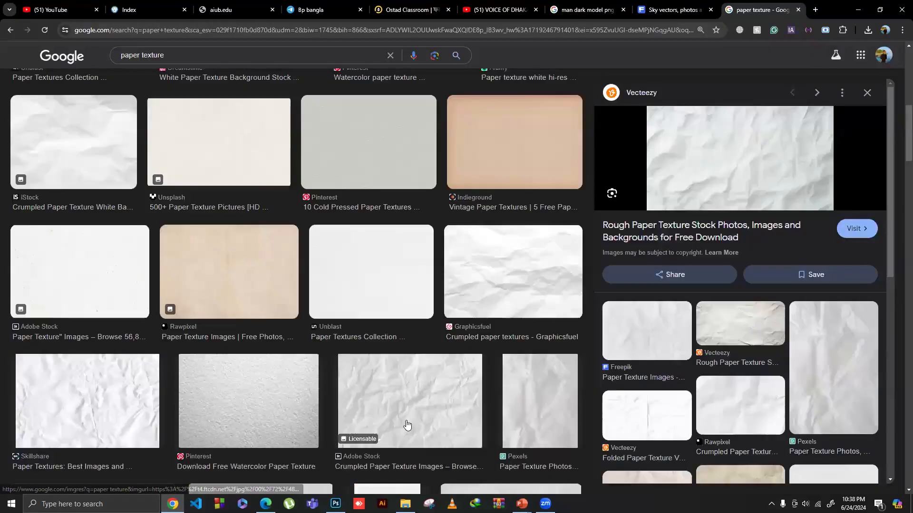
Step: Open the Adobe Stock crumpled paper texture preview, copy the image and switch back to Photoshop
left_click(410, 419)
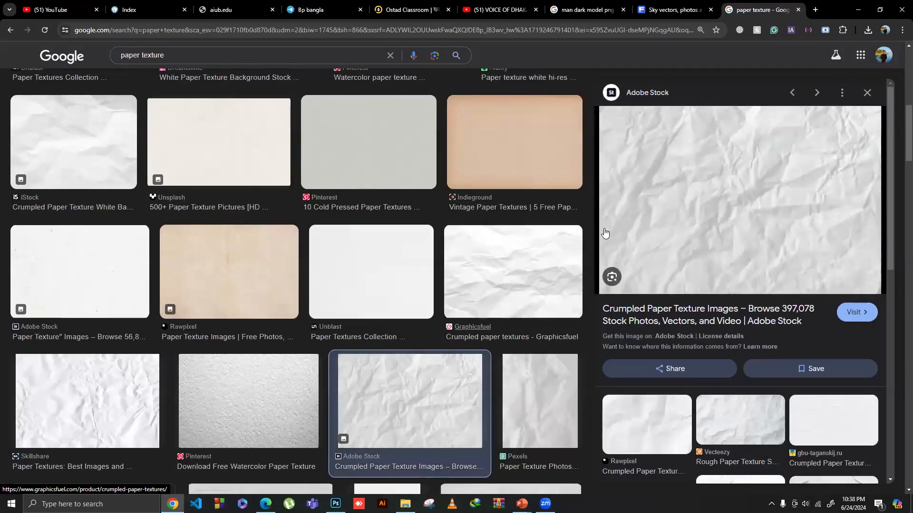
right_click(672, 187)
left_click(679, 340)
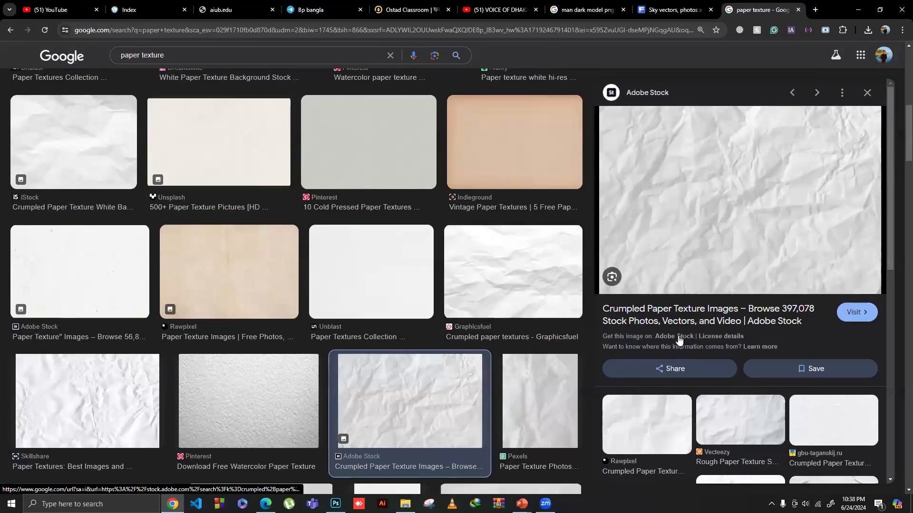
left_click(335, 503)
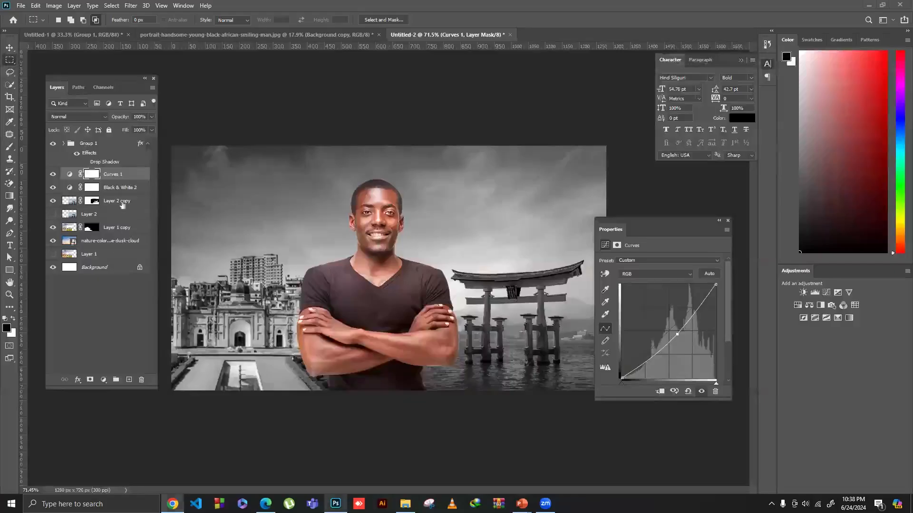
Step: Paste the crumpled paper image below Group 1, convert it to a smart object and scale it to 1280 × 854 px over the canvas
key("ctrl+v")
right_click(129, 179)
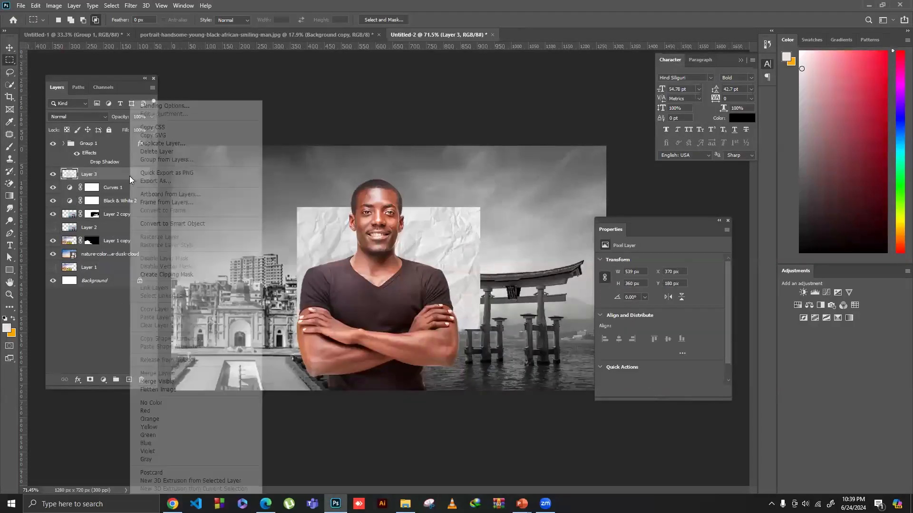
left_click(237, 224)
left_click(11, 49)
left_click_drag(298, 268, 171, 268)
left_click_drag(581, 272, 615, 257)
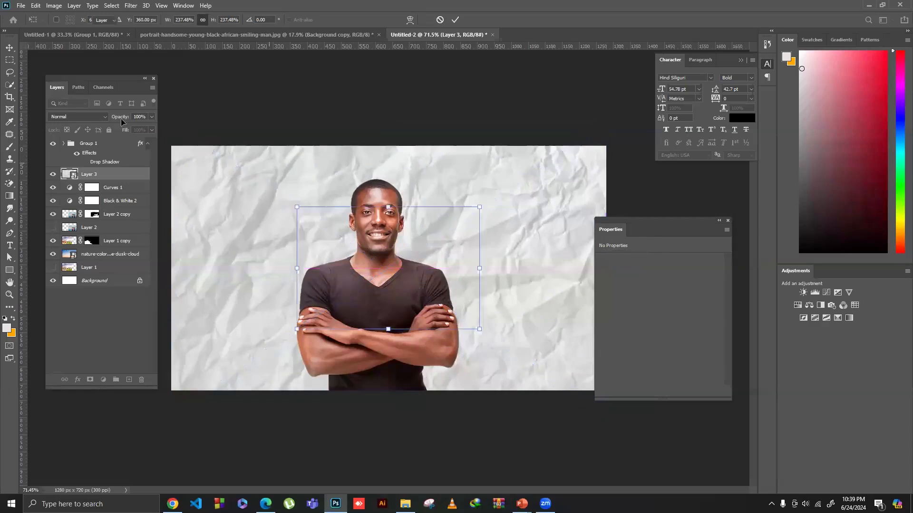
key("Return")
Step: Set the paper texture layer's blend mode to Multiply
left_click(93, 115)
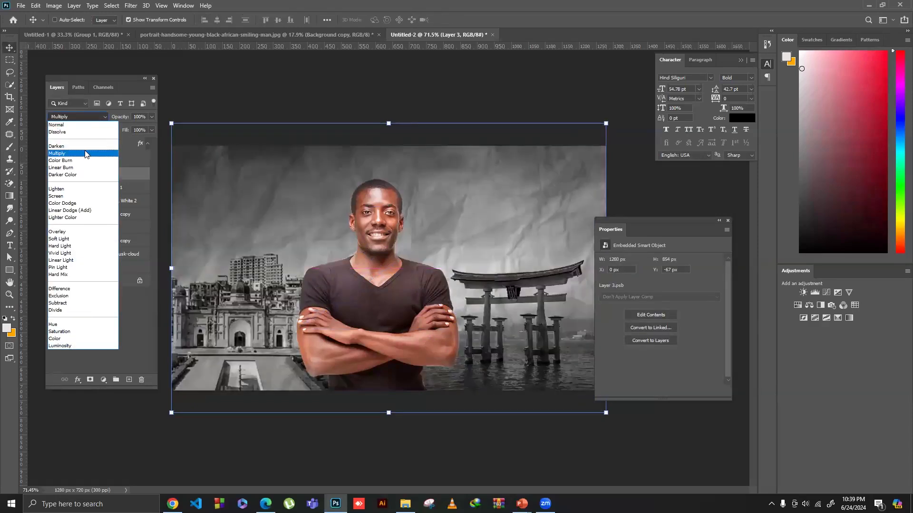
left_click(85, 153)
left_click(10, 60)
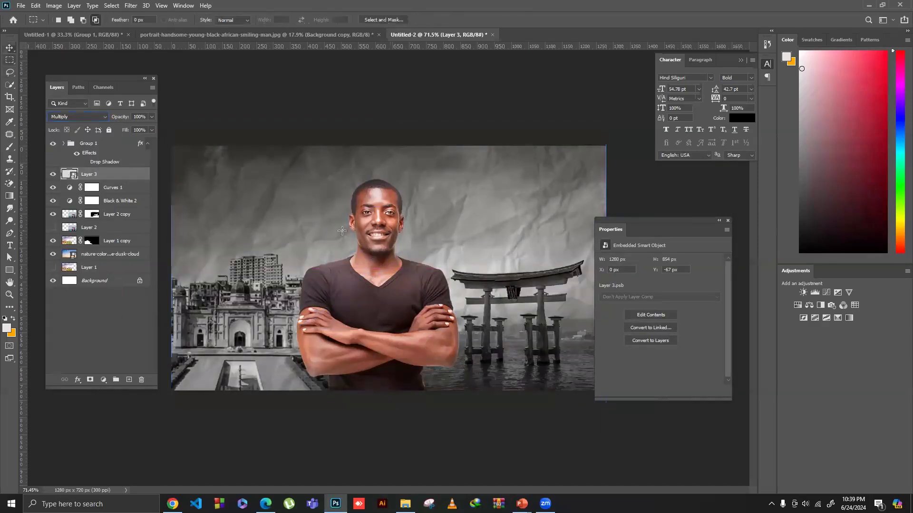
Step: Add a Brightness/Contrast adjustment above the background's Curves 1 layer with brightness -28 and contrast 16
left_click(122, 190)
left_click(102, 380)
left_click(389, 267)
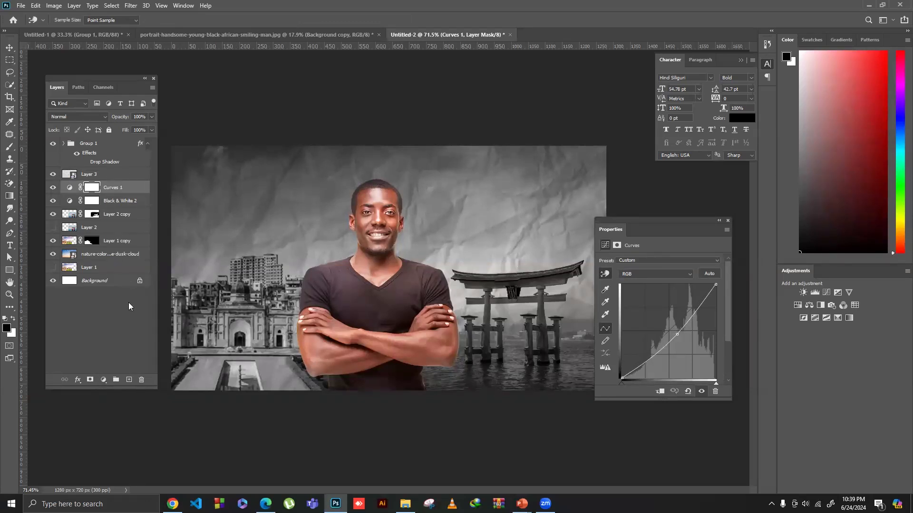
left_click(102, 378)
left_click(118, 239)
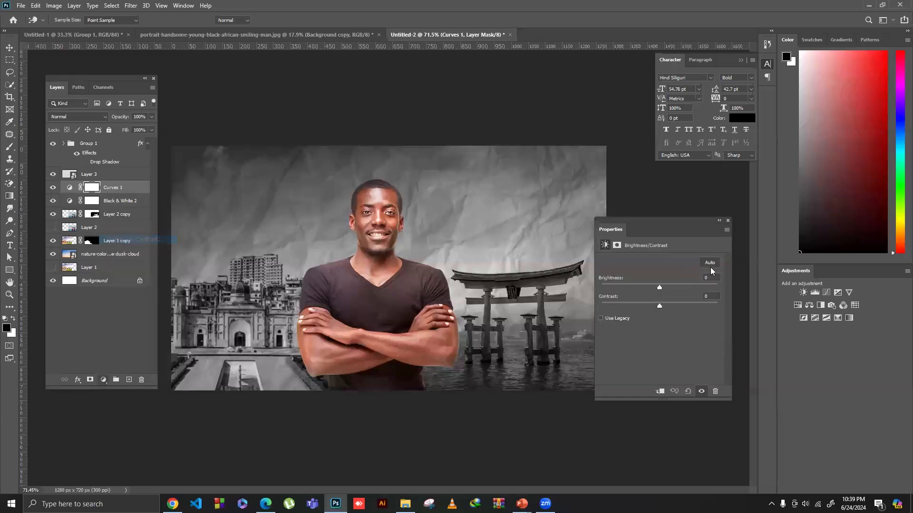
key("m")
left_click_drag(658, 288, 648, 289)
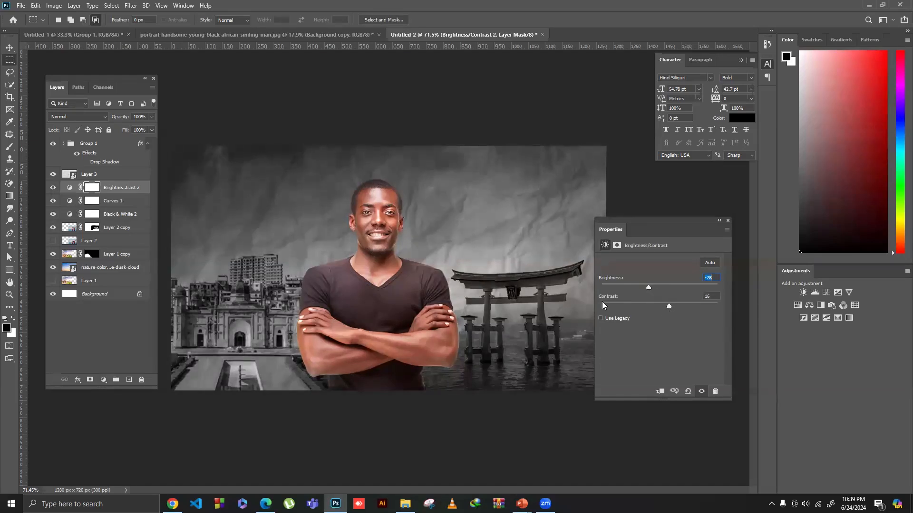
left_click_drag(431, 270, 447, 270)
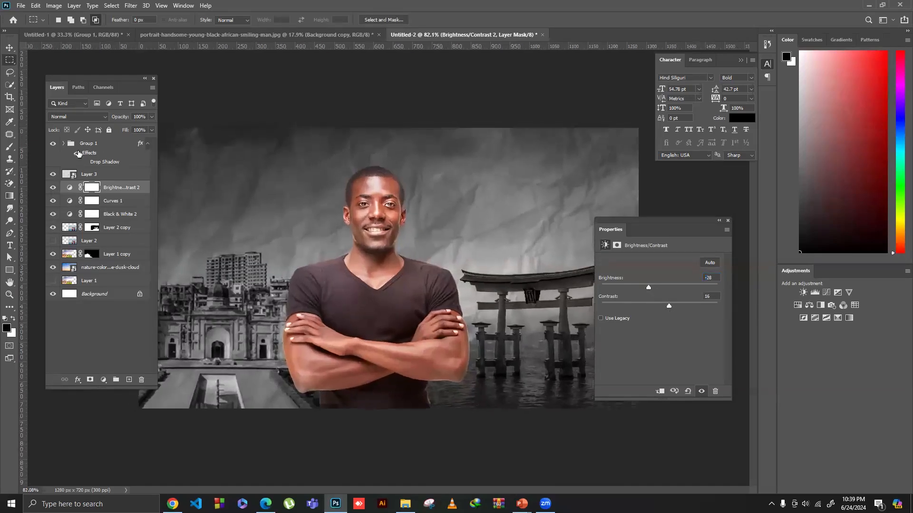
Step: Compare the man with and without the Brightness/Contrast adjustment inside Group 1, leaving the group collapsed
left_click(65, 144)
left_click(53, 174)
left_click(53, 174)
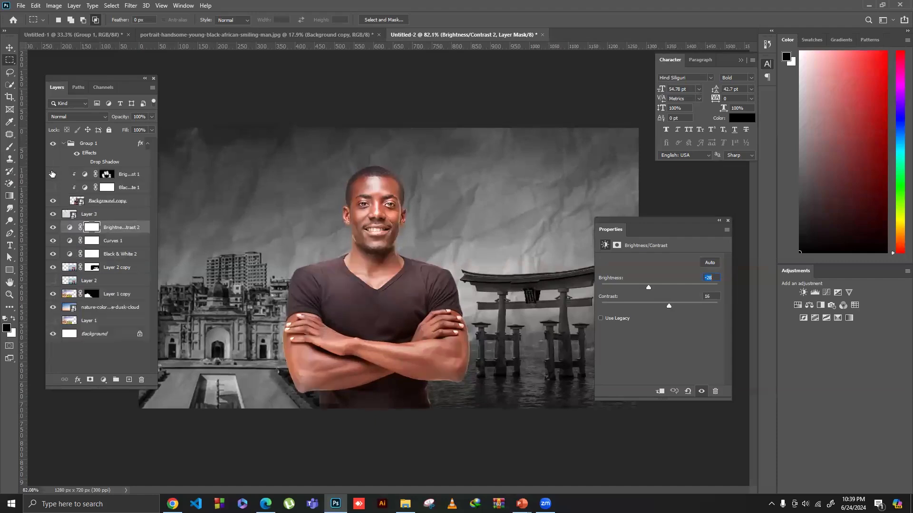
left_click(65, 143)
Step: Add a Curves adjustment clipped to Group 1 and pull the RGB curve's midpoint down slightly to darken the man
left_click(91, 144)
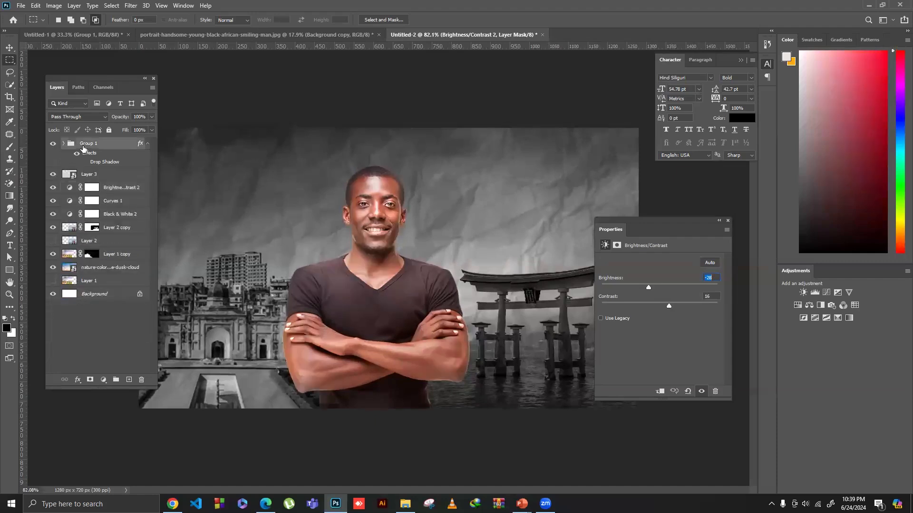
left_click(90, 379)
left_click(103, 380)
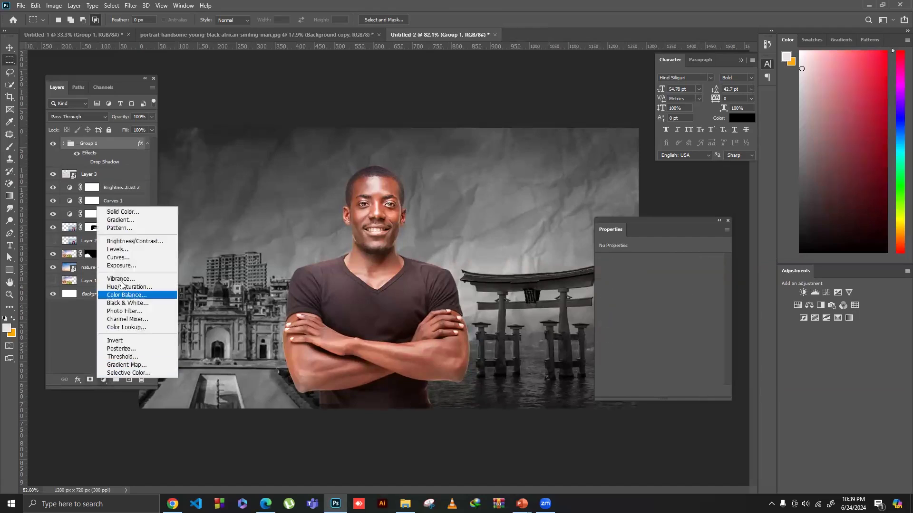
left_click(119, 259)
left_click(660, 392)
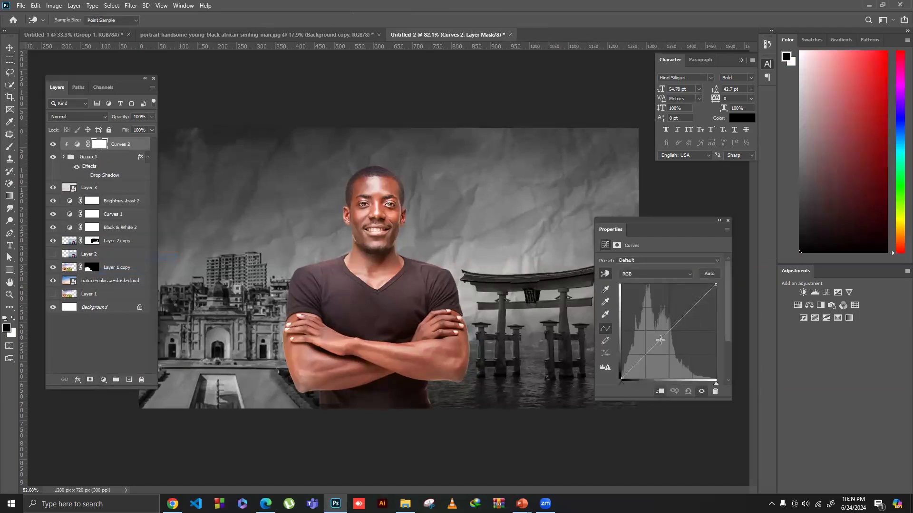
left_click(666, 335)
left_click_drag(667, 336, 668, 336)
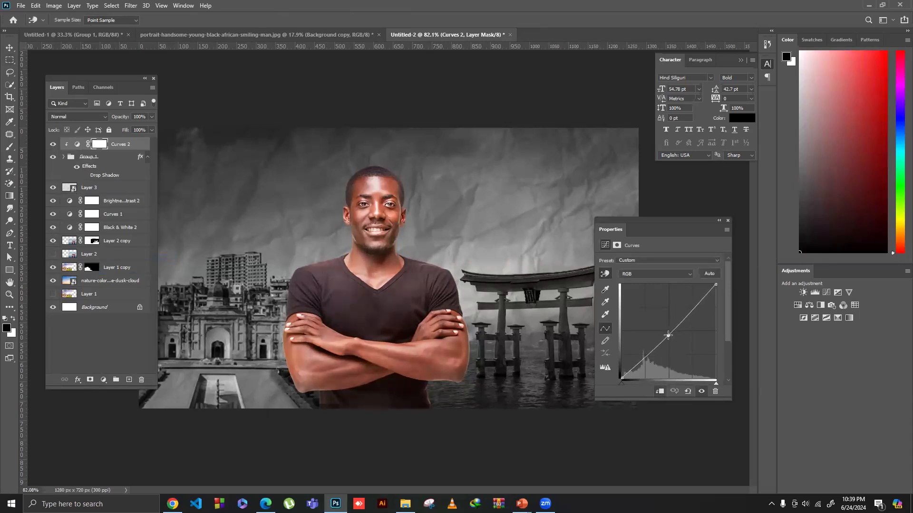
left_click_drag(317, 268, 463, 291)
left_click_drag(703, 228, 746, 230)
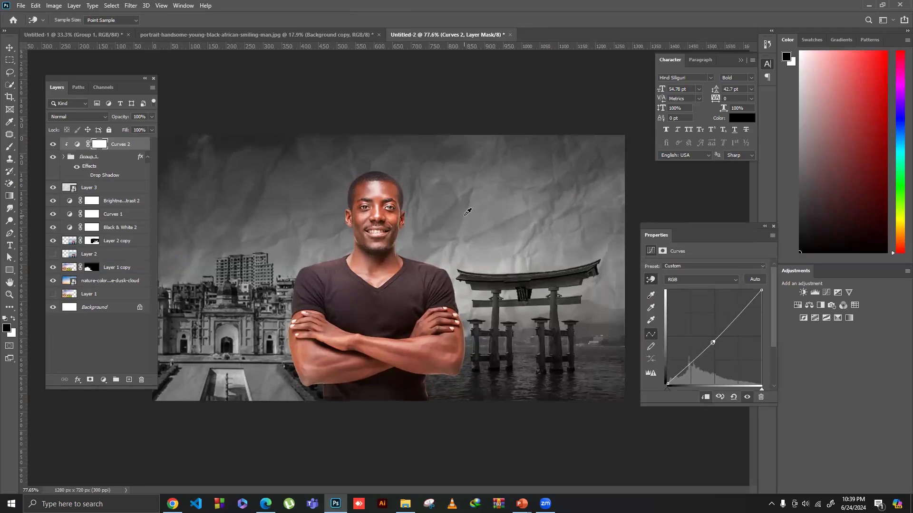
Step: Compare the man with and without the clipped Curves and the Black & White adjustment inside Group 1, keeping him in colour
left_click(53, 145)
left_click(53, 145)
left_click(63, 157)
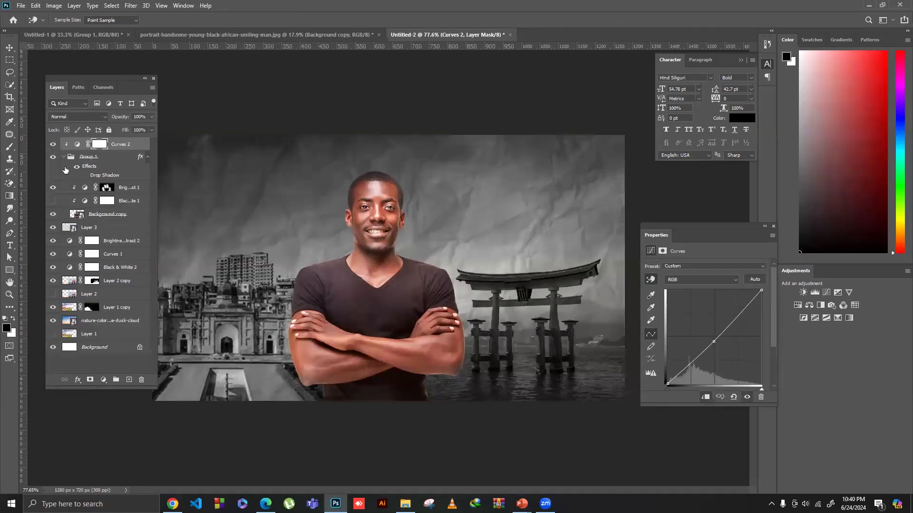
left_click(54, 203)
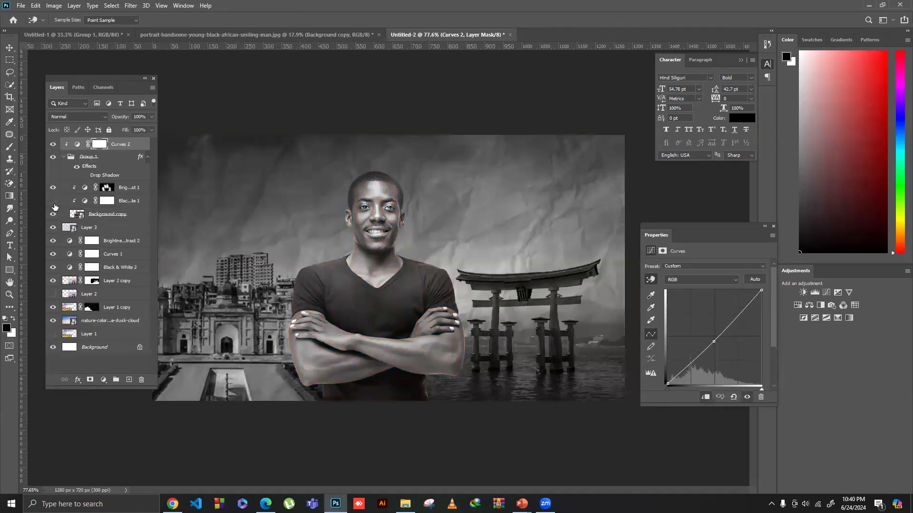
left_click(64, 157)
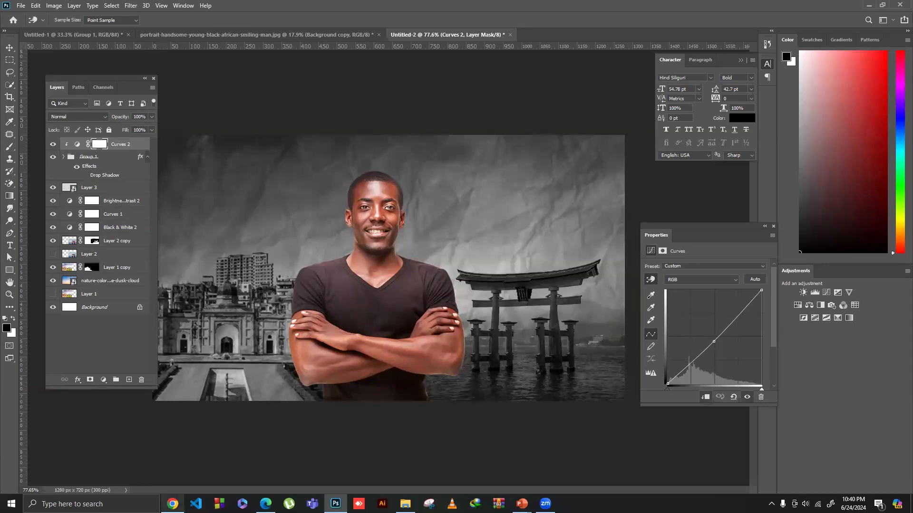
mouse_move(173, 504)
left_click(169, 465)
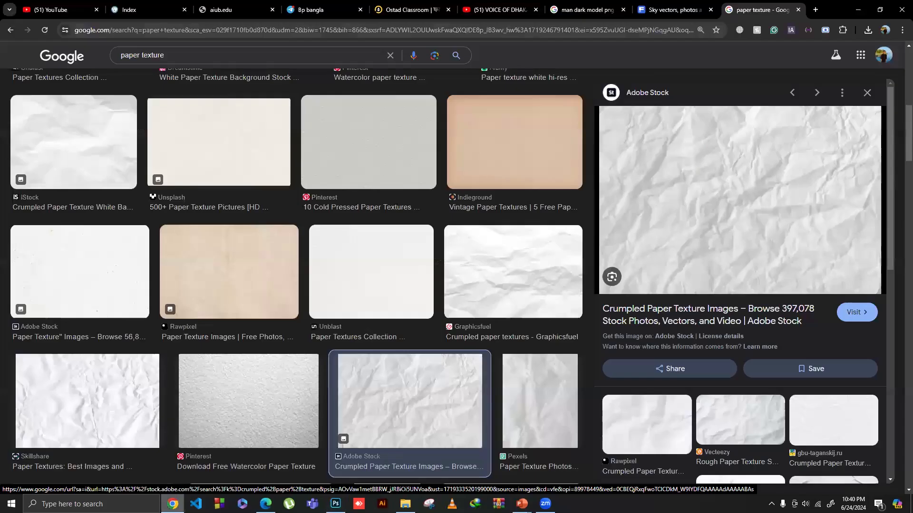
key("super+Down")
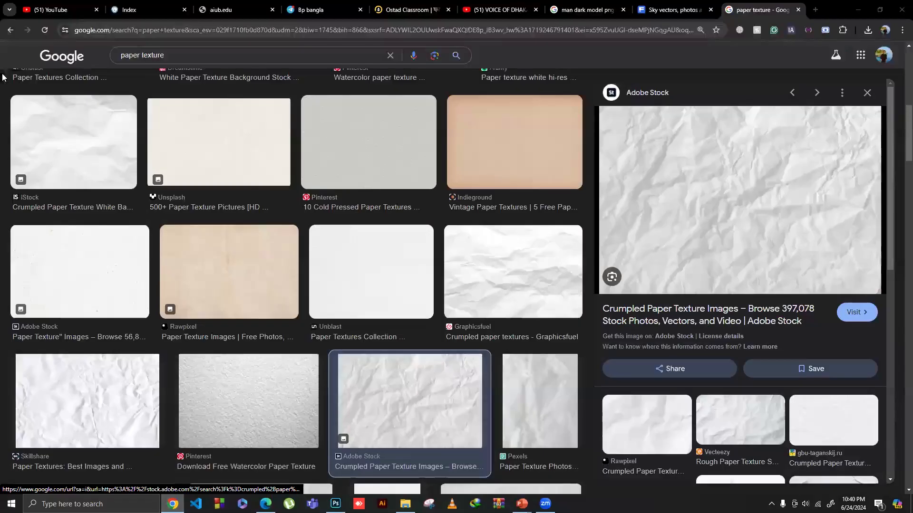
key("alt+Tab")
left_click(10, 72)
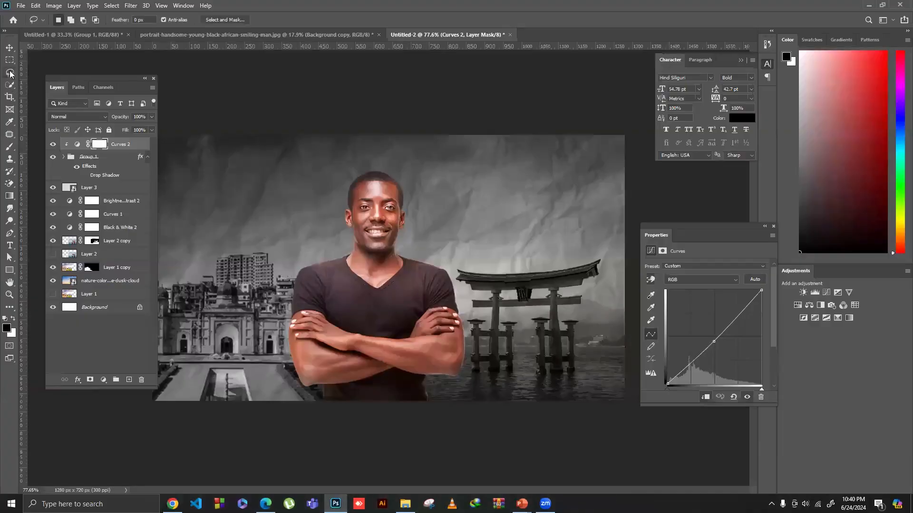
mouse_move(285, 190)
left_mouse_down()
mouse_move(452, 203)
mouse_move(495, 252)
mouse_move(501, 276)
left_mouse_up()
key("ctrl+d")
mouse_move(242, 252)
left_mouse_down()
mouse_move(380, 167)
mouse_move(532, 237)
mouse_move(539, 270)
left_mouse_up()
key("ctrl+d")
Step: Switch to Chrome and study the Voice of Dhaka YouTube thumbnails as reference, comparing them with the composite in Photoshop
left_click(173, 504)
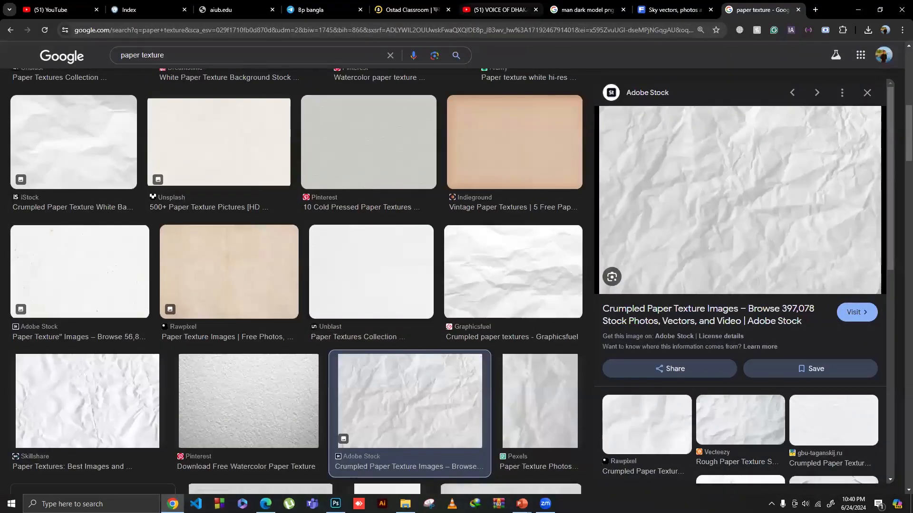
left_click(499, 10)
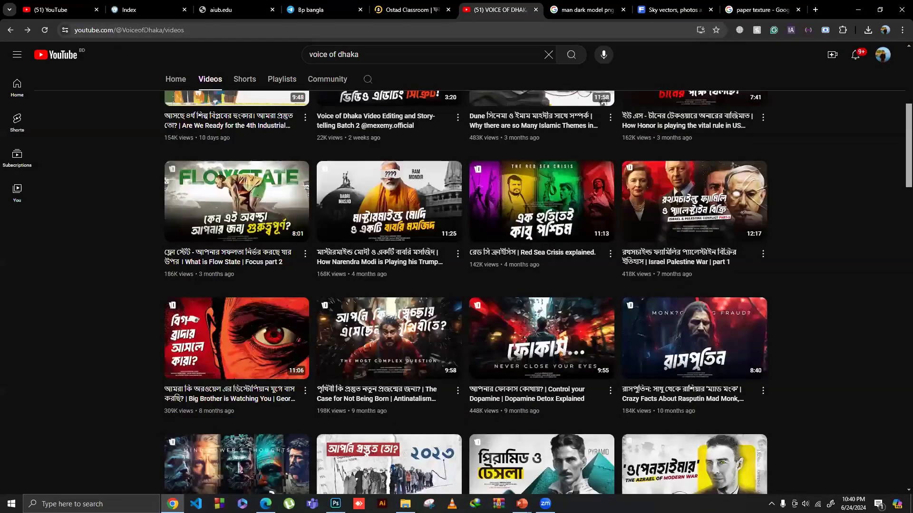
key("alt+Tab")
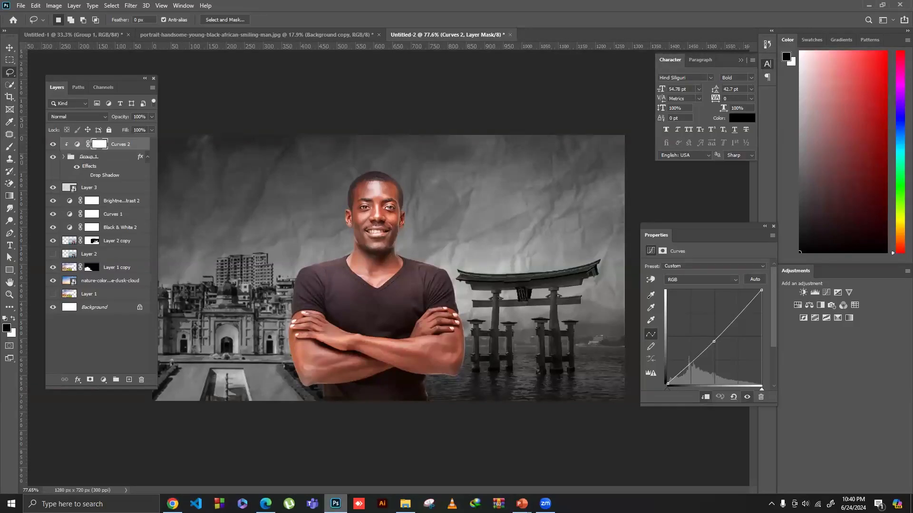
key("alt+Tab")
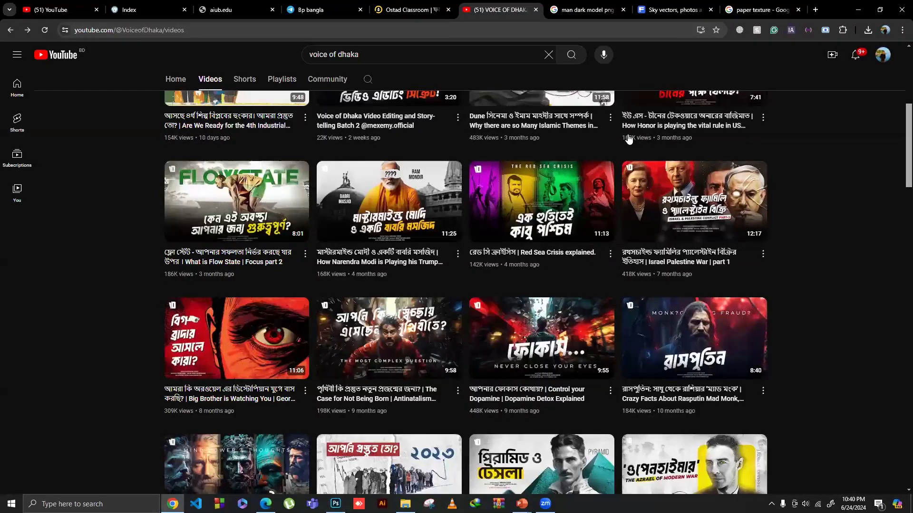
Step: Search Freepik for "travel" and browse the results for an illustration of famous landmarks
left_click(670, 9)
key("Escape")
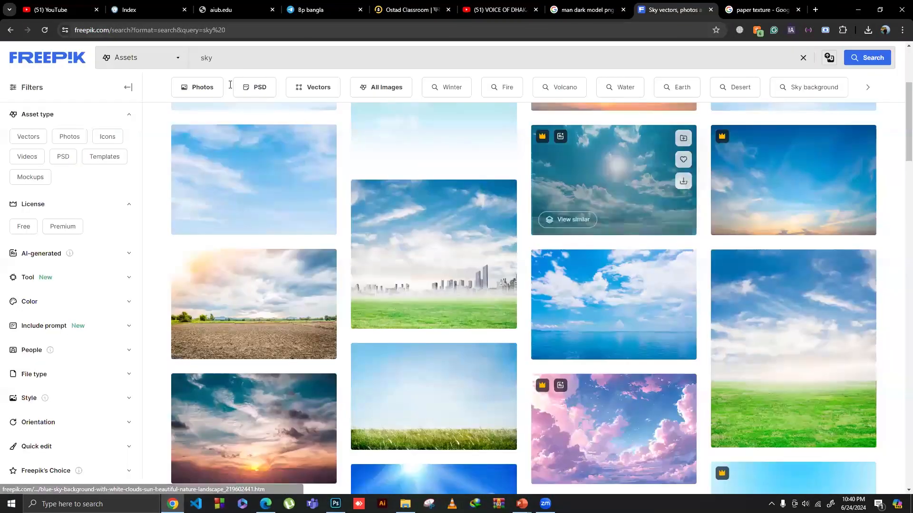
scroll(198, 111, "up", 3)
key("ctrl+a")
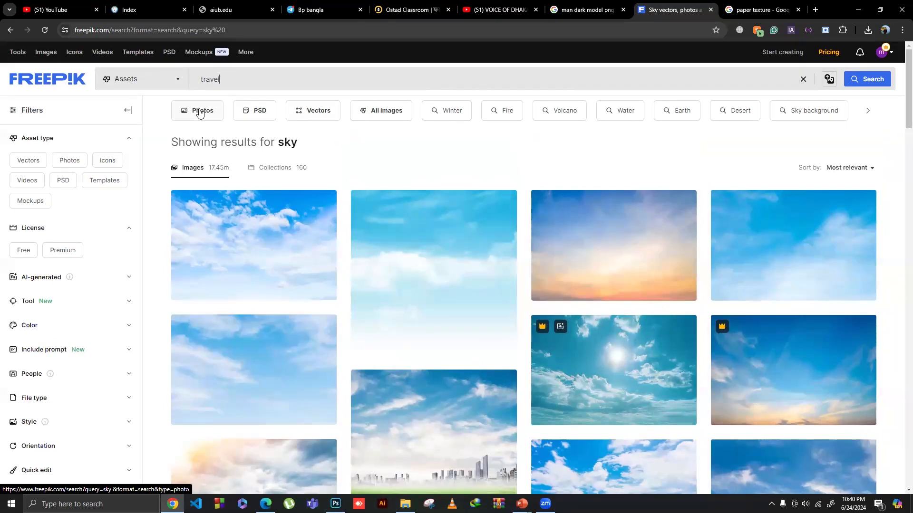
key("Return")
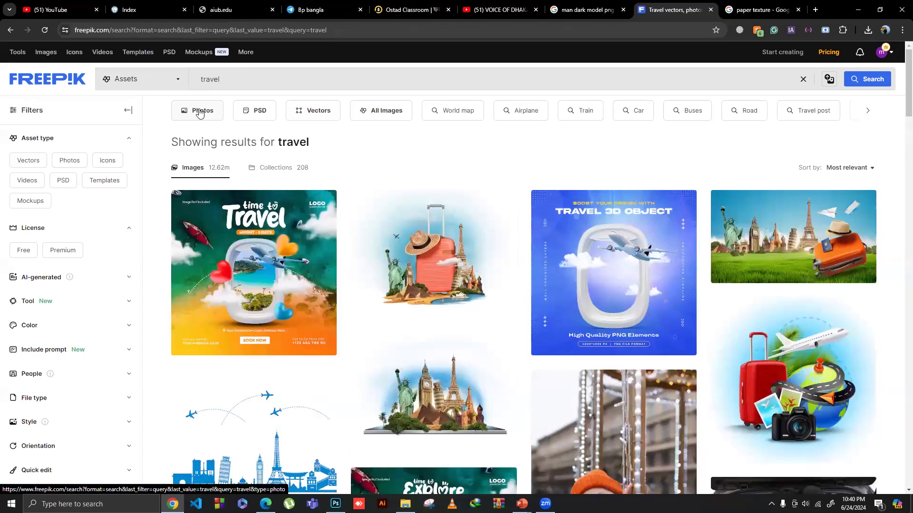
scroll(199, 113, "down", 8)
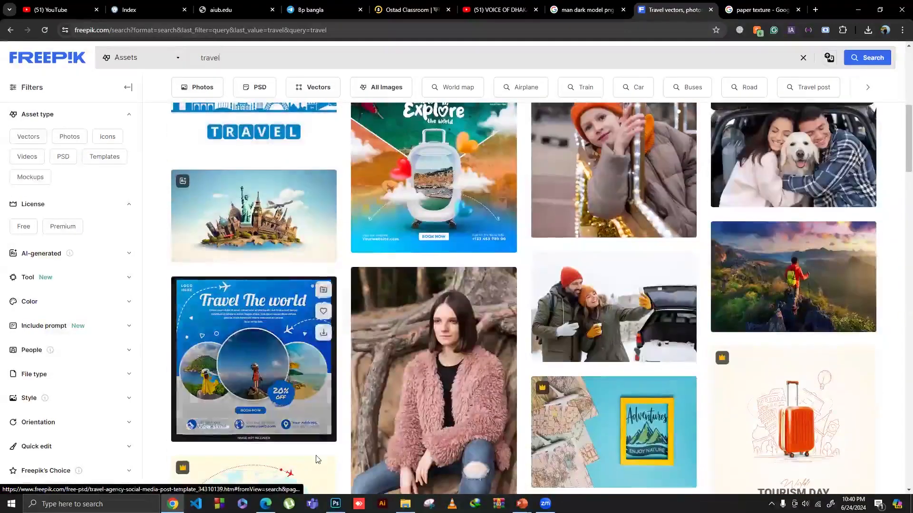
scroll(262, 298, "down", 4)
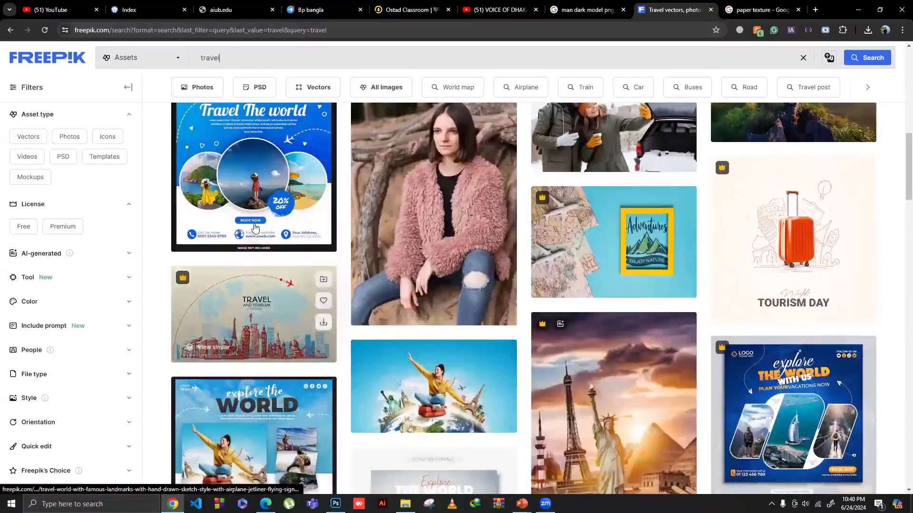
scroll(263, 299, "down", 3)
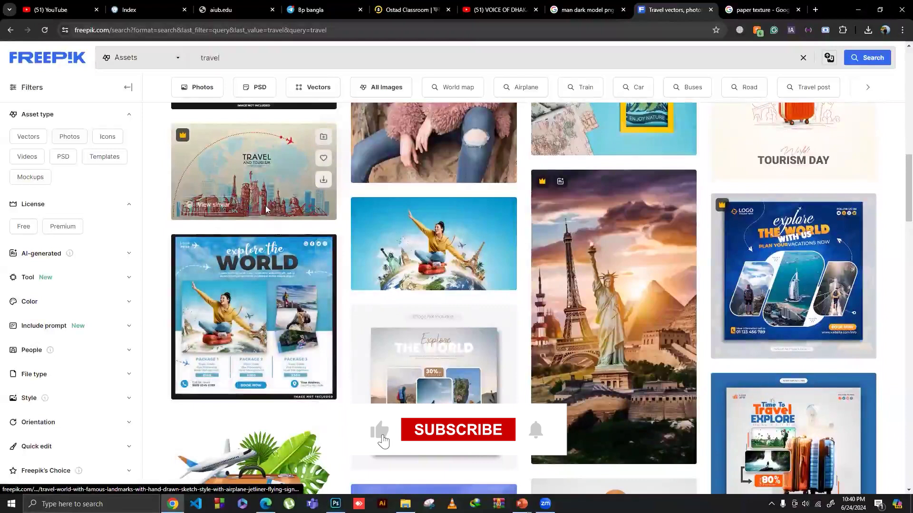
Step: Open the Travel and Tourism landmarks vector, download it with Internet Download Manager and bring up the download list
left_click(228, 210)
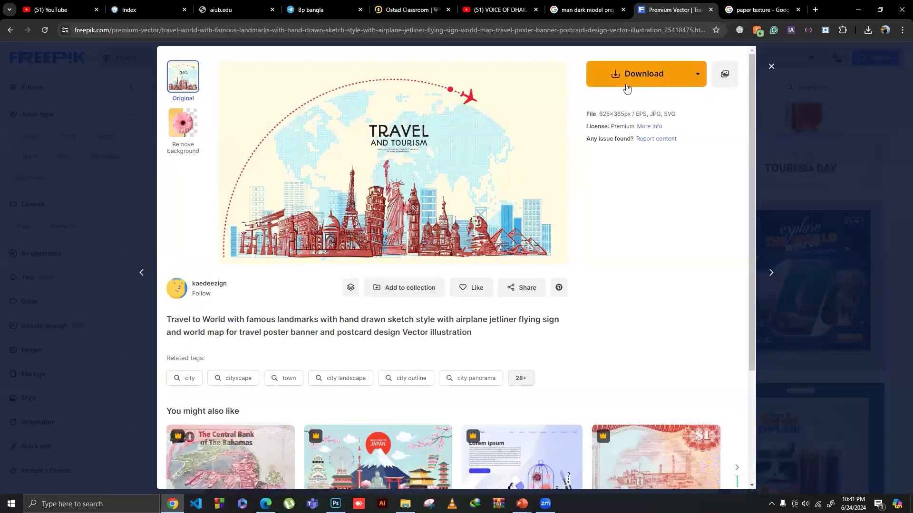
scroll(505, 253, "down", 3)
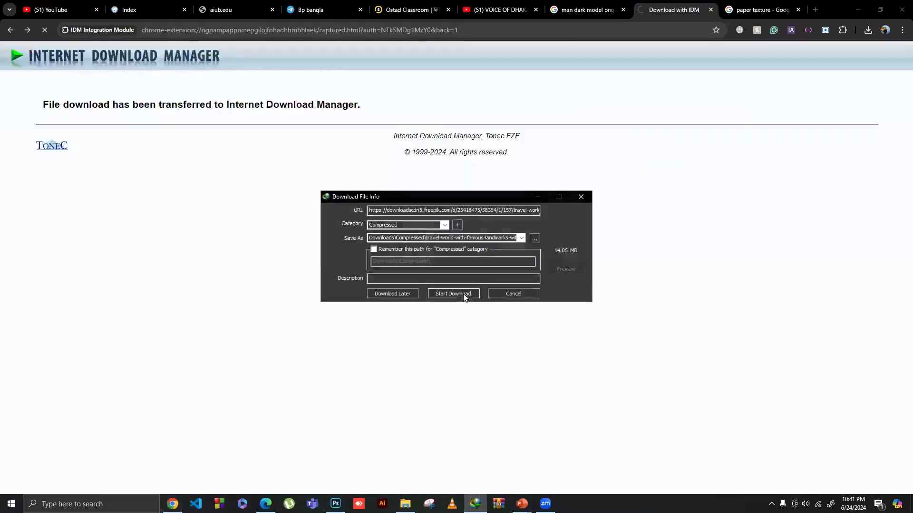
key("Return")
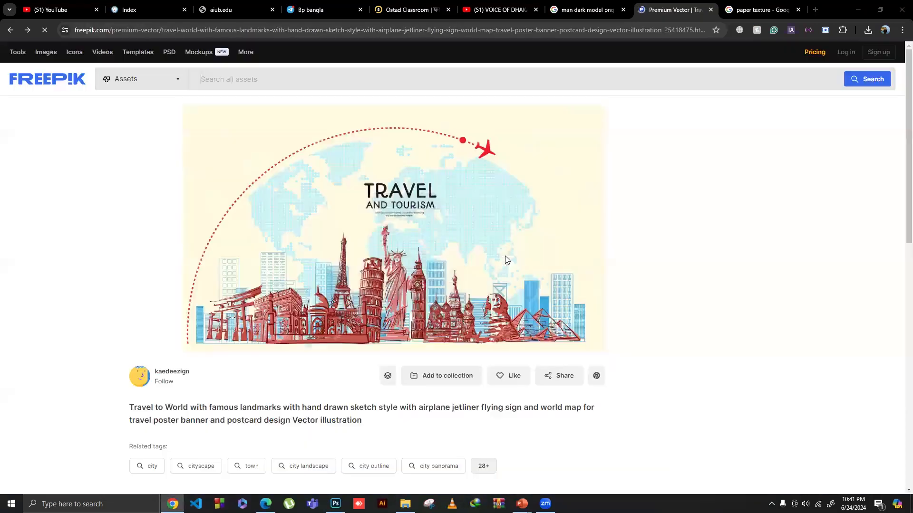
left_click(868, 30)
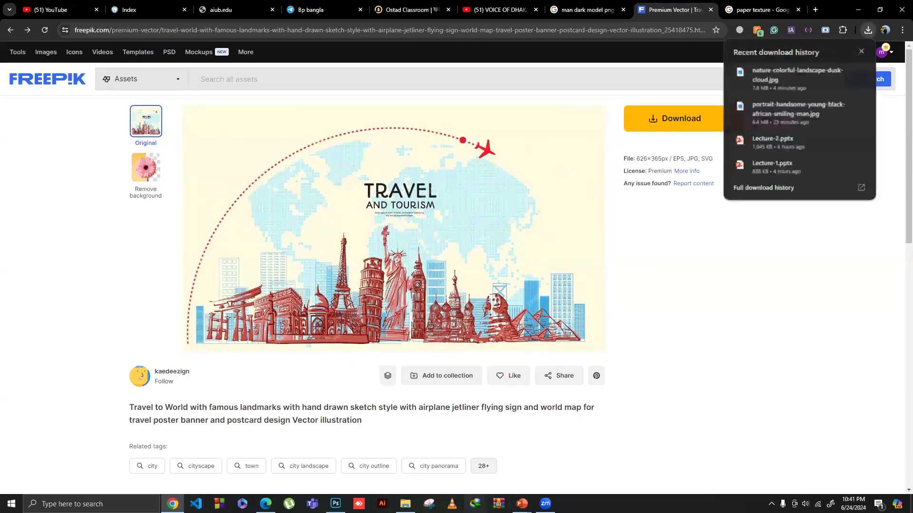
left_click(475, 503)
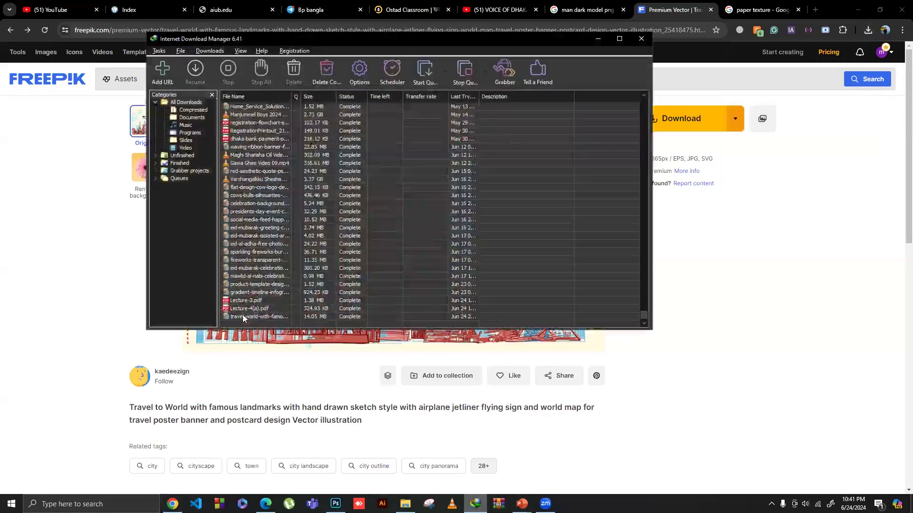
Step: Try to open travel_2022_4.eps from the downloaded landmarks archive in Illustrator, and close the archive and download manager windows
double_click(244, 315)
left_click(431, 273)
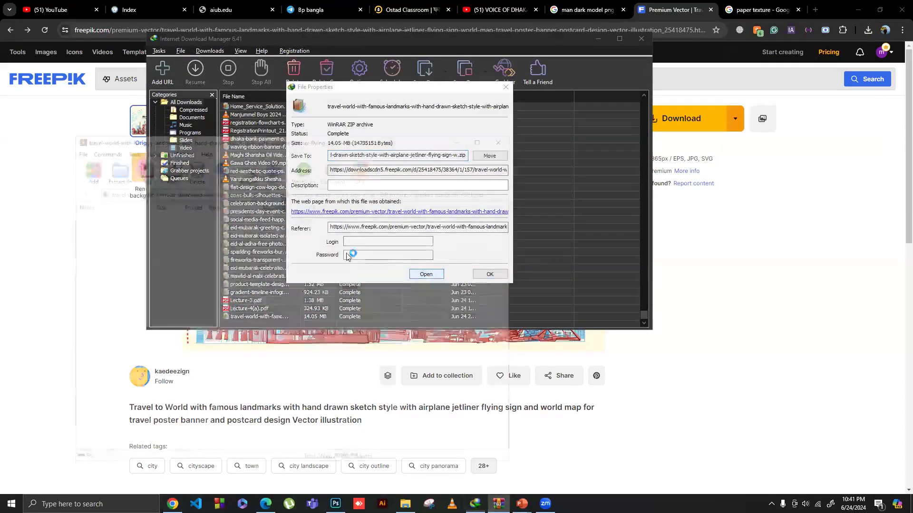
double_click(321, 221)
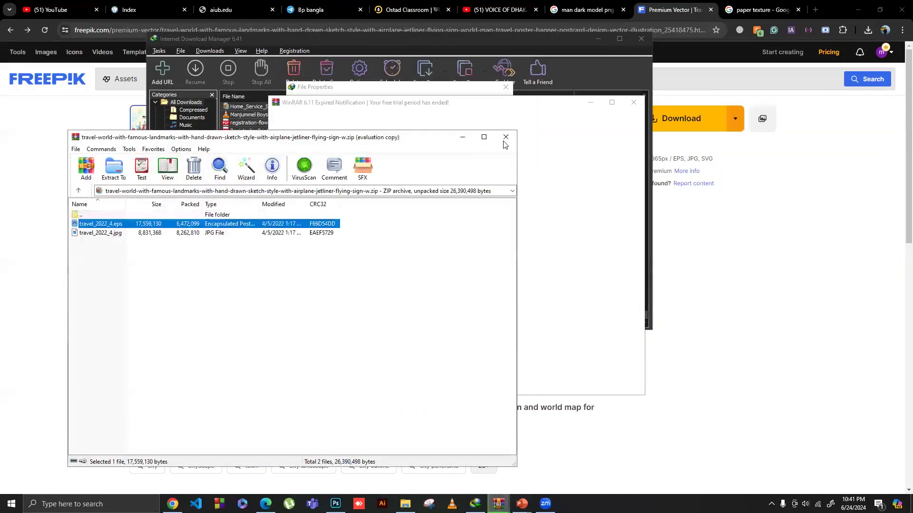
left_click(633, 104)
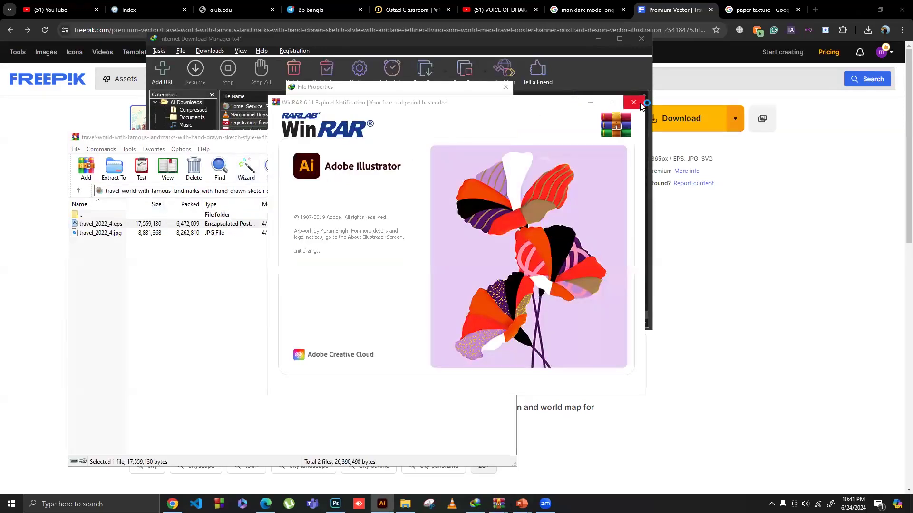
left_click(505, 137)
left_click(506, 88)
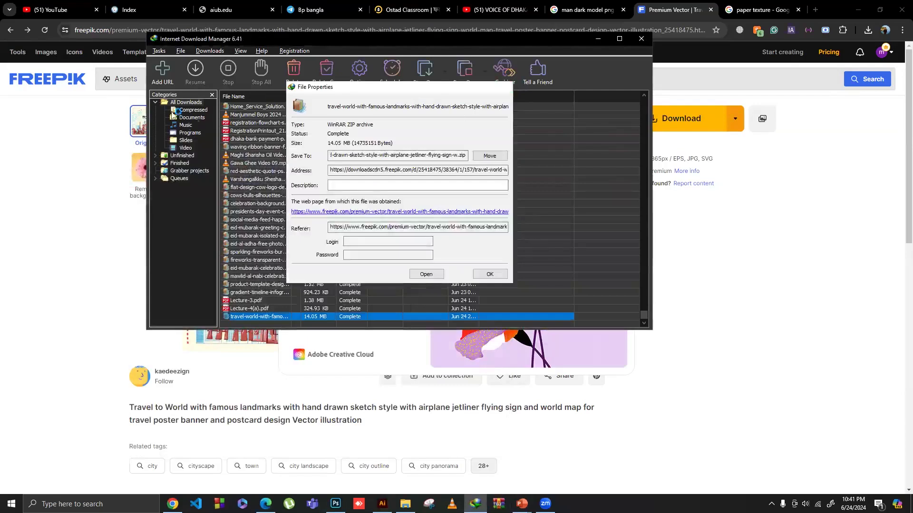
left_click(80, 113)
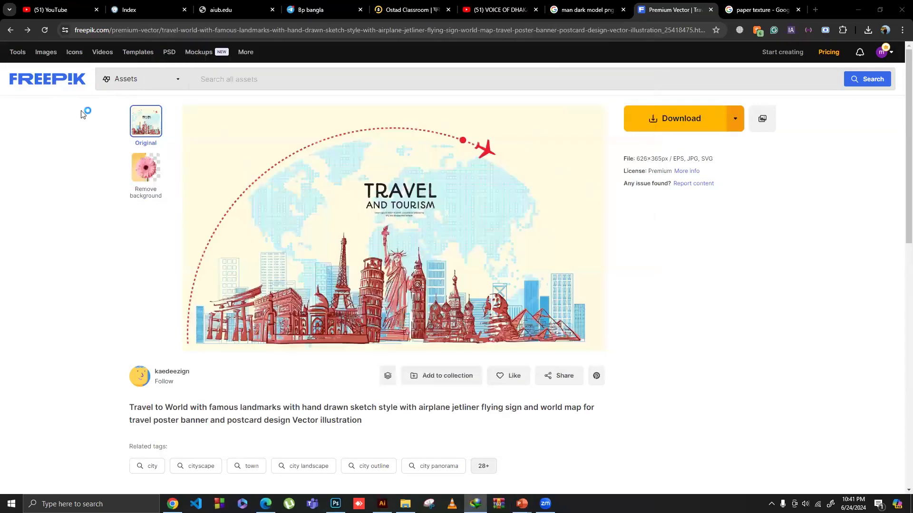
Step: Compare the composite in Photoshop, viewed close up around the man, with the Voice of Dhaka thumbnails on YouTube
left_click(11, 30)
left_click(336, 504)
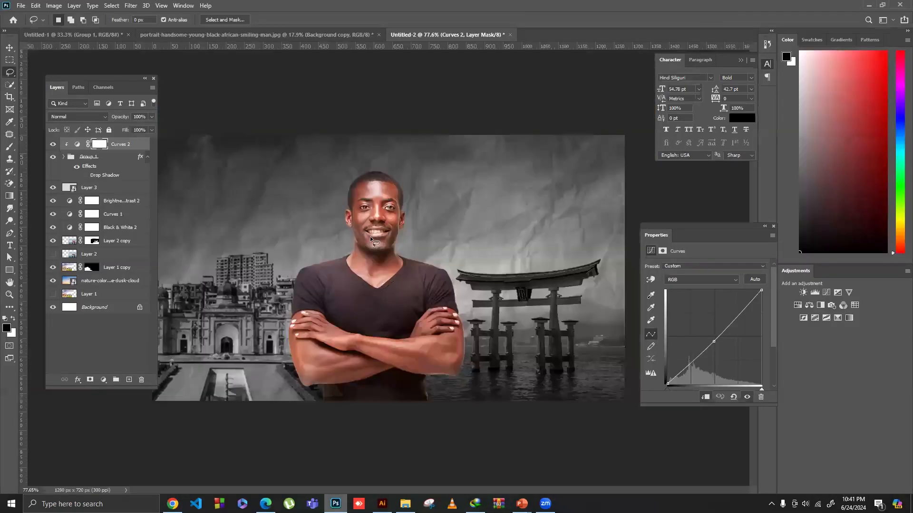
left_click_drag(378, 200, 400, 220)
mouse_move(239, 418)
left_mouse_down()
mouse_move(295, 414)
mouse_move(233, 413)
left_mouse_up()
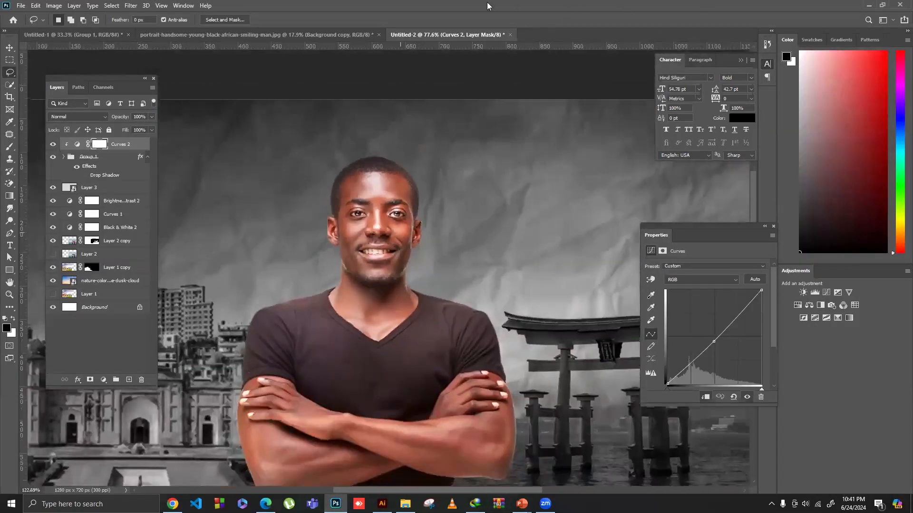
key("alt+Tab")
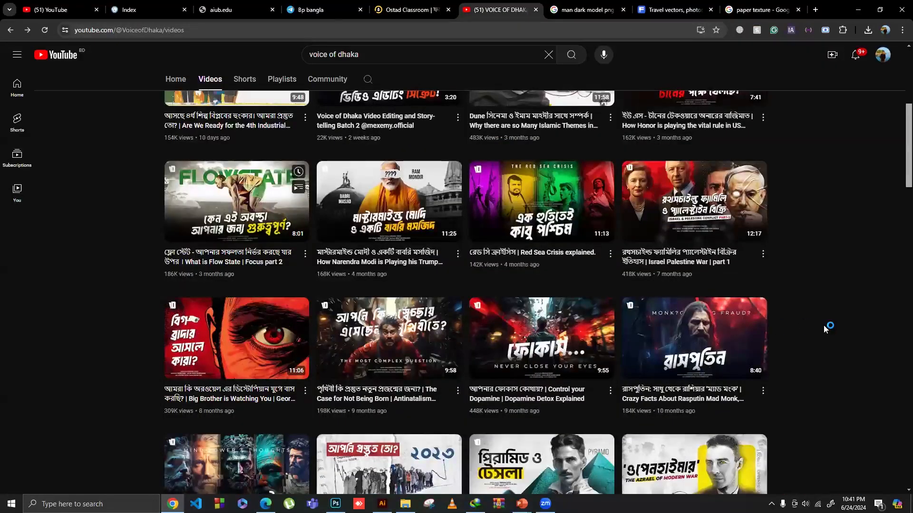
scroll(824, 326, "up", 4)
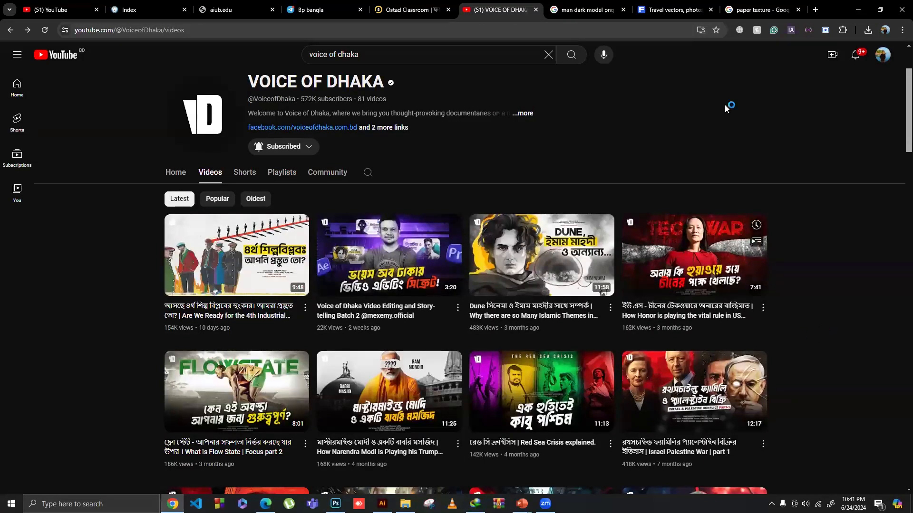
Step: Search Google Images for "vintage texture" and browse the results for a grunge overlay
left_click(587, 9)
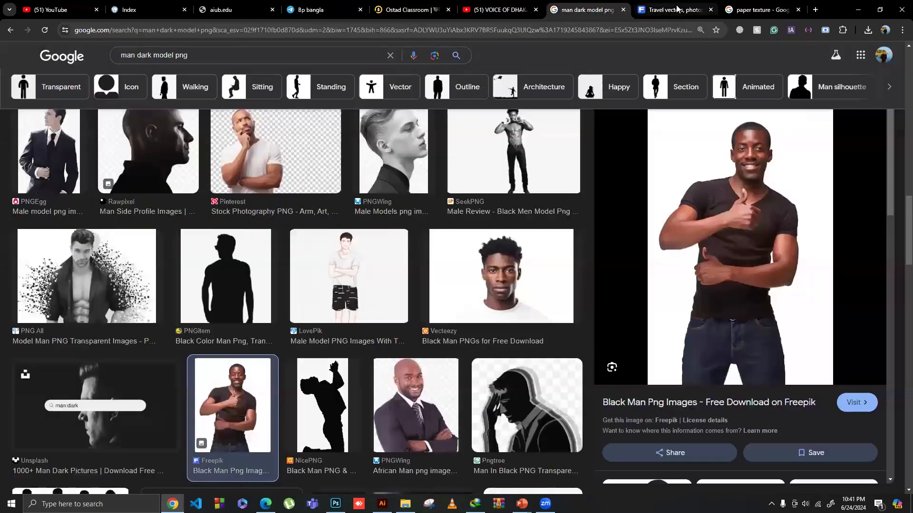
left_click(716, 16)
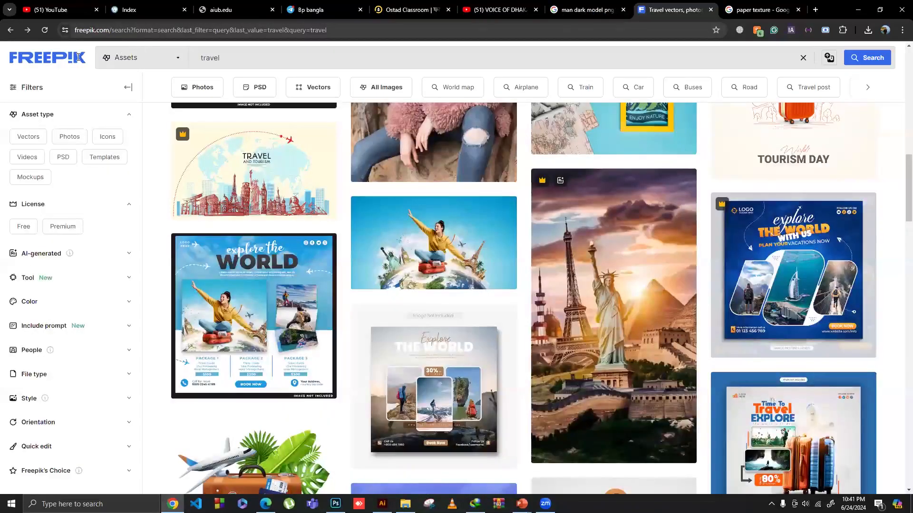
key("ctrl+Tab")
left_click_drag(142, 56, 61, 57)
type("v")
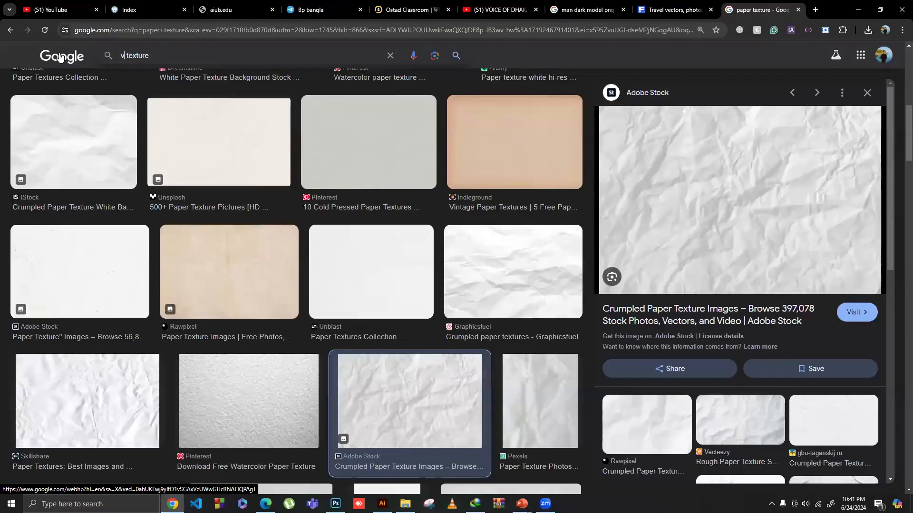
type("intage")
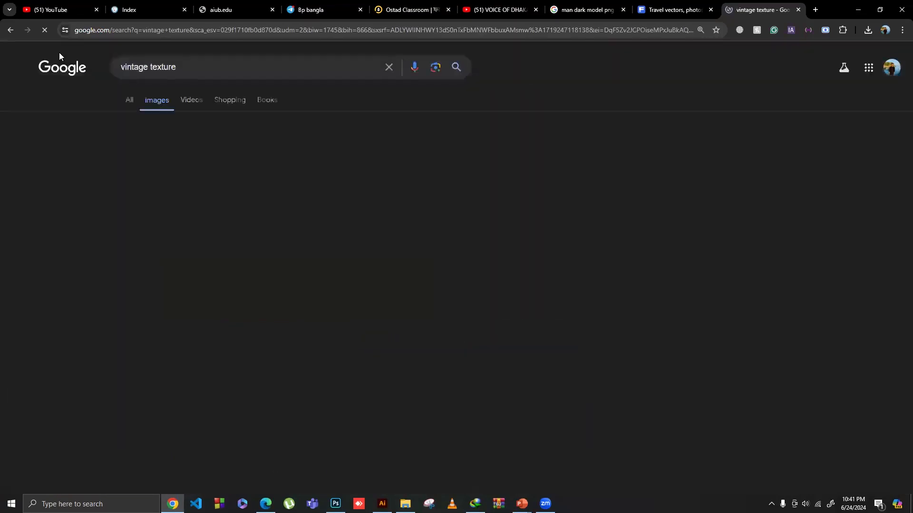
scroll(218, 244, "down", 3)
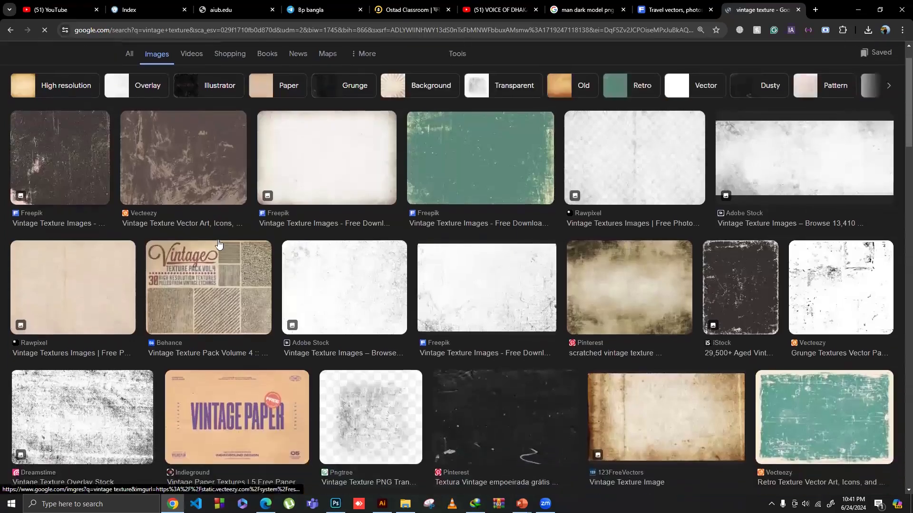
scroll(623, 172, "up", 2)
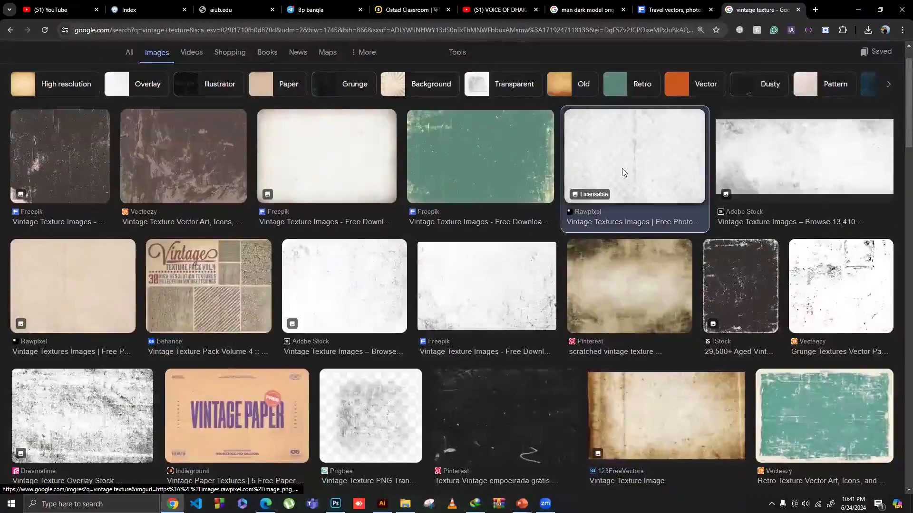
Step: Open the Rawpixel vintage textures page from the image results and limit its file types to PNGs
left_click(621, 169)
left_click(718, 223)
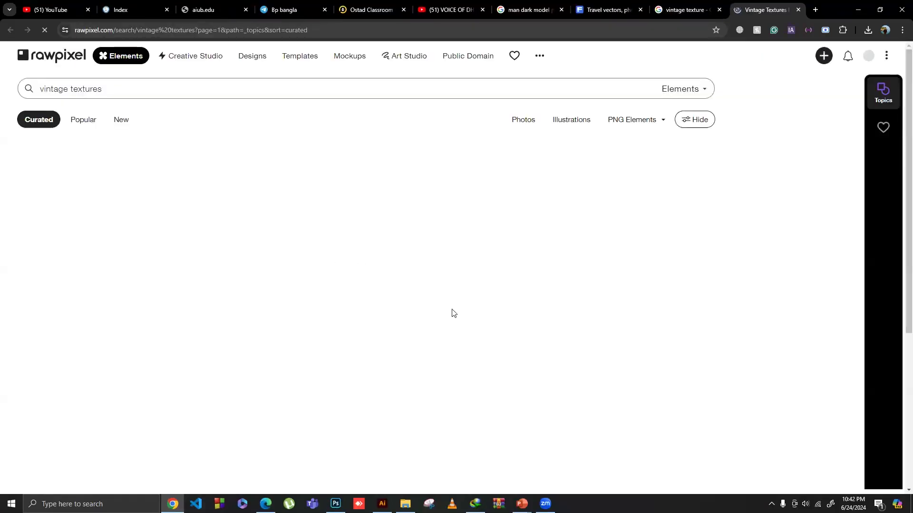
scroll(452, 309, "down", 1)
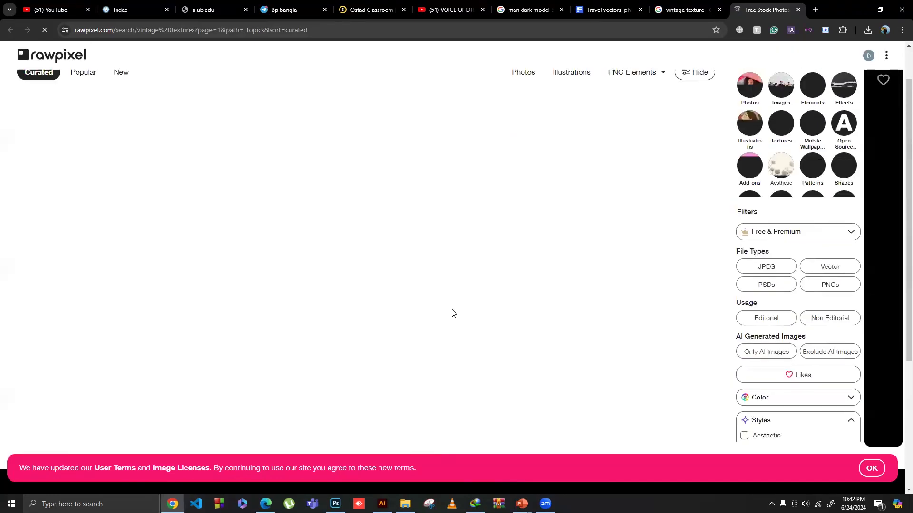
left_click(834, 287)
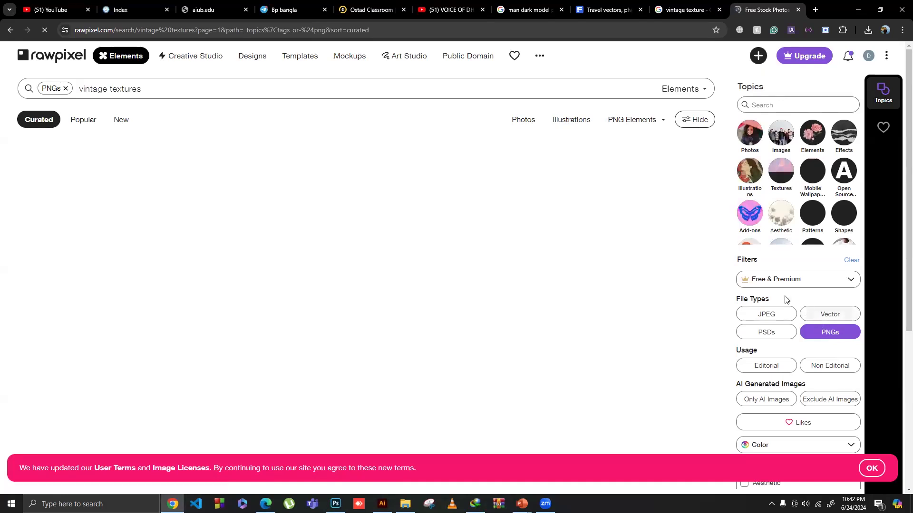
Step: Return to the Google vintage texture results, open the related TopPNG vintage grunge texture and download its PNG
left_click(679, 13)
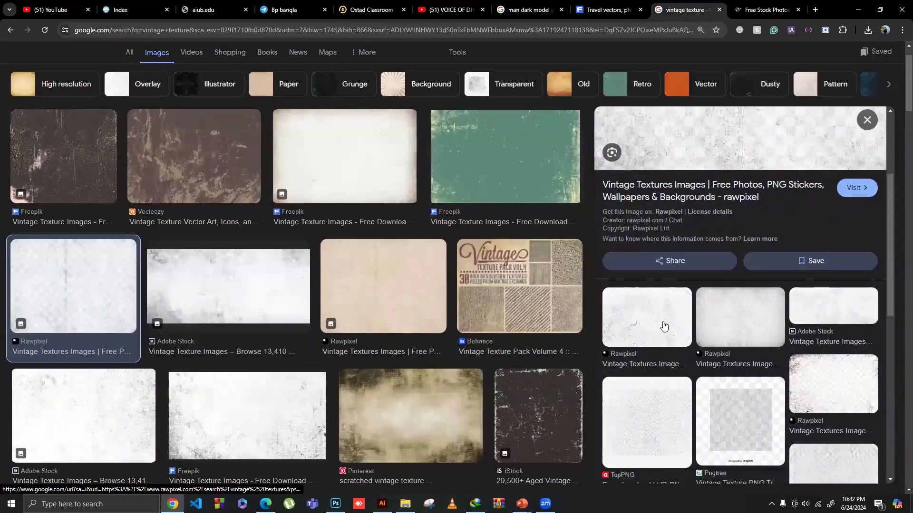
scroll(664, 327, "down", 2)
left_click(663, 323)
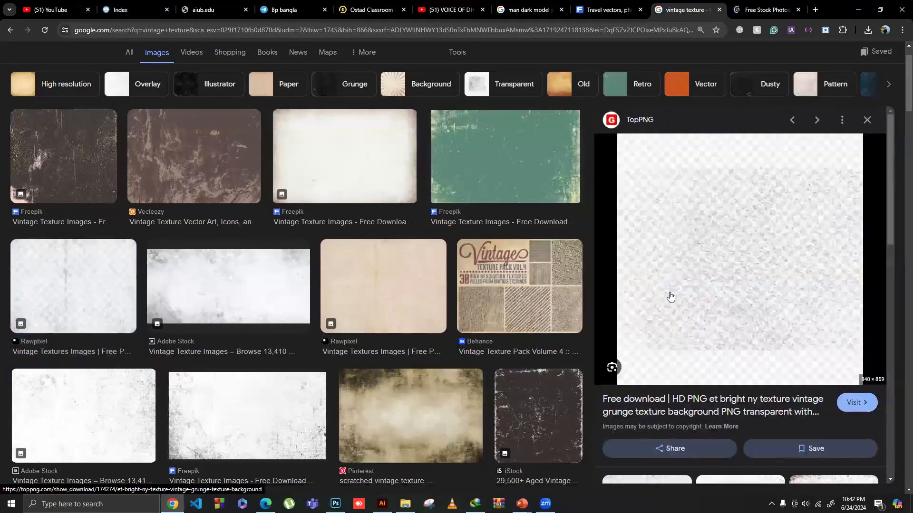
left_click(669, 269)
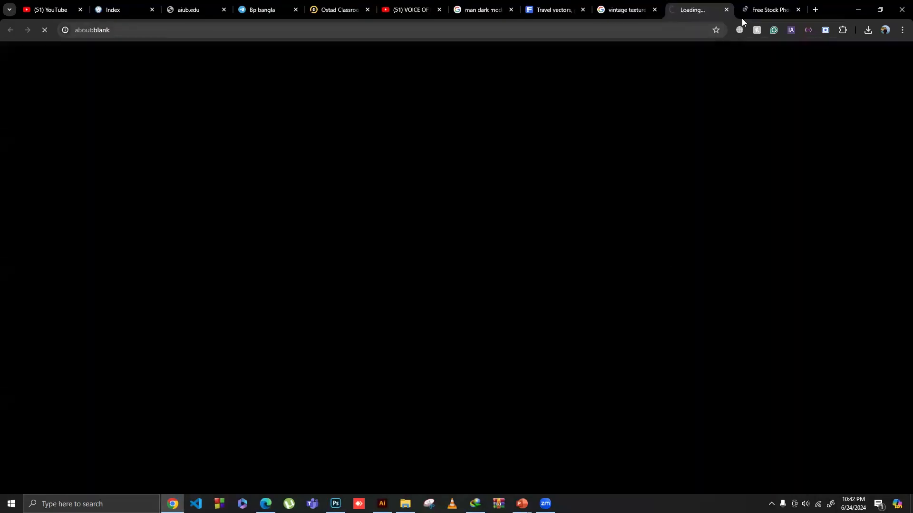
scroll(496, 226, "down", 2)
scroll(491, 235, "up", 2)
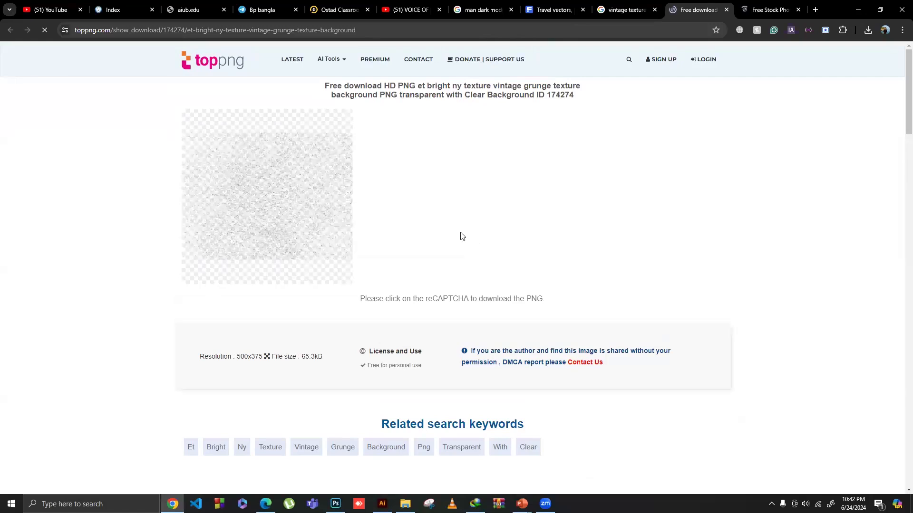
left_click(418, 332)
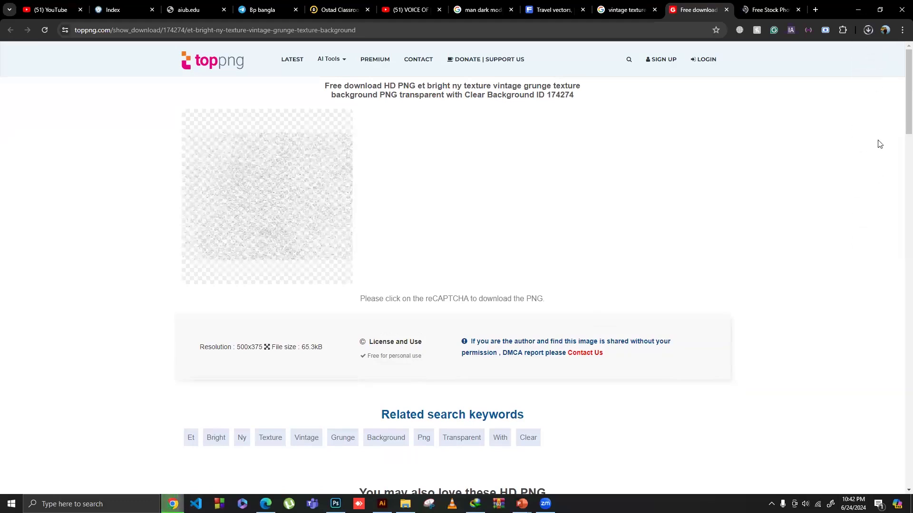
Step: Place the downloaded TopPNG grunge texture in the Photoshop composite and move its layer between Group 1 and Layer 3
left_click_drag(834, 51, 341, 408)
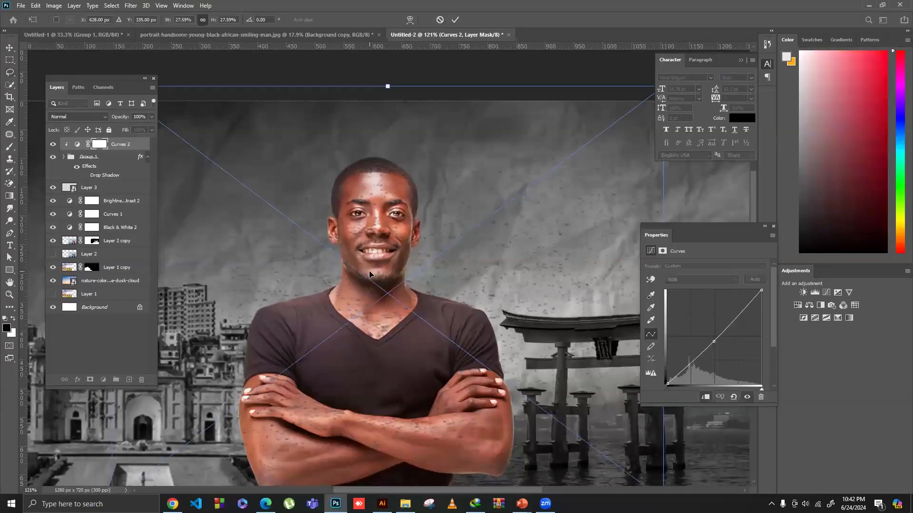
key("Return")
left_click_drag(124, 148, 99, 190)
scroll(288, 220, "down", 5)
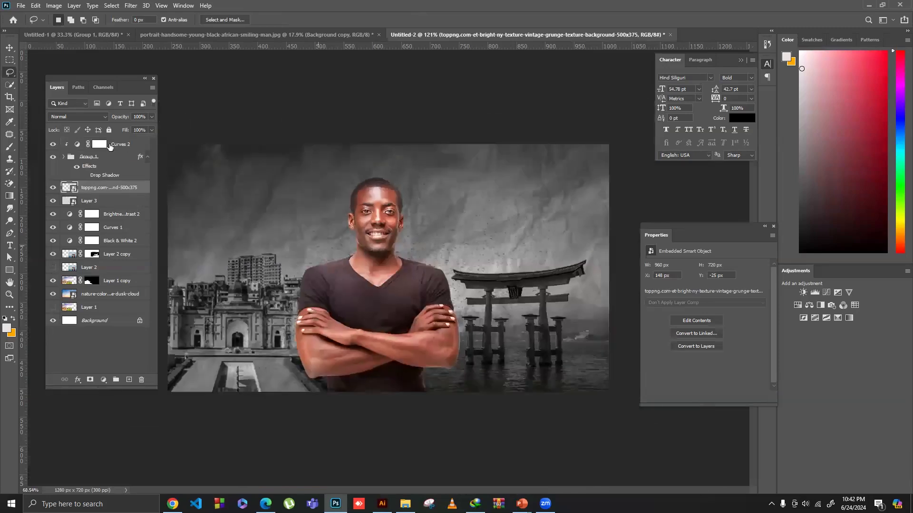
Step: Scale the grunge texture to 1280 × 960 px and position it at X 0, Y -85 px to cover the canvas
key("v")
left_click_drag(236, 260, 217, 261)
left_click_drag(513, 261, 535, 268)
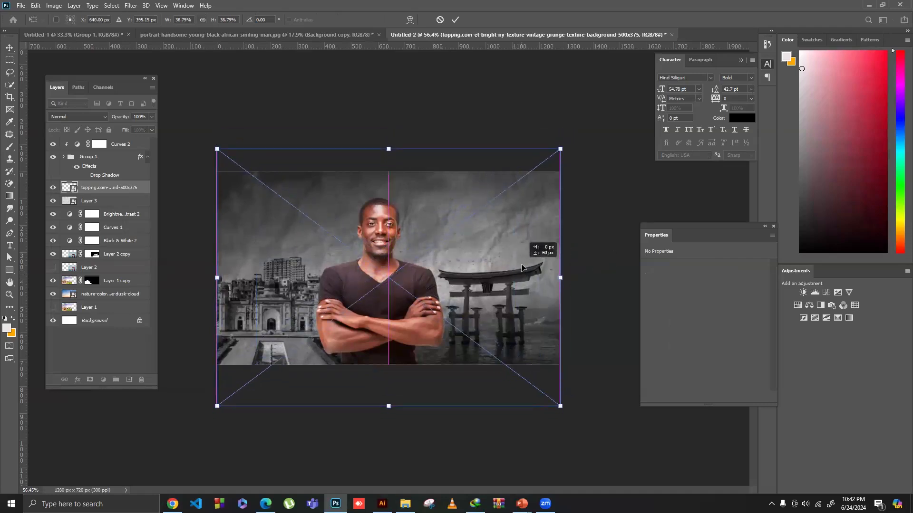
left_click(10, 60)
scroll(232, 205, "up", 3)
scroll(233, 205, "down", 1)
Step: Lower the grunge texture layer's fill to 52% and check the overall composite
left_click(151, 130)
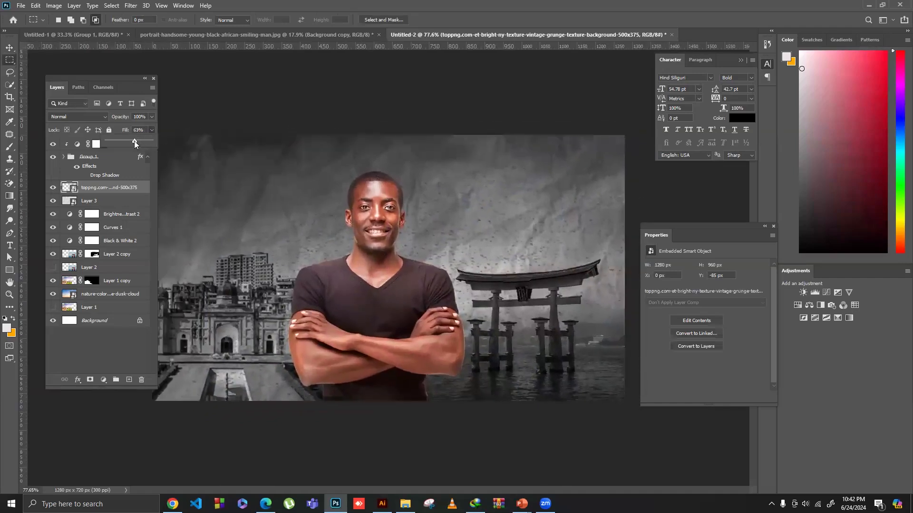
left_click(359, 254)
scroll(361, 252, "down", 1)
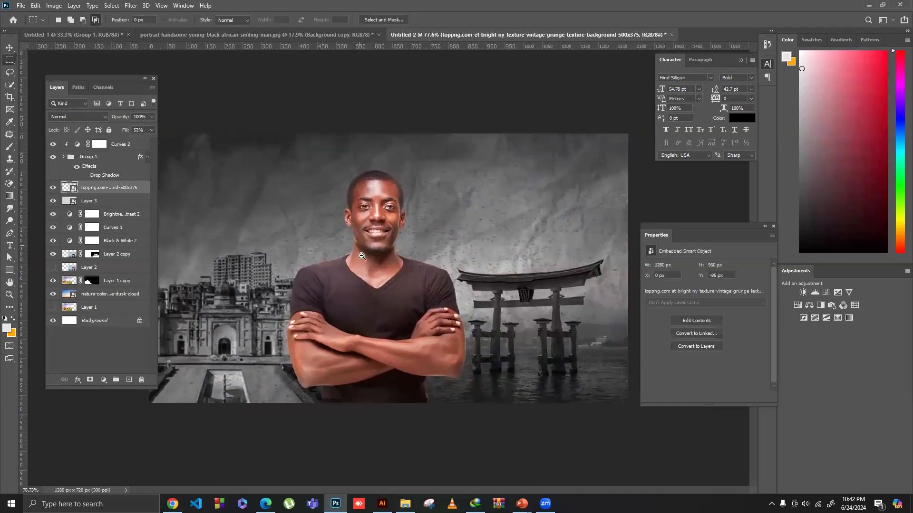
scroll(370, 267, "down", 1)
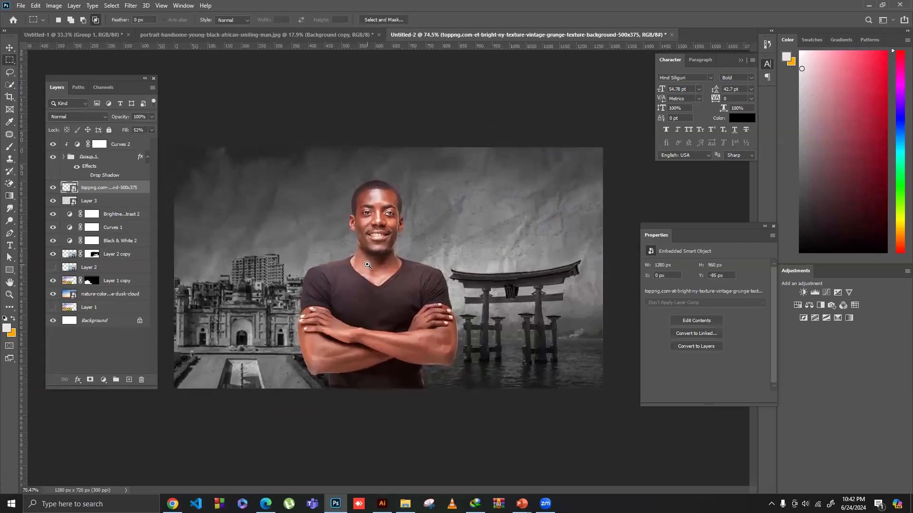
Step: Switch to File Explorer and open the travel-world landmarks archive from Downloads > Compressed, launching its artwork in Illustrator
left_click(172, 503)
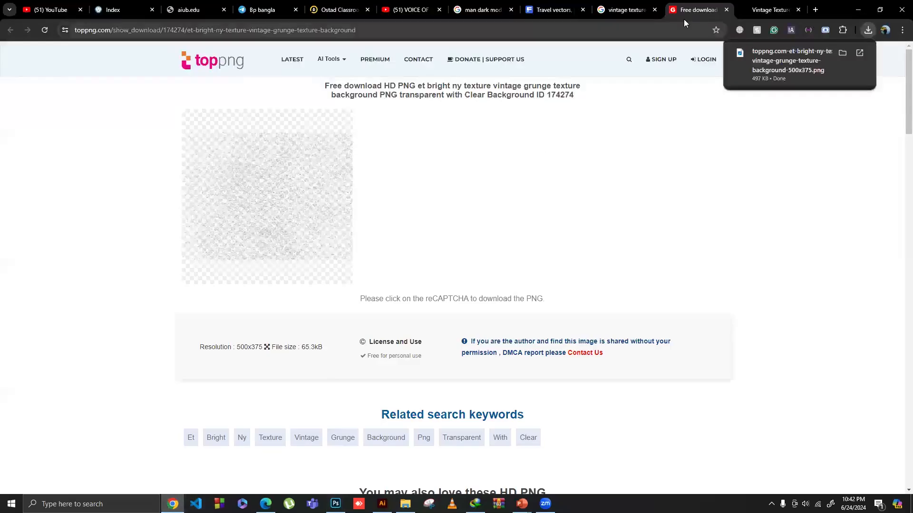
left_click(382, 504)
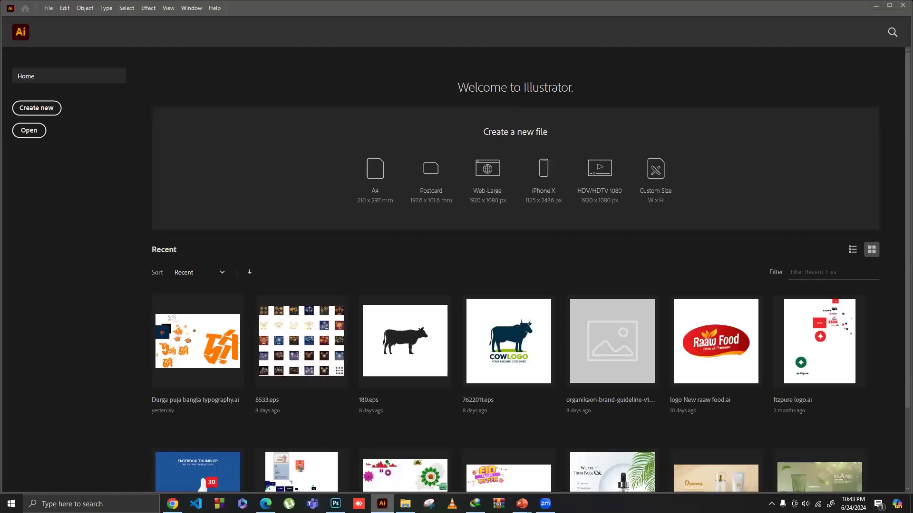
left_click(383, 504)
left_click(405, 504)
left_click(46, 179)
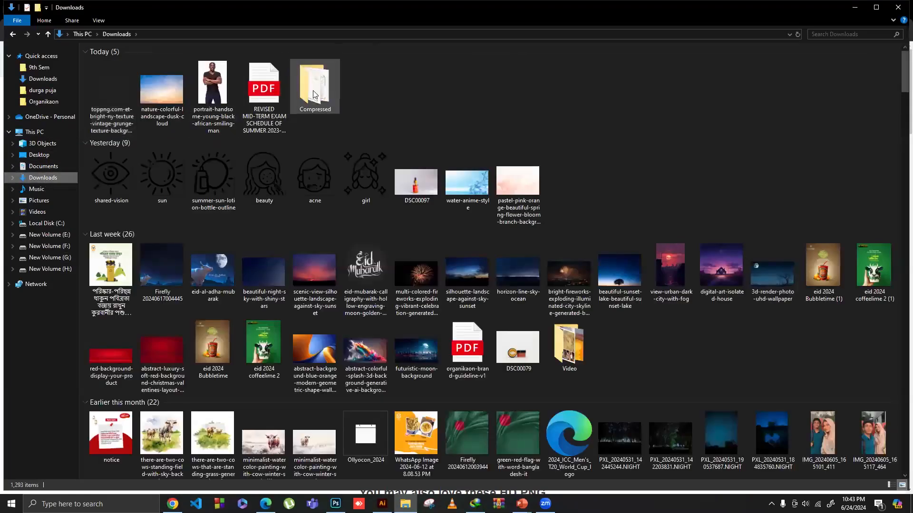
double_click(313, 94)
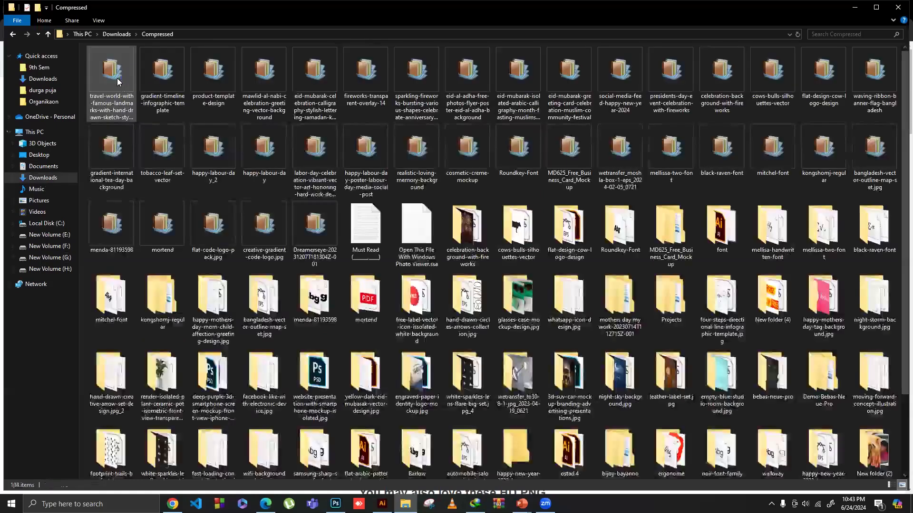
double_click(100, 83)
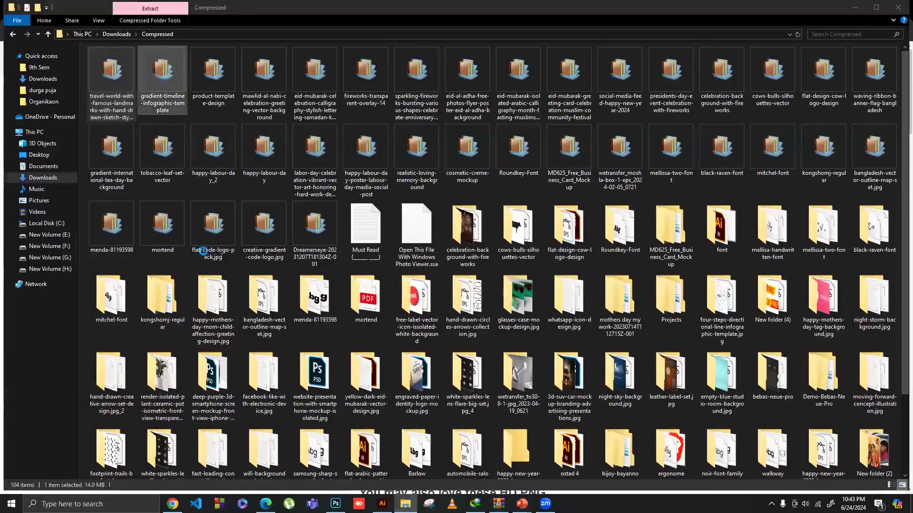
double_click(272, 223)
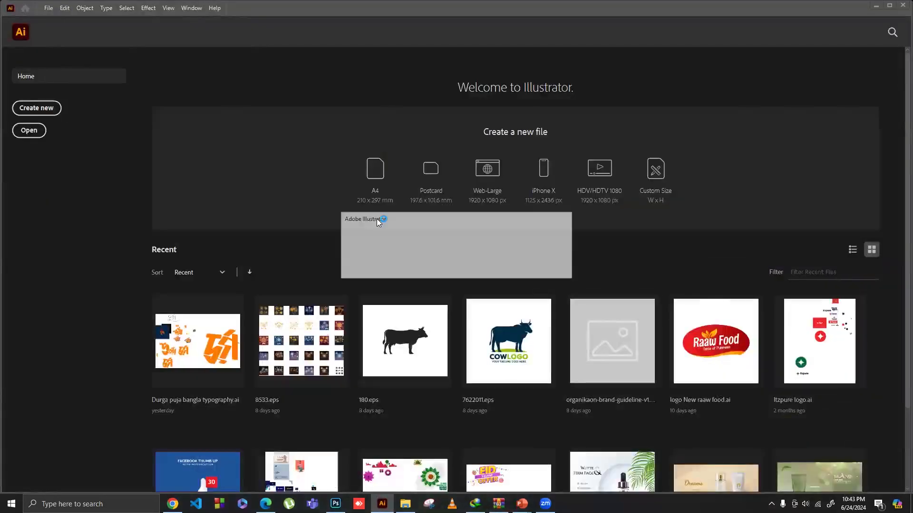
Step: Copy the red dotted flight arc with its airplane from the Illustrator travel artwork and paste it into the Photoshop composite as a smart object
key("Return")
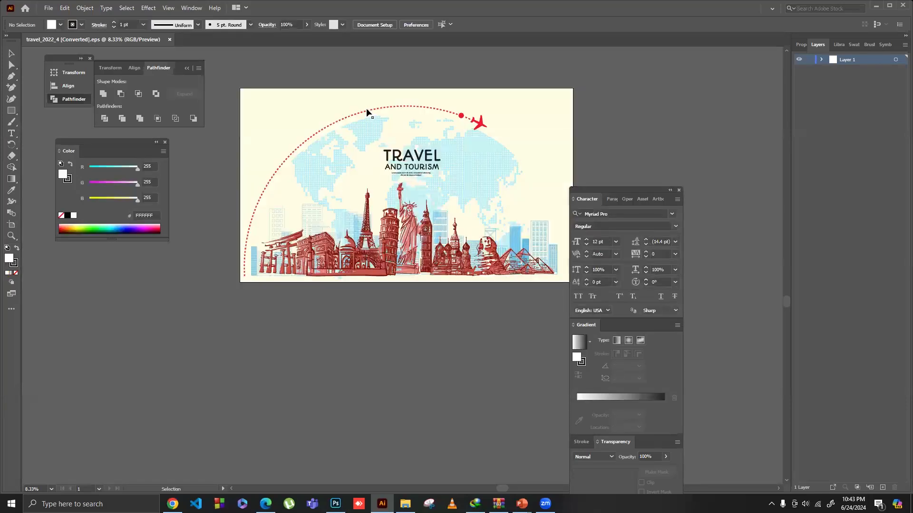
left_click(367, 109)
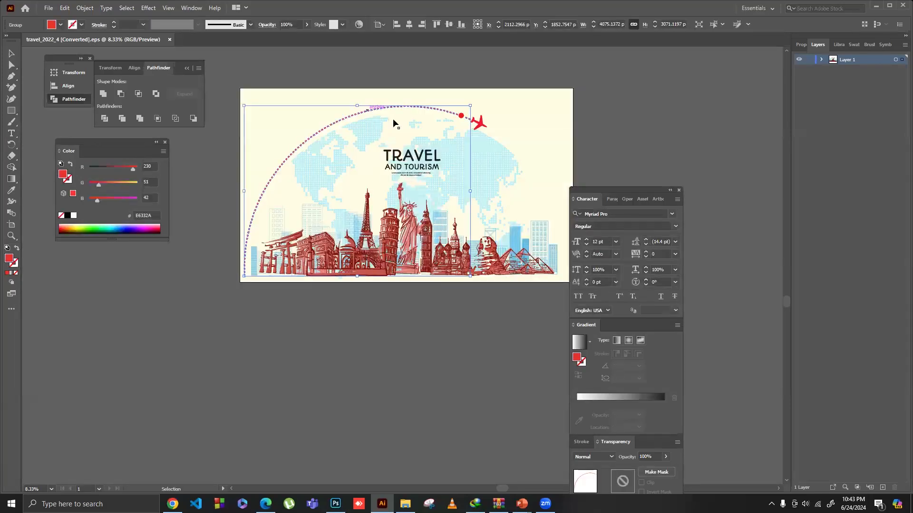
left_click_drag(464, 122, 423, 250)
key("alt+Tab")
key("alt+Tab")
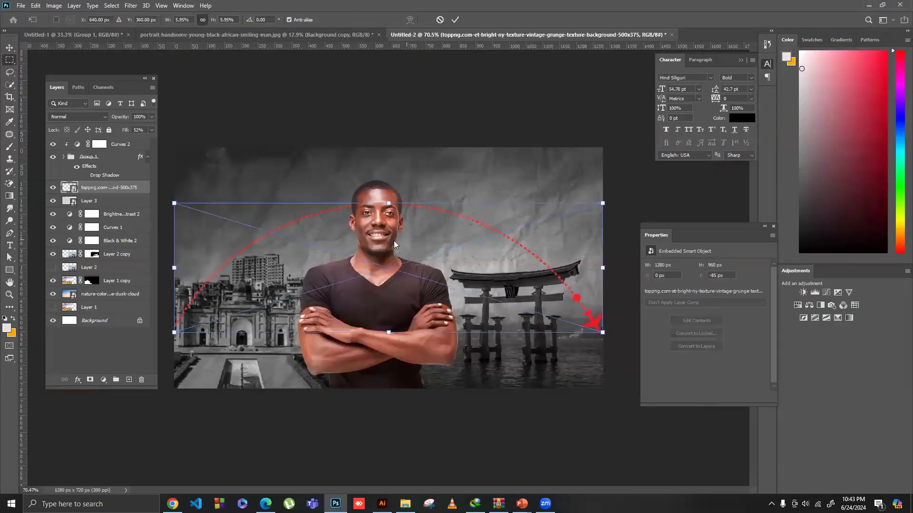
Step: Scale the pasted flight path to 3.67% and place it as an arc over the man's head
left_click_drag(389, 203, 380, 171)
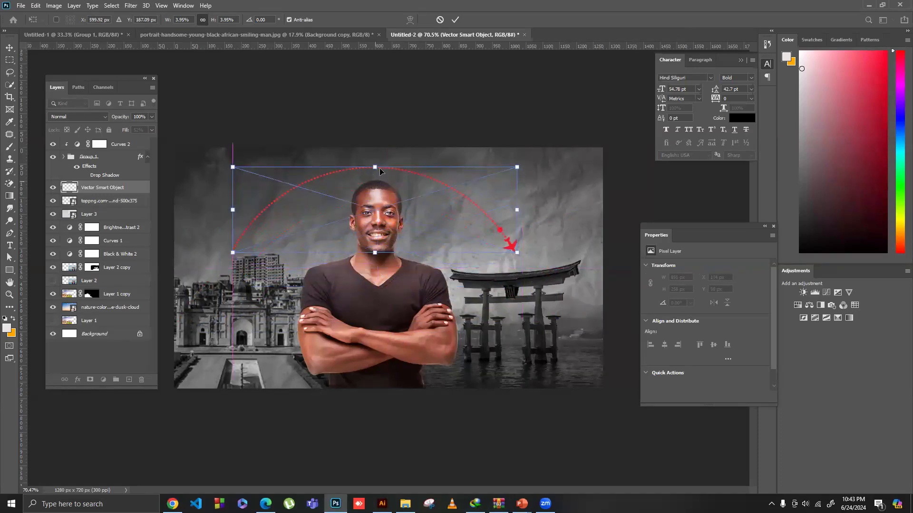
left_click_drag(378, 253, 373, 308)
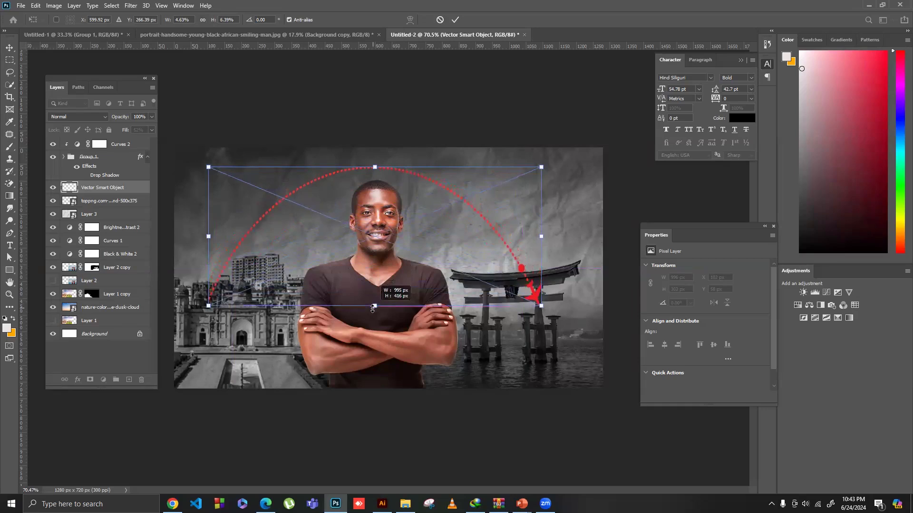
key("ctrl+z")
left_click_drag(378, 168, 379, 188)
left_click_drag(394, 211, 396, 195)
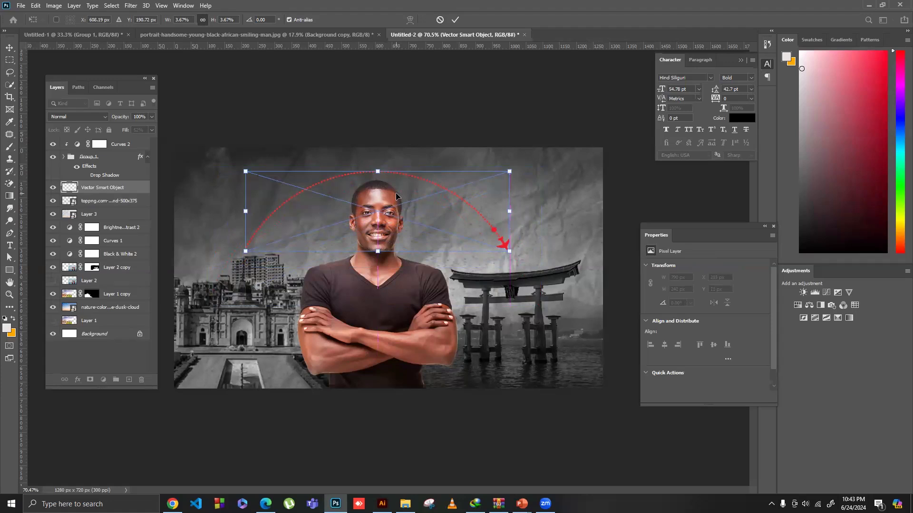
key("Return")
Step: Add a horizontal guide across the canvas at the building rooftops and lower Layer 1 copy to Y 58 px to align with it
key("m")
key("v")
left_click(106, 294)
mouse_move(261, 285)
left_mouse_down()
mouse_move(262, 300)
mouse_move(261, 288)
left_mouse_up()
left_click_drag(304, 55, 326, 260)
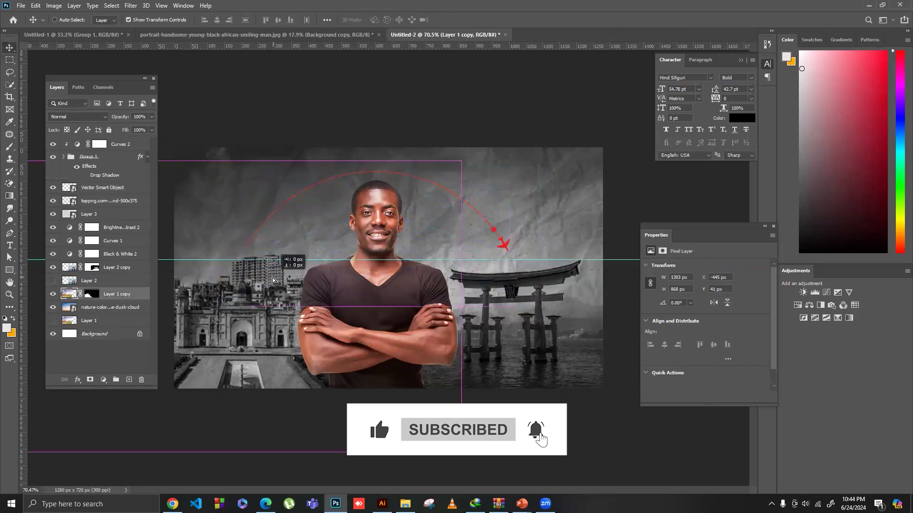
key("Down")
key("Down")
key("Down")
key("Down")
key("Down")
key("Down")
key("Down")
key("Down")
key("Down")
key("Down")
key("Down")
key("Down")
key("Down")
key("Down")
key("Down")
key("Down")
key("Down")
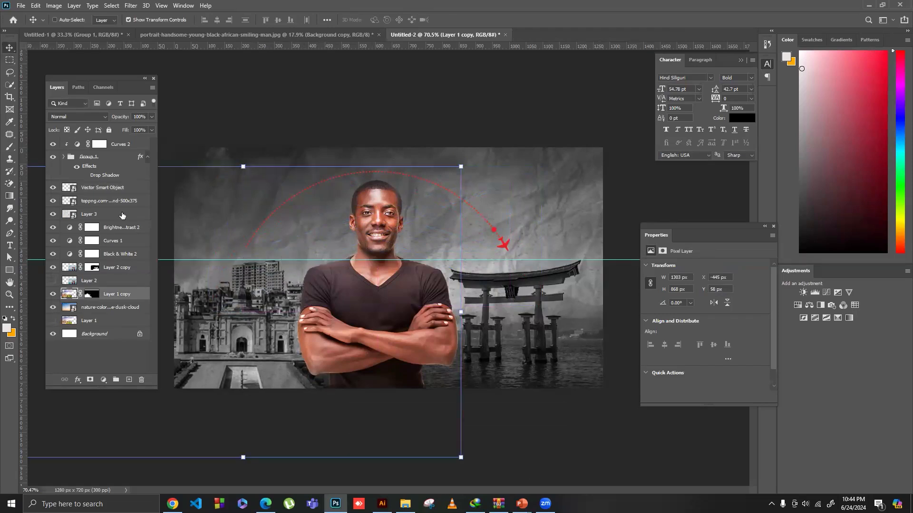
Step: Resize the flight-path smart object to 791 × 256 px and position it at X 209, Y 70 px
left_click(114, 199)
left_click(114, 190)
left_click_drag(519, 170, 475, 187)
key("Return")
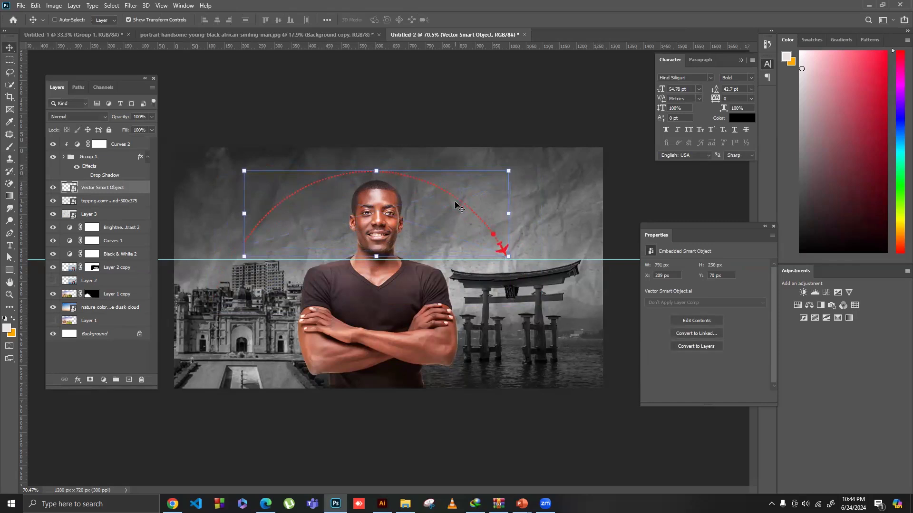
left_click(14, 55)
left_click_drag(431, 231, 415, 262)
right_click(104, 187)
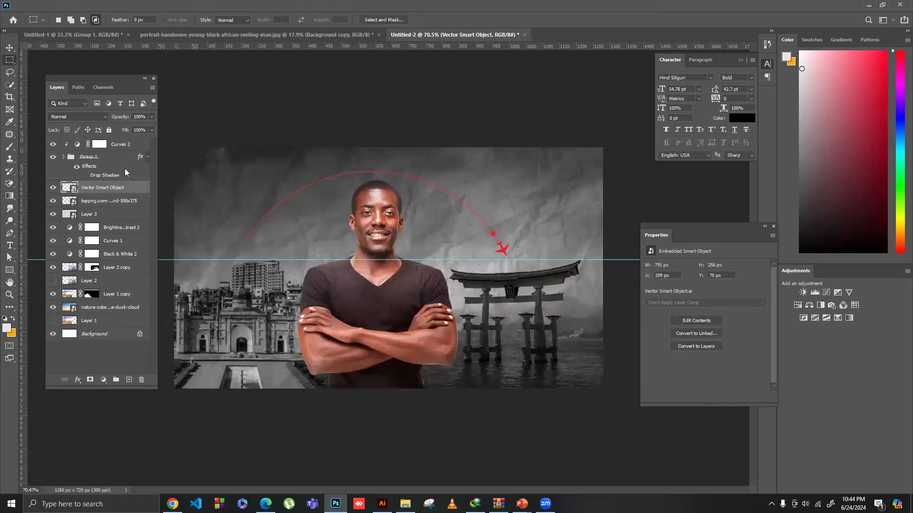
left_click(145, 96)
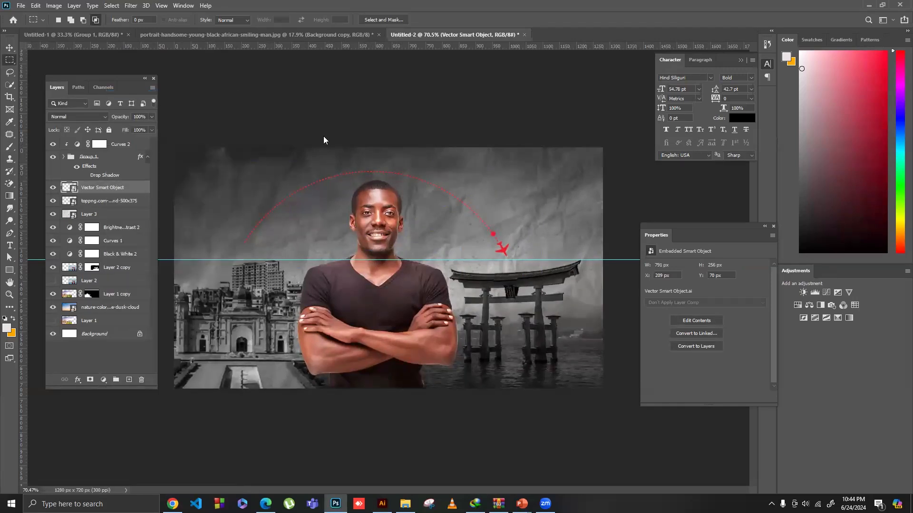
left_click(555, 281)
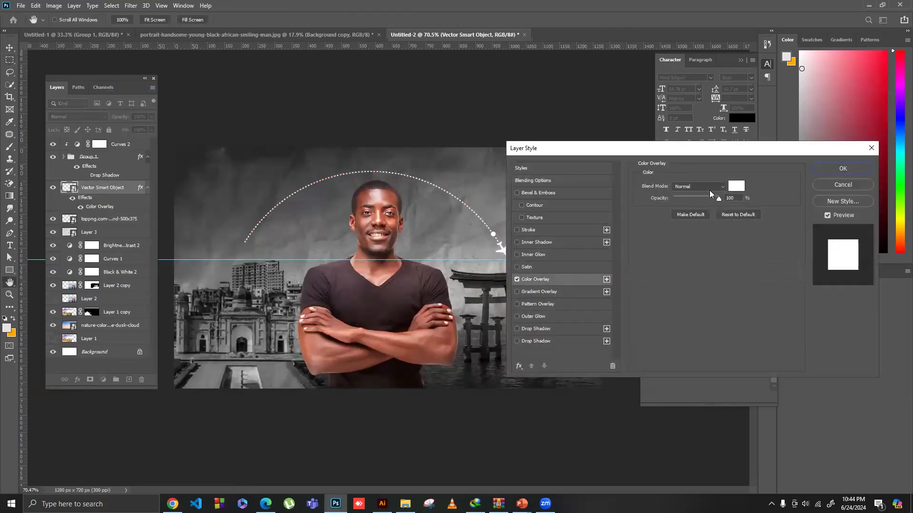
left_click(735, 186)
left_click(679, 330)
left_click_drag(693, 337, 690, 310)
left_click_drag(655, 344, 719, 309)
left_click(750, 339)
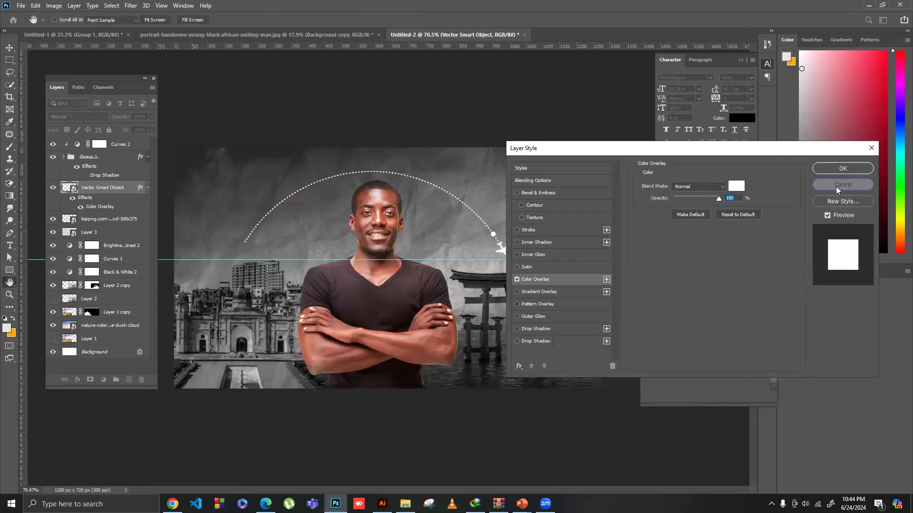
left_click(836, 187)
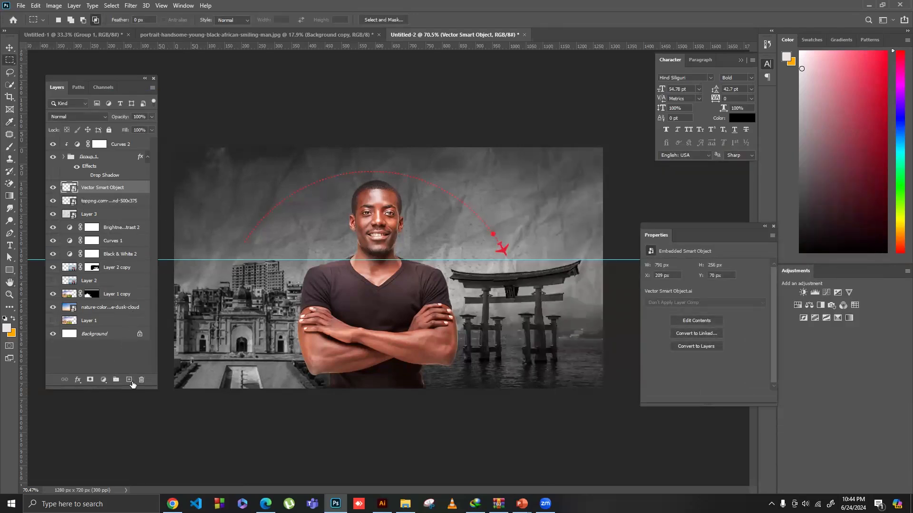
Step: Add a new layer above Layer 3 and fill it with a black (000000) to transparent linear gradient fading downward from above the canvas
left_click(105, 216)
key("ctrl+shift+alt+n")
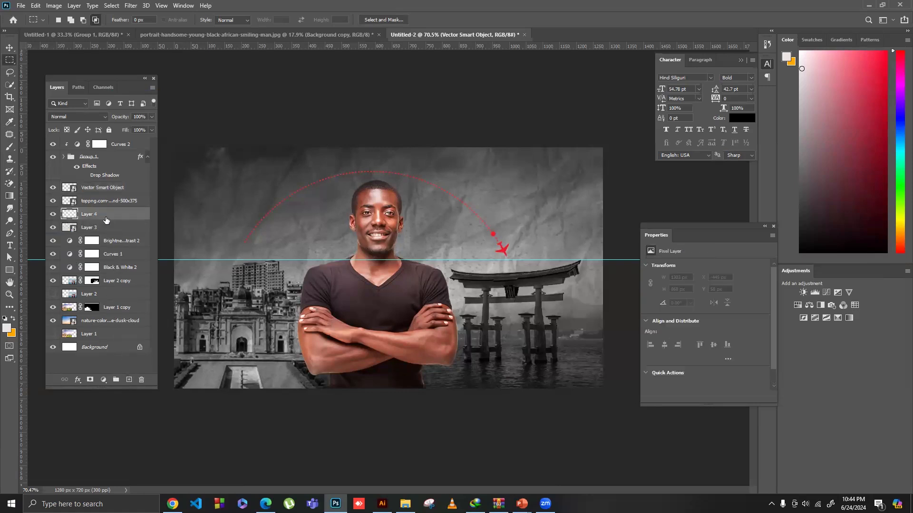
key("g")
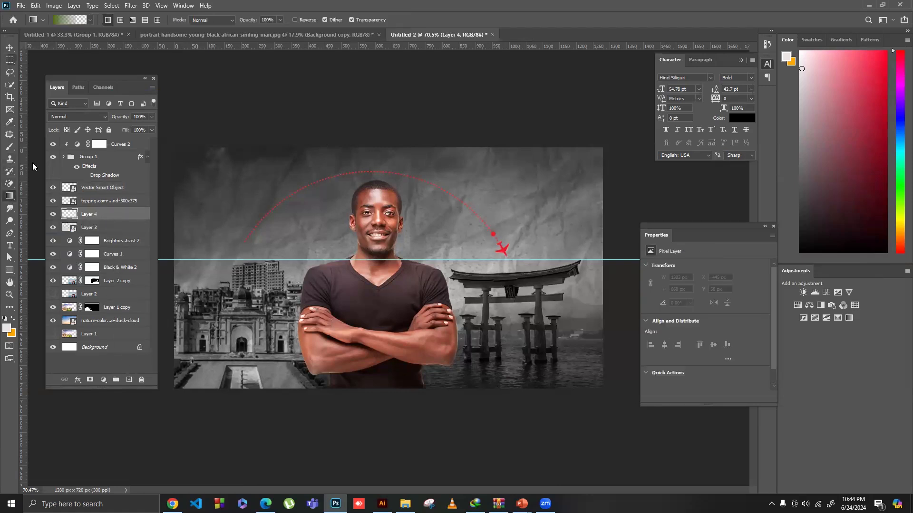
left_click(78, 20)
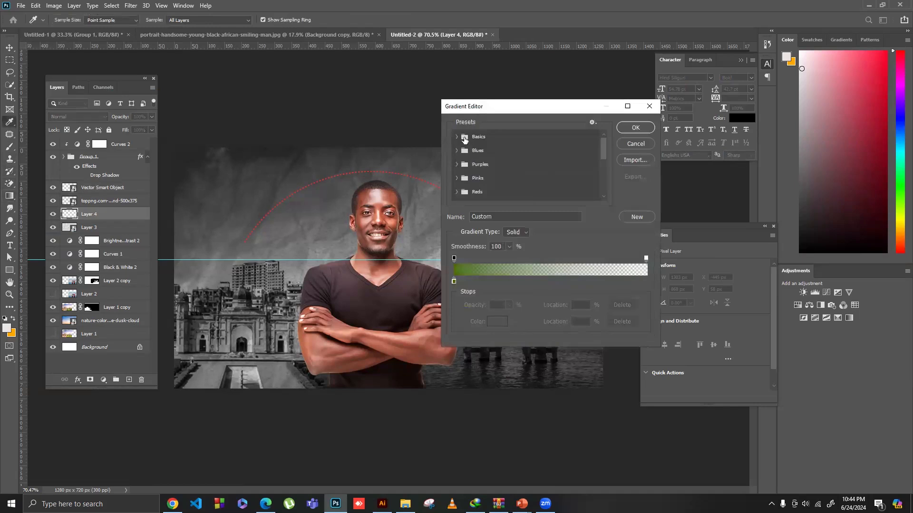
left_click(457, 137)
left_click(500, 151)
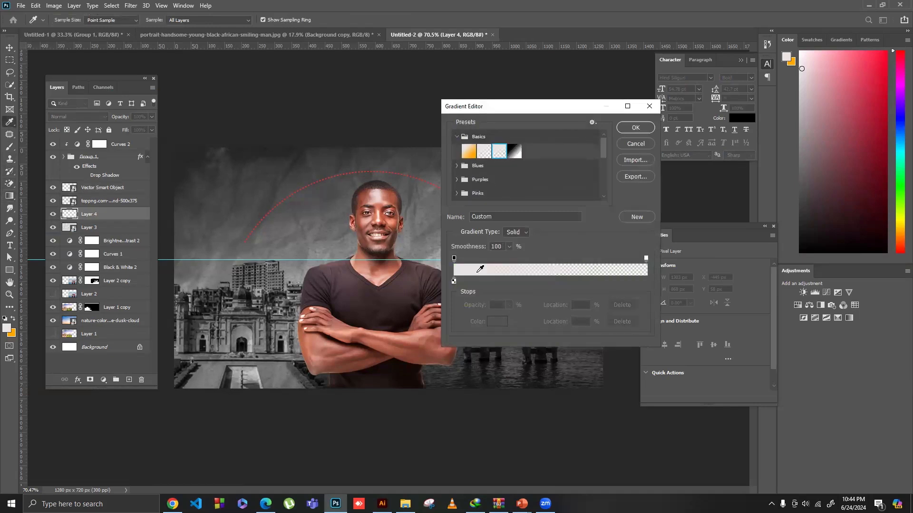
left_click(454, 281)
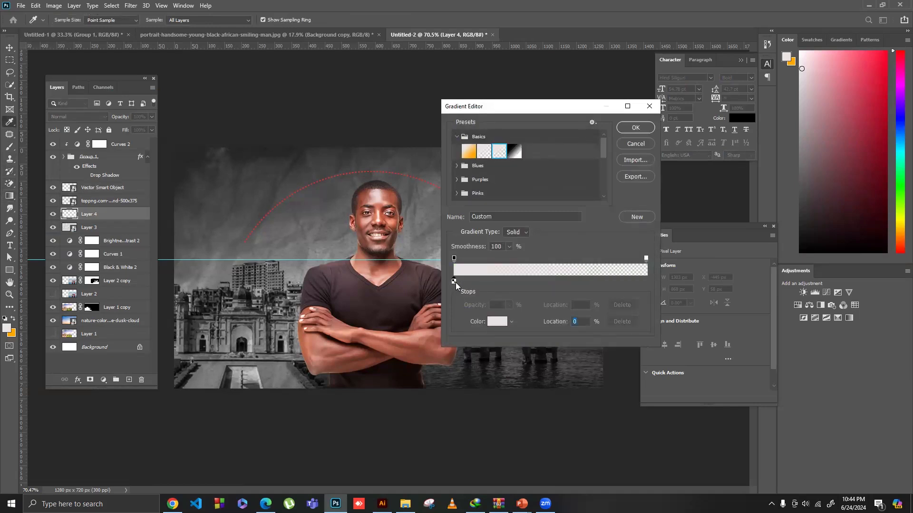
left_click(497, 322)
type("000000")
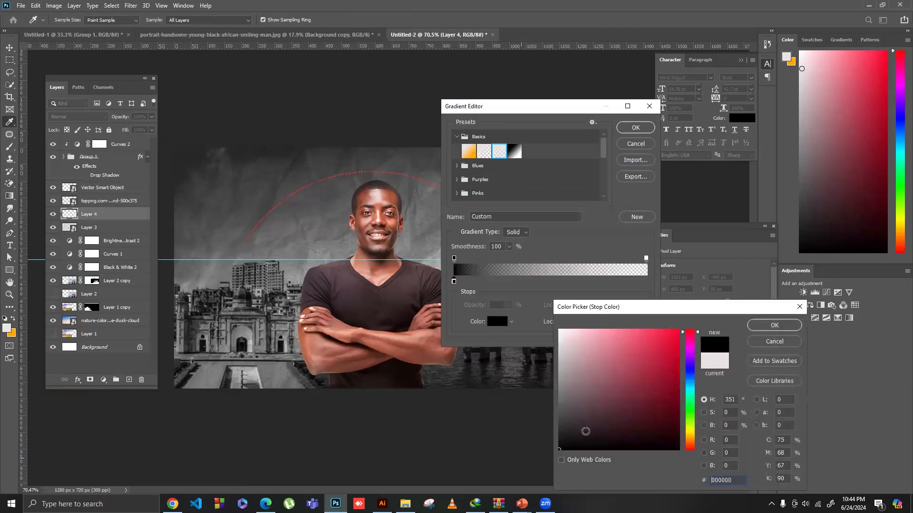
left_click(762, 328)
left_click(636, 128)
left_click_drag(514, 117, 467, 328)
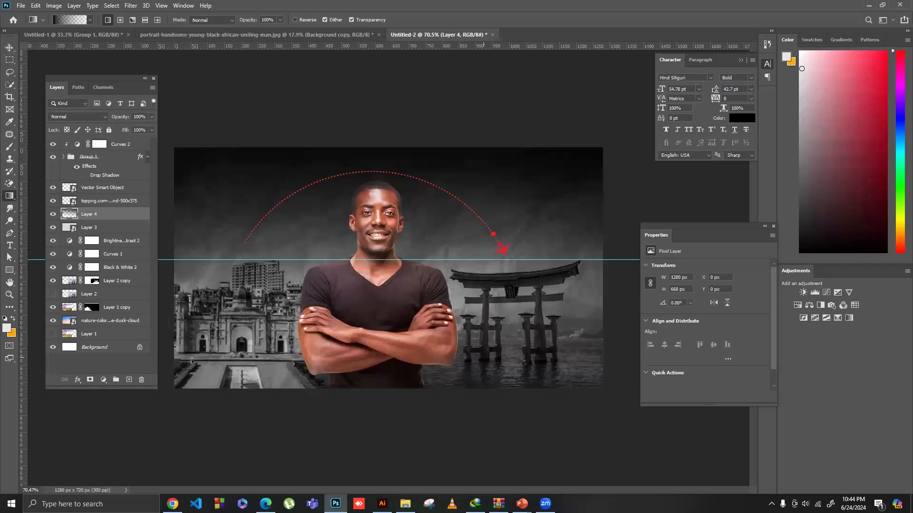
Step: Stretch the gradient layer upward to 1280 × 1002 px with its top at Y -334 px
left_click(9, 48)
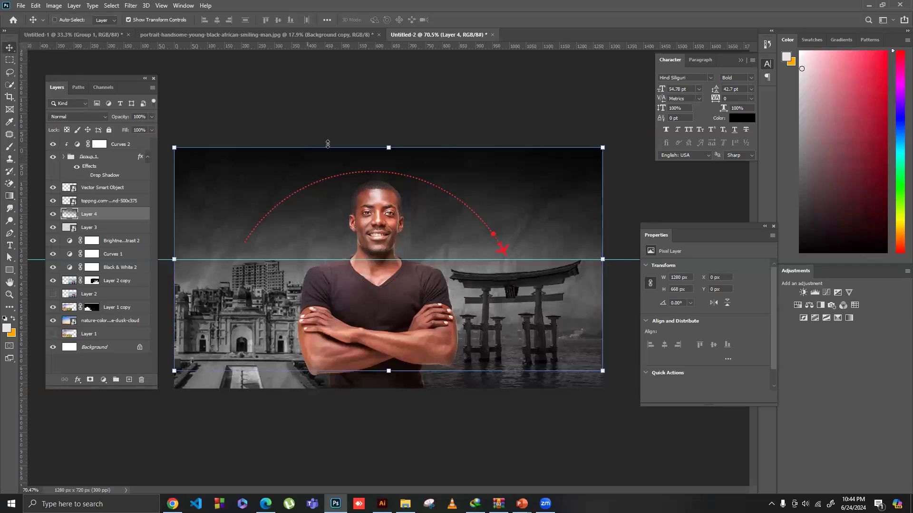
left_click_drag(389, 147, 395, 60)
scroll(383, 185, "down", 3)
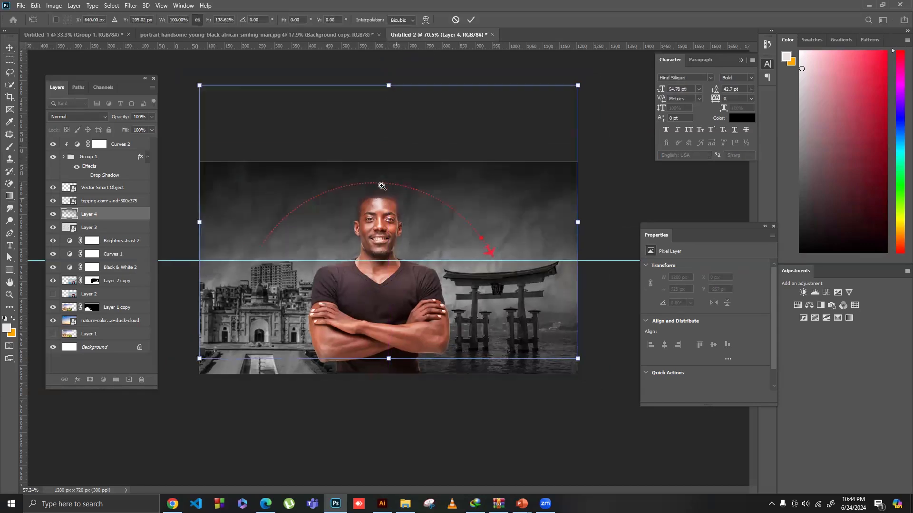
left_click_drag(392, 110, 393, 87)
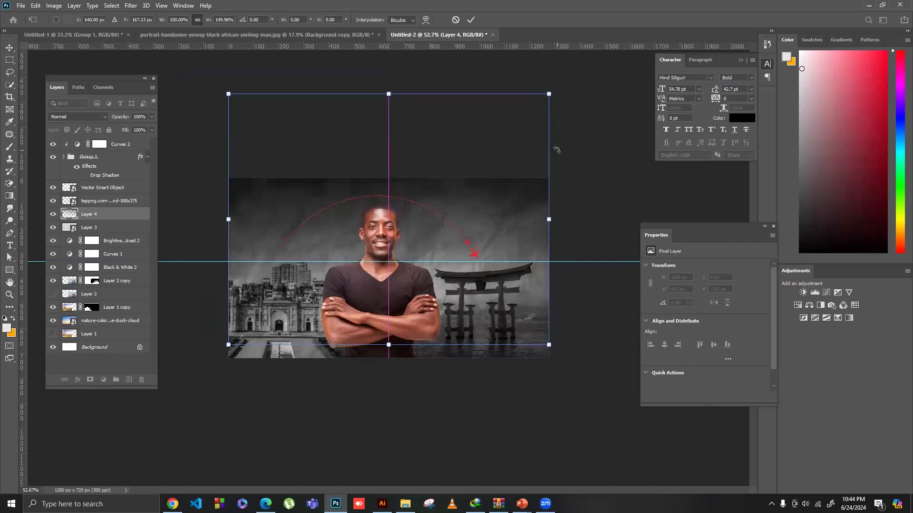
left_click(10, 64)
left_click_drag(411, 258, 427, 273)
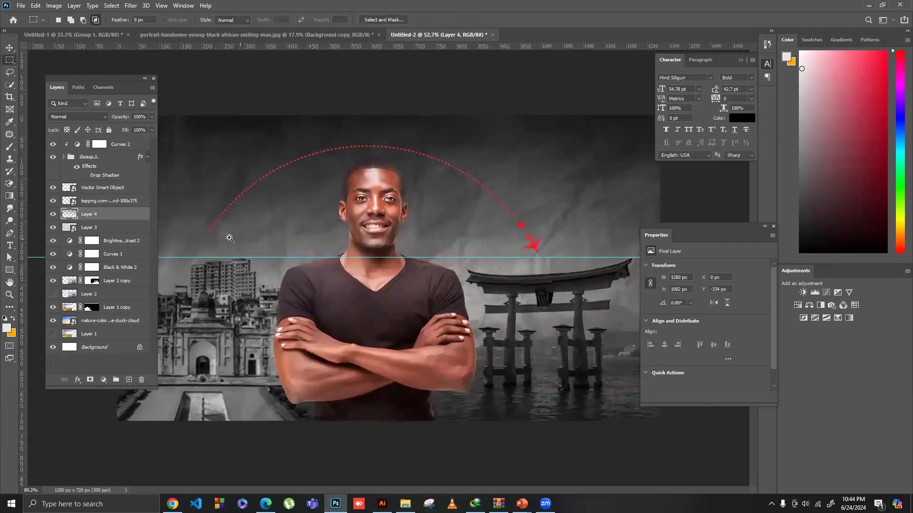
left_click_drag(240, 255, 247, 247)
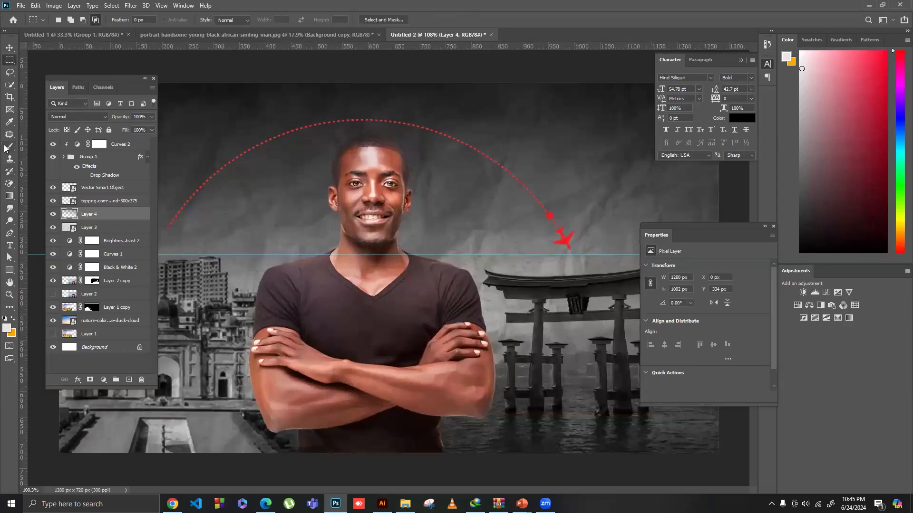
Step: Add a text layer reading "bangladesh" across the upper part of the composite
left_click(8, 74)
left_click(7, 245)
scroll(272, 233, "down", 3)
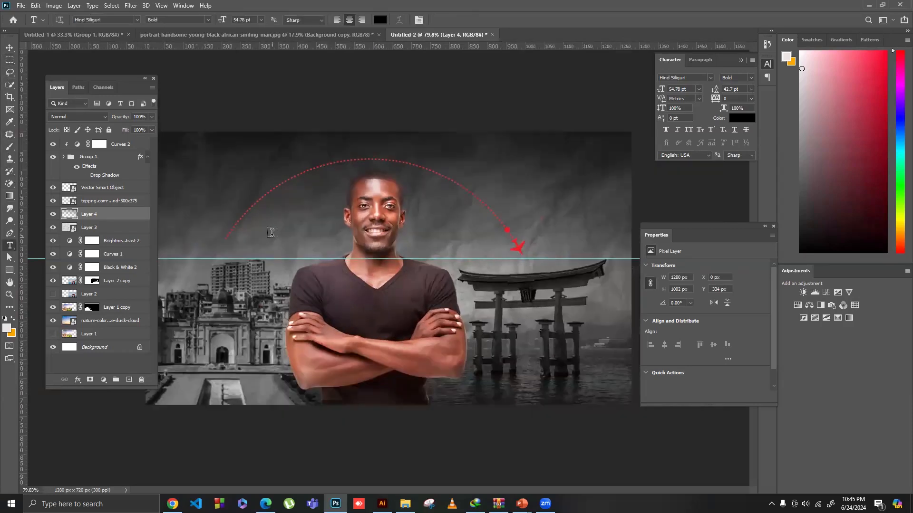
left_click(328, 249)
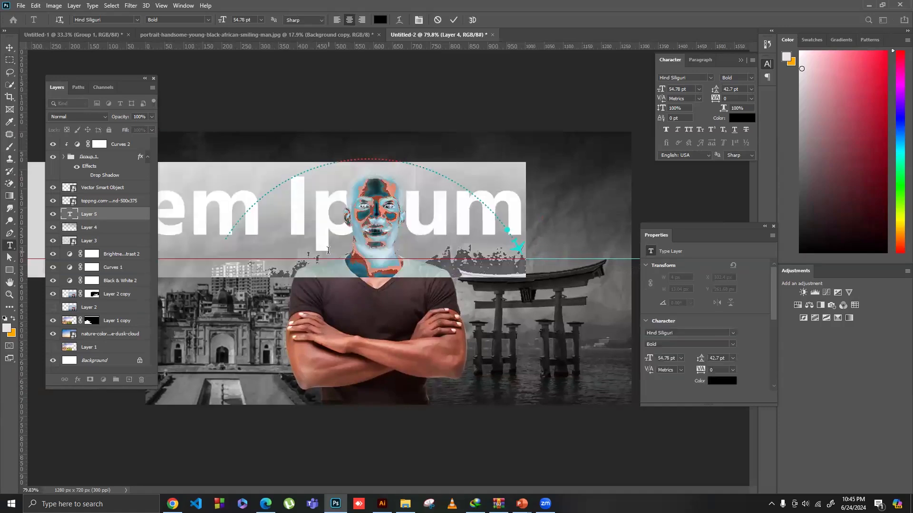
key("BackSpace")
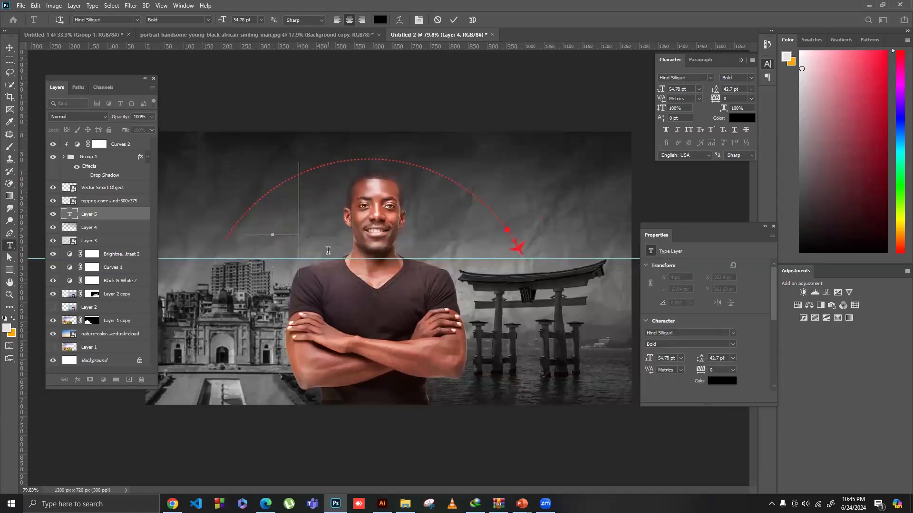
type("bang")
type("ladesh")
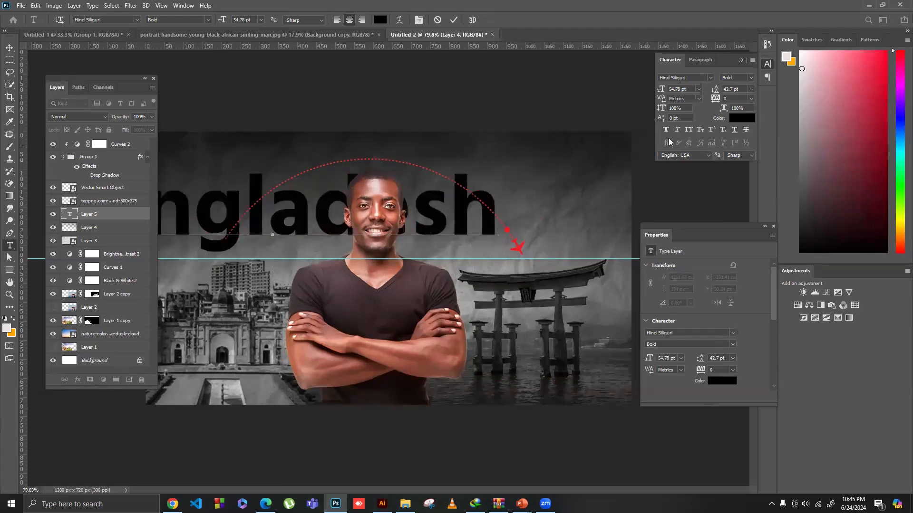
Step: Set the "bangladesh" text in Bebas Neue Pro Bold and bring its layer to the top of the stack
key("ctrl+a")
left_click(693, 83)
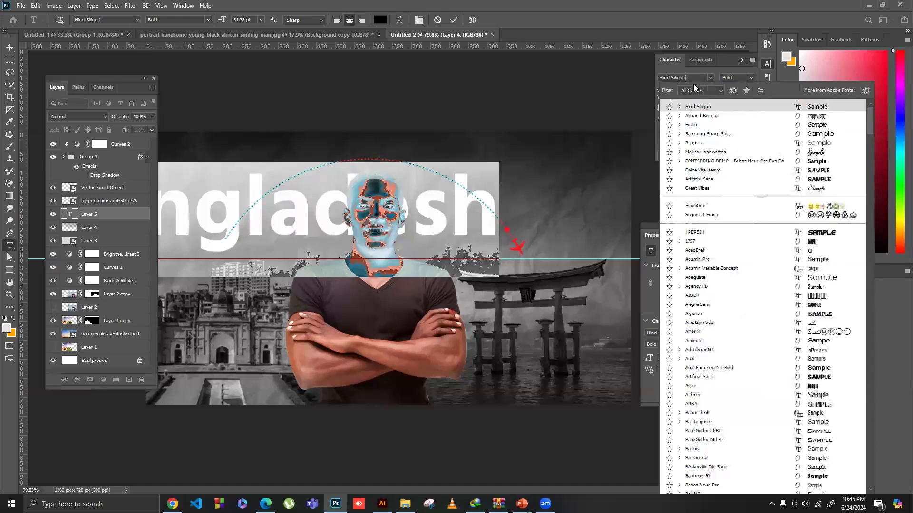
type("beb")
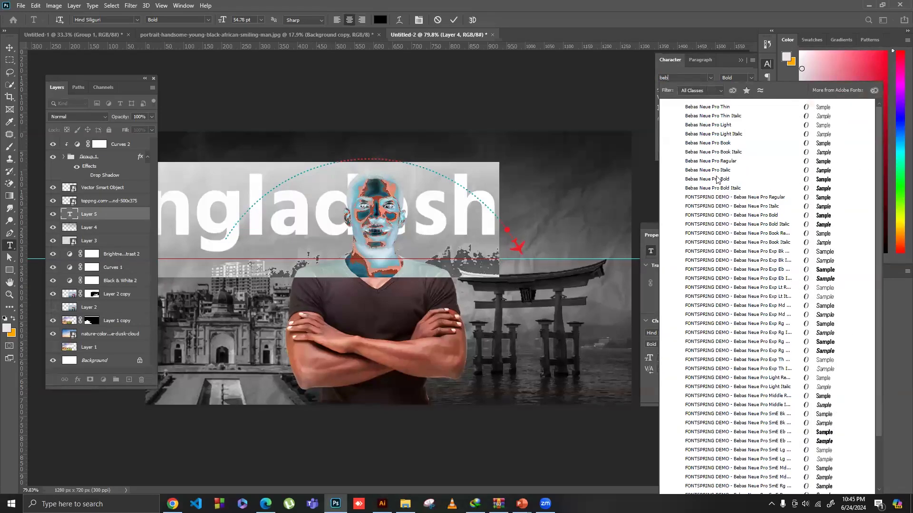
left_click(717, 179)
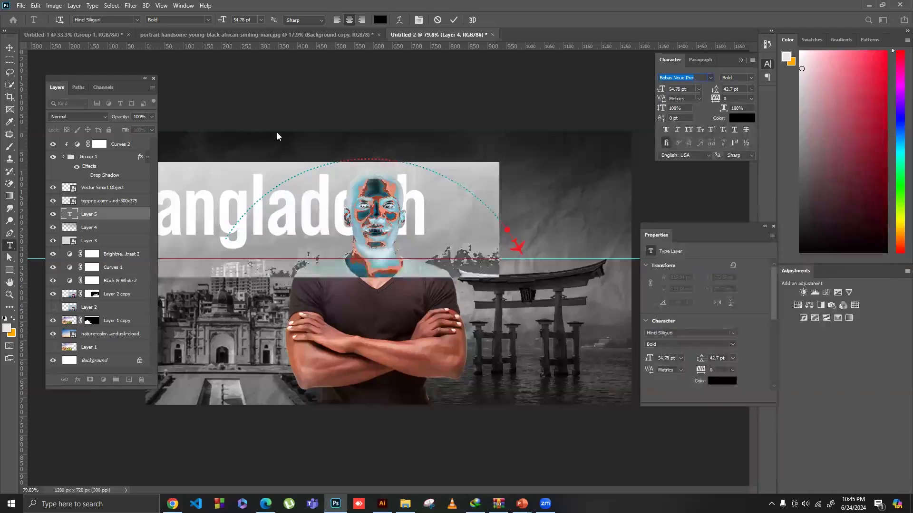
left_click(9, 48)
left_click(135, 220)
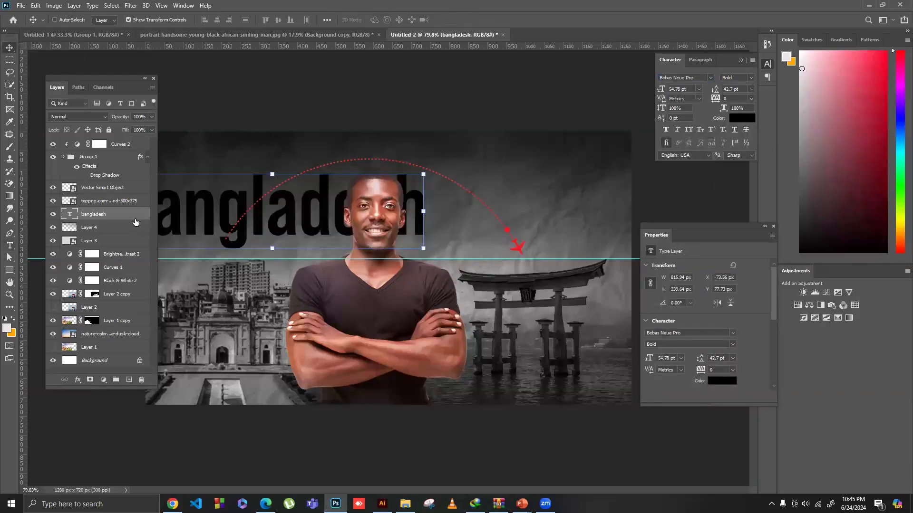
key("ctrl+shift+bracketright")
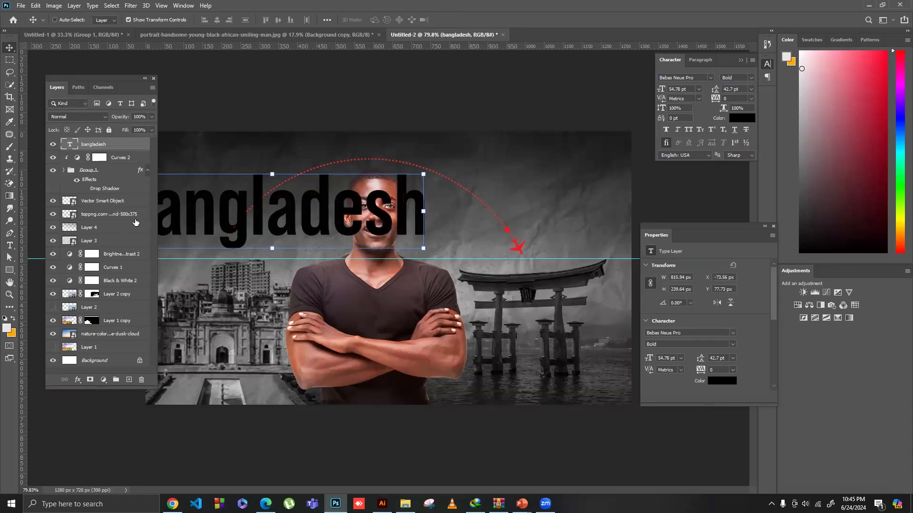
Step: Scale the "bangladesh" text down to about 23% above the left-hand building and set its weight to Regular
left_click_drag(272, 175, 243, 243)
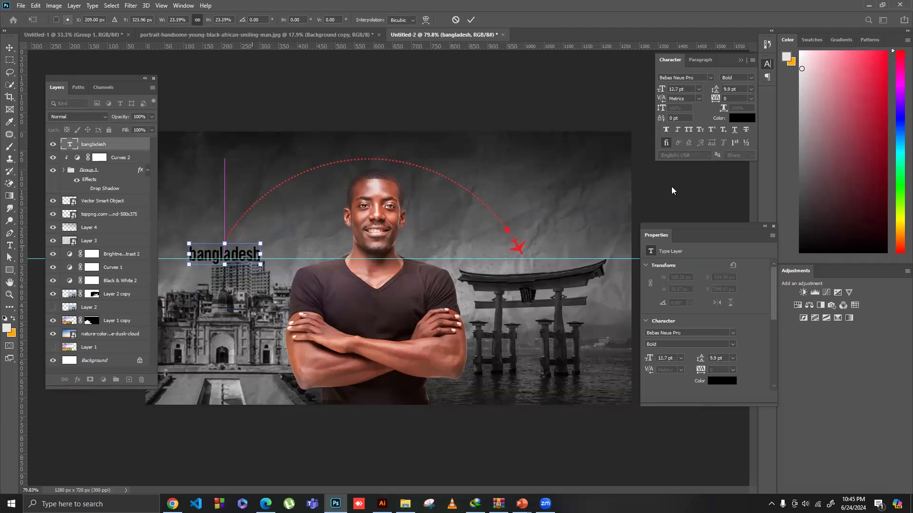
key("Return")
left_click(750, 77)
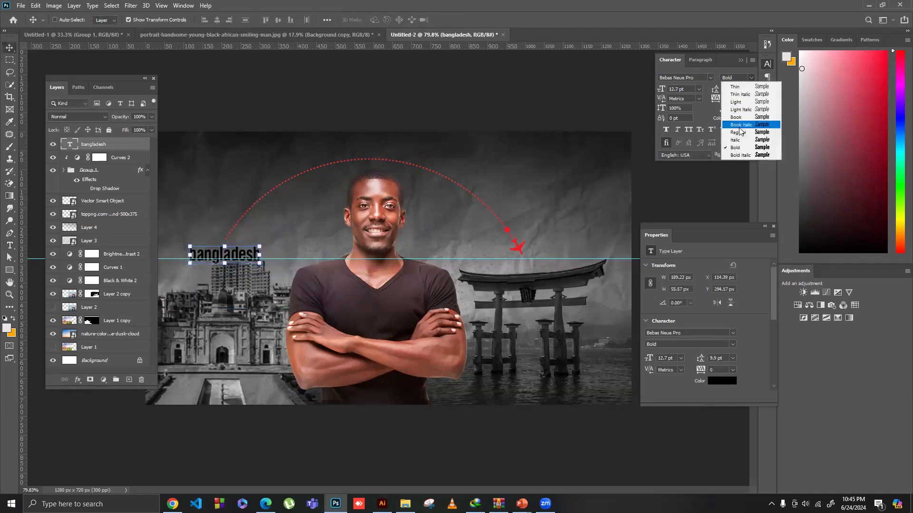
left_click(739, 133)
left_click_drag(245, 253, 246, 255)
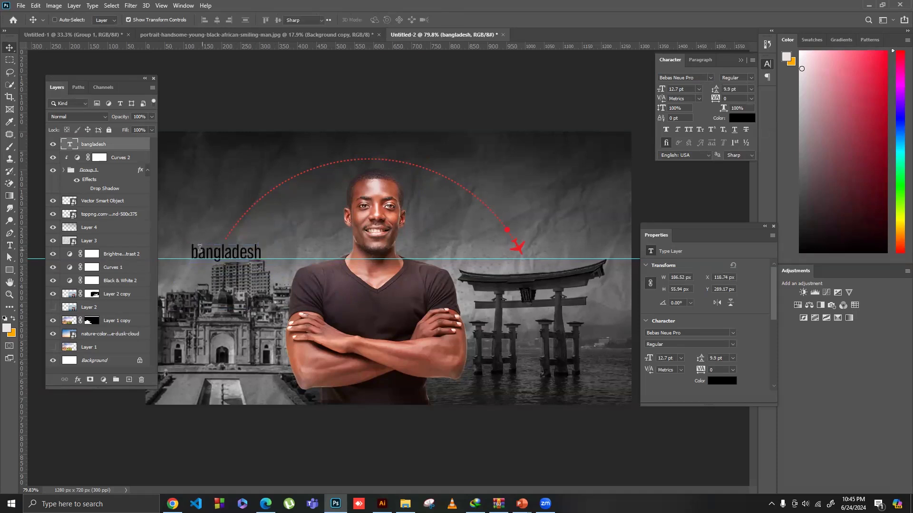
Step: Capitalize the first letter of the title so it reads "Bangladesh"
double_click(191, 251)
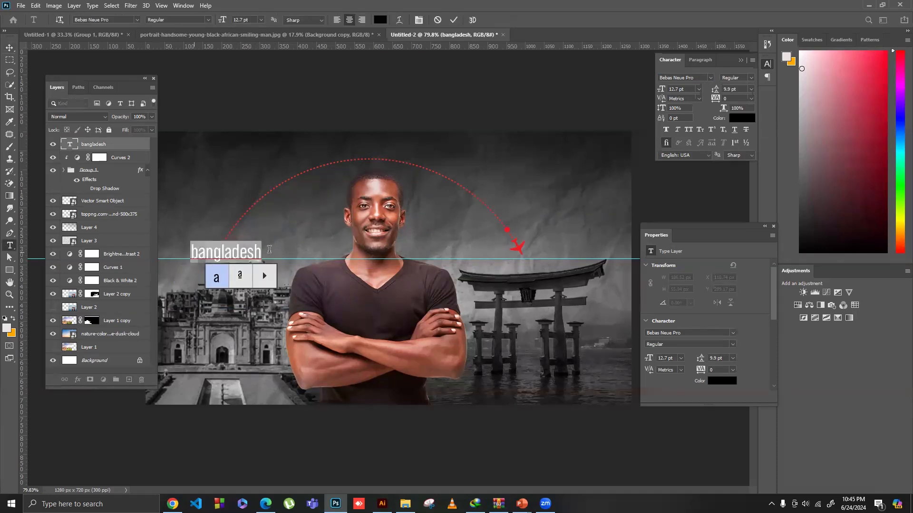
left_click(204, 252)
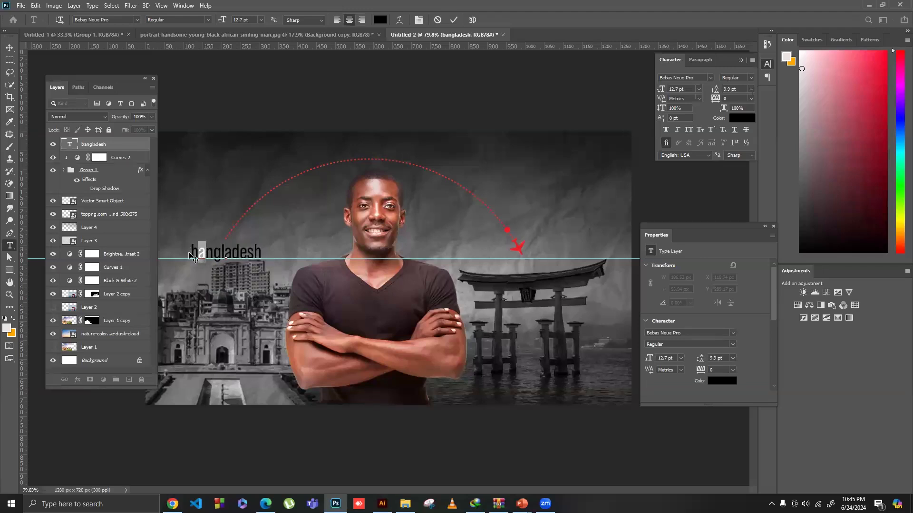
left_click(258, 252)
key("Home")
key("Delete")
type("B")
Step: Colour the whole "Bangladesh" title white (ffffff) and set its font size to 11 pt
key("ctrl+a")
left_click(737, 117)
left_click_drag(617, 351, 558, 329)
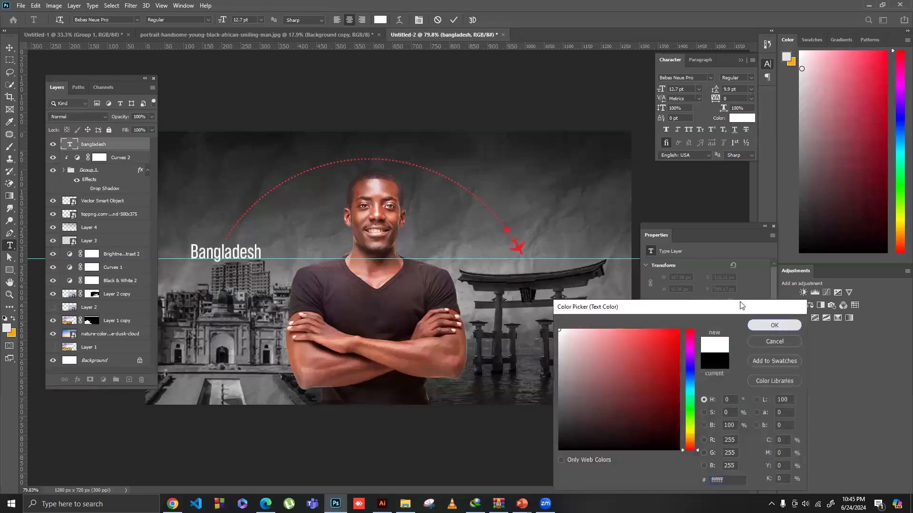
left_click(775, 326)
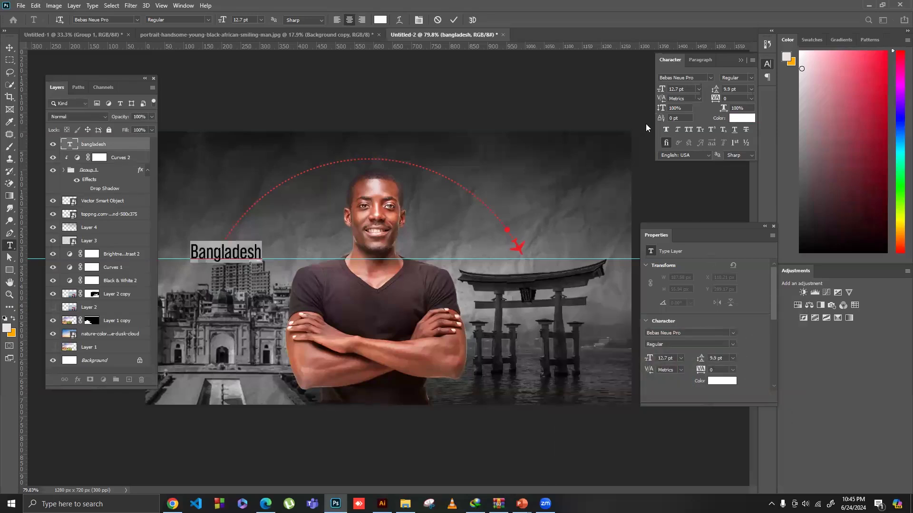
left_click(681, 85)
type("11")
key("Return")
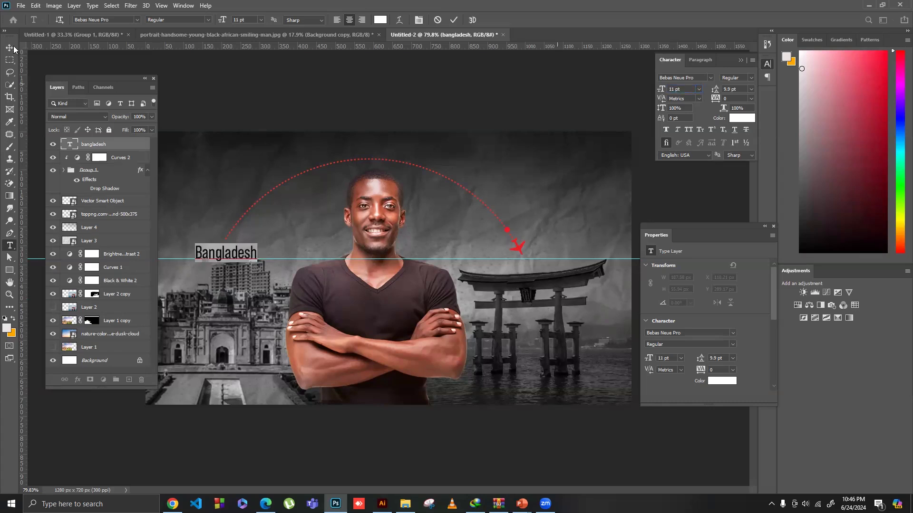
Step: Duplicate the "Bangladesh" title to above the torii gate and place both titles at the same height
left_click(11, 48)
left_click_drag(236, 254, 528, 266)
left_click(93, 158, "shift")
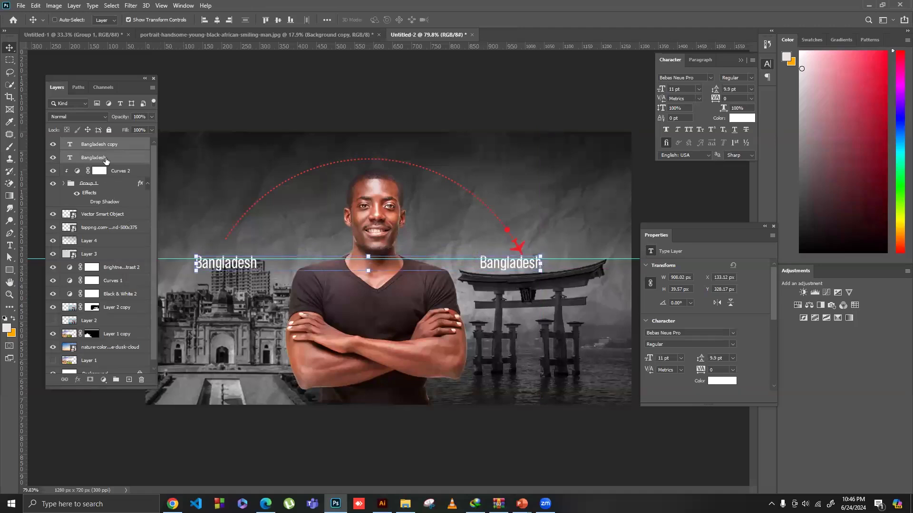
left_click(105, 159)
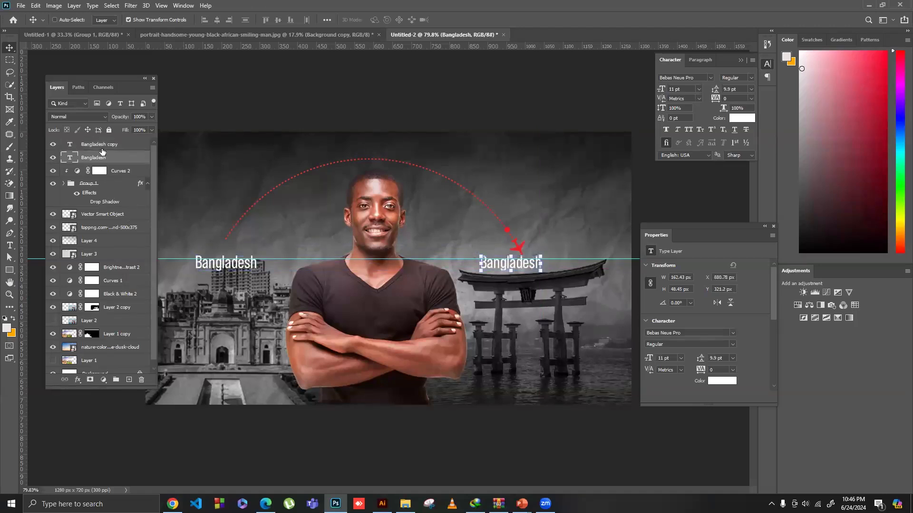
Step: Nudge the duplicated title to the right so it sits beneath the red airplane
left_click(102, 151)
left_click_drag(525, 266, 529, 266)
key("Right")
key("Right")
key("Right")
key("Right")
key("Right")
key("Right")
key("Right")
key("Right")
key("Right")
key("Right")
key("Right")
key("Right")
key("Right")
key("Right")
Step: Replace the duplicated title's text with "Japan"
double_click(530, 264)
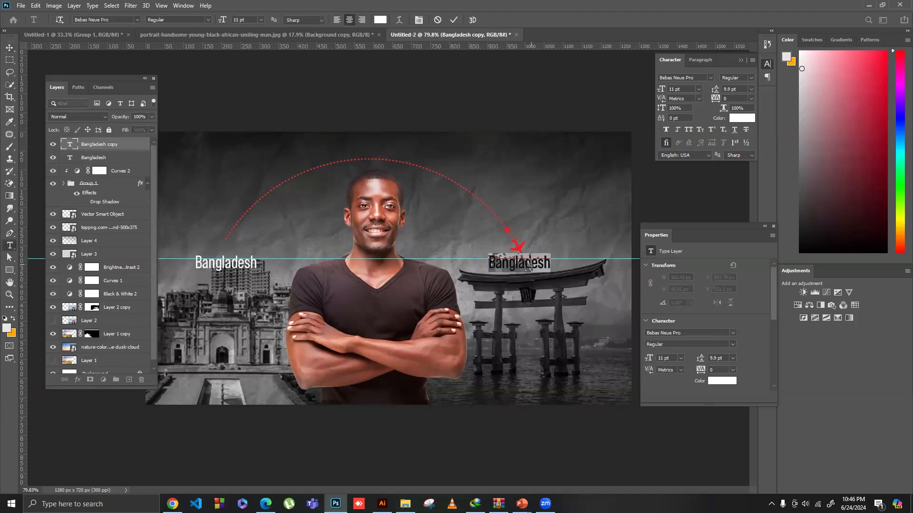
left_click(529, 264)
type("John")
key("BackSpace")
key("BackSpace")
key("BackSpace")
type("a")
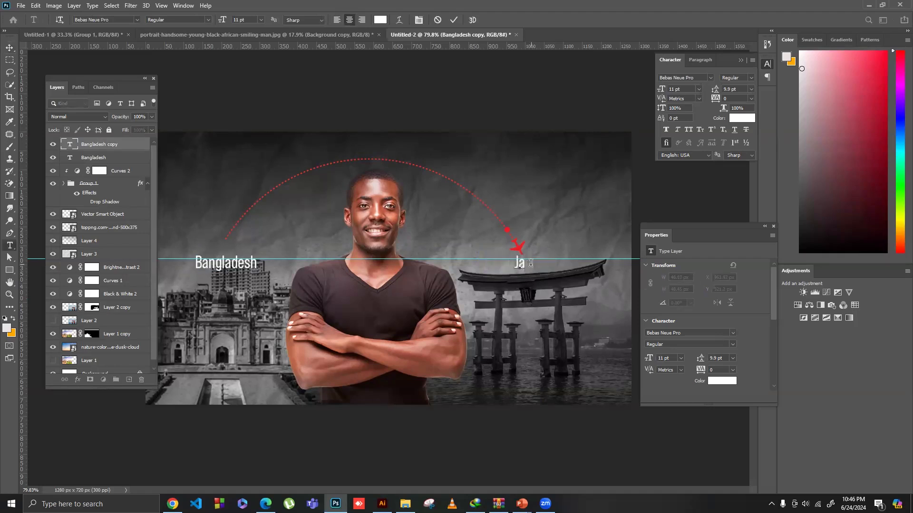
type("pan")
key("BackSpace")
type("n")
Step: Switch to Chrome and search Google for "japan"
key("alt+Tab")
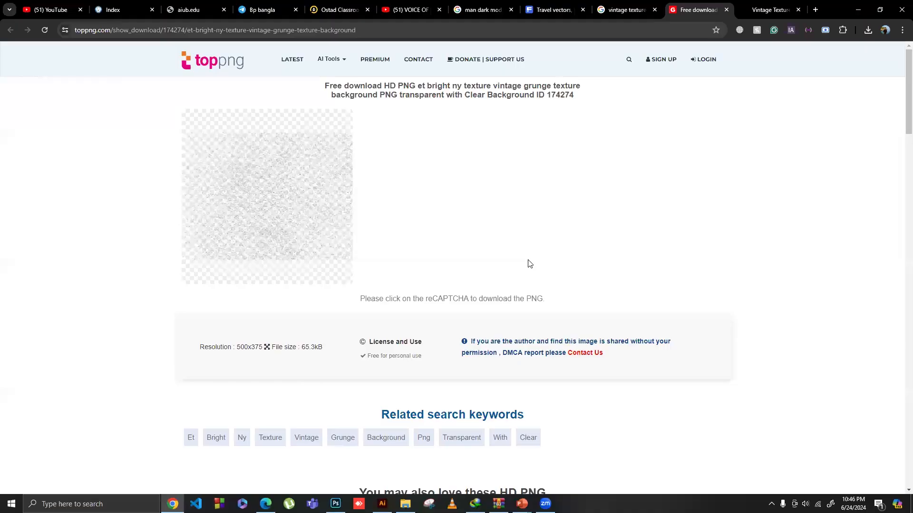
left_click(651, 11)
left_click(192, 30)
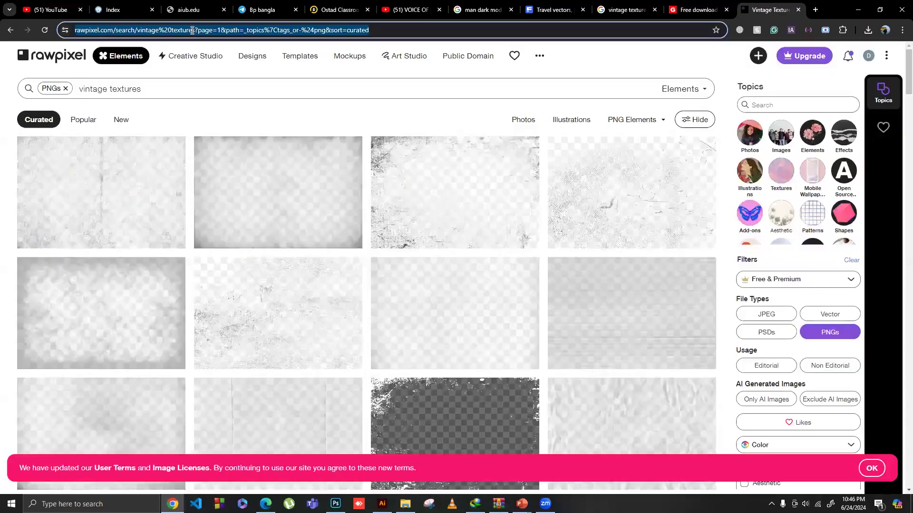
type("jap")
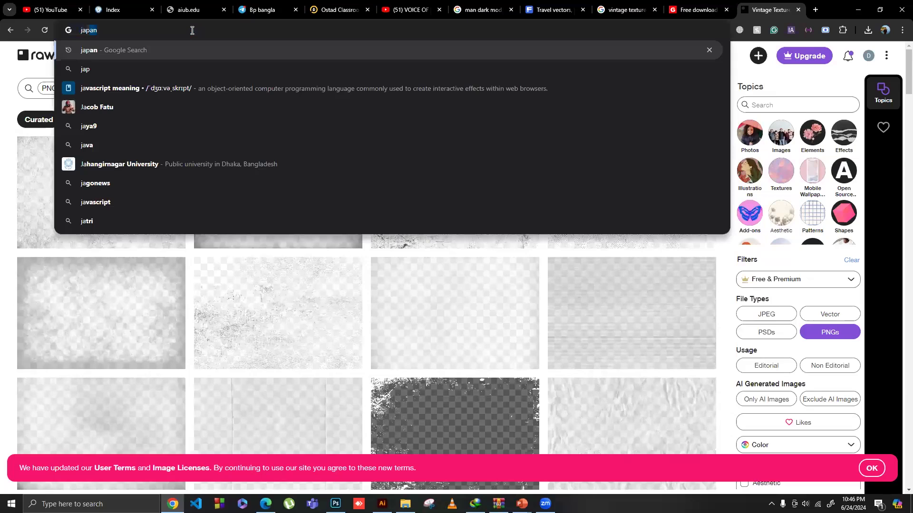
type("an")
key("Return")
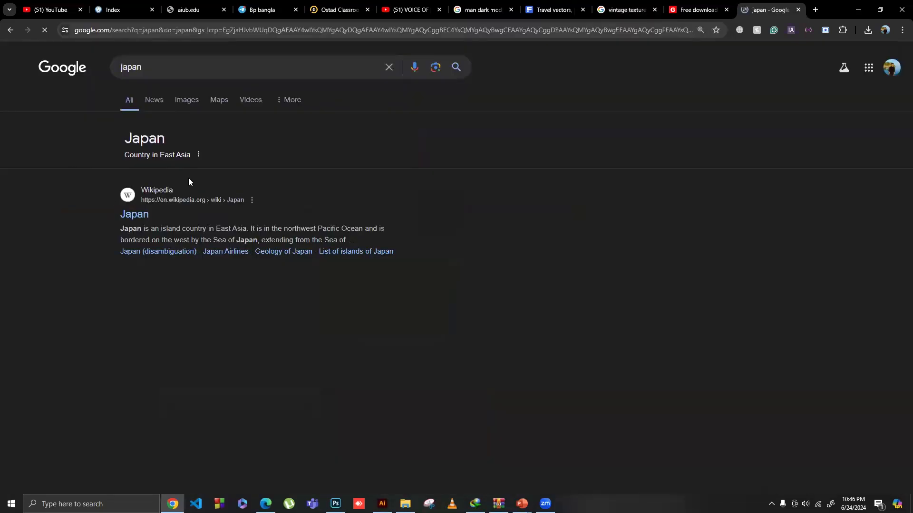
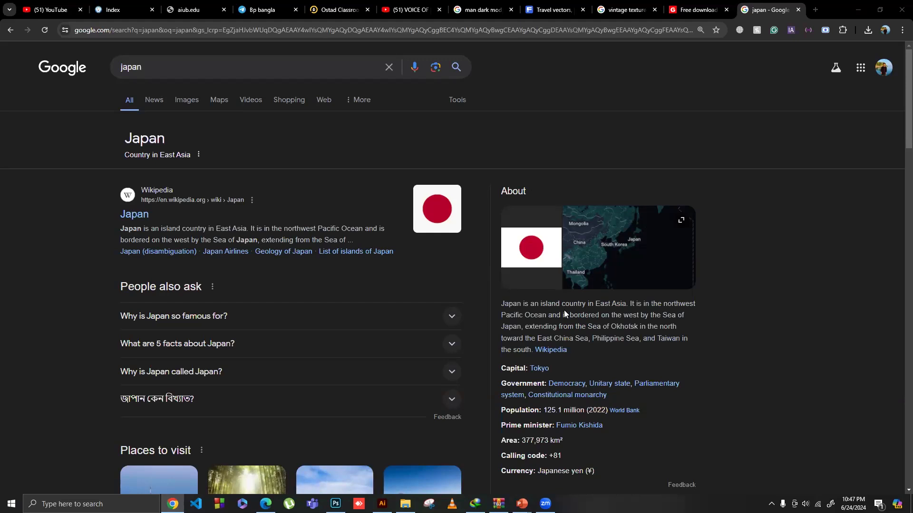
Step: Copy "East Asia" from the country description and paste it after "Japan" in the Photoshop title
left_click_drag(503, 302, 524, 305)
left_click(595, 306)
left_click_drag(625, 305, 595, 305)
key("ctrl+c")
key("alt+Tab")
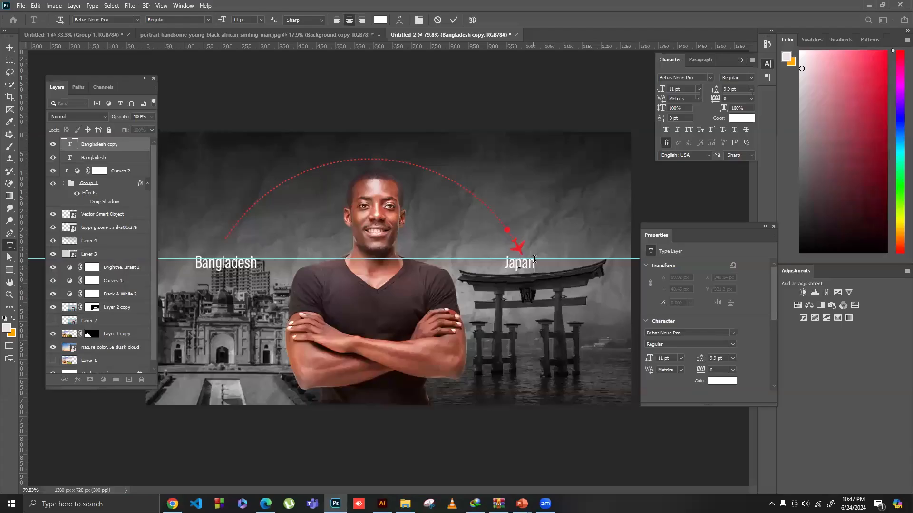
key("ctrl+v")
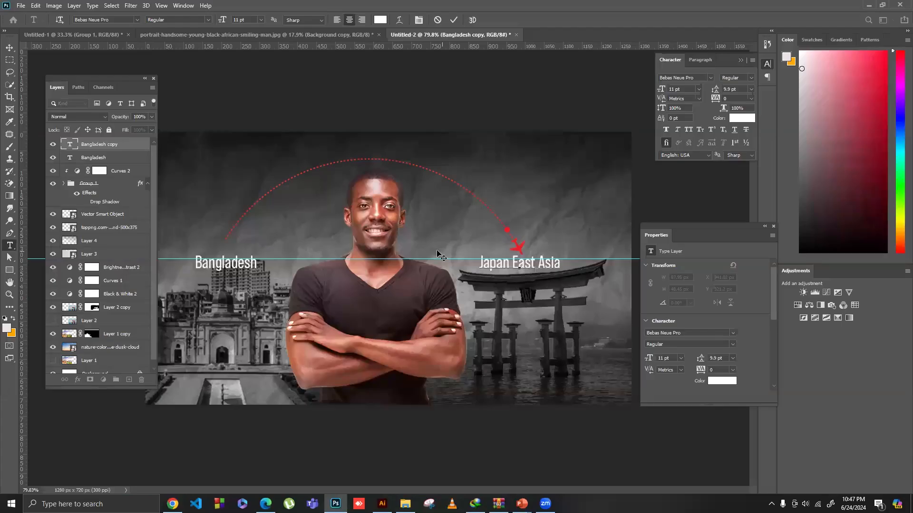
left_click(10, 60)
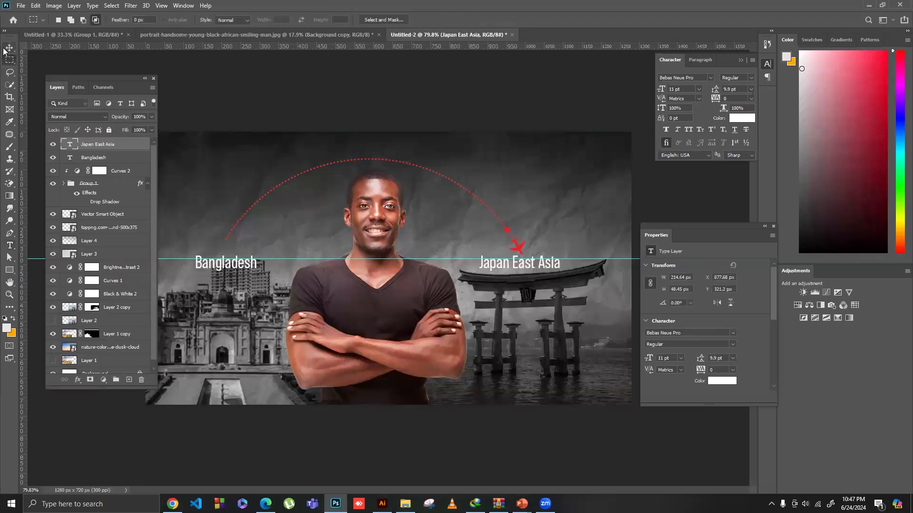
key("v")
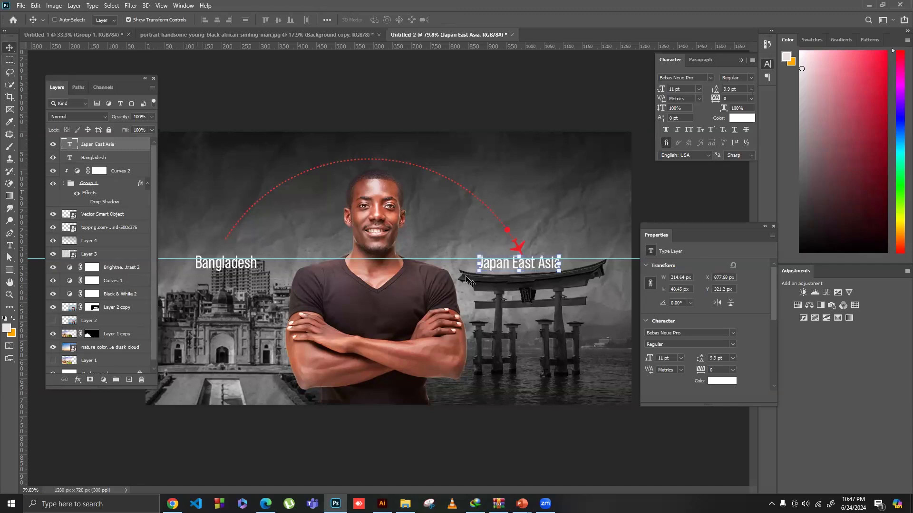
Step: Delete "East Asia" from the right-hand title so only "Japan" remains
double_click(516, 262)
key("BackSpace")
key("BackSpace")
key("BackSpace")
key("BackSpace")
key("BackSpace")
key("BackSpace")
key("BackSpace")
key("BackSpace")
key("BackSpace")
key("BackSpace")
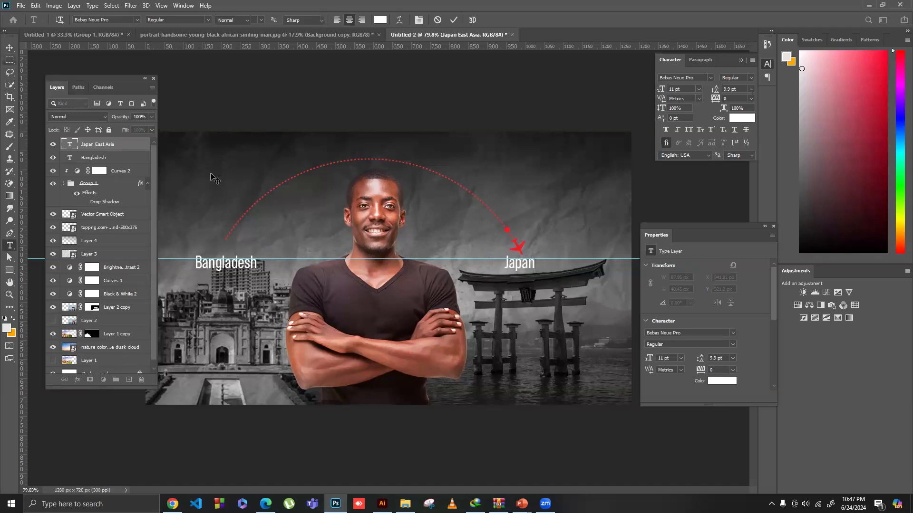
key("ctrl+Return")
Step: Move the flight-path Vector Smart Object layer between the Japan and Bangladesh text layers and select all three layers
key("m")
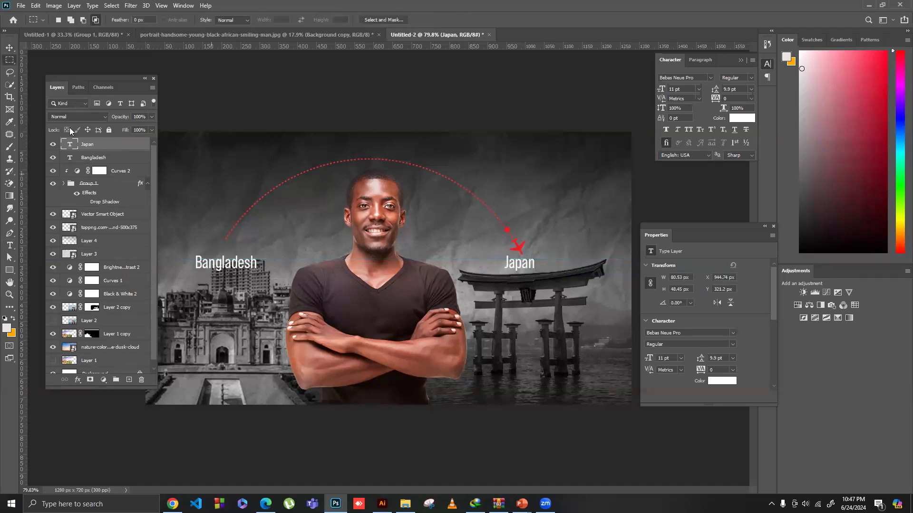
key("v")
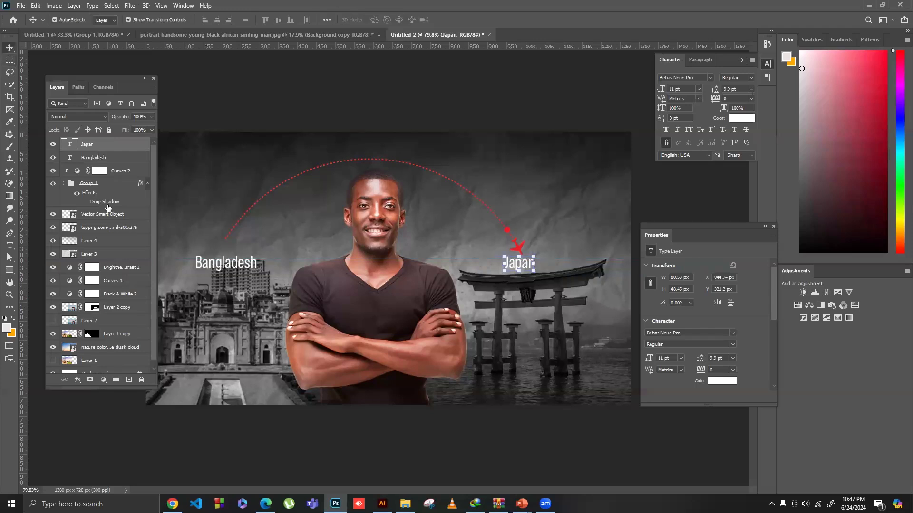
left_click_drag(109, 216, 103, 156)
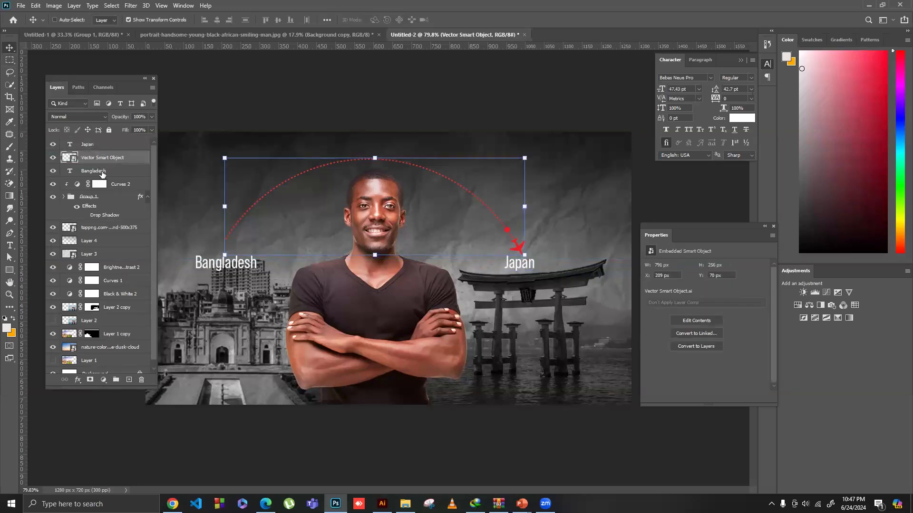
left_click(102, 174, "shift")
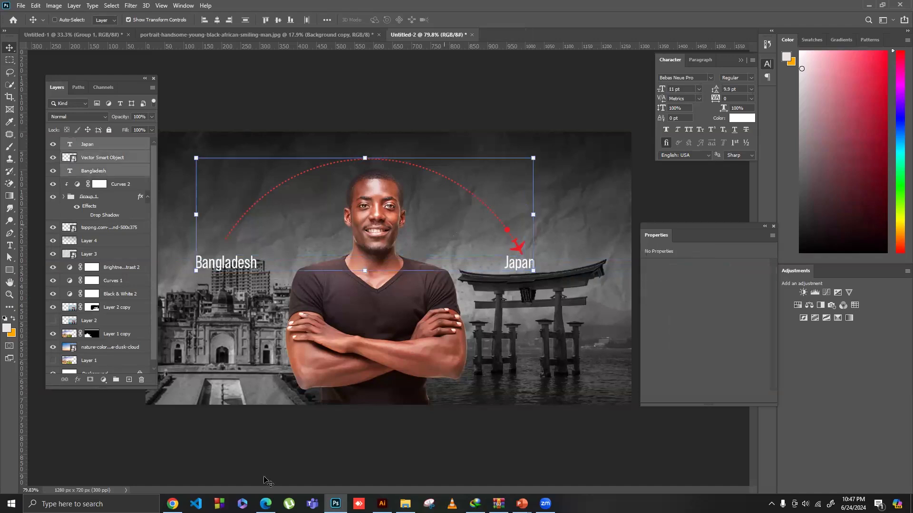
Step: Switch to Illustrator and draw a red-filled circle about 4163 px in diameter, centred beneath the flight-path arc
key("alt+Tab")
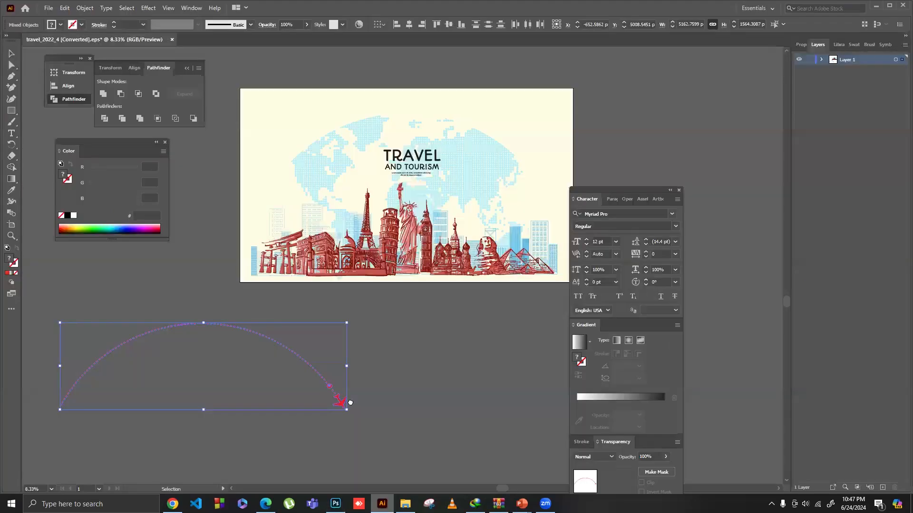
left_click(404, 304)
left_click_drag(434, 258, 439, 246)
left_click_drag(11, 110, 33, 122)
left_click_drag(233, 241, 465, 437)
key("v")
left_click_drag(403, 373, 353, 338)
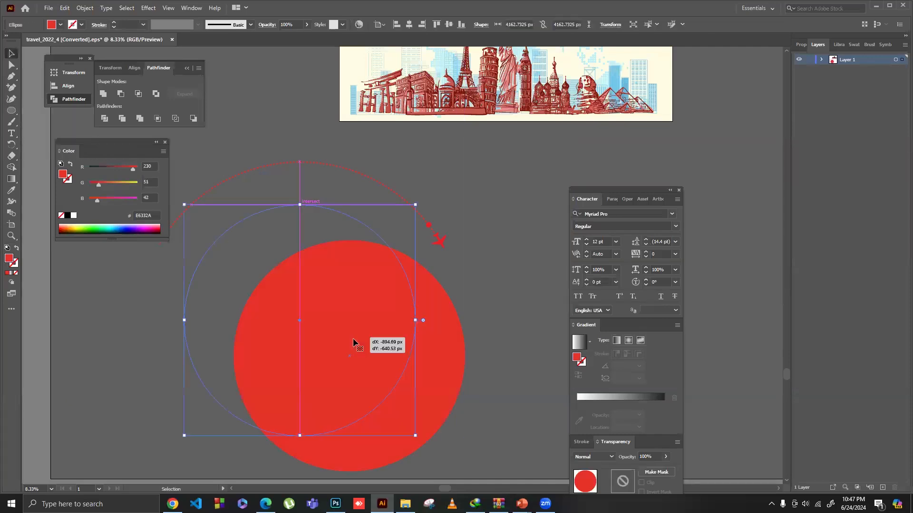
Step: Cut the red circle to its upper half by deleting its bottom anchor point
key("a")
left_click_drag(282, 448, 329, 420)
key("Delete")
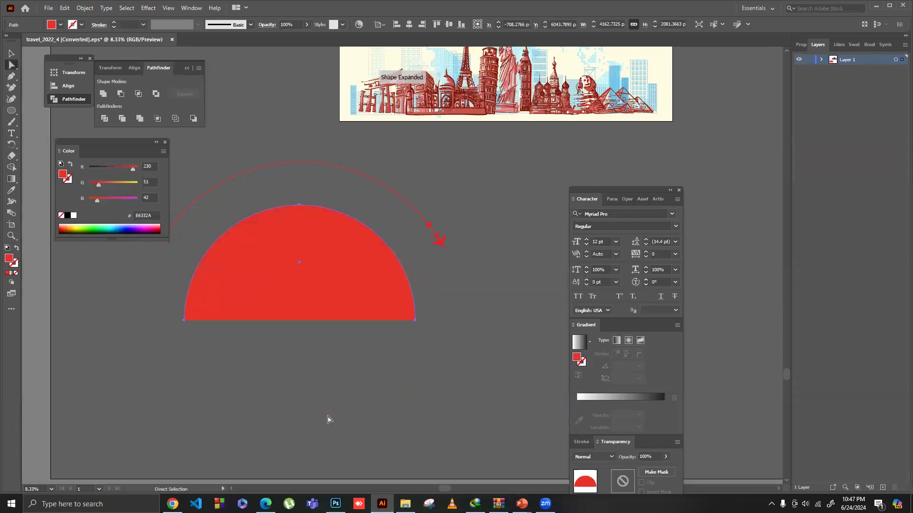
Step: Remove the semicircle's fill and give it an 8 pt black dashed stroke with 12 pt dashes
key("v")
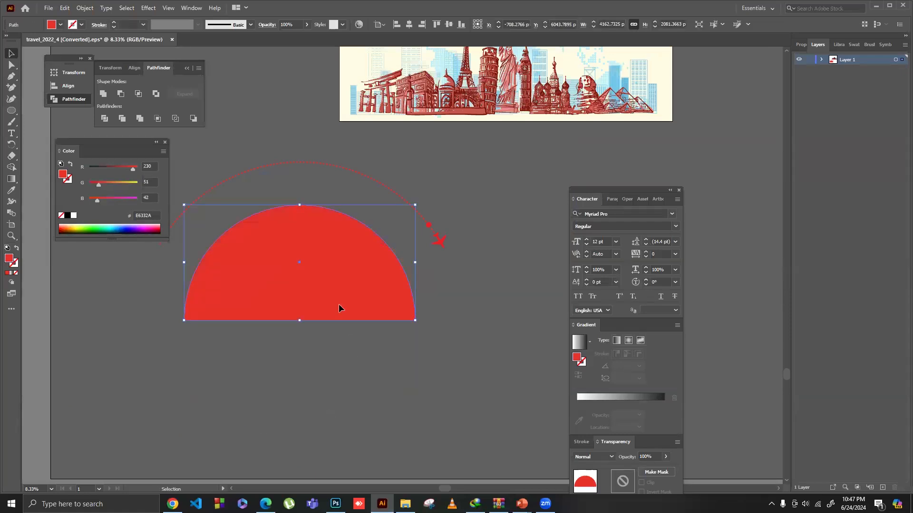
left_click(61, 24)
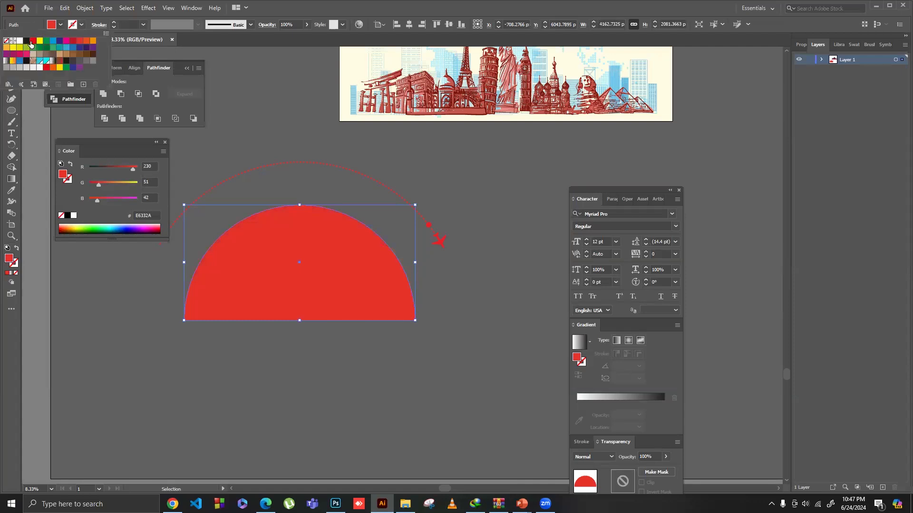
key("slash")
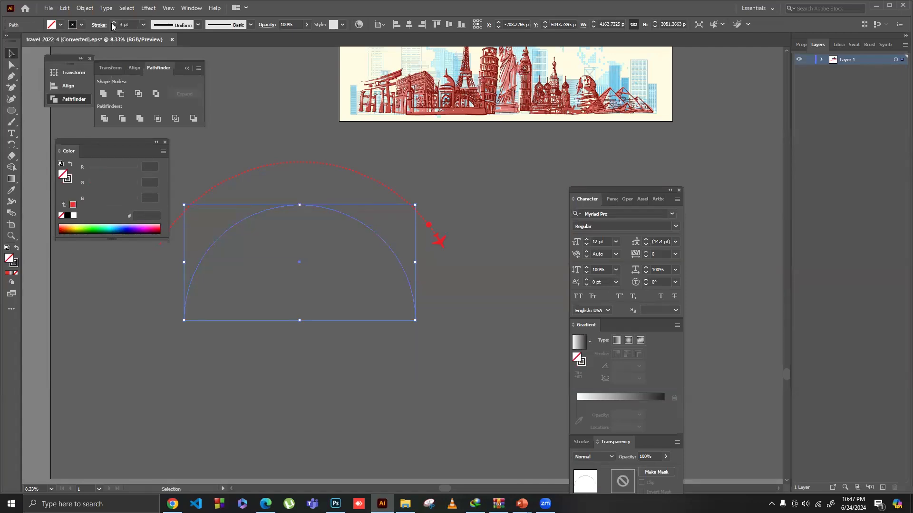
left_click(112, 22)
left_click(19, 88)
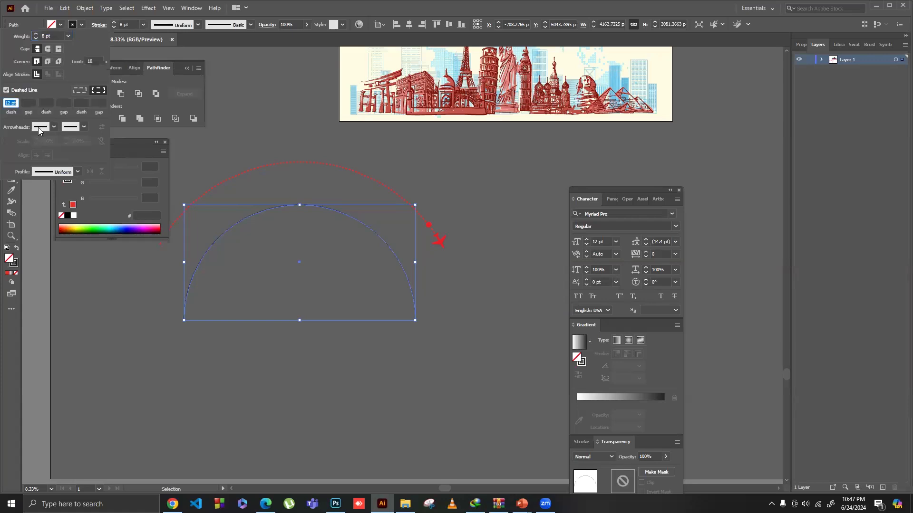
left_click(213, 153)
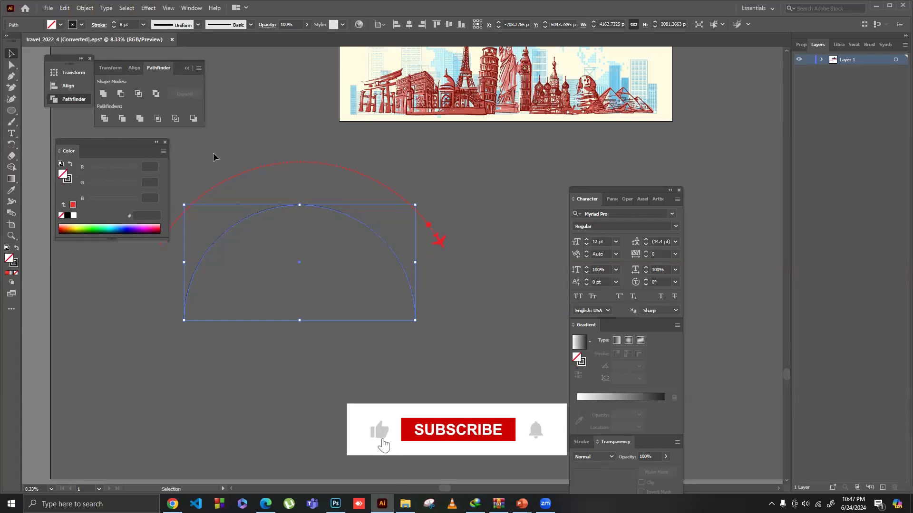
left_click(276, 200)
key("ctrl+equal")
key("ctrl+equal")
key("ctrl+equal")
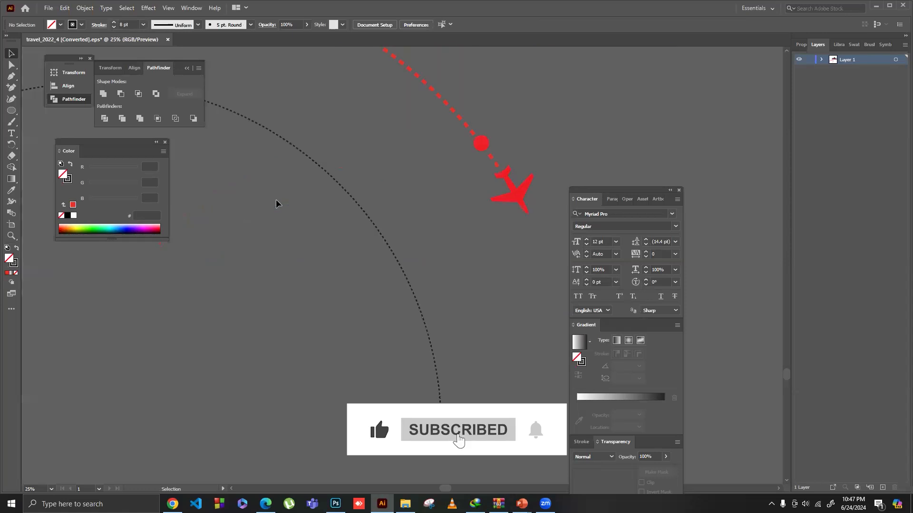
Step: Set the semicircle's stroke weight to 24 pt and open its stroke options
left_click(237, 114)
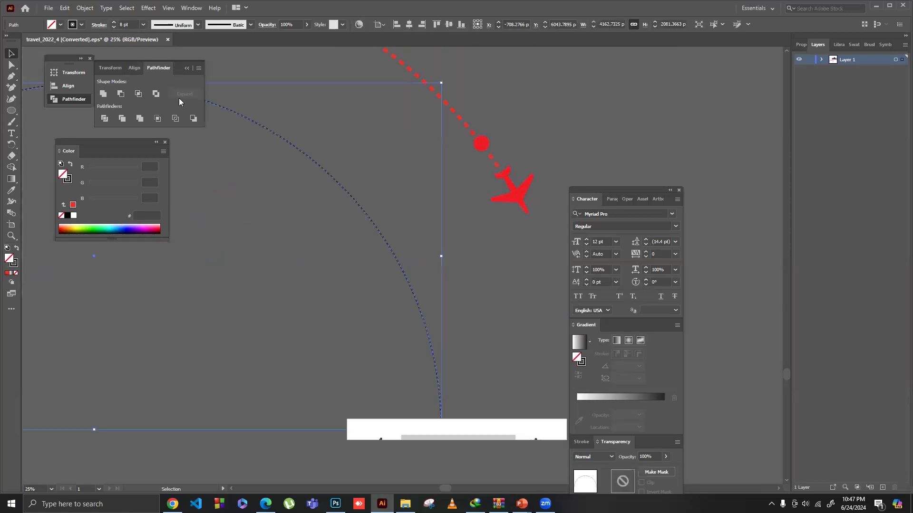
left_click(114, 22)
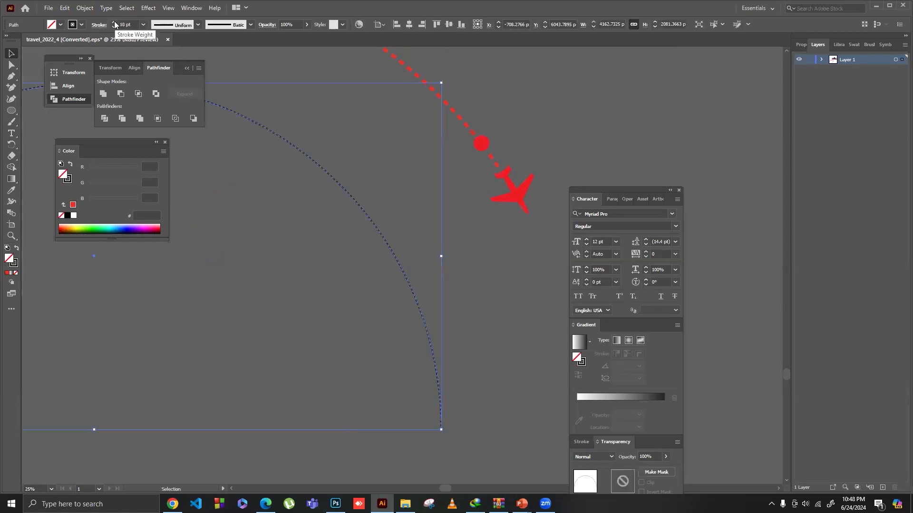
left_click(114, 23)
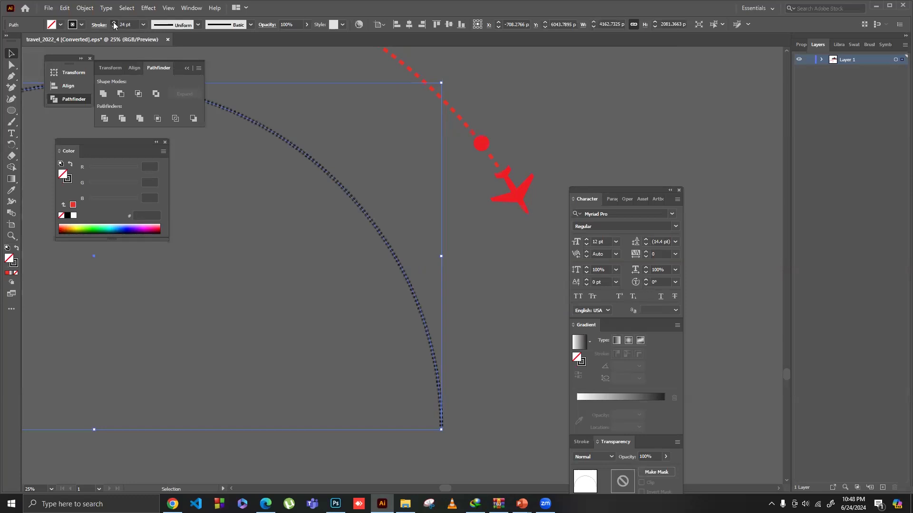
left_click(98, 25)
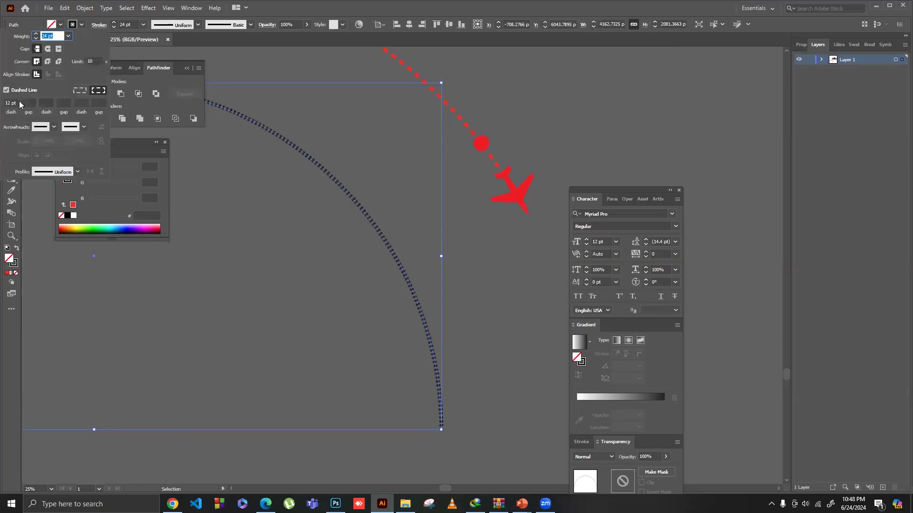
Step: Try dash lengths of 5 pt, 20 pt and 30 pt on the semicircle's stroke
left_click(4, 103)
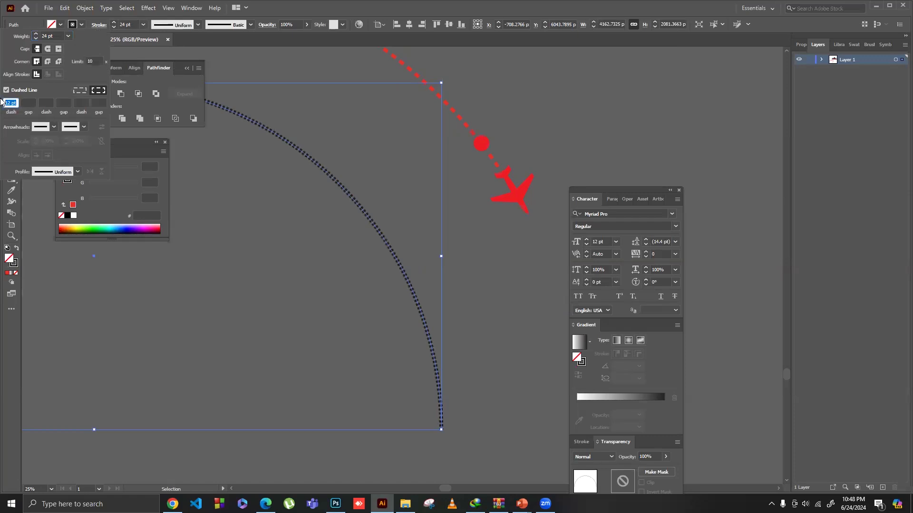
type("5")
key("Tab")
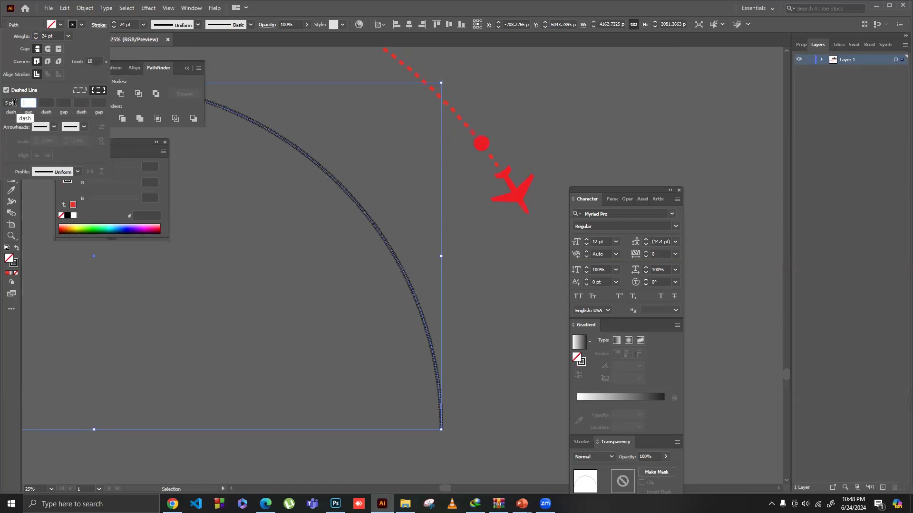
left_click(3, 102)
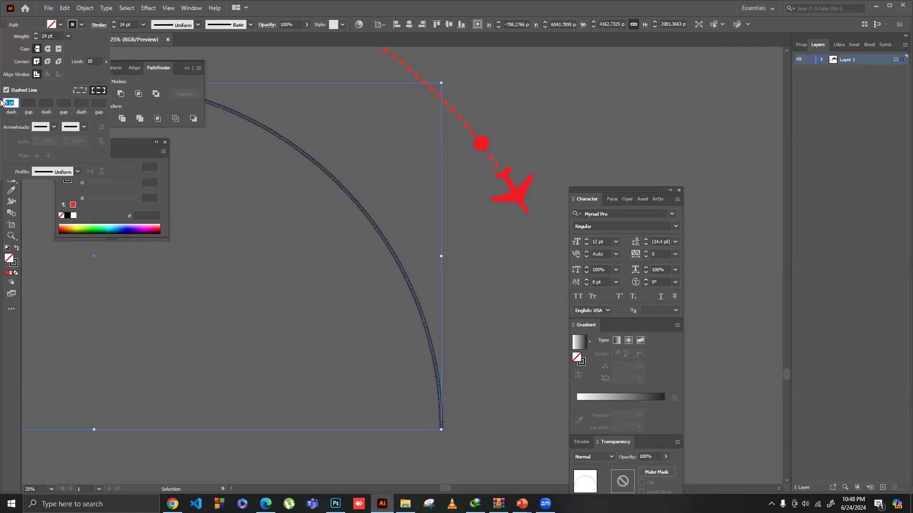
type("20")
key("Tab")
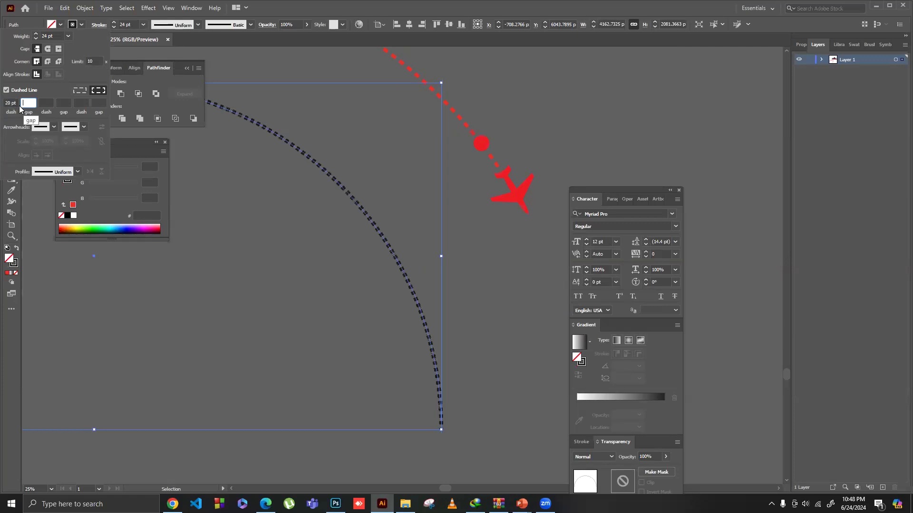
key("shift+Tab")
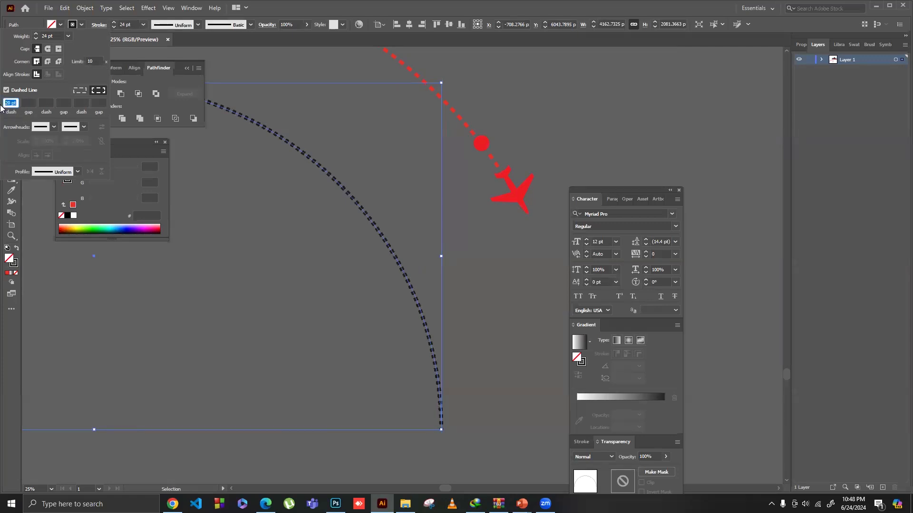
type("30")
key("Tab")
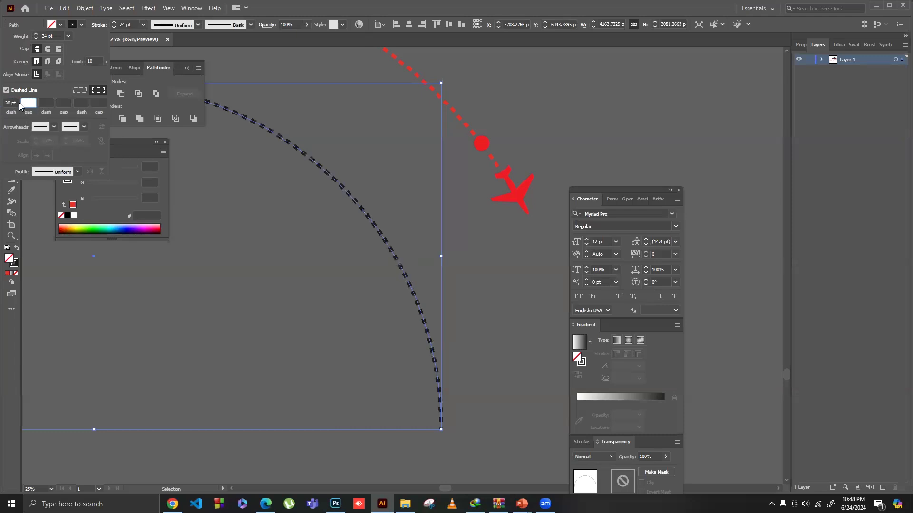
Step: Set the dash length of the semicircle's stroke to 40 pt and deselect the path
left_click(16, 103)
key("BackSpace")
type("40")
key("Return")
left_click(345, 219)
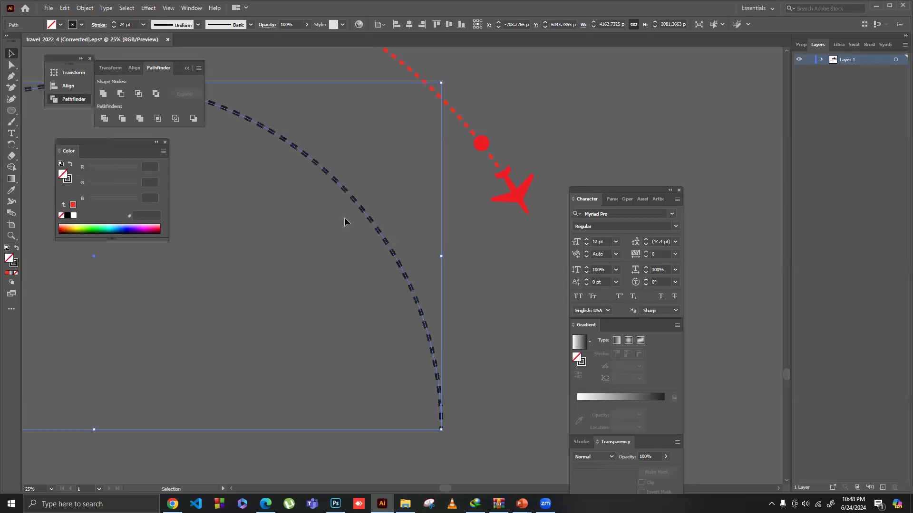
left_click(345, 221)
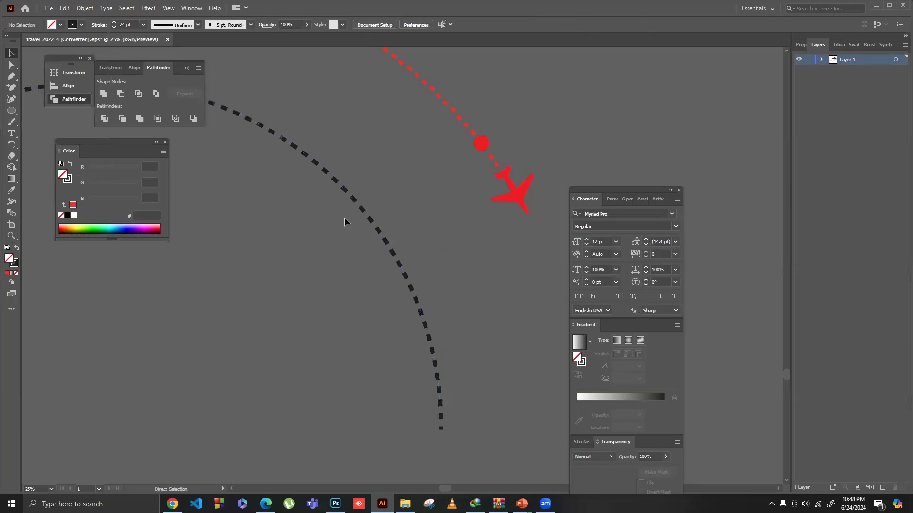
Step: Recolour the dashed semicircle's stroke to red EF2626
key("ctrl+minus")
key("ctrl+minus")
key("ctrl+minus")
left_click(298, 213)
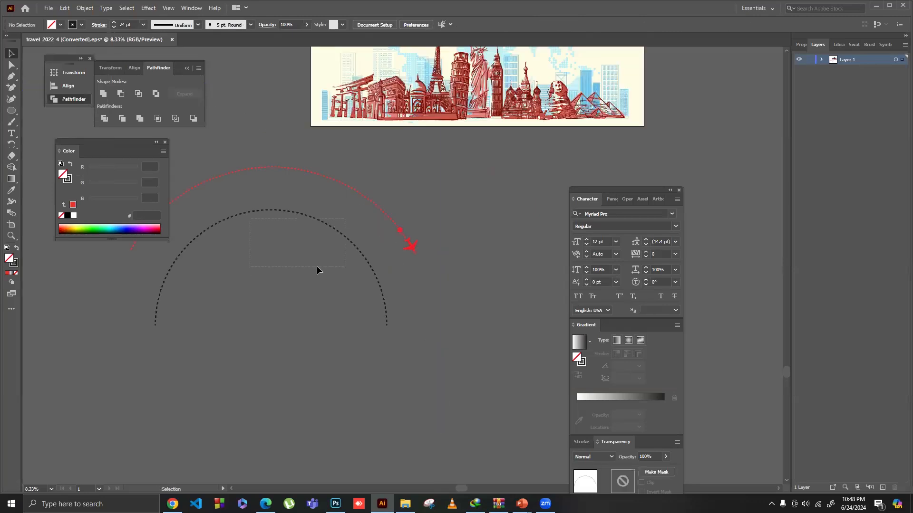
left_click(14, 263)
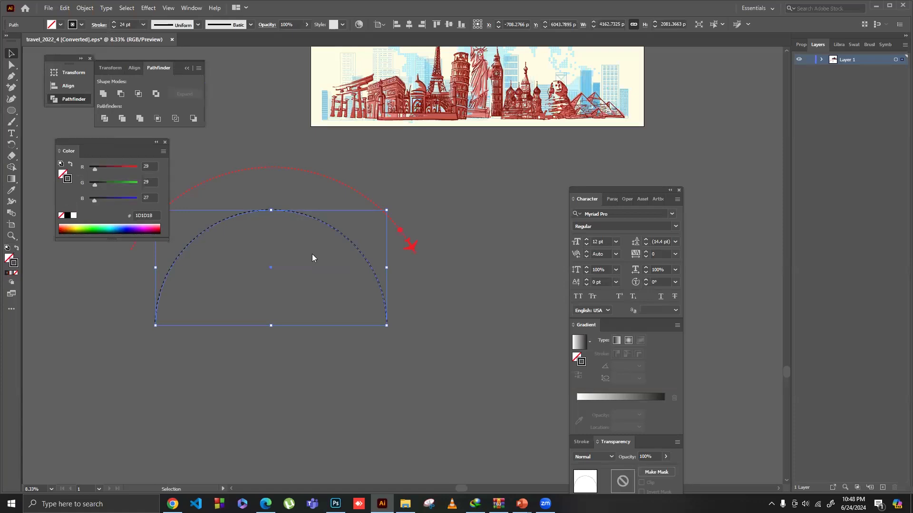
left_click_drag(638, 238, 636, 221)
left_click(615, 236)
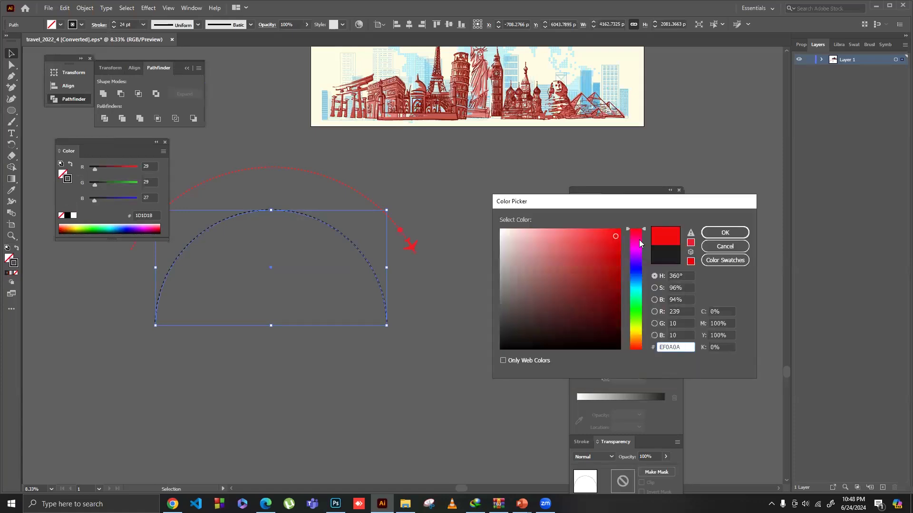
left_click(601, 237)
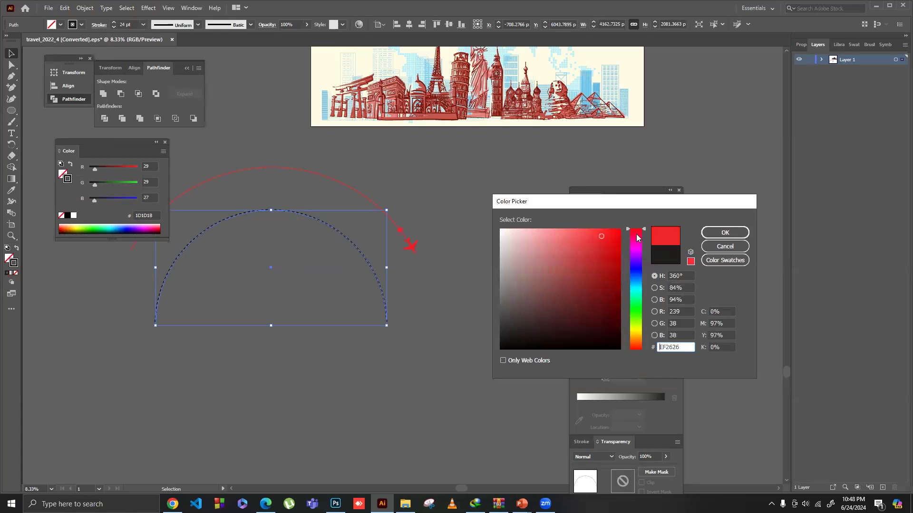
left_click(713, 233)
left_click(412, 257)
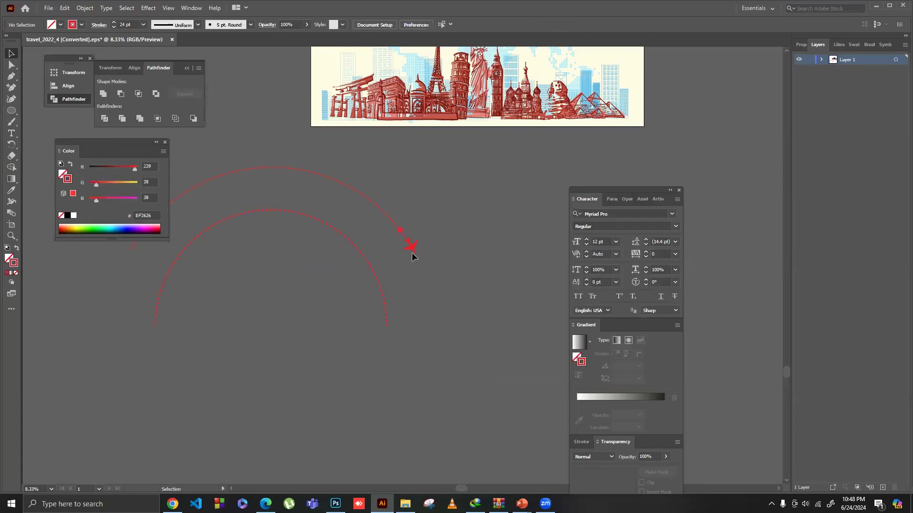
Step: Move the red dot and airplane from the old arc to the semicircle's right end, with the plane pointing straight down
left_click(412, 254)
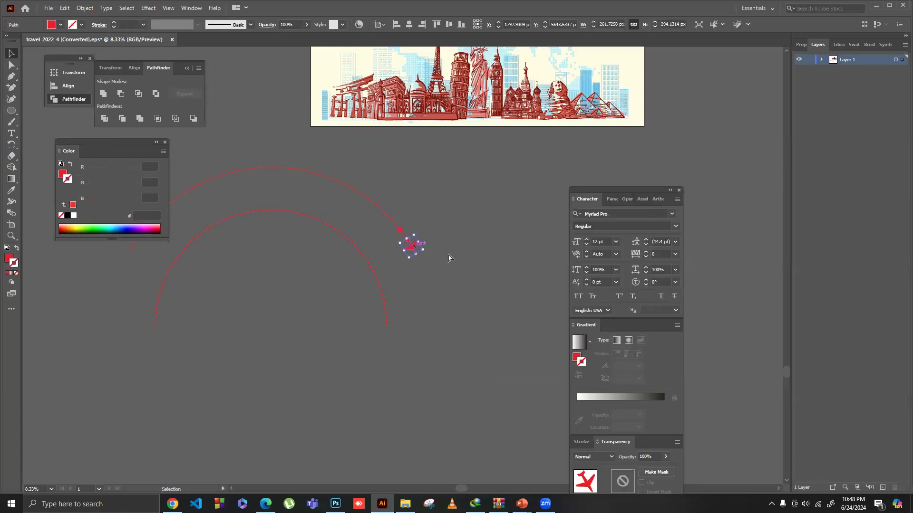
key("ctrl+plus")
left_click_drag(415, 269, 367, 431)
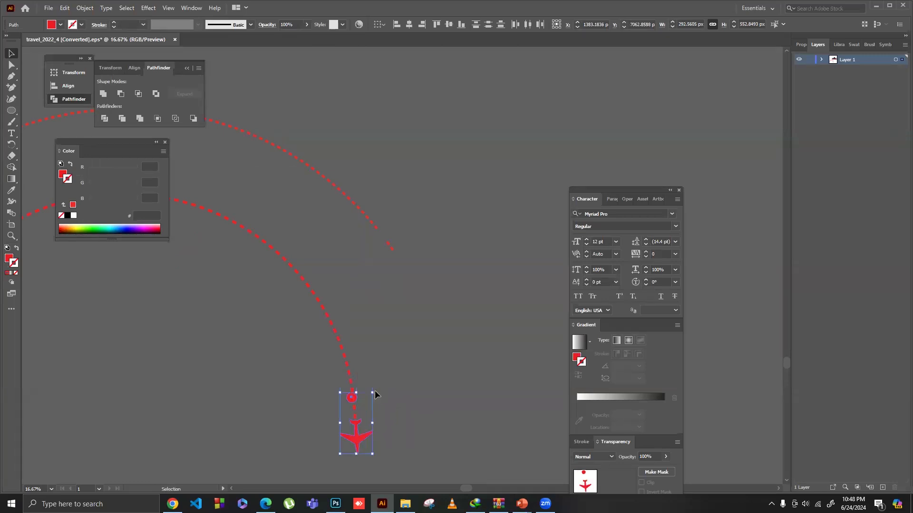
left_click_drag(379, 390, 380, 394)
left_click(393, 392)
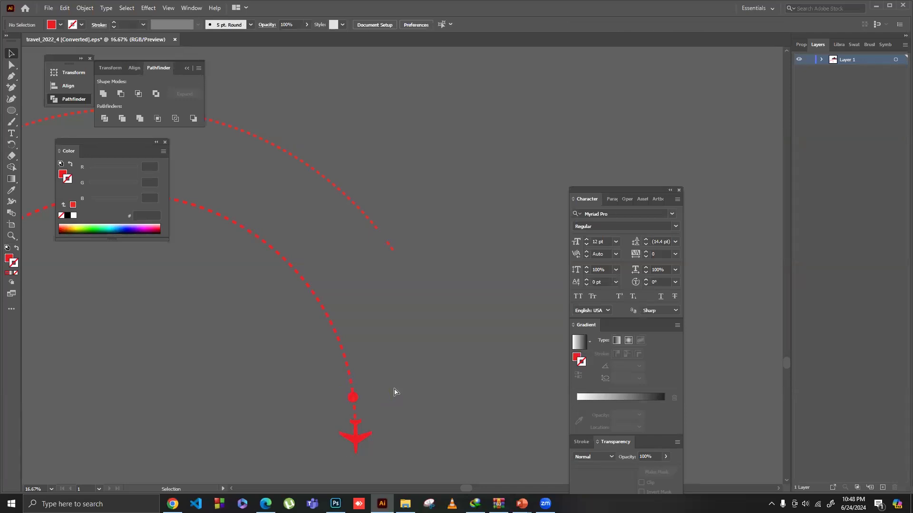
Step: Select the semicircle with its dot and airplane and place them in the Photoshop thumbnail as a Vector Smart Object
key("ctrl+minus")
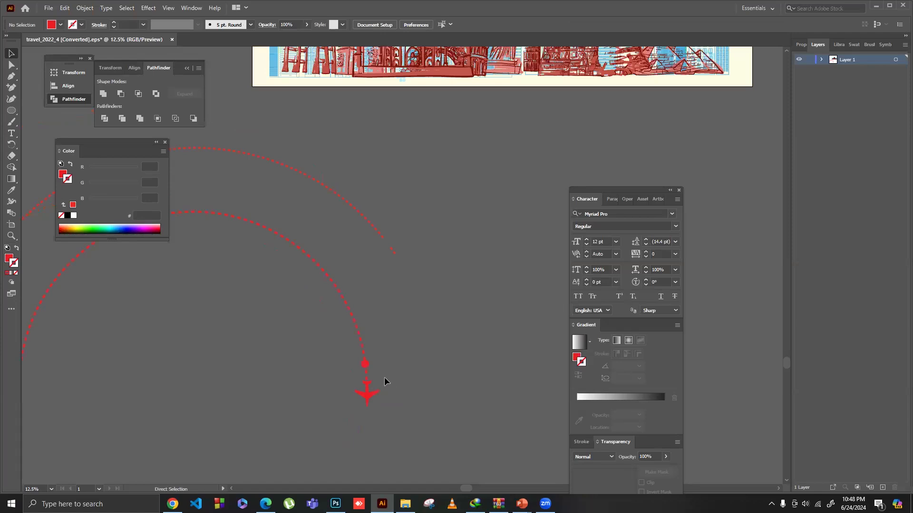
key("ctrl+minus")
key("ctrl+minus")
left_click_drag(337, 339, 183, 394)
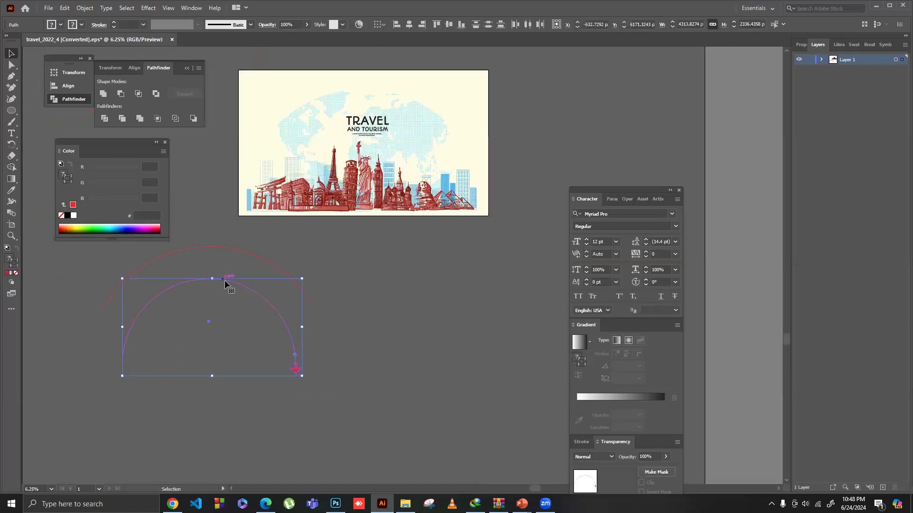
left_click_drag(246, 349, 335, 504)
left_click_drag(377, 341, 385, 209)
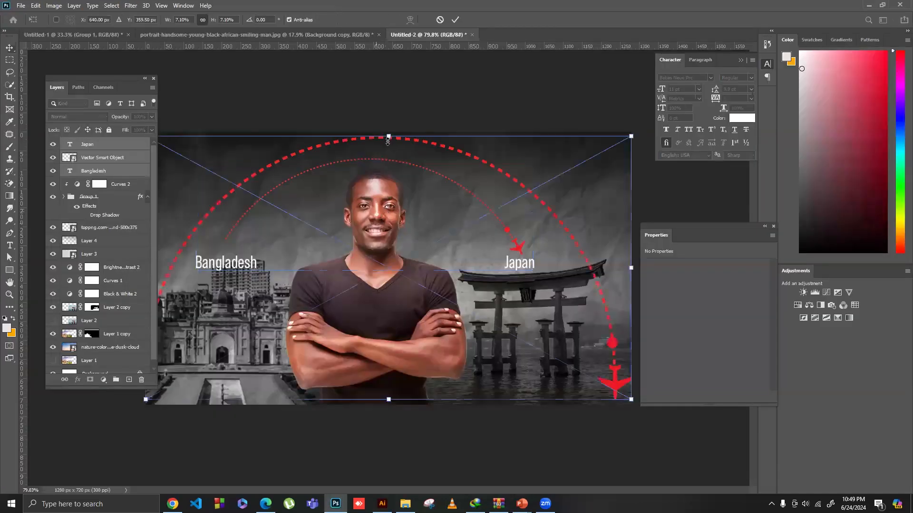
Step: Scale the new flight path to about 3.76% around the man's head, commit it, and hide the older flight-path layer
left_click_drag(378, 237, 420, 199)
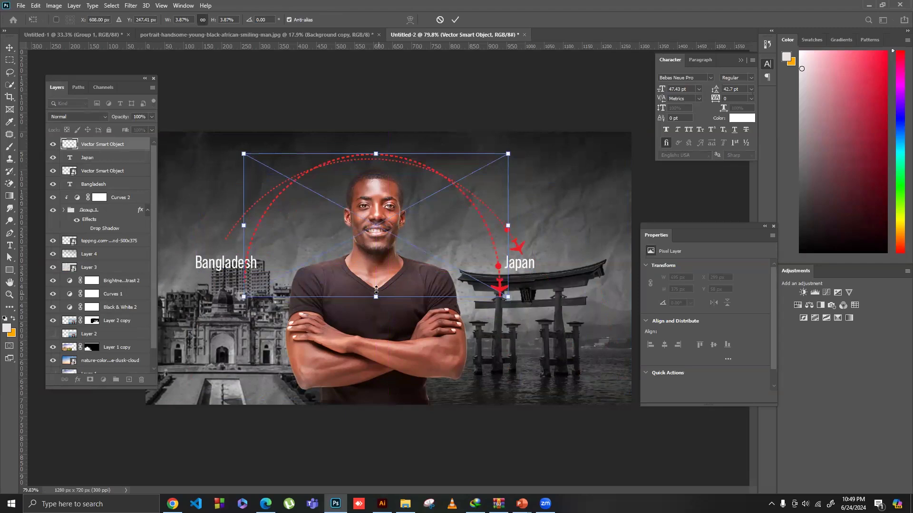
left_click_drag(376, 264, 381, 293)
left_click_drag(399, 236, 397, 241)
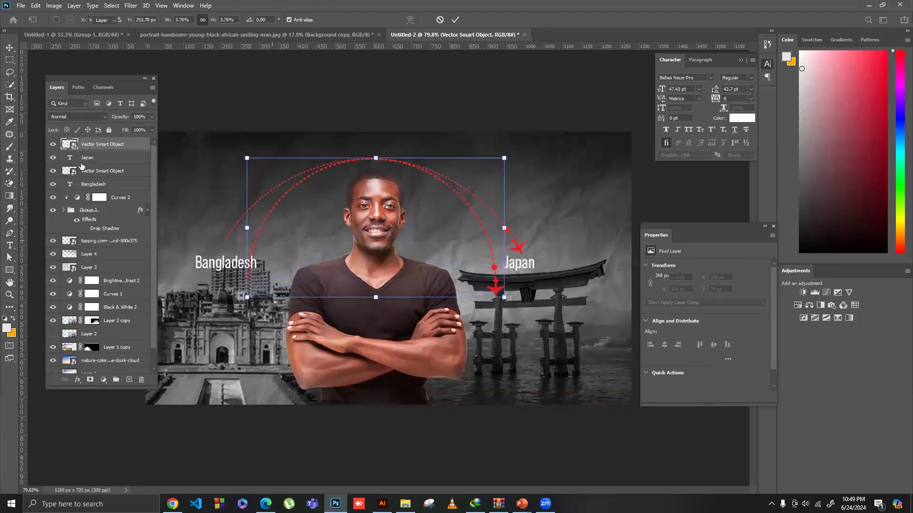
key("Return")
left_click(53, 171)
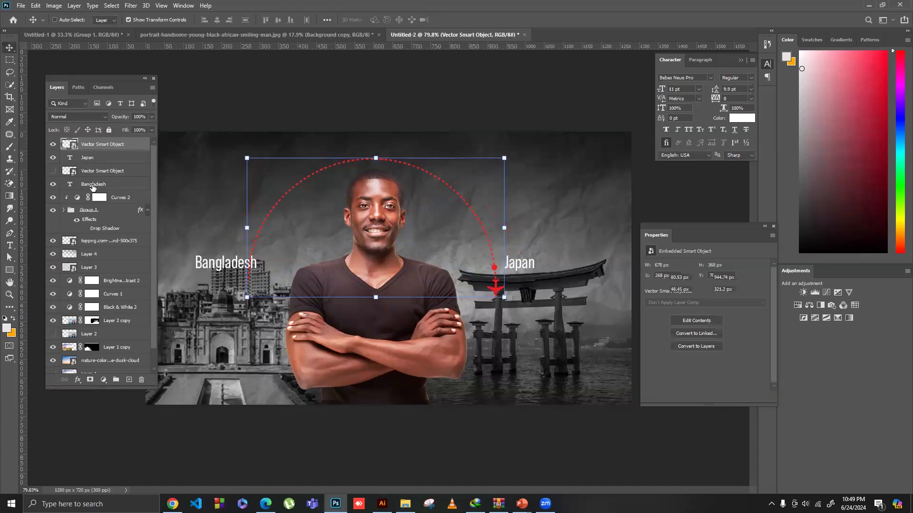
Step: Move the Japan text slightly up beside the dot and shift the new flight path up above the man's head
left_click(515, 265, "ctrl")
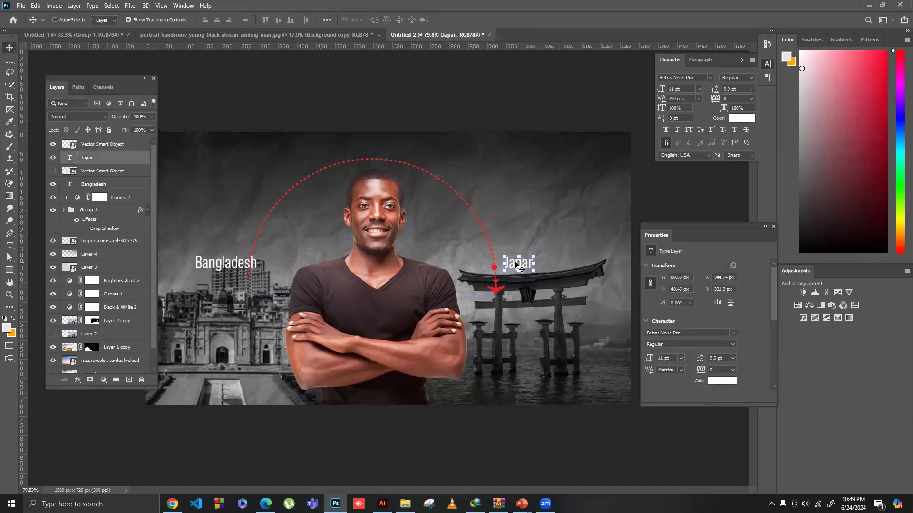
left_click_drag(514, 262, 514, 259)
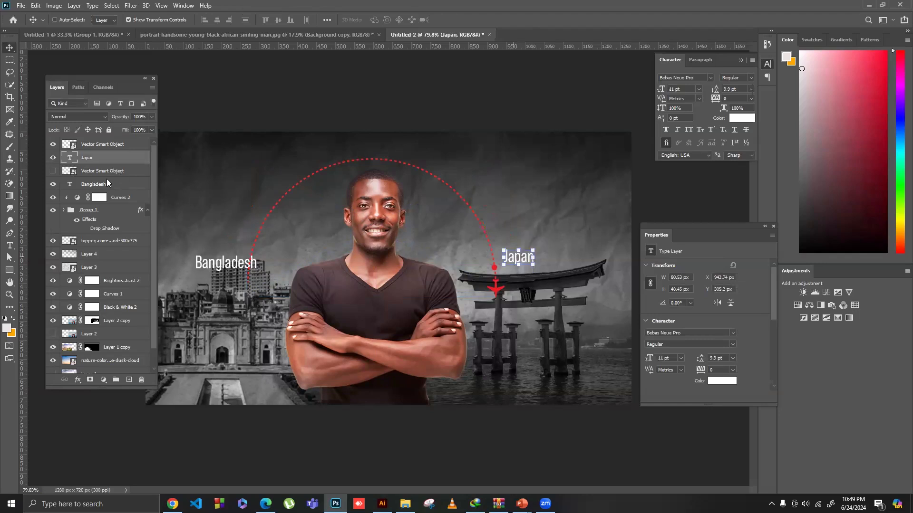
left_click_drag(409, 174, 408, 159)
left_click_drag(443, 197, 429, 209)
Step: Move the Bangladesh and Japan texts inside the flight-path arc, one on each side of the man's face
left_click(10, 60)
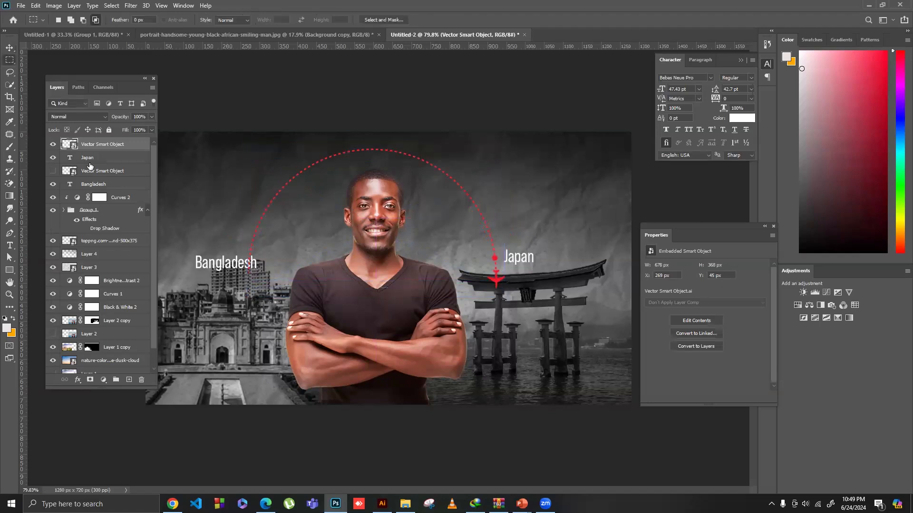
left_click(95, 184)
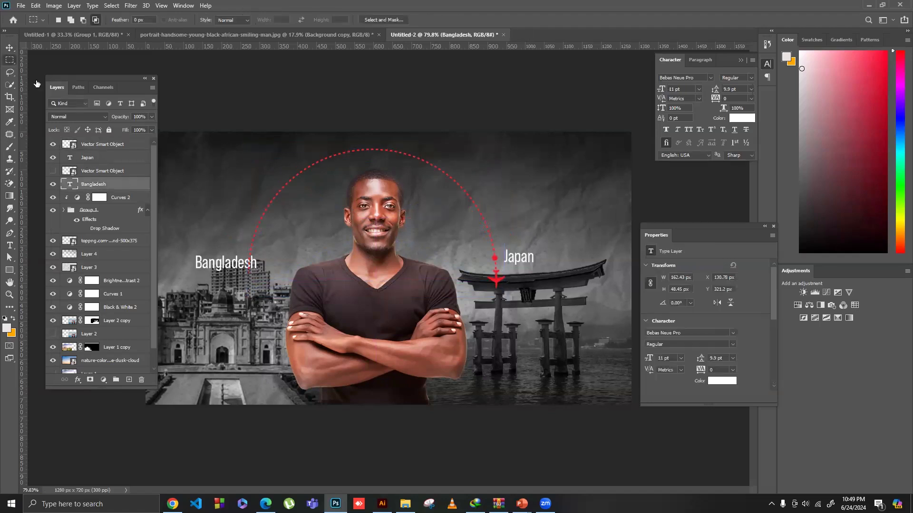
left_click(88, 157, "ctrl")
left_click_drag(521, 265, 494, 235)
left_click(90, 158)
key("ctrl+z")
left_click_drag(593, 234, 440, 235)
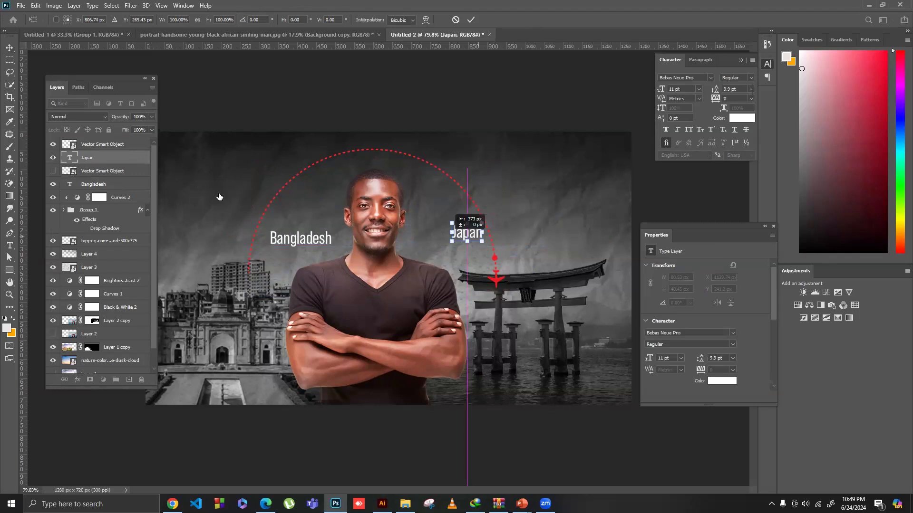
Step: Select the Japan and Bangladesh text layers together and align them by their vertical centres
left_click(114, 184, "ctrl")
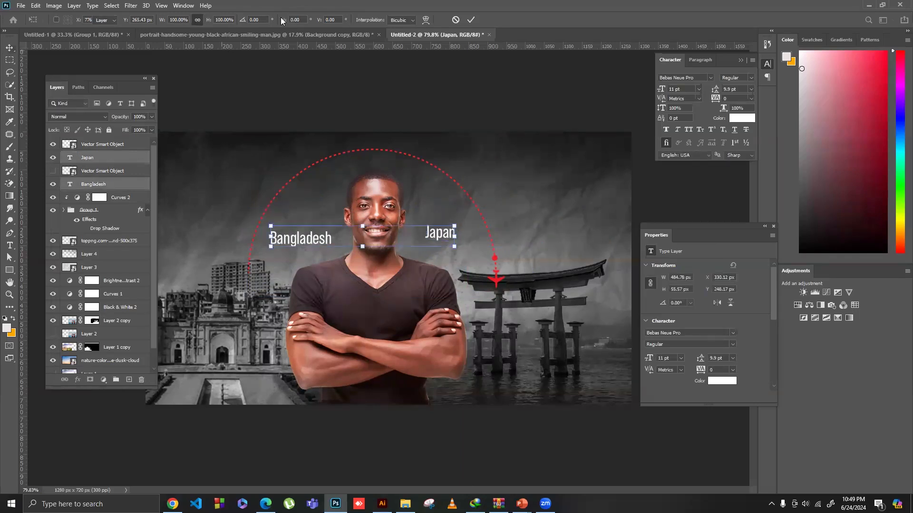
key("Return")
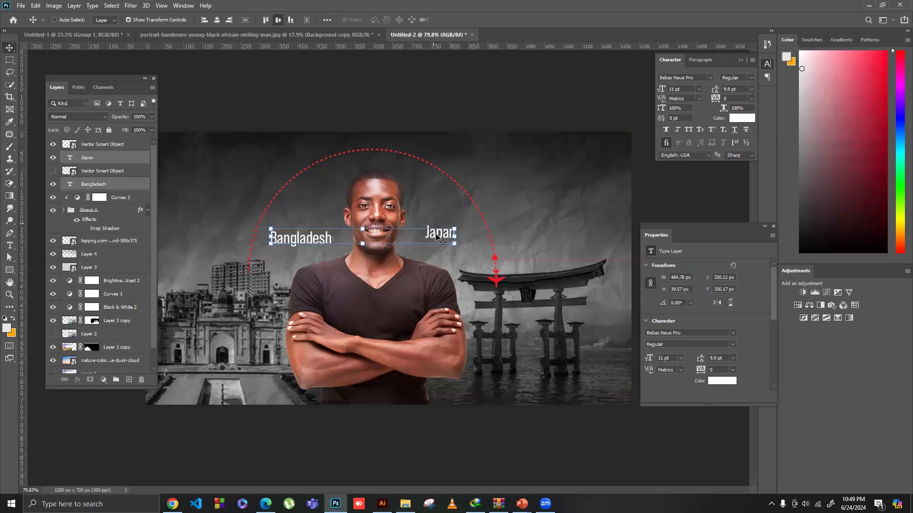
key("ctrl+space")
key("m")
key("ctrl+minus")
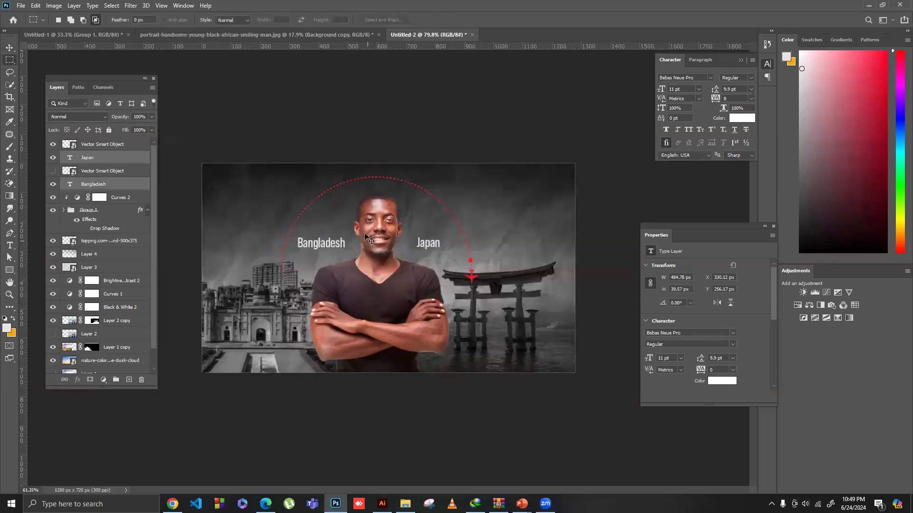
key("ctrl+plus")
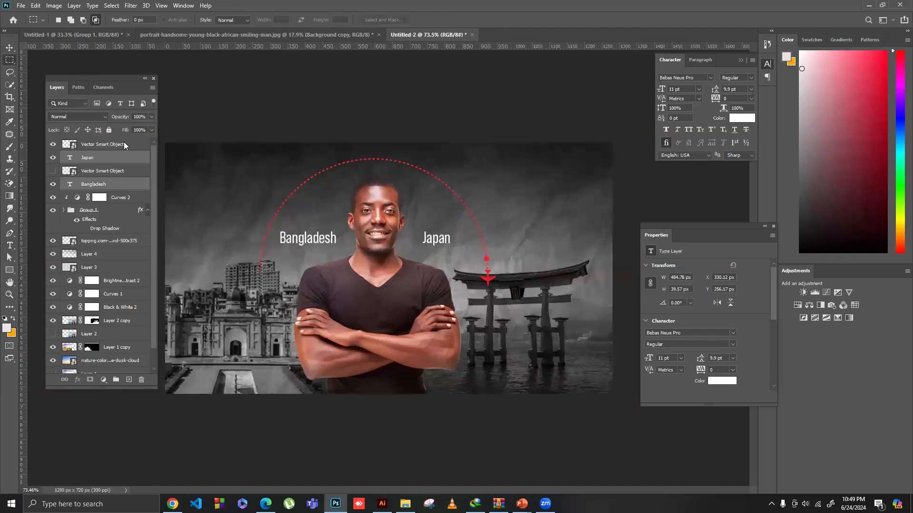
Step: Apply a white Color Overlay at 100% opacity to the visible flight-path layer
left_click(124, 143)
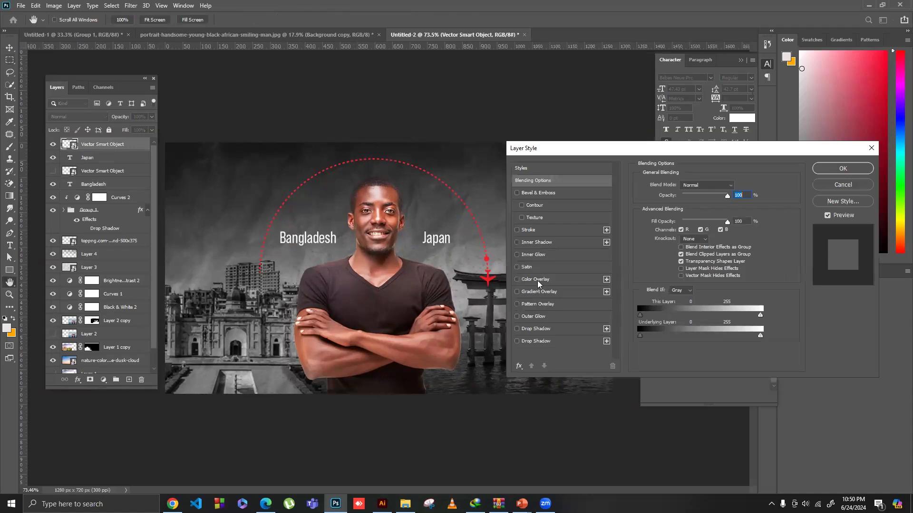
left_click(551, 280)
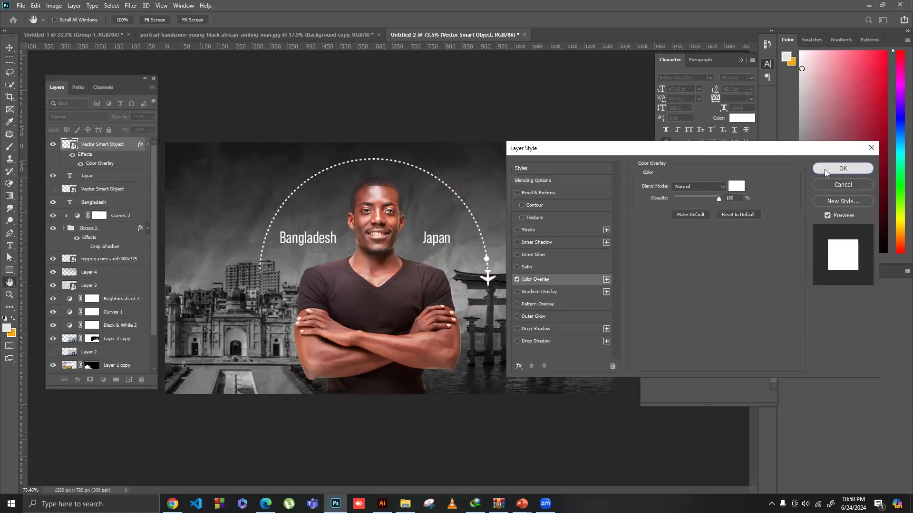
key("Return")
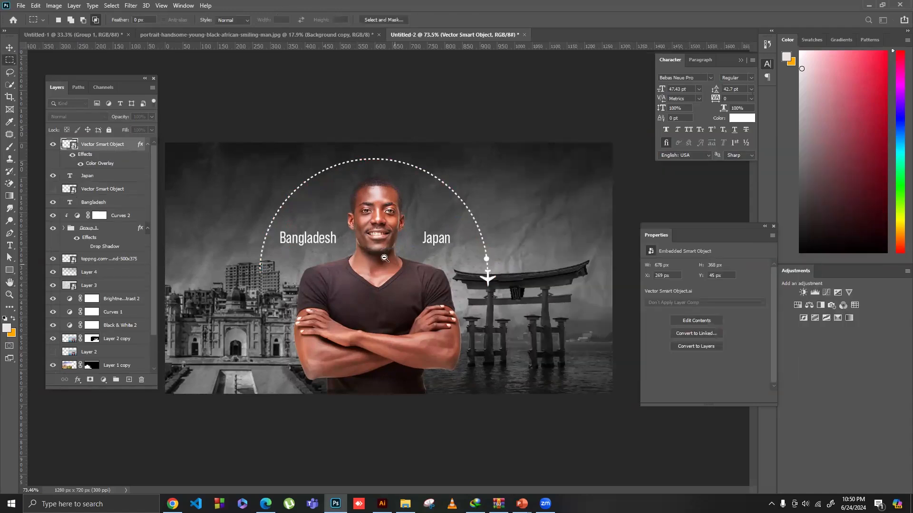
scroll(384, 258, "down", 1)
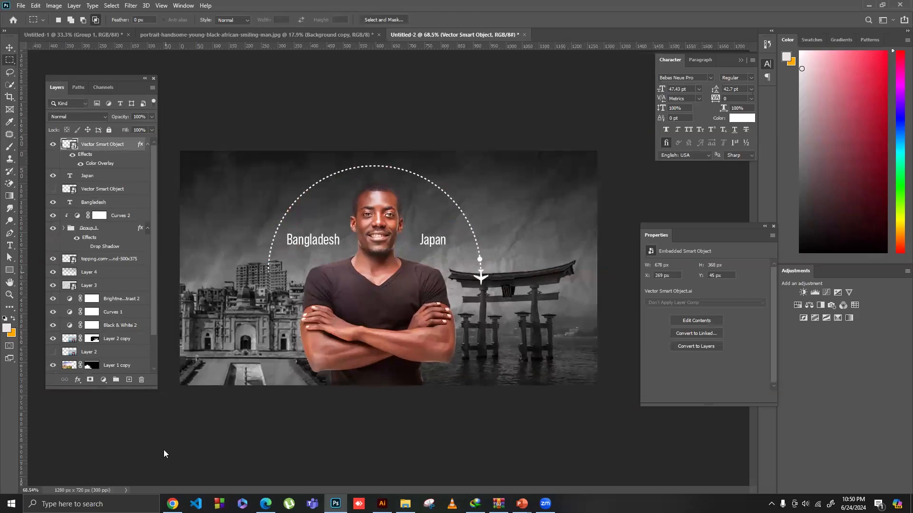
Step: Switch to Chrome and examine the Voice of Dhaka channel's video thumbnails on YouTube for design reference
key("alt+Tab")
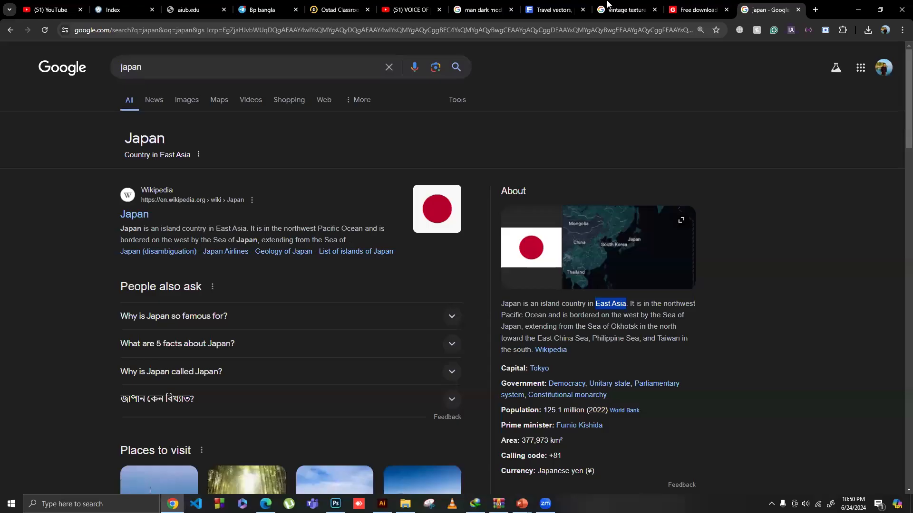
left_click(403, 7)
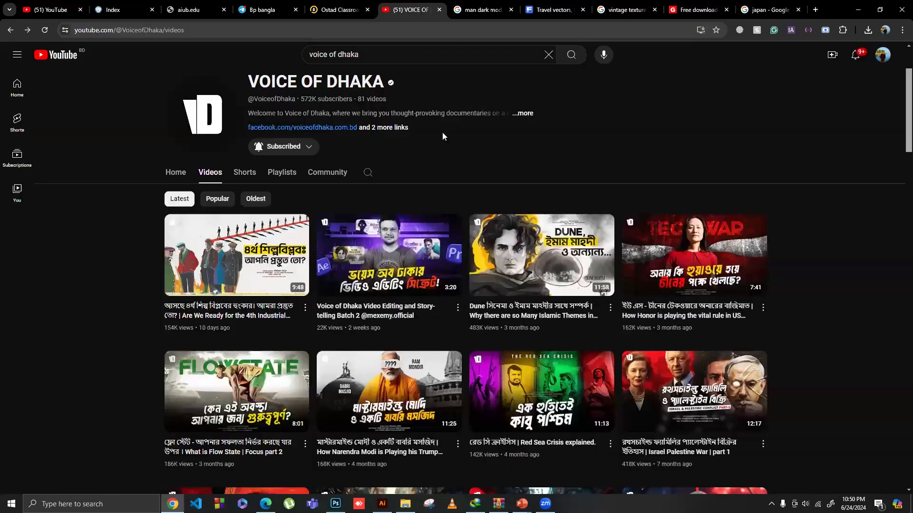
scroll(442, 136, "down", 4)
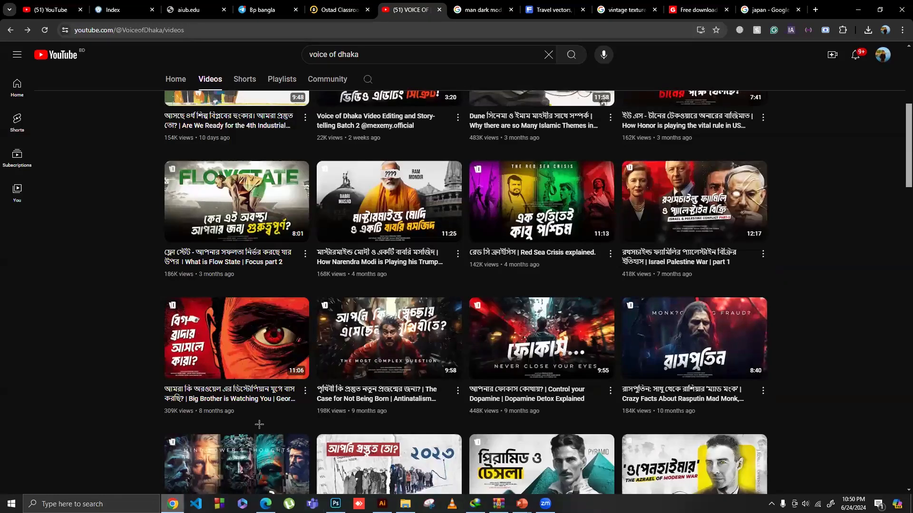
left_click(173, 503)
key("alt+Tab")
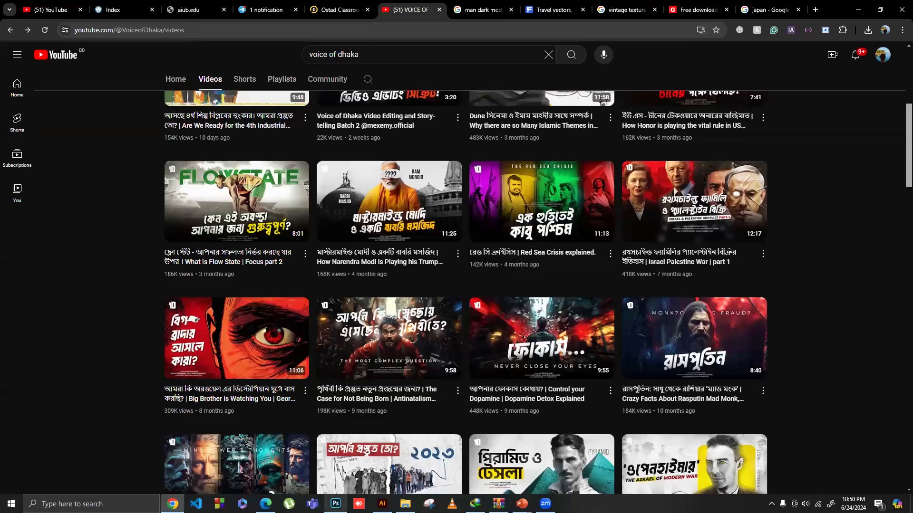
left_click(335, 503)
key("alt+Tab")
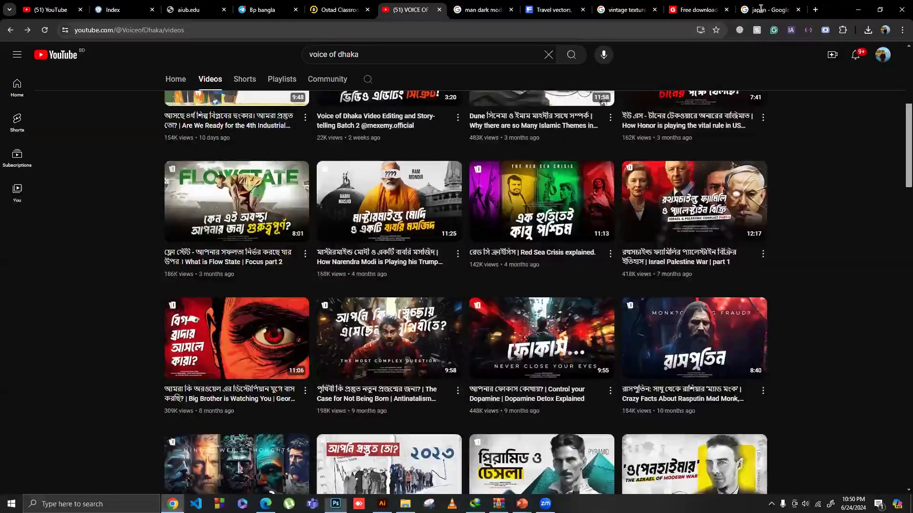
Step: Search Google for "torn paper" and open the Unsplash page behind the white torn-strip image
key("ctrl+9")
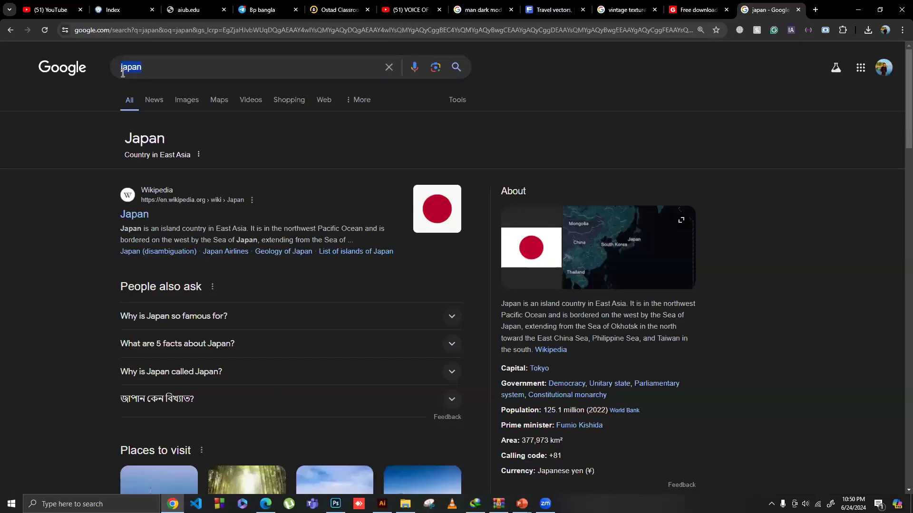
type("torn ")
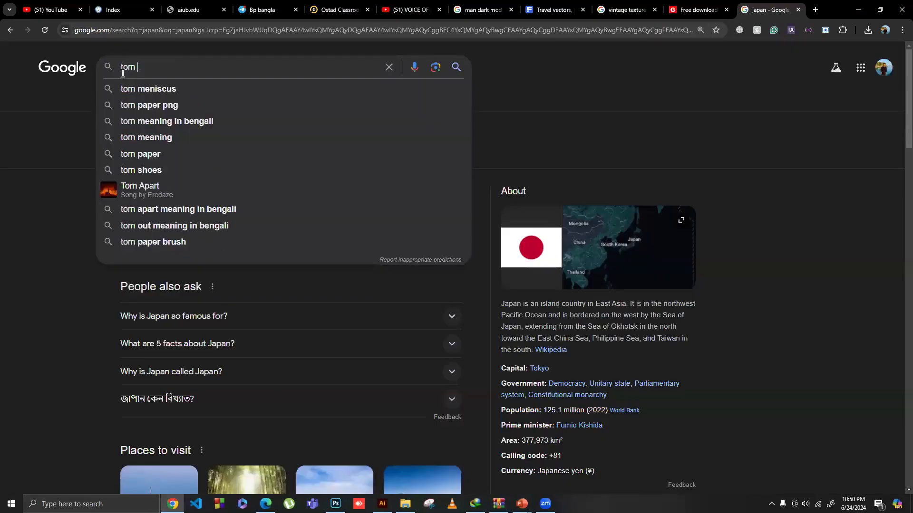
type("paper")
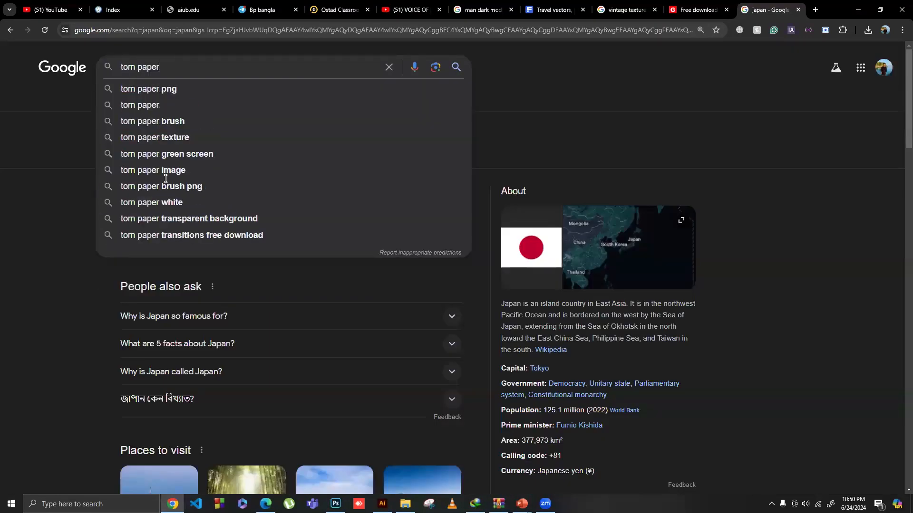
key("Return")
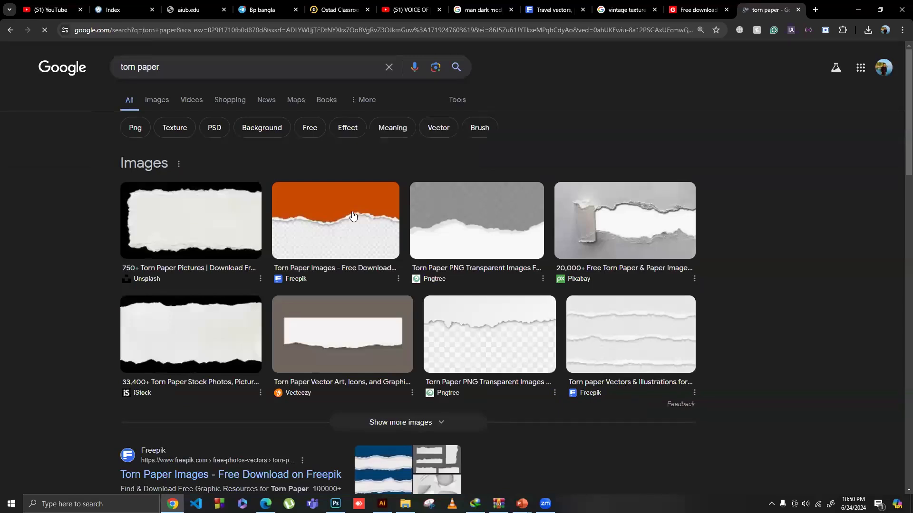
left_click(201, 224)
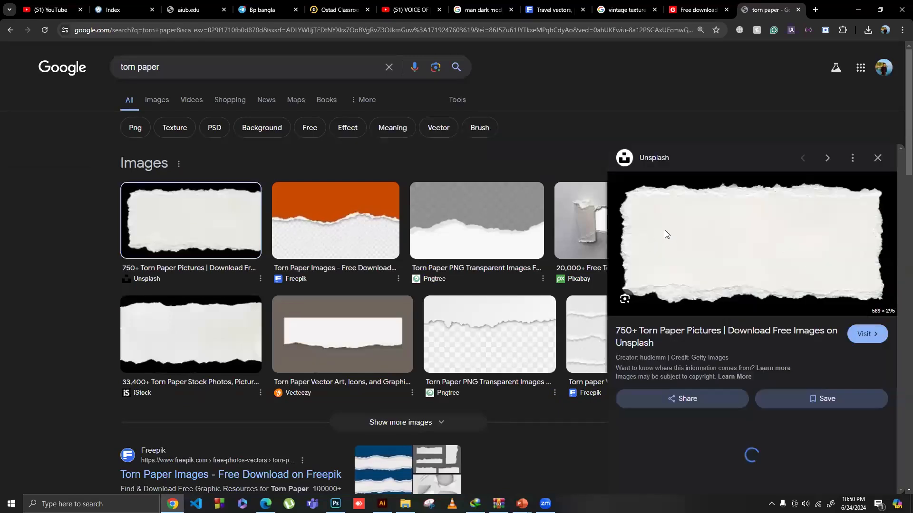
left_click(664, 230)
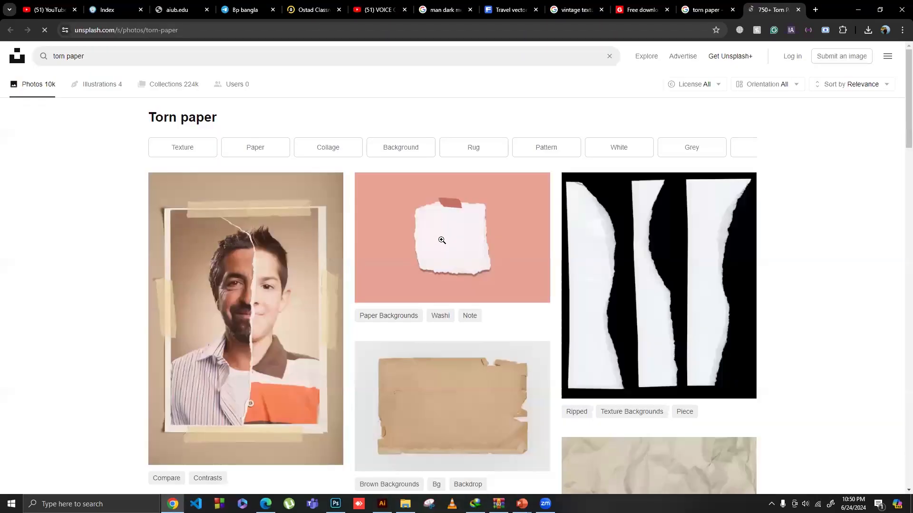
Step: Look through the Unsplash torn paper photos and Google's related images for a suitable paper strip
scroll(441, 240, "down", 10)
scroll(442, 239, "down", 5)
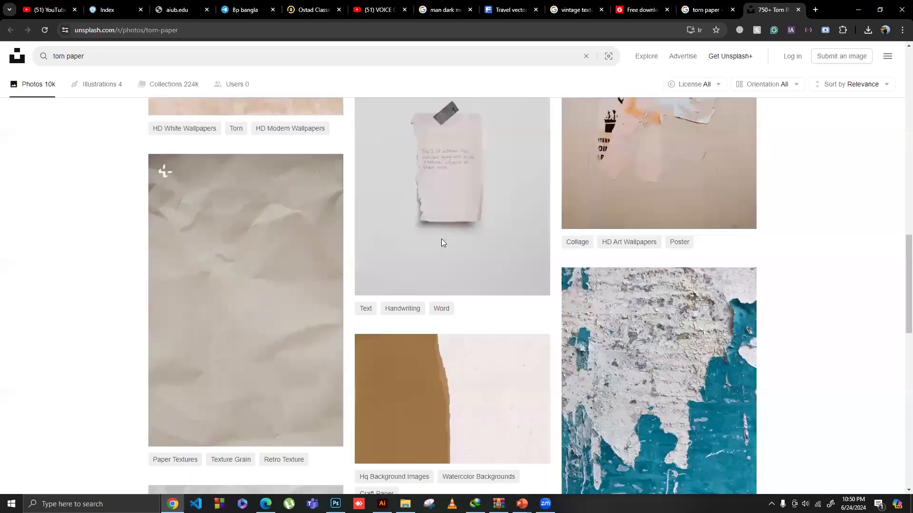
scroll(442, 239, "down", 10)
left_click(599, 317)
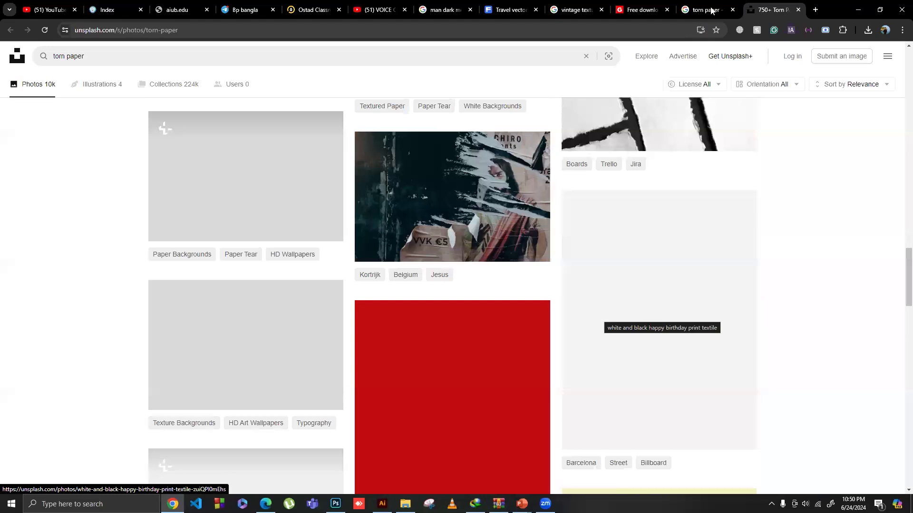
scroll(661, 231, "down", 5)
key("ctrl+shift+Tab")
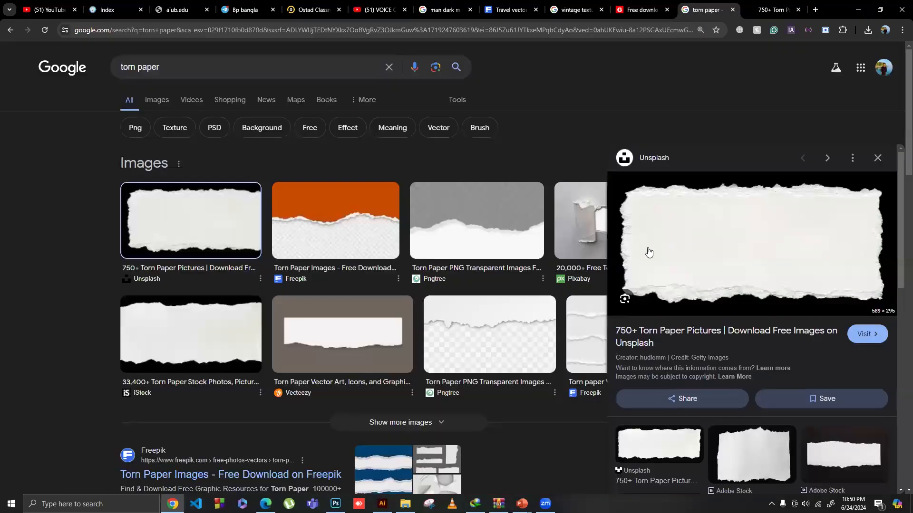
scroll(642, 295, "down", 4)
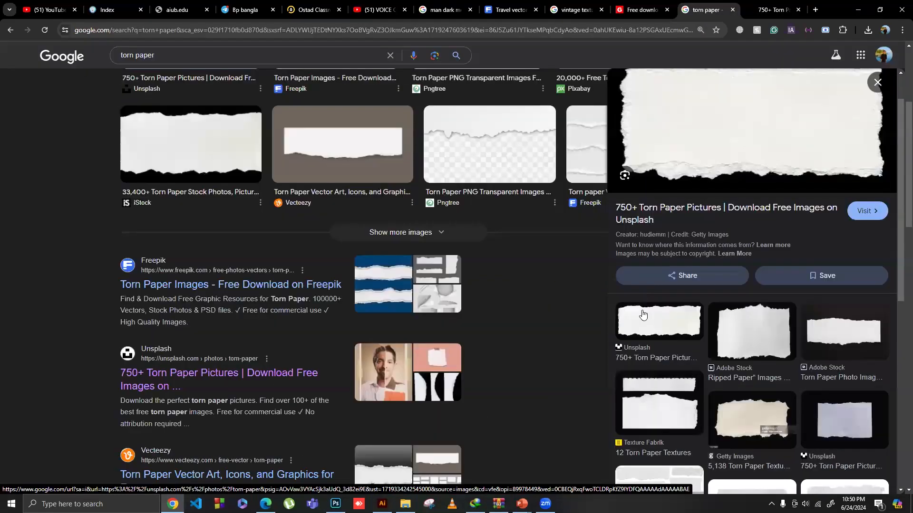
scroll(735, 333, "down", 2)
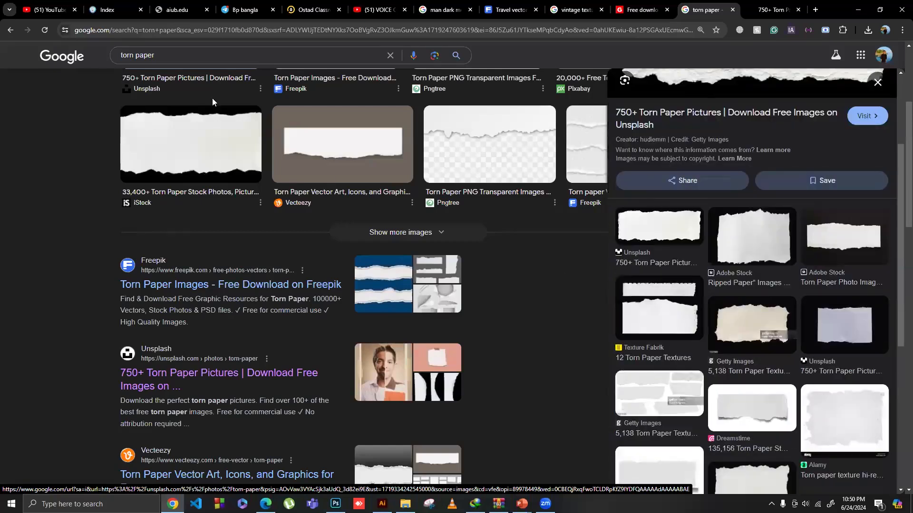
Step: Search Google for "torn paper png" and preview the Adobe Stock Paper Tear Transparent image
left_click(220, 50)
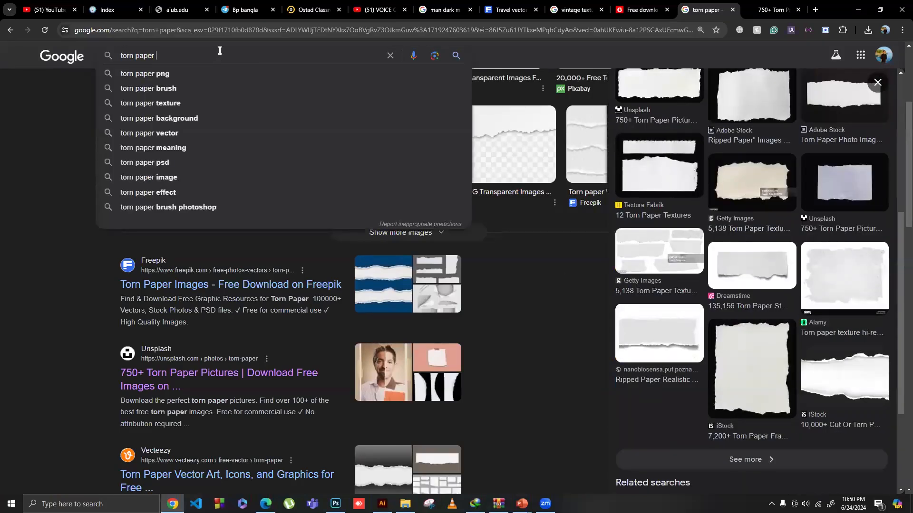
type("png")
key("Return")
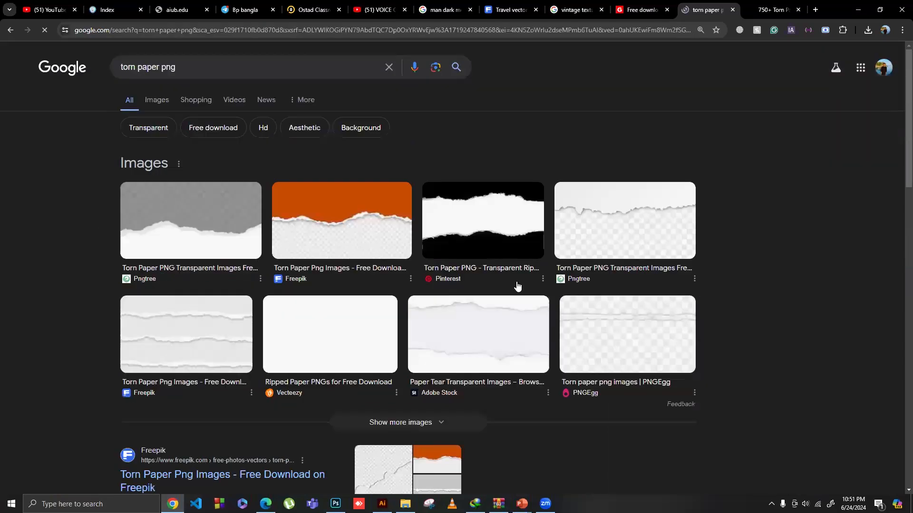
scroll(361, 249, "down", 1)
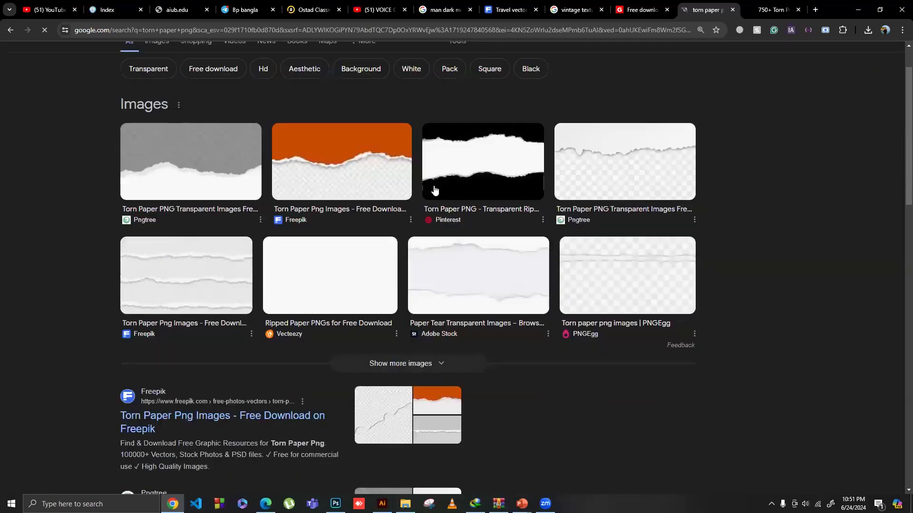
scroll(434, 190, "down", 2)
left_click(423, 235)
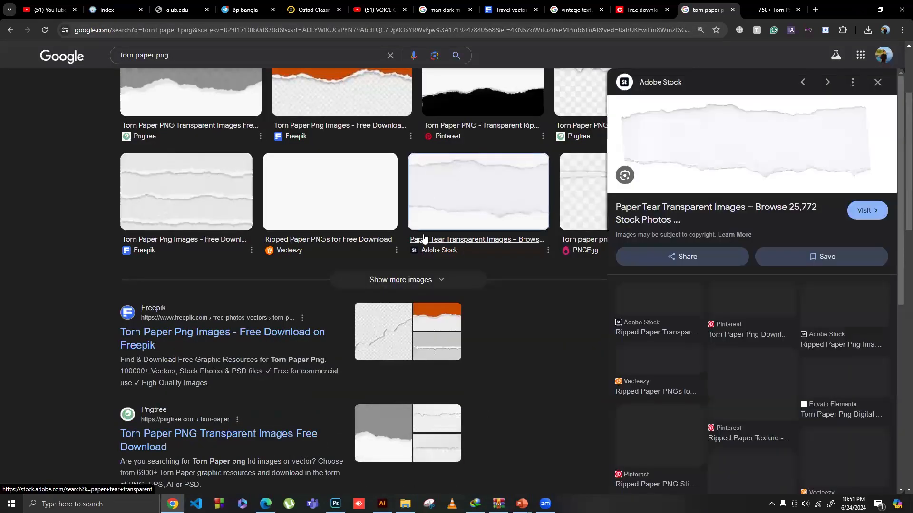
scroll(441, 253, "down", 5)
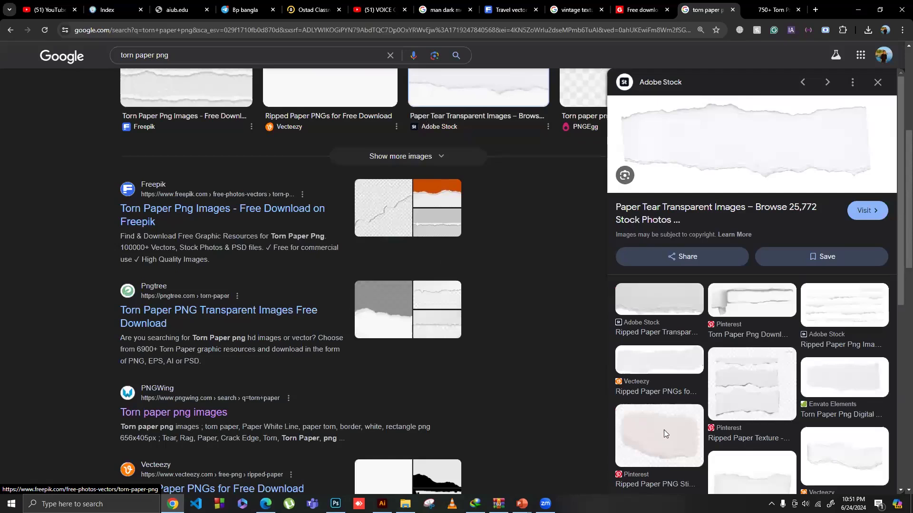
Step: Preview the Ripped Paper PNG Sticker, open its Pinterest page, and return to the Google results
left_click(663, 429)
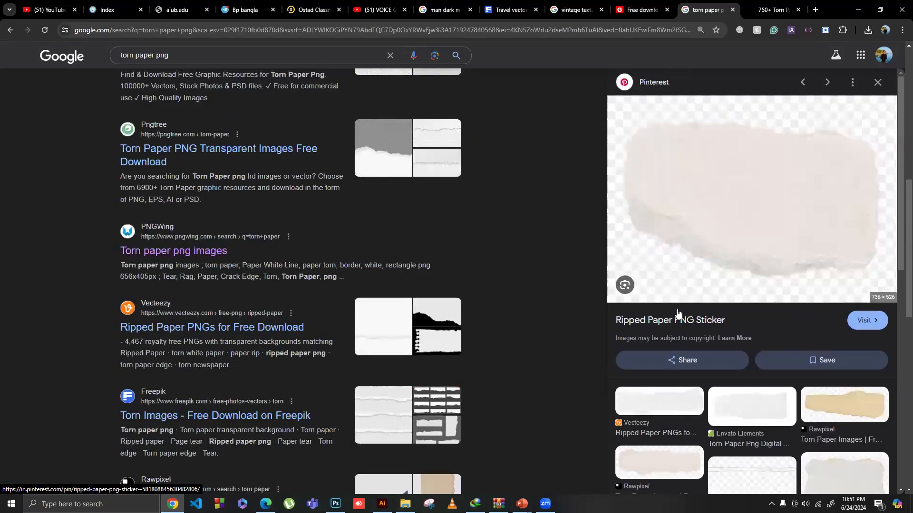
scroll(678, 333, "down", 2)
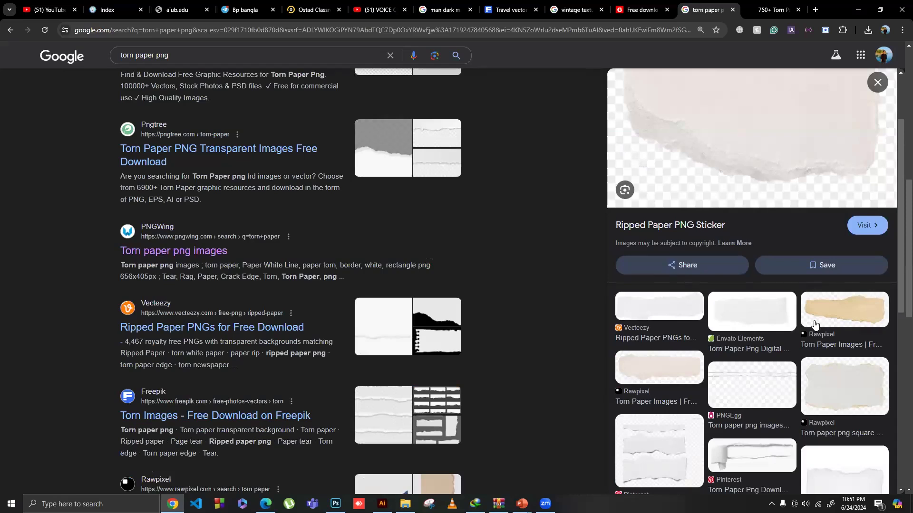
scroll(814, 325, "down", 3)
left_click(725, 197)
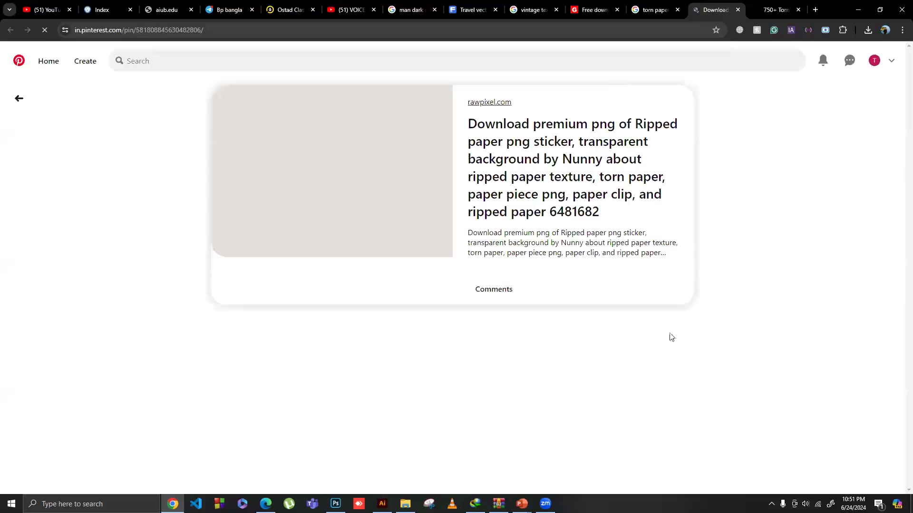
key("ctrl+shift+Tab")
scroll(753, 380, "down", 2)
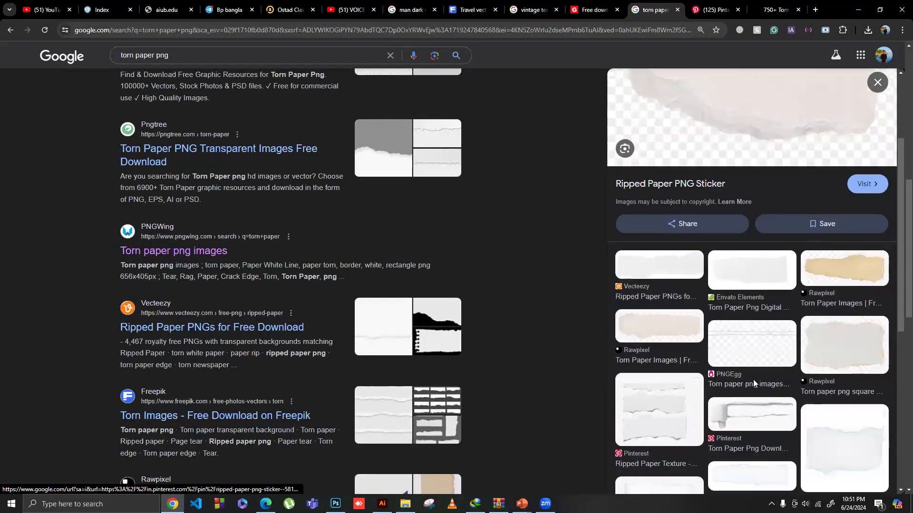
Step: Preview the PNGEgg torn paper image and open the full list of its related images
left_click(748, 374)
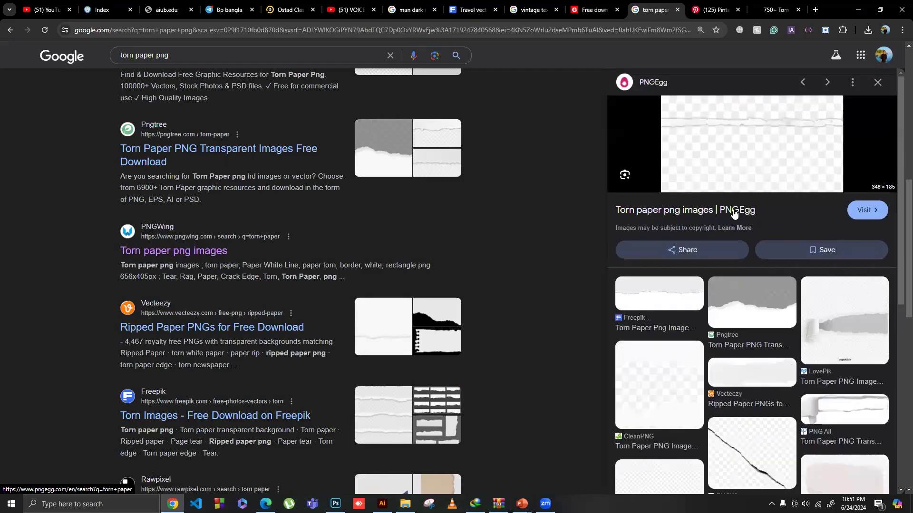
scroll(733, 214, "down", 1)
scroll(733, 214, "down", 3)
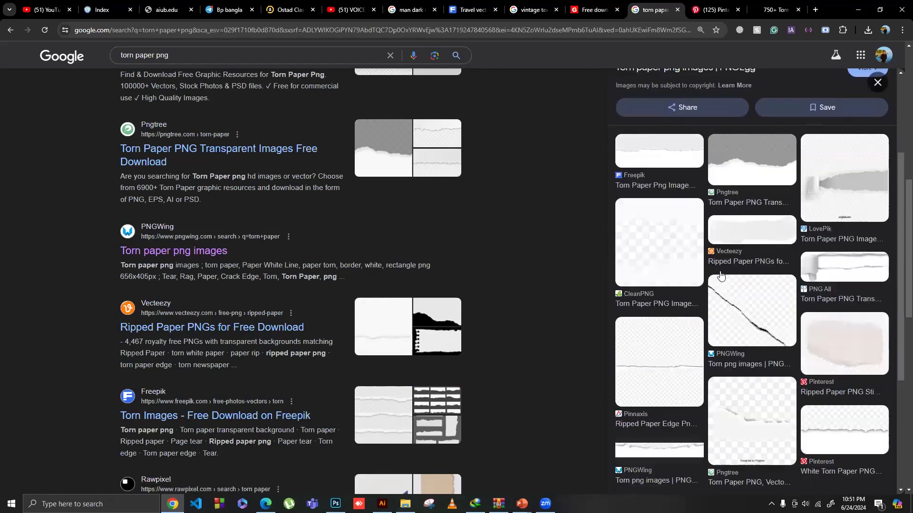
scroll(720, 278, "down", 5)
left_click(722, 317)
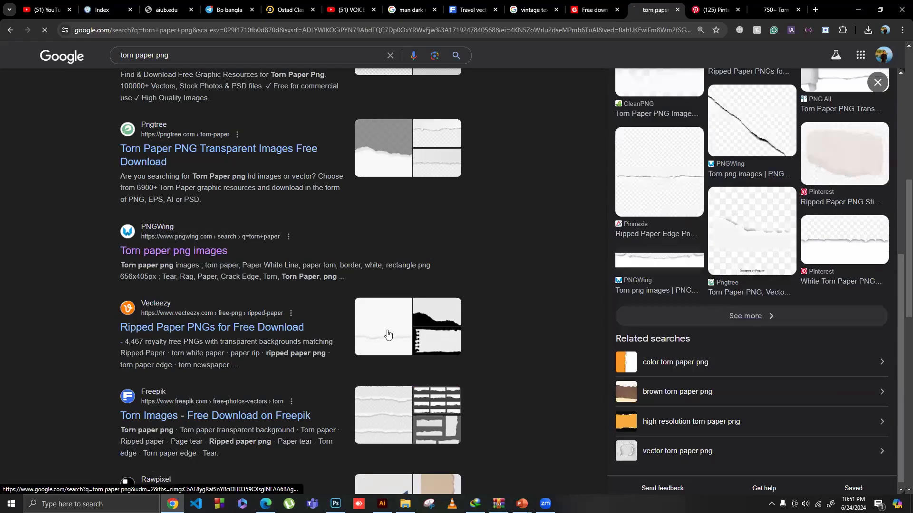
Step: Preview the wide PNGWing torn edge and the grey Paper Torn Line image from vhv.rs
scroll(142, 317, "down", 3)
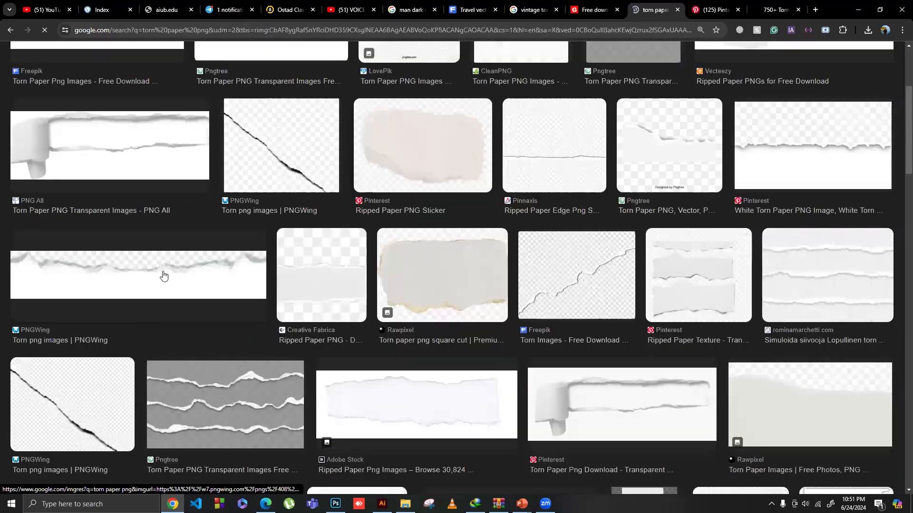
left_click(214, 284)
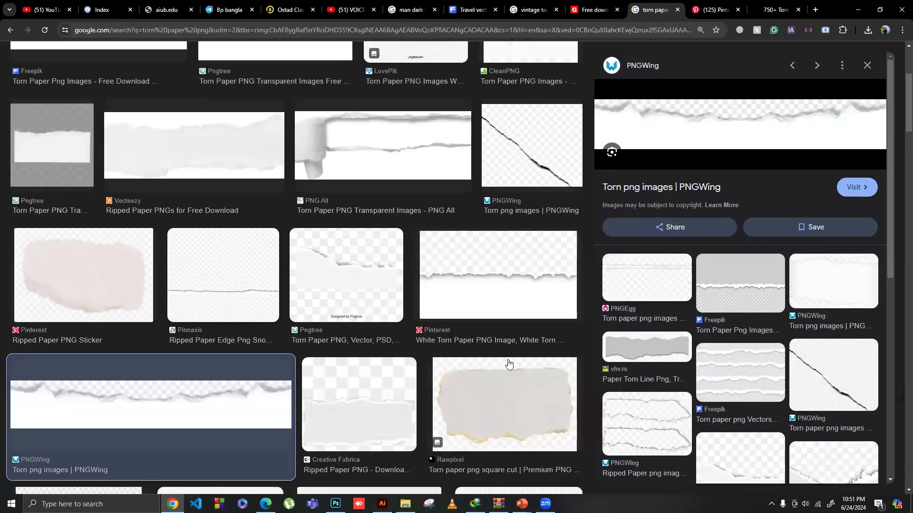
left_click(646, 347)
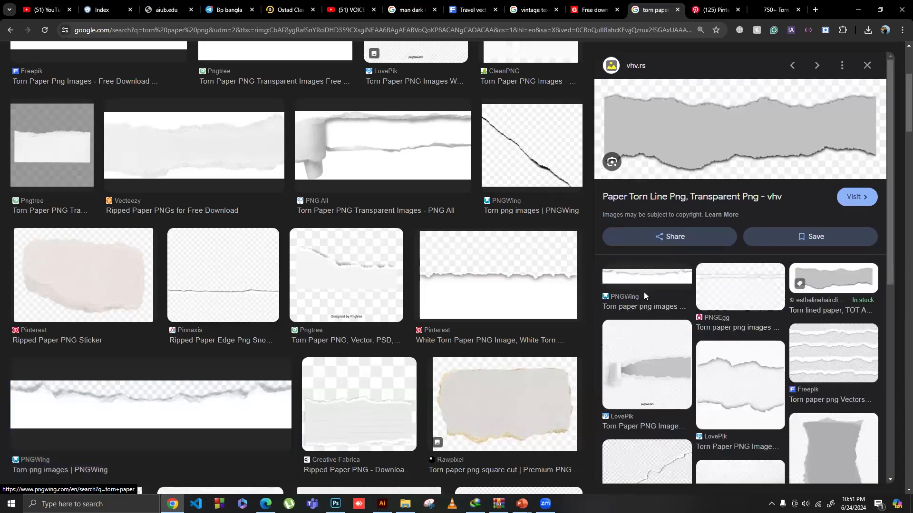
Step: Look through the torn paper PNG image results for a paper shape that suits the thumbnail
scroll(114, 294, "up", 1)
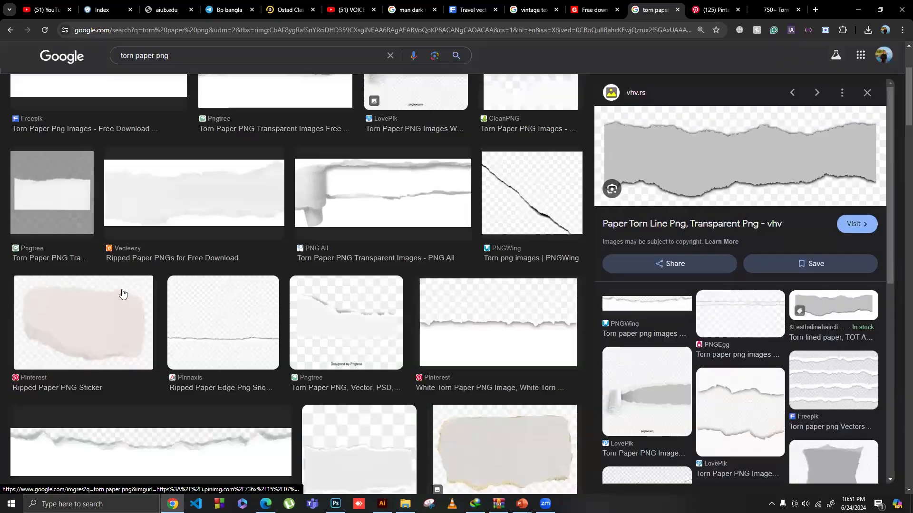
scroll(186, 213, "down", 1)
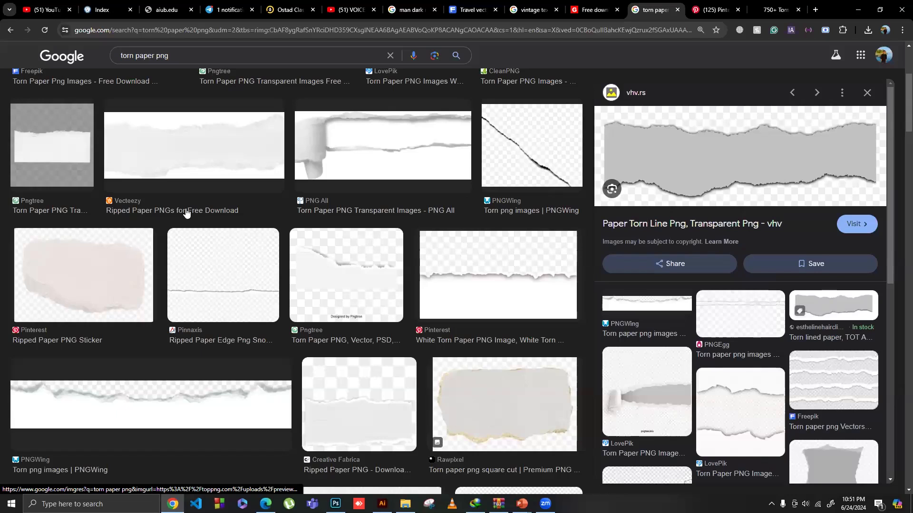
scroll(186, 213, "down", 4)
scroll(186, 213, "down", 2)
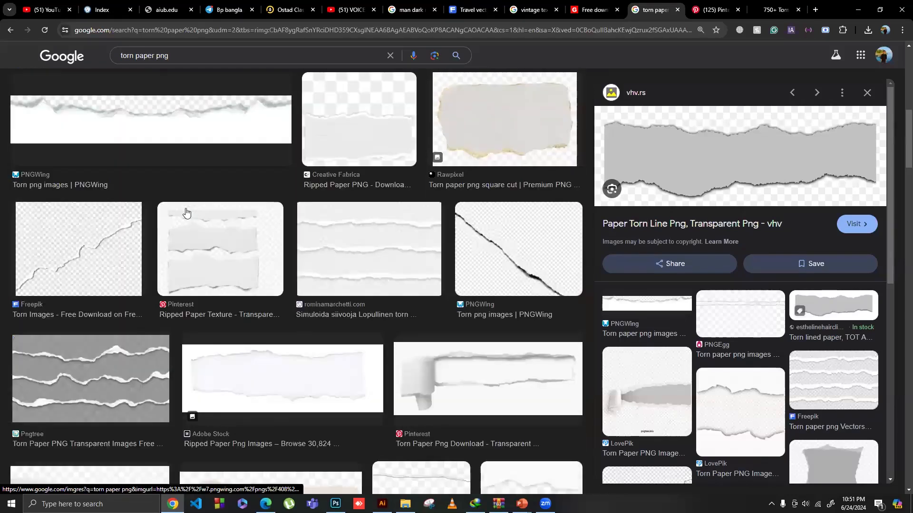
scroll(186, 213, "down", 3)
scroll(178, 252, "down", 3)
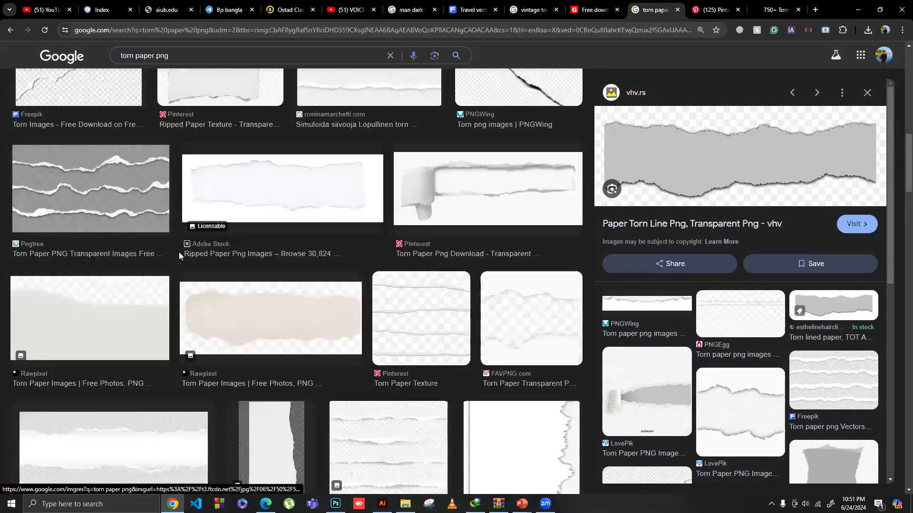
scroll(179, 251, "down", 3)
scroll(178, 257, "down", 1)
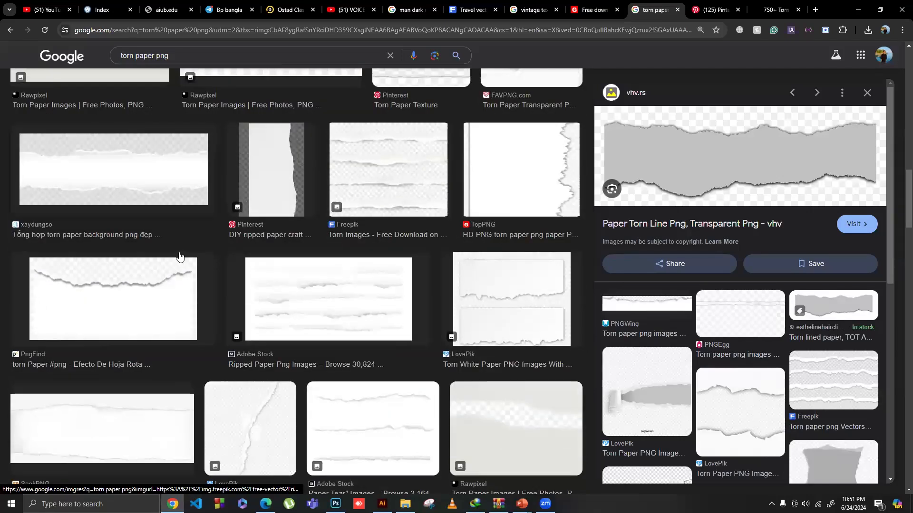
scroll(178, 257, "down", 6)
scroll(521, 291, "down", 1)
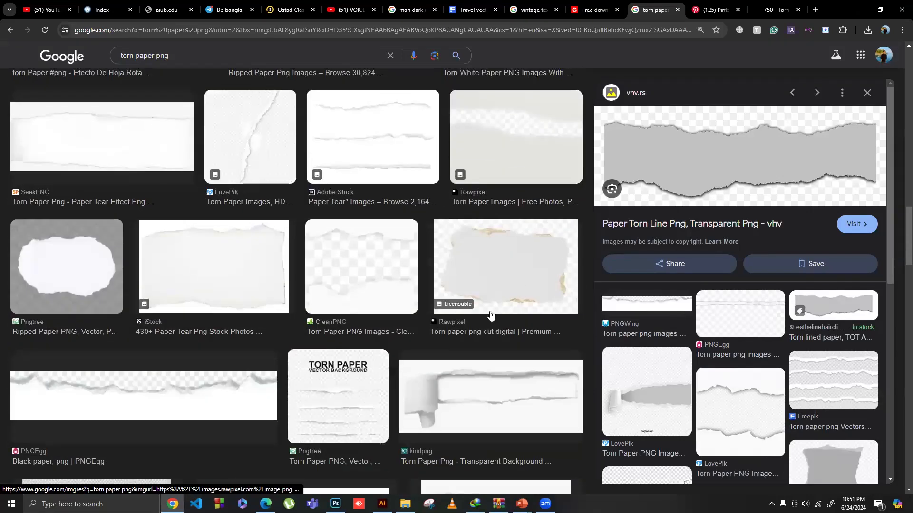
scroll(488, 316, "down", 4)
scroll(360, 299, "down", 3)
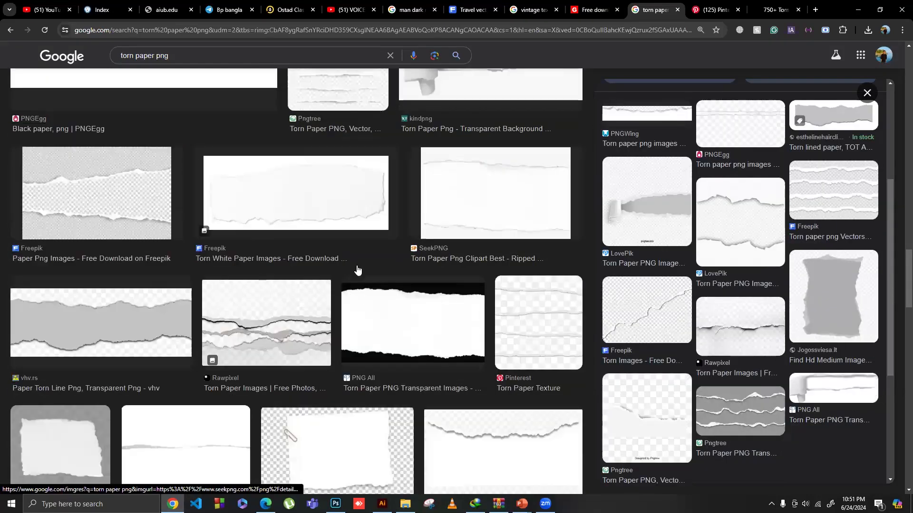
scroll(357, 270, "down", 3)
scroll(306, 279, "down", 5)
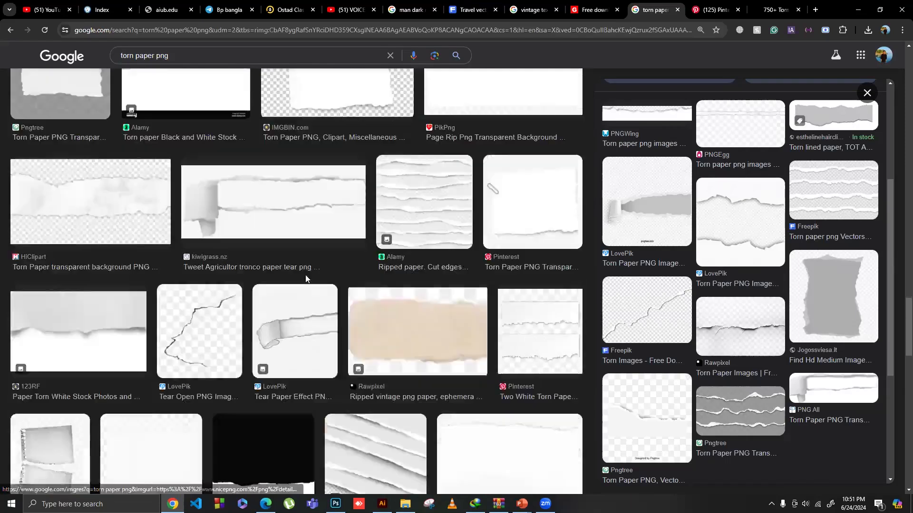
scroll(306, 280, "down", 2)
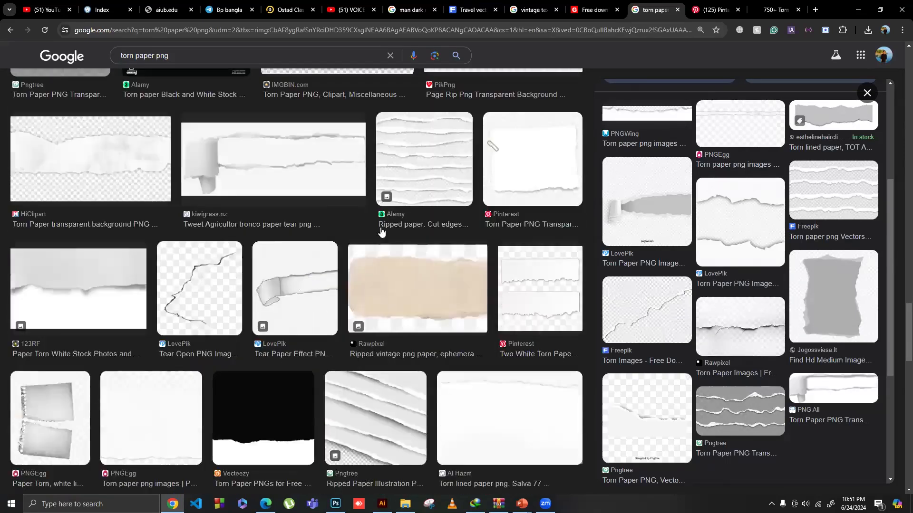
scroll(306, 270, "down", 1)
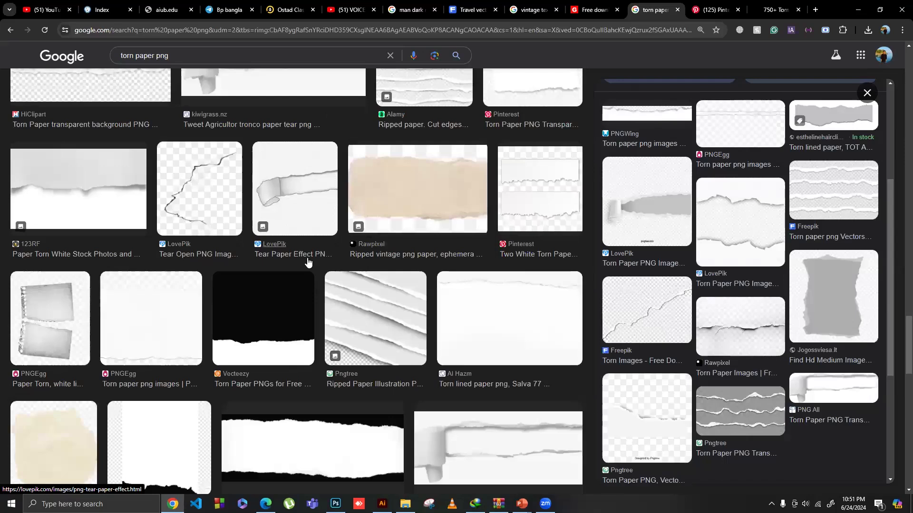
scroll(307, 263, "down", 3)
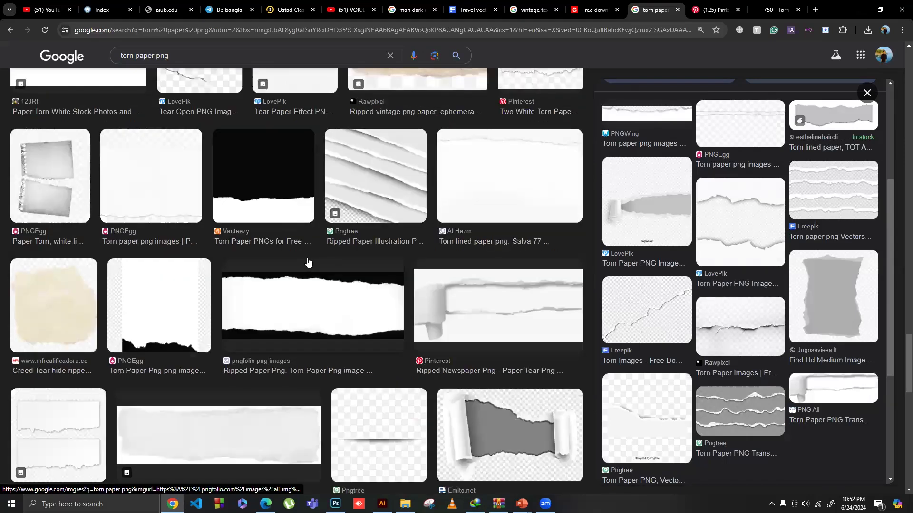
scroll(307, 262, "down", 1)
scroll(307, 261, "down", 4)
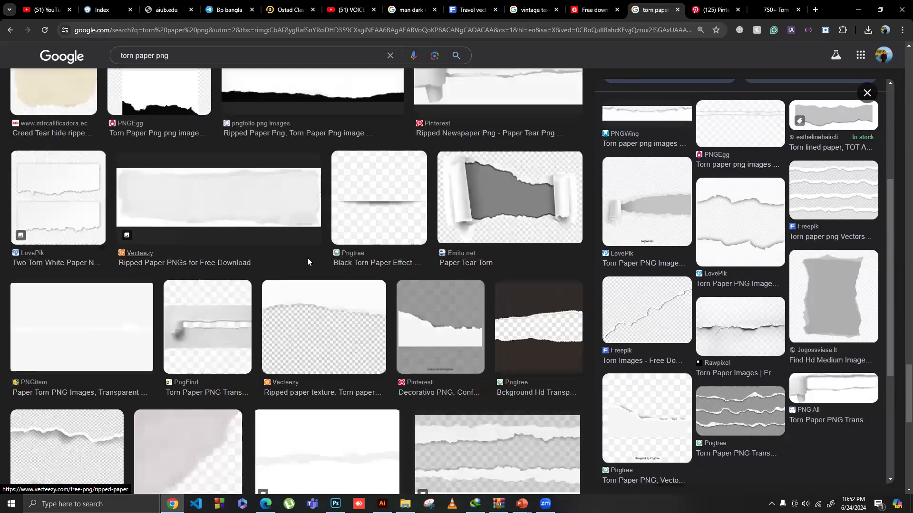
scroll(307, 259, "down", 3)
scroll(307, 259, "down", 2)
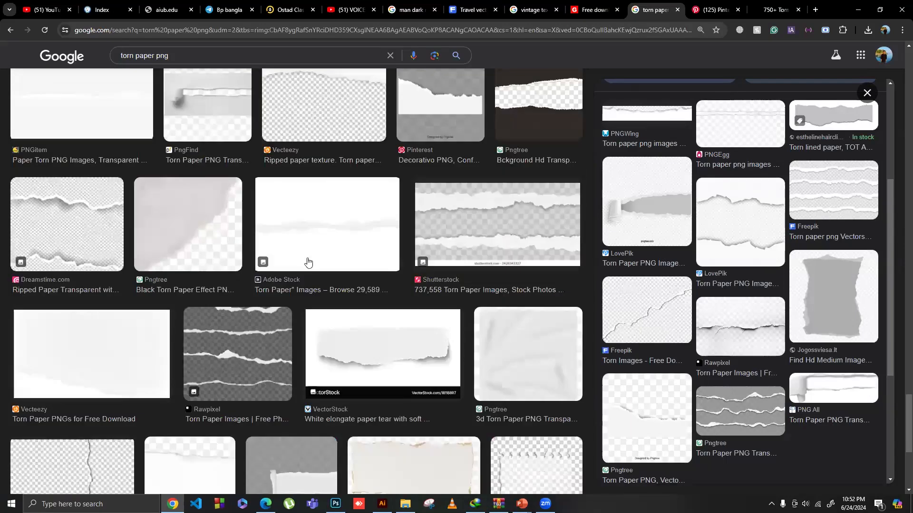
Step: Preview the Ripped Piece Of Paper Png image from oxfordyoga.org.uk and examine its related images and the surrounding results
scroll(308, 262, "down", 3)
left_click(172, 330)
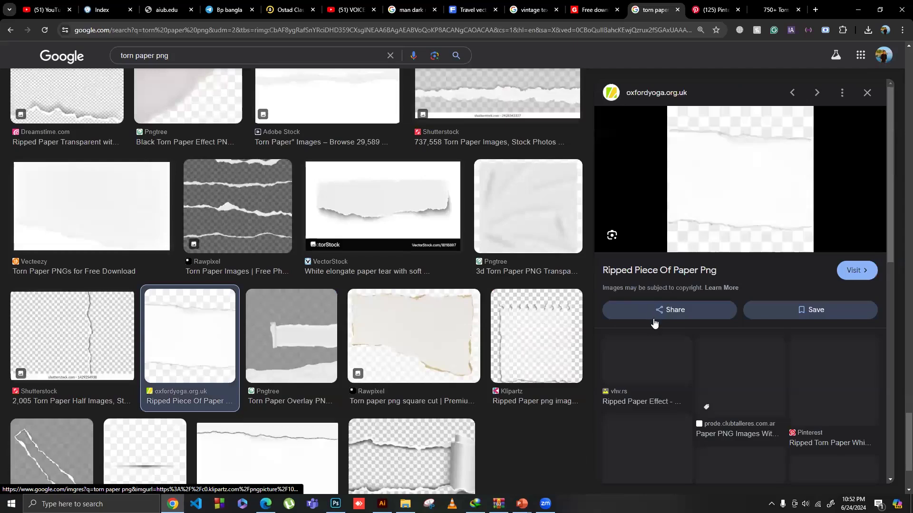
scroll(651, 328, "down", 3)
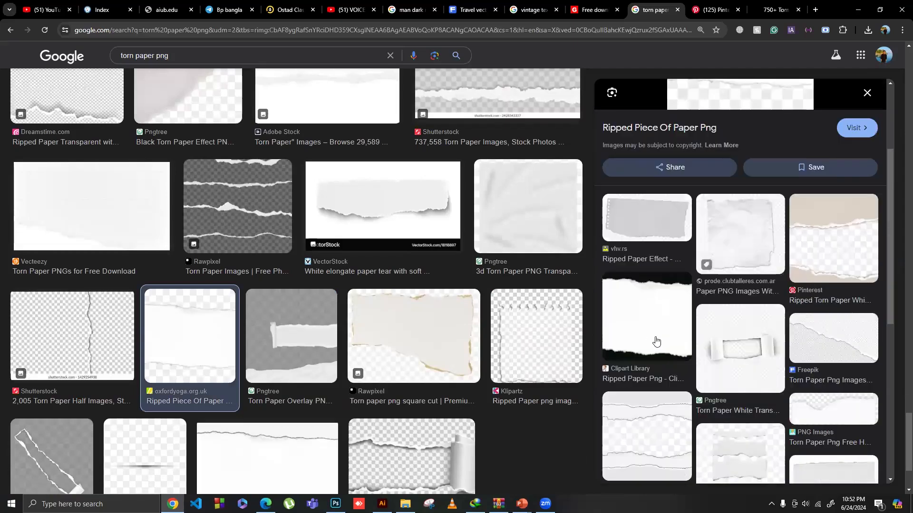
scroll(551, 337, "down", 3)
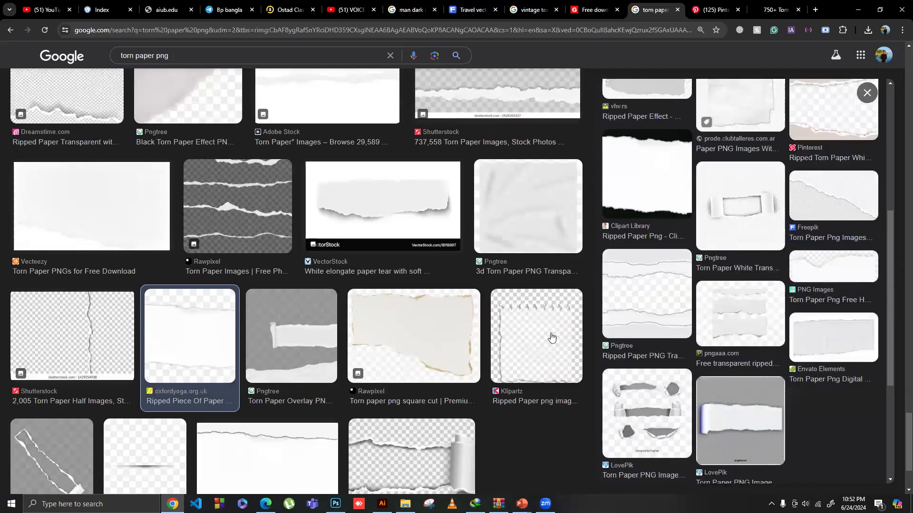
scroll(551, 337, "up", 6)
scroll(483, 288, "up", 2)
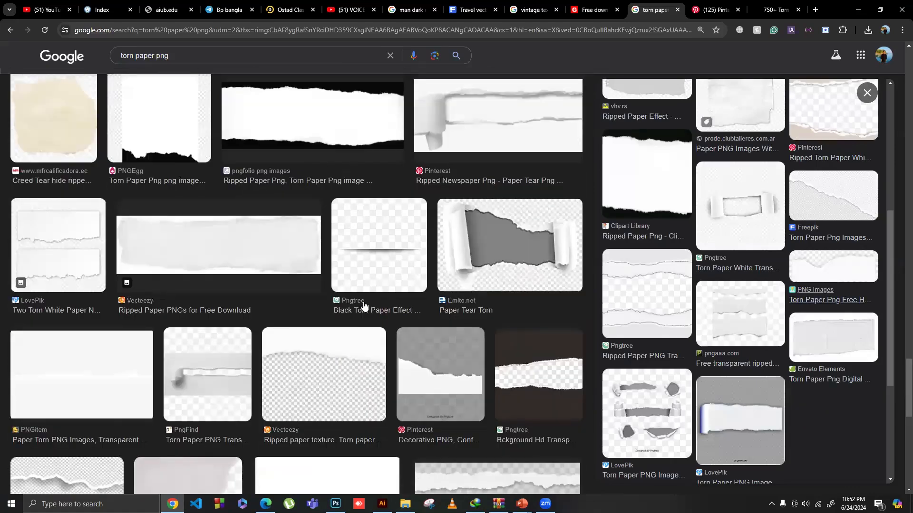
scroll(364, 307, "up", 15)
scroll(364, 307, "up", 6)
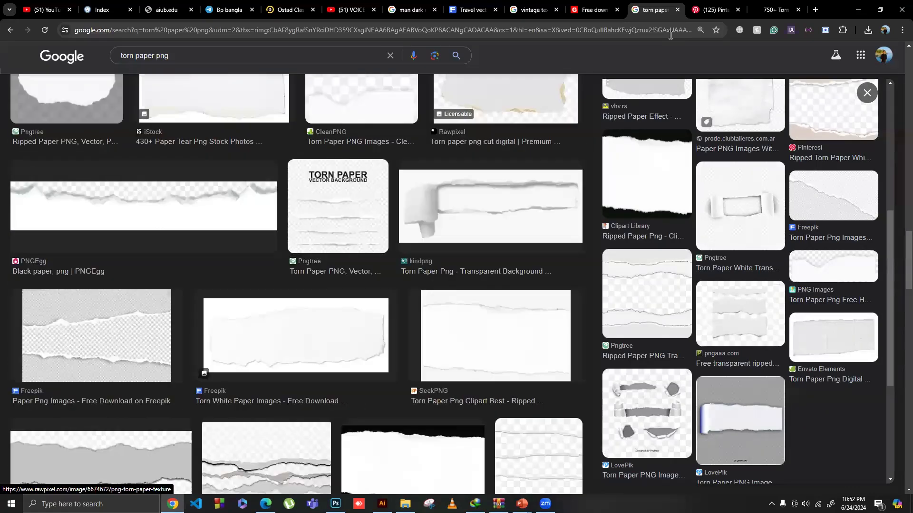
Step: Open the ripped paper sticker's rawpixel source page from its Pinterest pin, and close the Pinterest page
left_click(711, 9)
left_click(288, 236)
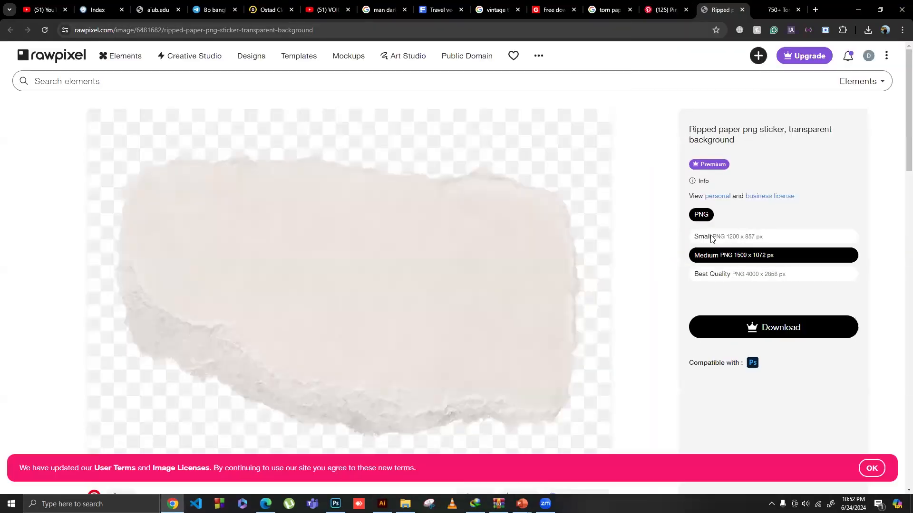
left_click(665, 10)
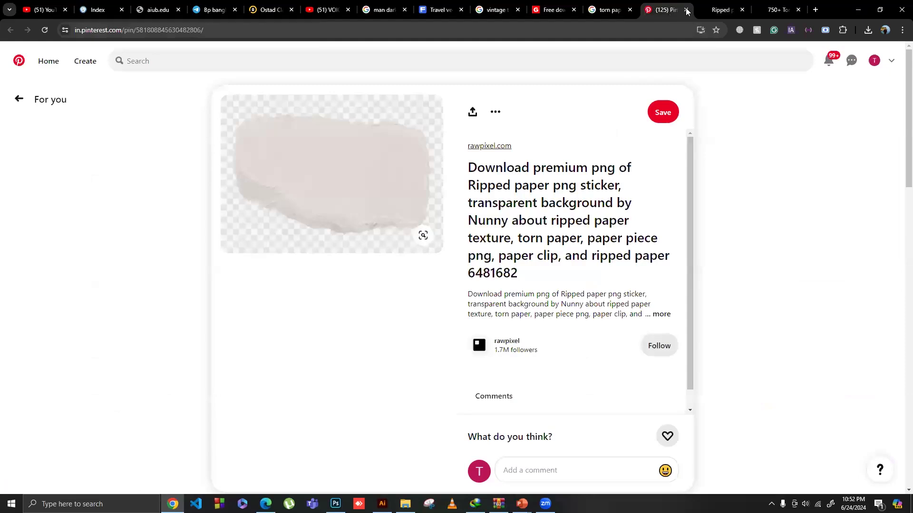
left_click(686, 10)
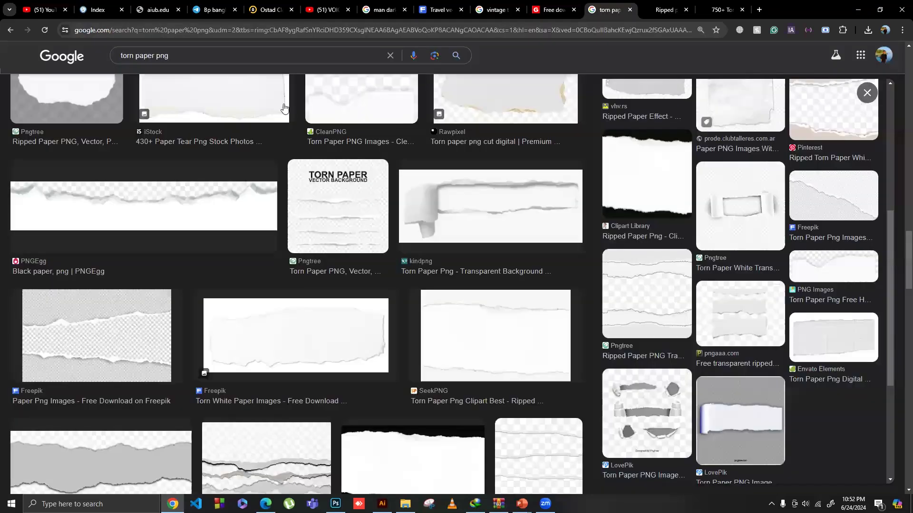
Step: Return to the original torn paper png results and open the PNGWing page behind the dark brown torn paper image
scroll(257, 130, "up", 5)
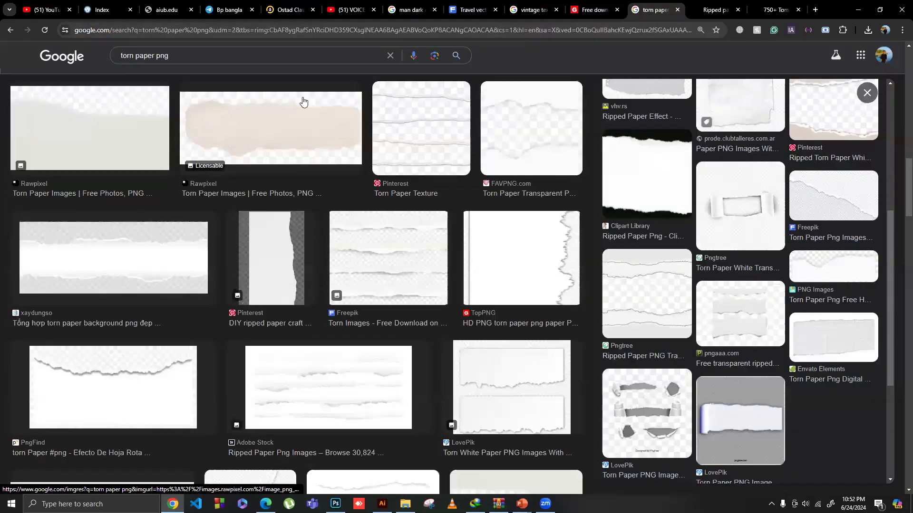
scroll(303, 102, "up", 4)
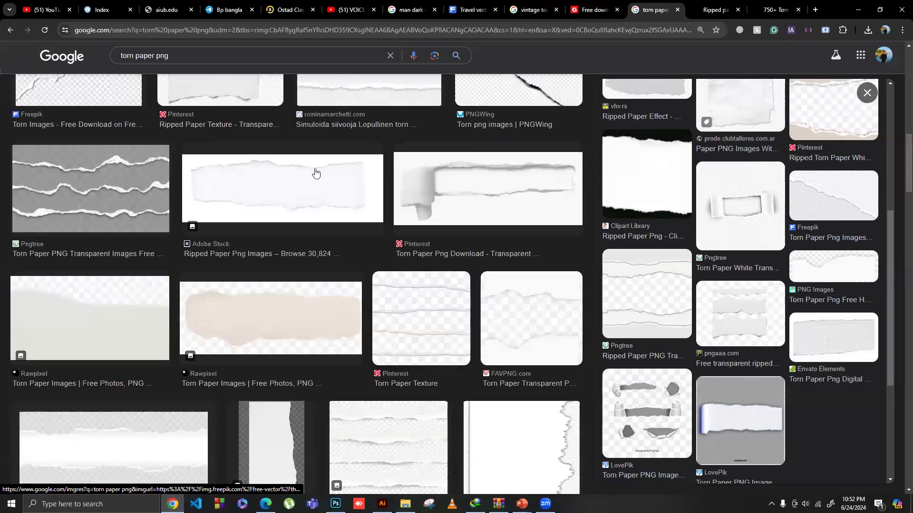
key("alt+Left")
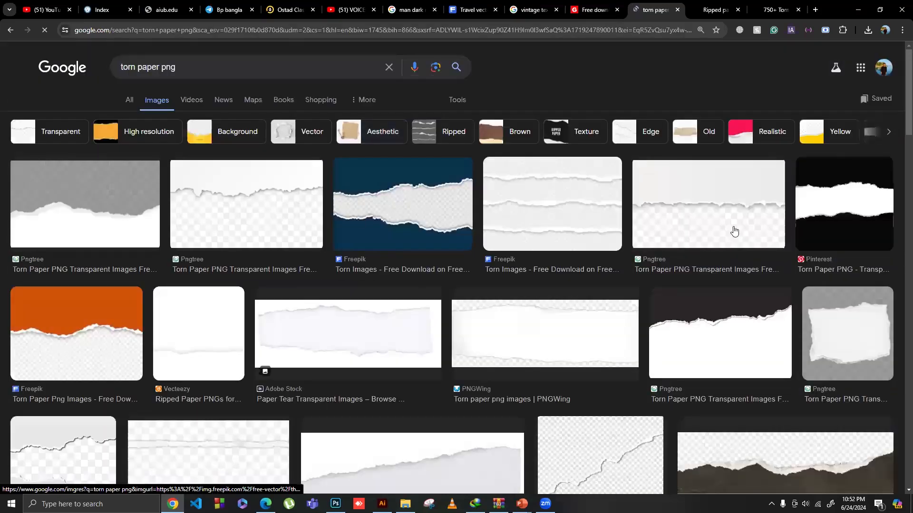
scroll(718, 318, "down", 3)
left_click(718, 315)
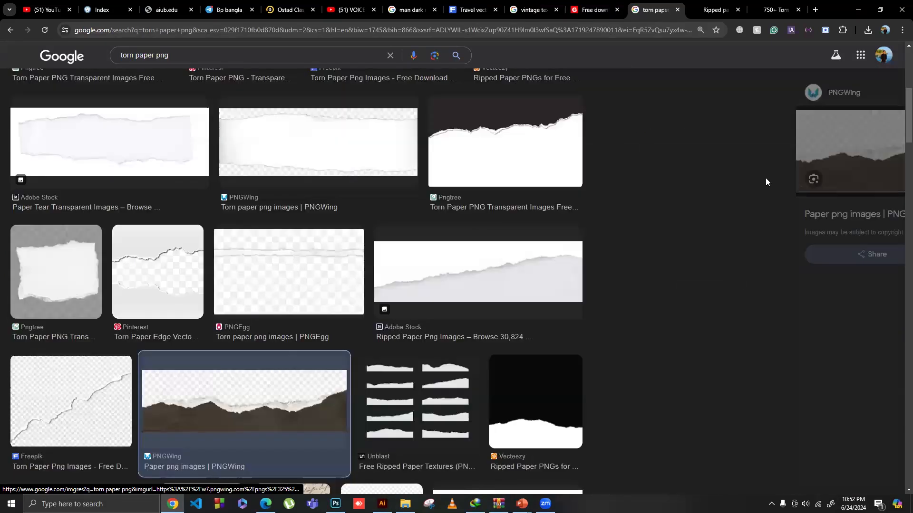
left_click(765, 179)
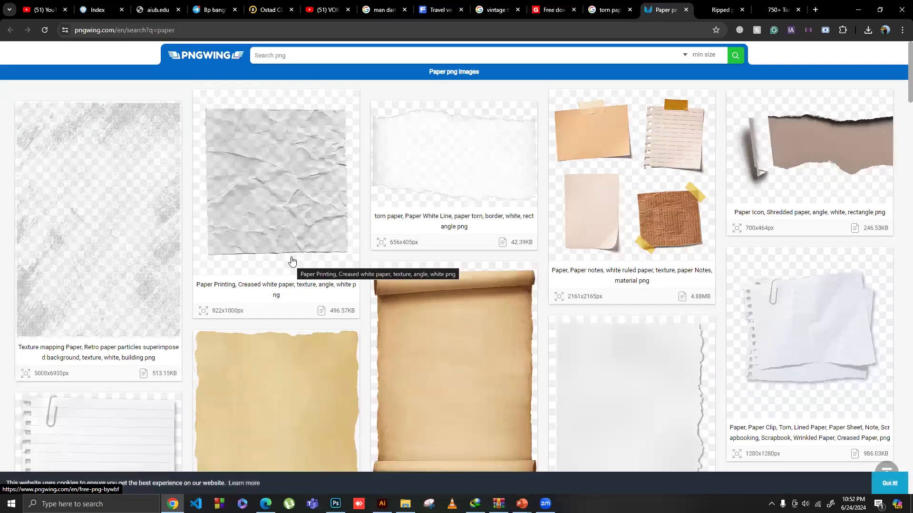
Step: Browse PNGWing's paper images for a suitable torn piece, checking them against the thumbnail in Photoshop
scroll(292, 261, "down", 6)
scroll(286, 456, "down", 5)
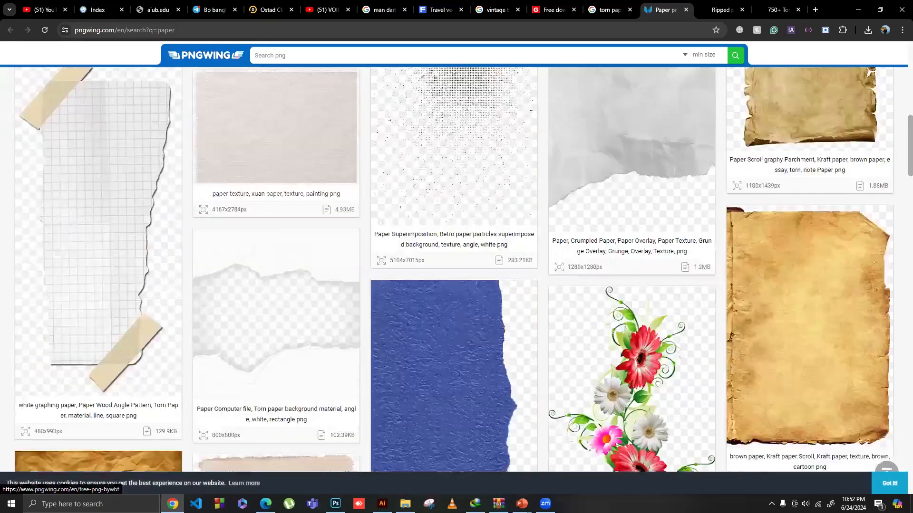
scroll(286, 455, "down", 2)
key("alt+Tab")
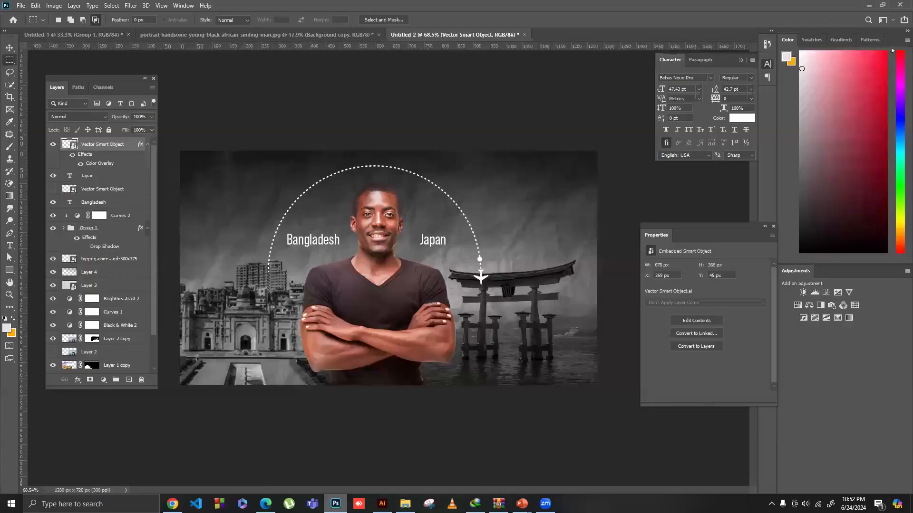
key("alt+Tab")
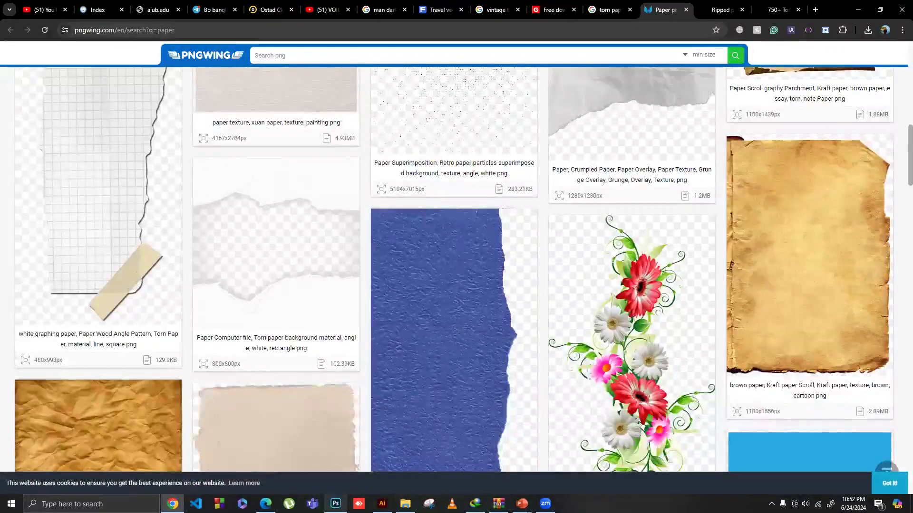
key("alt+Tab")
key("alt+Tab")
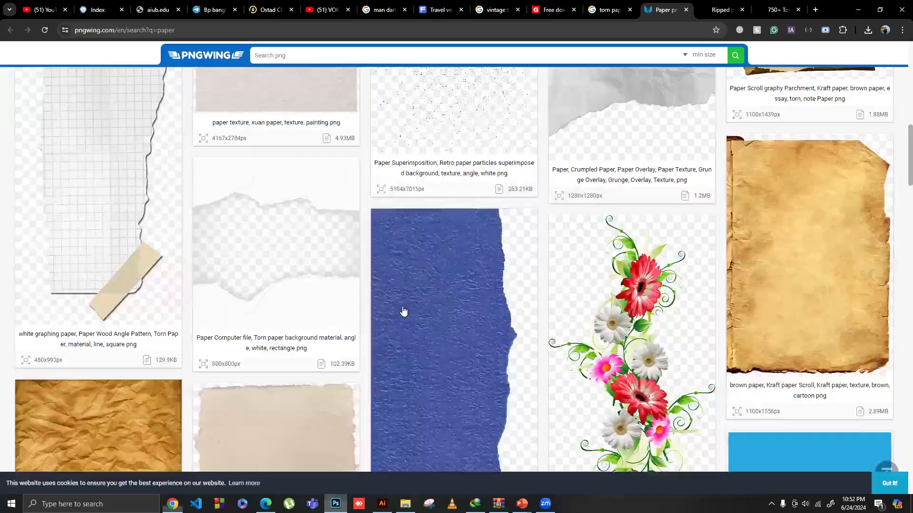
scroll(403, 311, "up", 5)
scroll(403, 311, "up", 8)
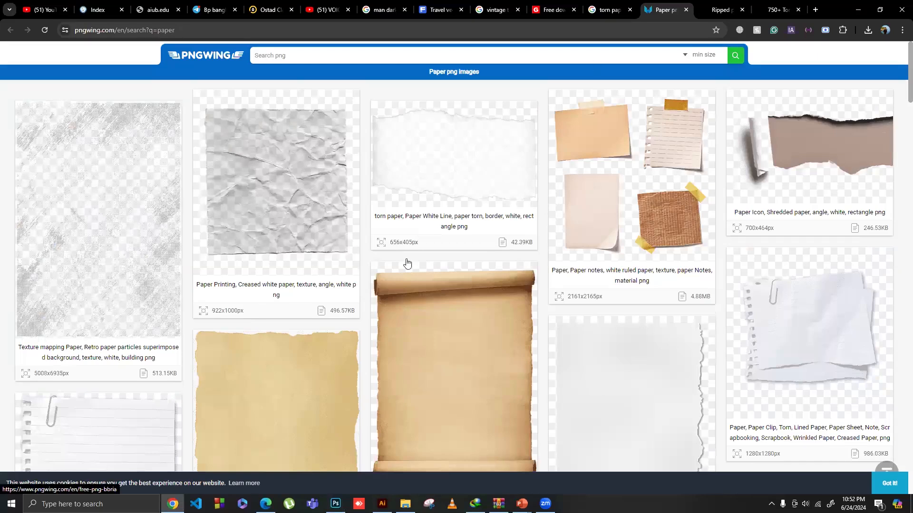
scroll(406, 263, "down", 15)
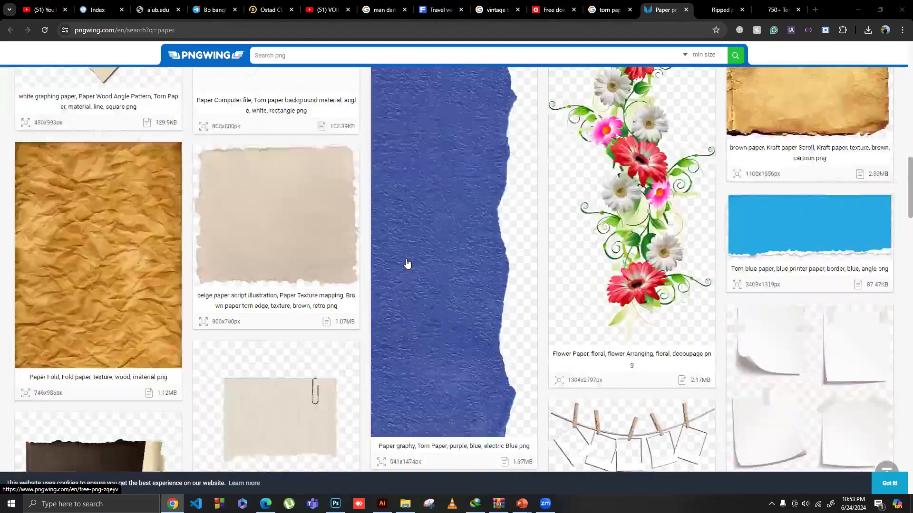
scroll(407, 263, "down", 3)
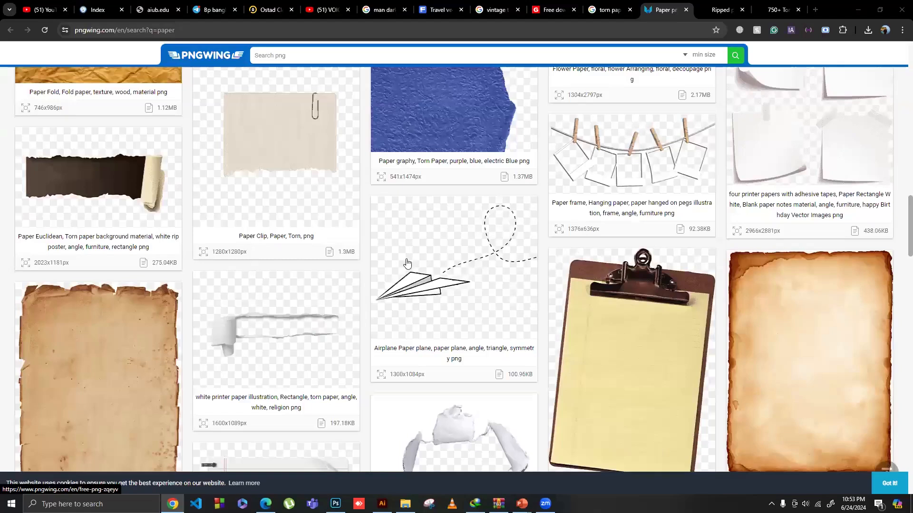
Step: Open the dark torn-paper PNG with the curled edge in the search results and go to its download page
scroll(407, 263, "down", 3)
left_click(147, 182)
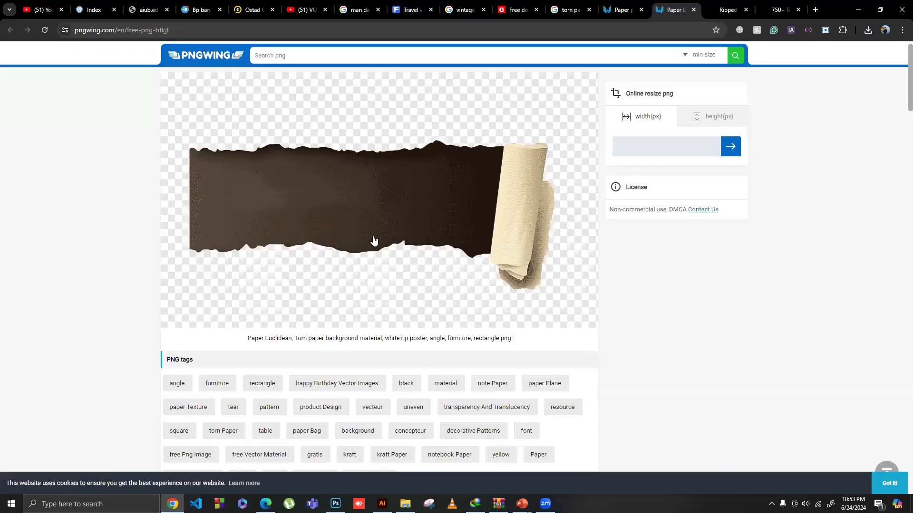
scroll(373, 241, "down", 8)
left_click(491, 247)
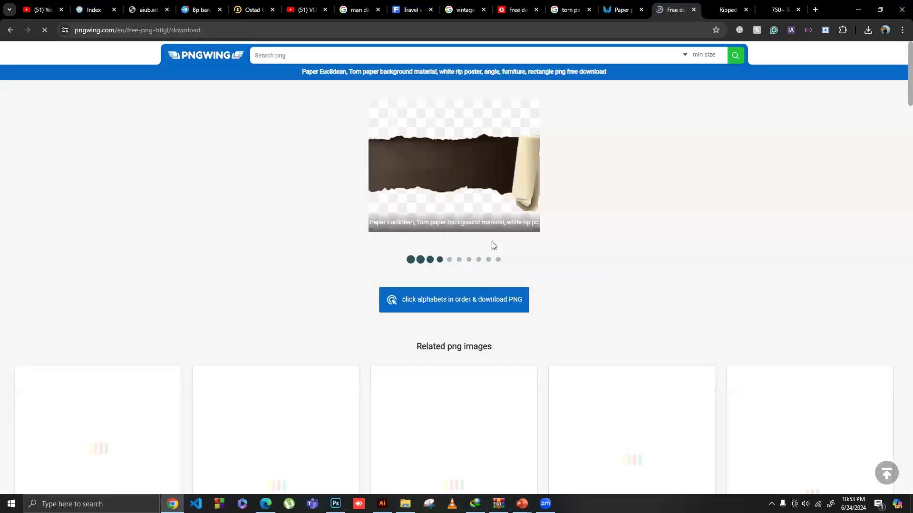
Step: Complete the character-order challenge to download the torn-paper PNG
left_click(479, 299)
left_click(413, 319)
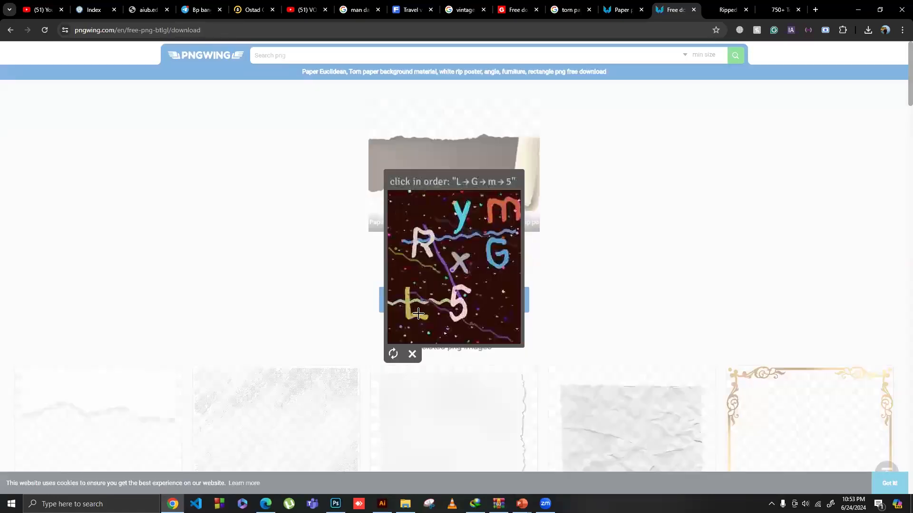
left_click(493, 264)
left_click(496, 209)
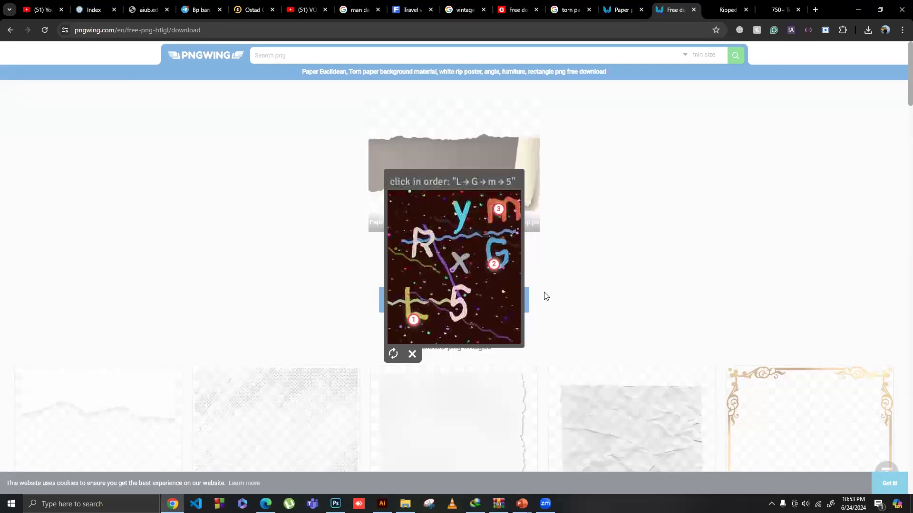
left_click(457, 302)
Step: Try placing the grunge texture image in the Photoshop composition above Curves 2, and rename Group 1 as Model
left_click_drag(535, 234, 388, 241)
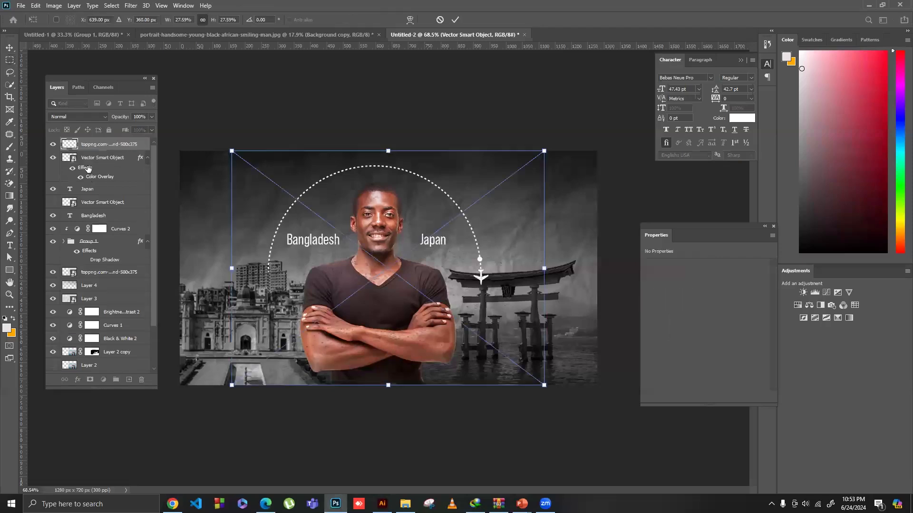
left_click_drag(90, 149, 98, 224)
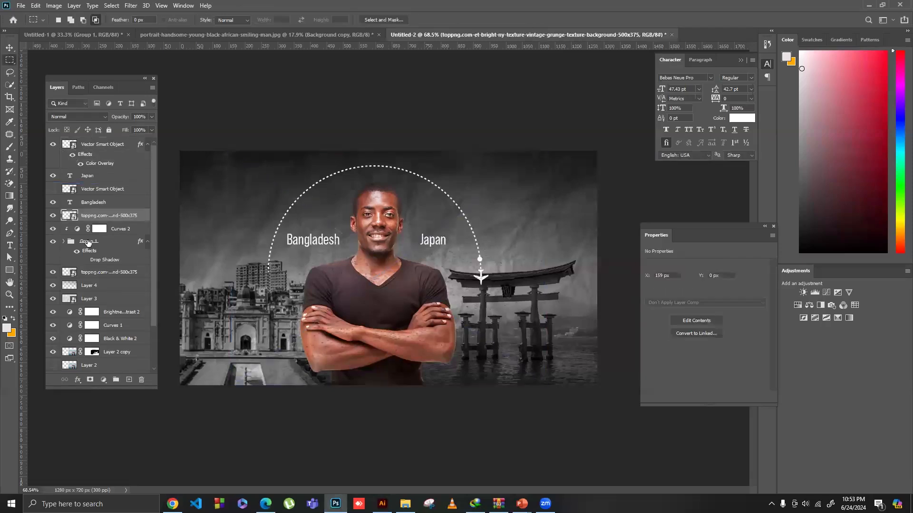
double_click(88, 242)
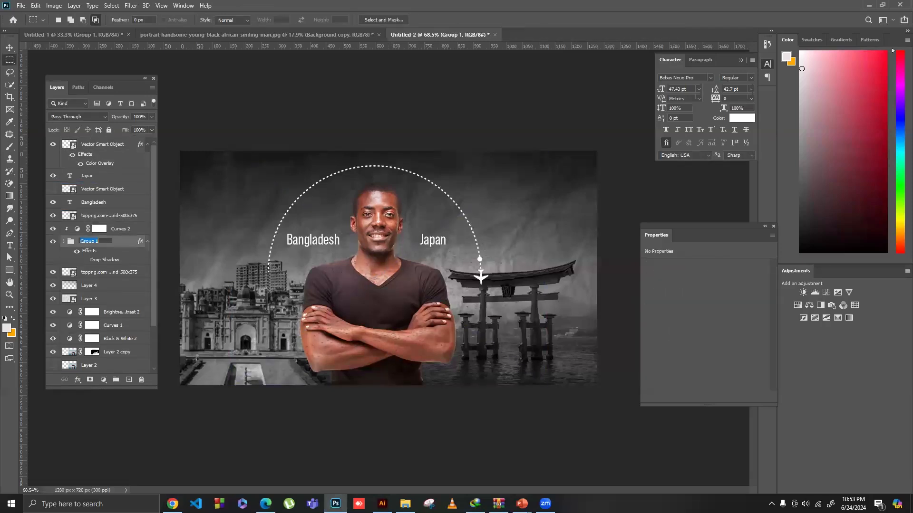
type("Model")
left_click(109, 215)
left_click(110, 214)
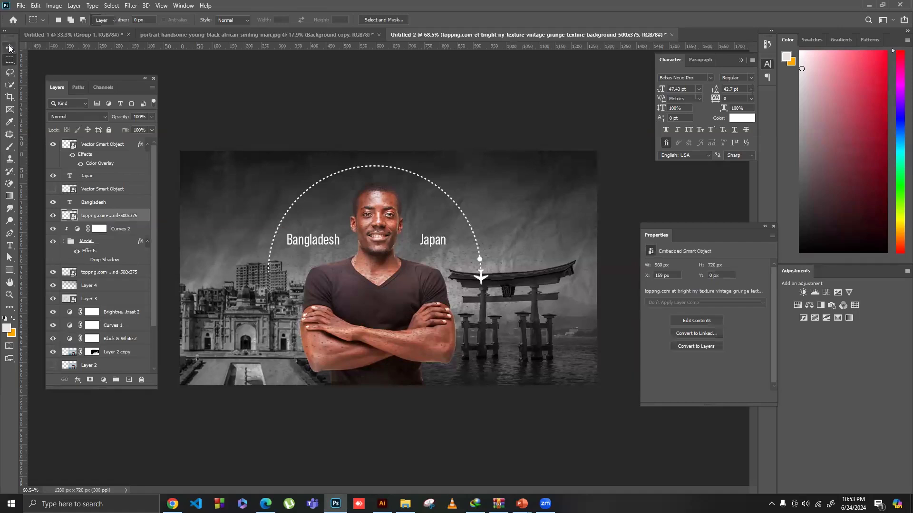
Step: Try the grunge texture layer at the head of the layer stack and back above Curves 2
key("v")
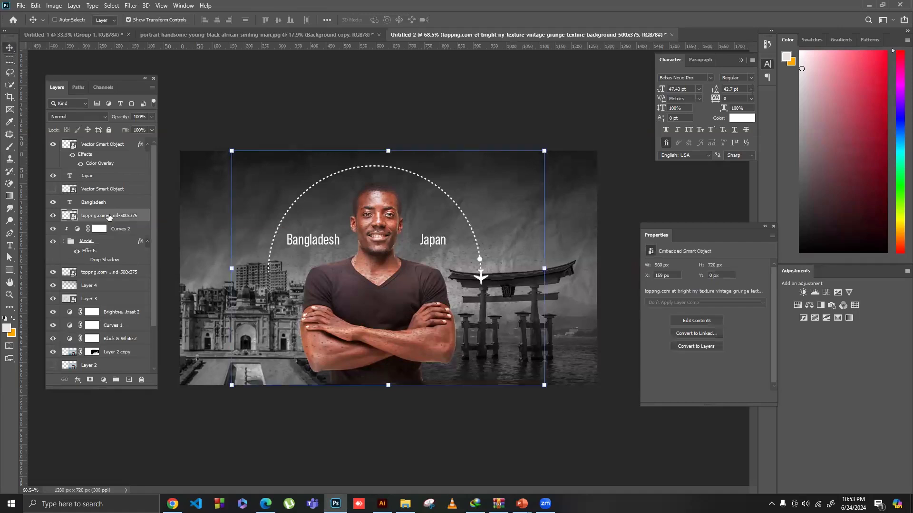
left_click_drag(109, 217, 106, 151)
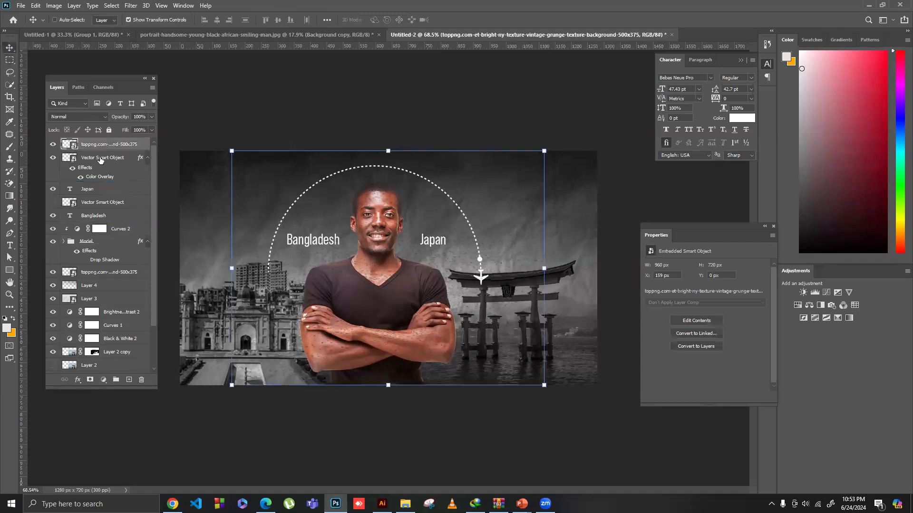
left_click(54, 145)
key("ctrl+z")
key("ctrl+shift+z")
left_click_drag(167, 182, 124, 221)
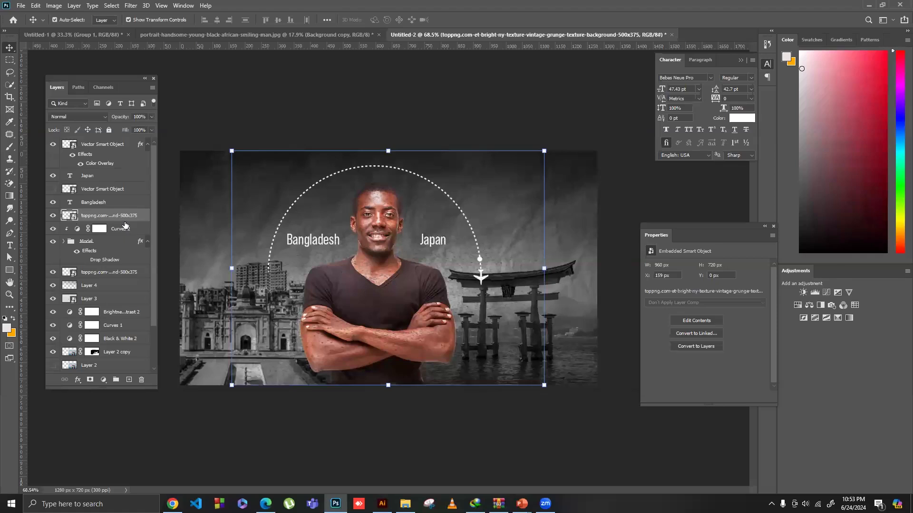
Step: Undo the grunge texture placement and the group rename
key("ctrl+z")
key("ctrl+z")
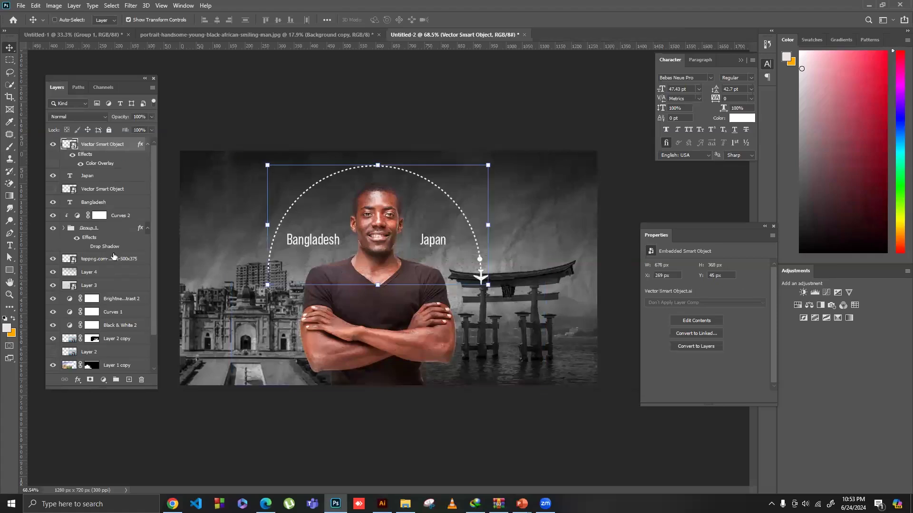
key("ctrl+z")
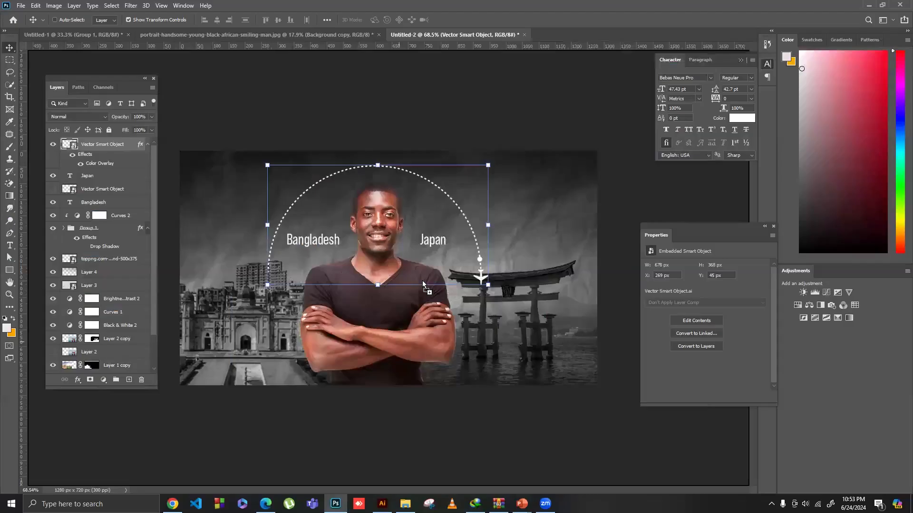
Step: Place the downloaded pngwing.com (5) torn-paper image in the composition and move its layer directly above Curves 2
left_click_drag(422, 280, 422, 280)
key("Return")
left_click_drag(111, 146, 102, 220)
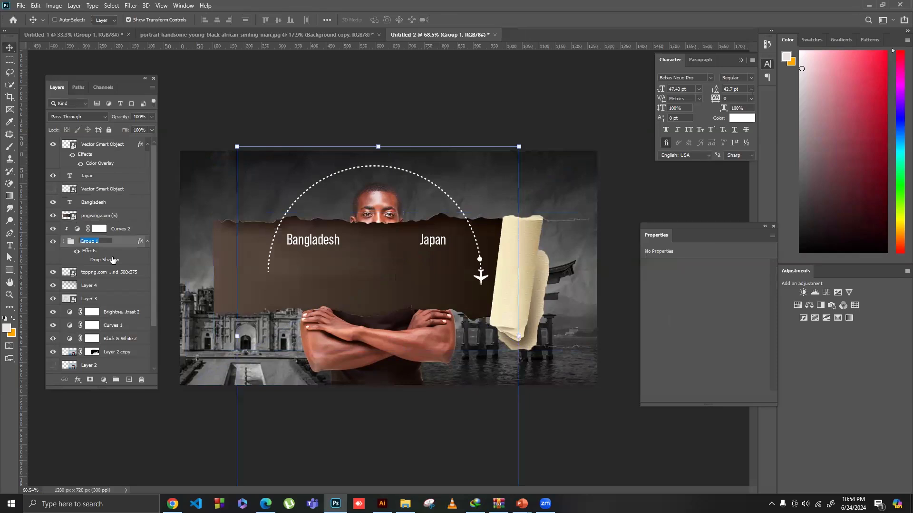
Step: Rename Group 1, which holds the man's cutout, as Model
type("Model")
key("Return")
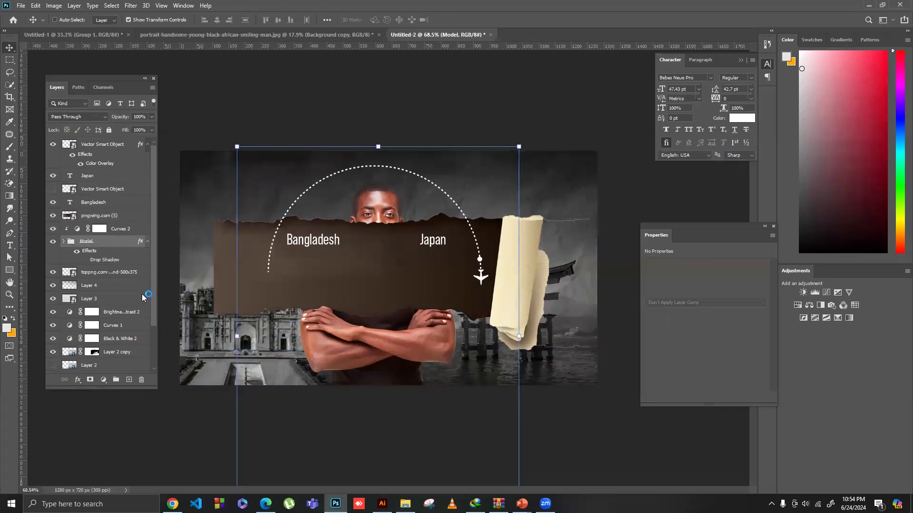
Step: Clip the torn-paper layer to the Model group and scale it to about 13% as a strip across the man's eyes
right_click(100, 215)
left_click(121, 293)
left_click_drag(404, 353, 409, 161)
left_click_drag(408, 220, 408, 220)
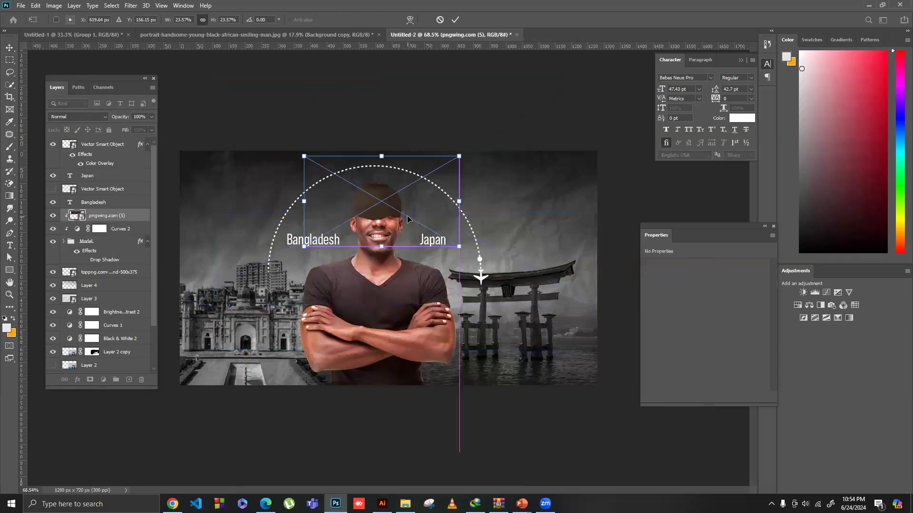
key("ctrl+0")
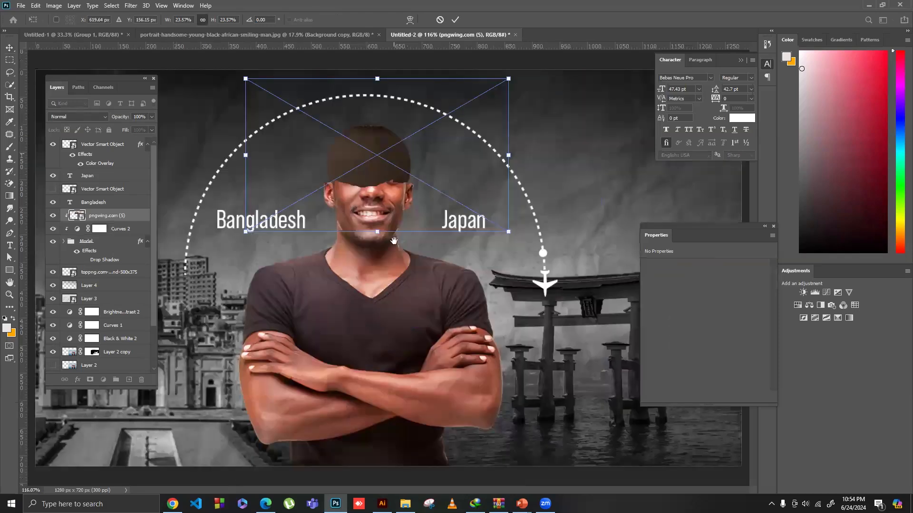
scroll(400, 176, "up", 3)
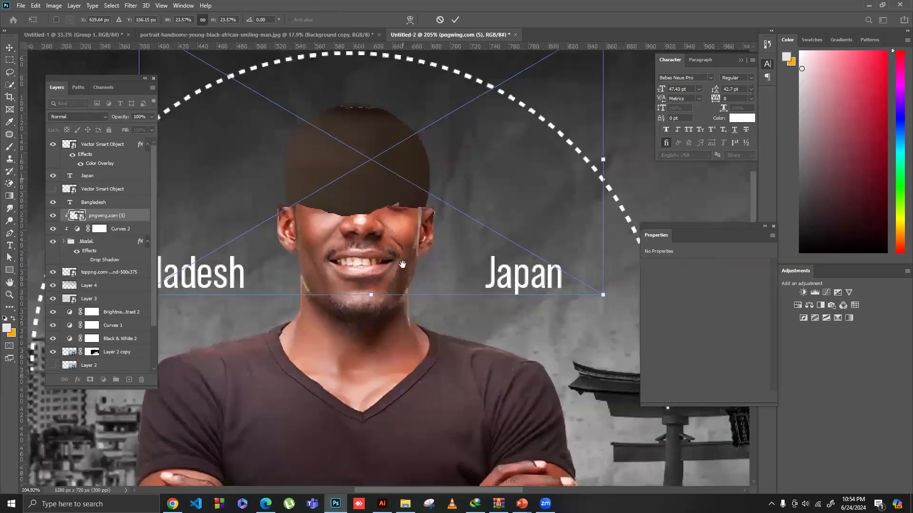
scroll(380, 152, "up", 3)
left_click_drag(376, 145, 376, 257)
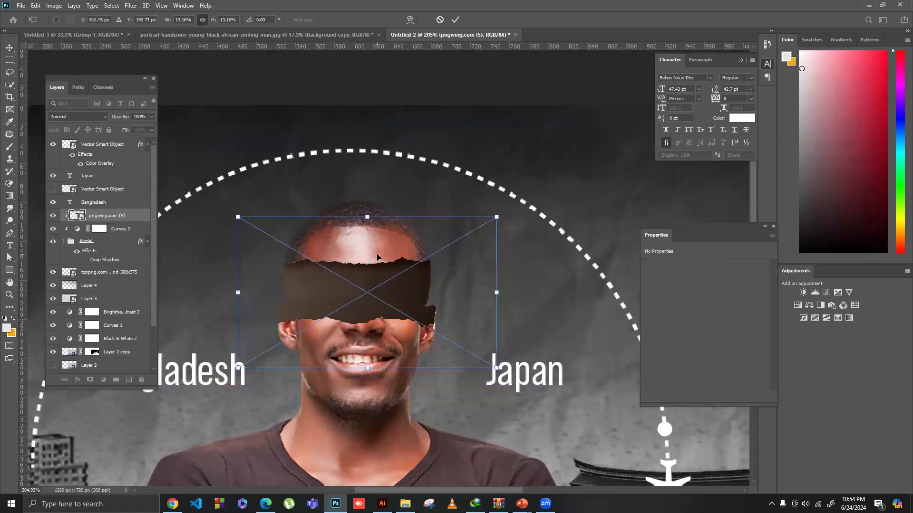
key("Return")
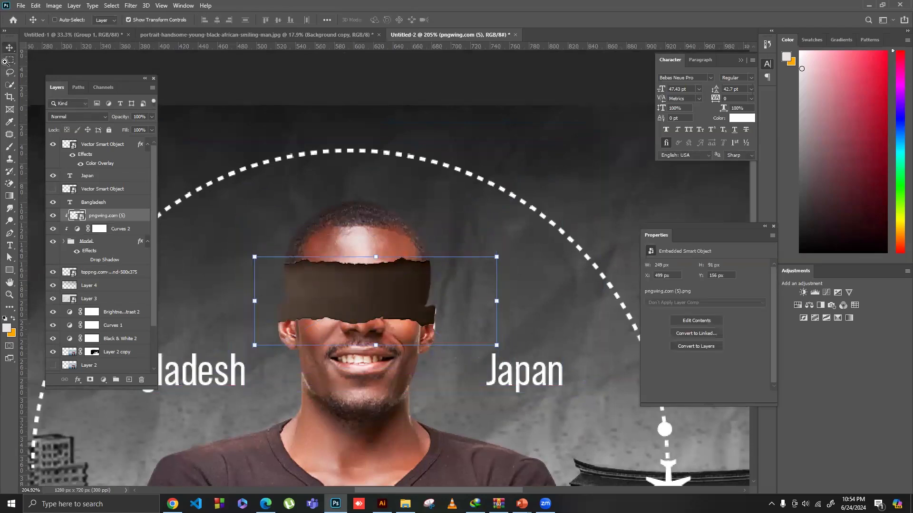
Step: Check how the clipped paper strip over the man's eyes looks within the whole composition
key("m")
left_click_drag(363, 218, 371, 231)
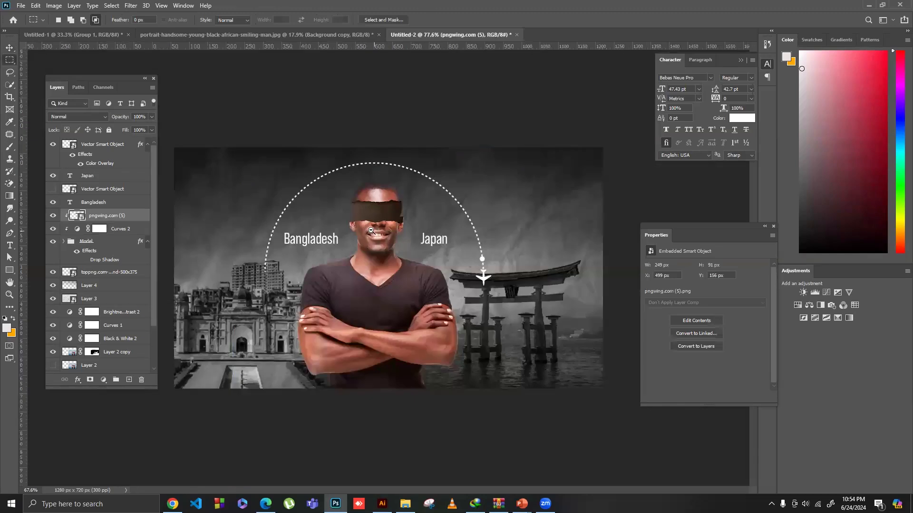
scroll(371, 230, "up", 1)
scroll(328, 200, "up", 2)
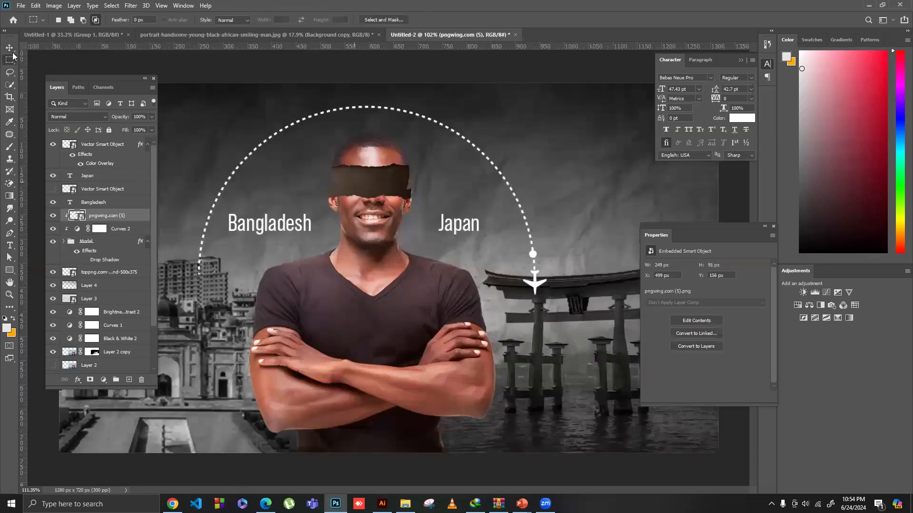
scroll(362, 123, "up", 1)
key("v")
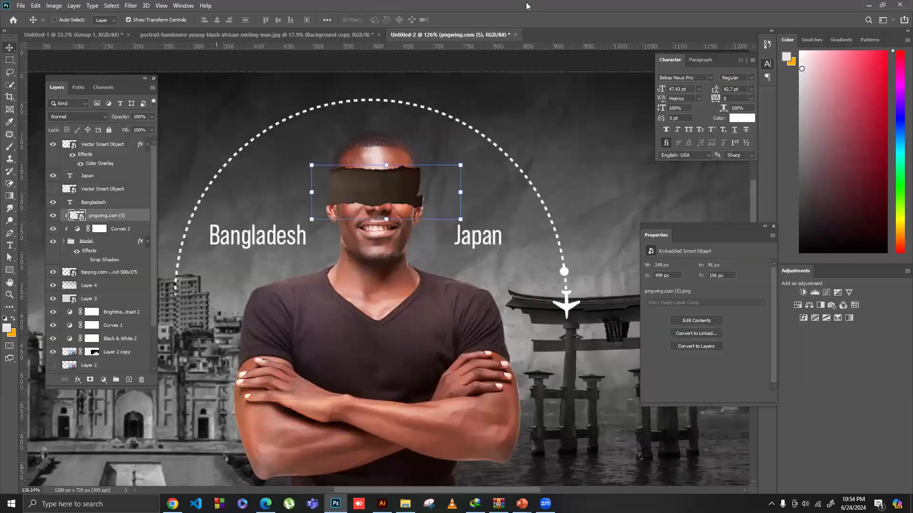
key("alt+Tab")
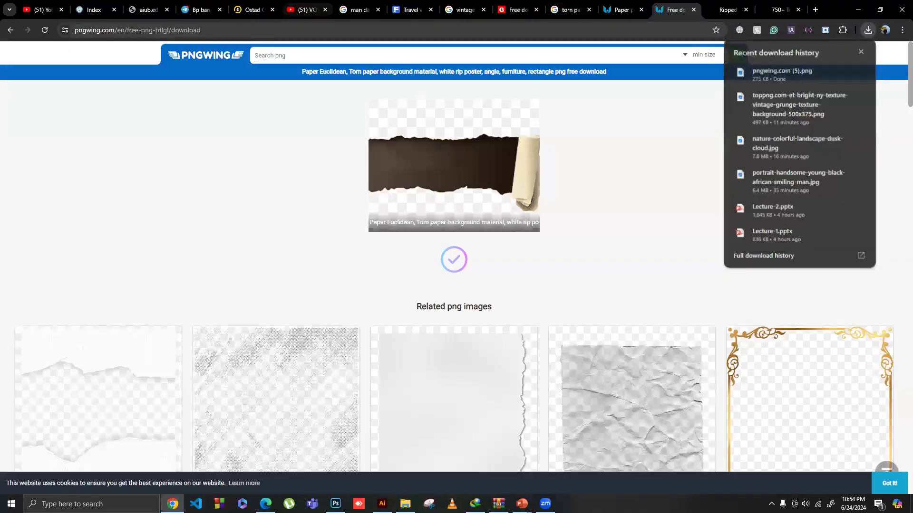
key("alt+Tab")
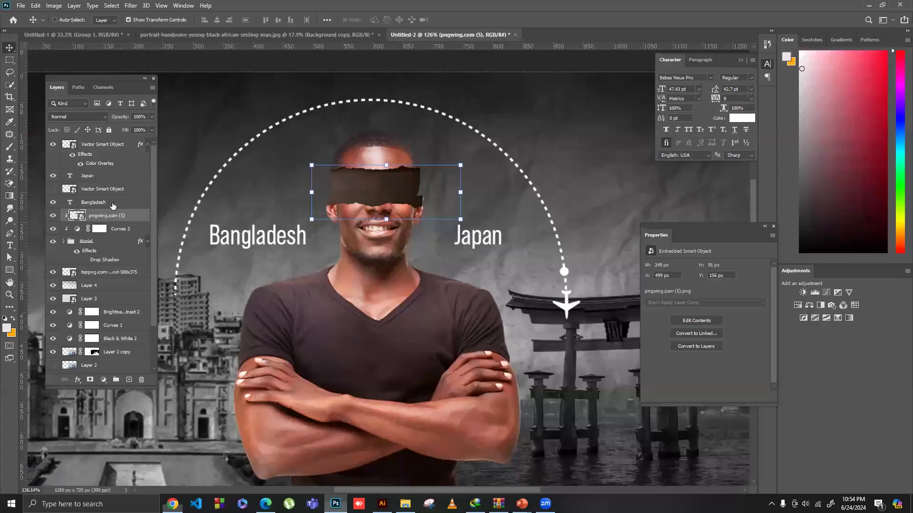
Step: Duplicate the Bangladesh text onto the torn-paper strip and change the copy to "????"
left_click(262, 237, "ctrl")
left_click_drag(263, 237, 393, 199)
scroll(394, 200, "up", 1)
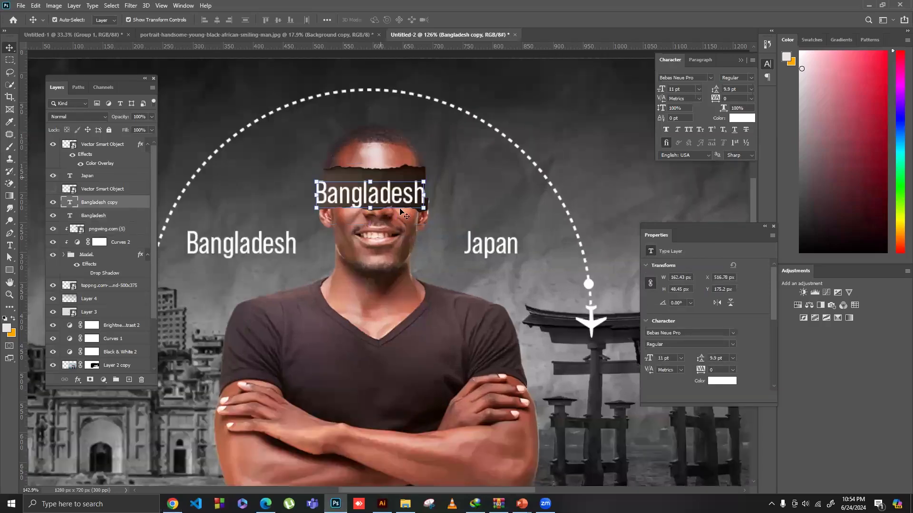
scroll(401, 210, "up", 5)
double_click(400, 208)
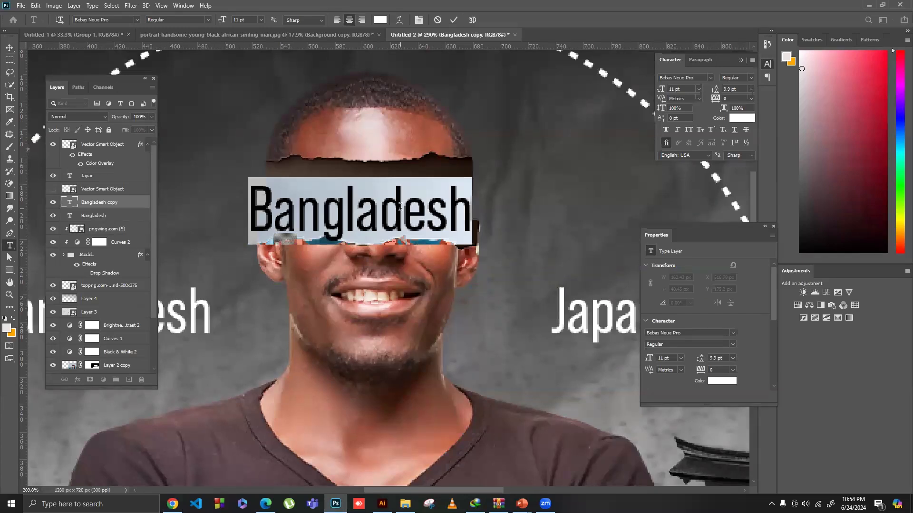
type("??")
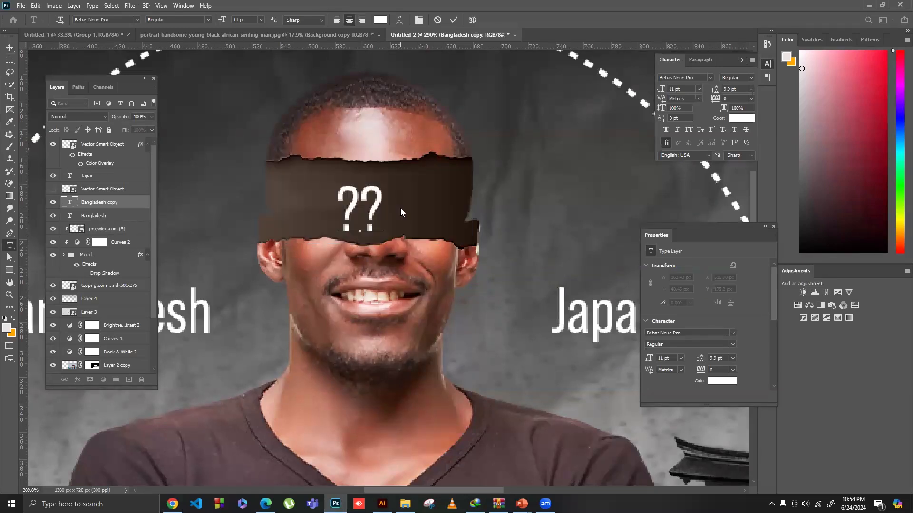
type("??")
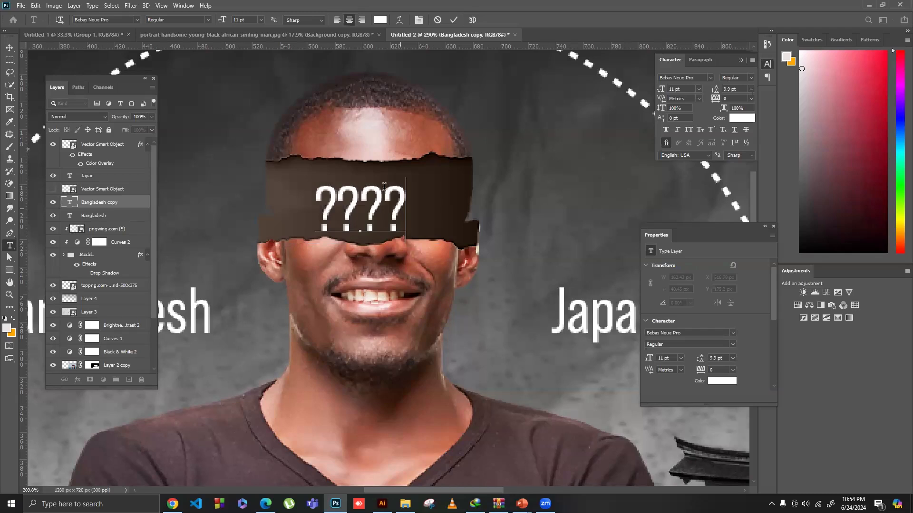
key("ctrl+Return")
Step: Move the "????" text slightly up and to the right so it sits centred on the paper strip
left_click_drag(375, 207, 378, 200)
key("Right")
key("Right")
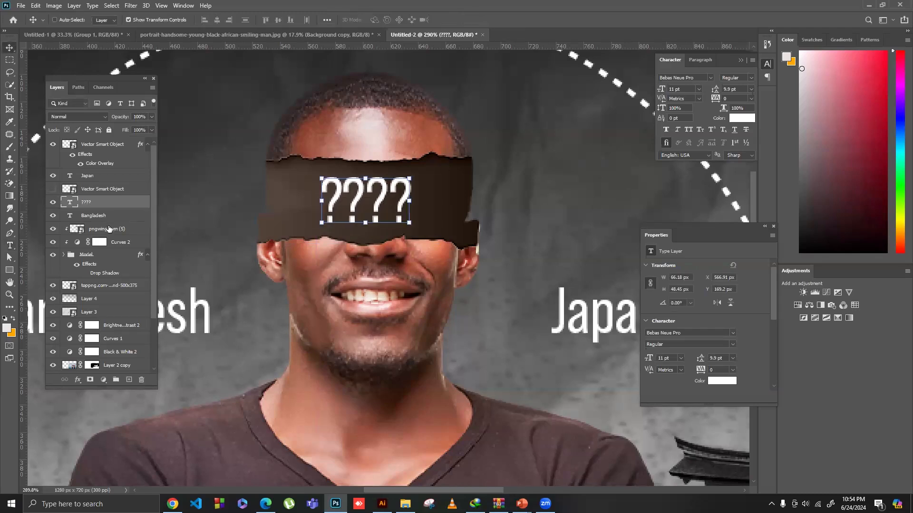
Step: Review the whole composition and its layers, then switch to Chrome to view the Voice of Dhaka YouTube thumbnails for reference
left_click(112, 230)
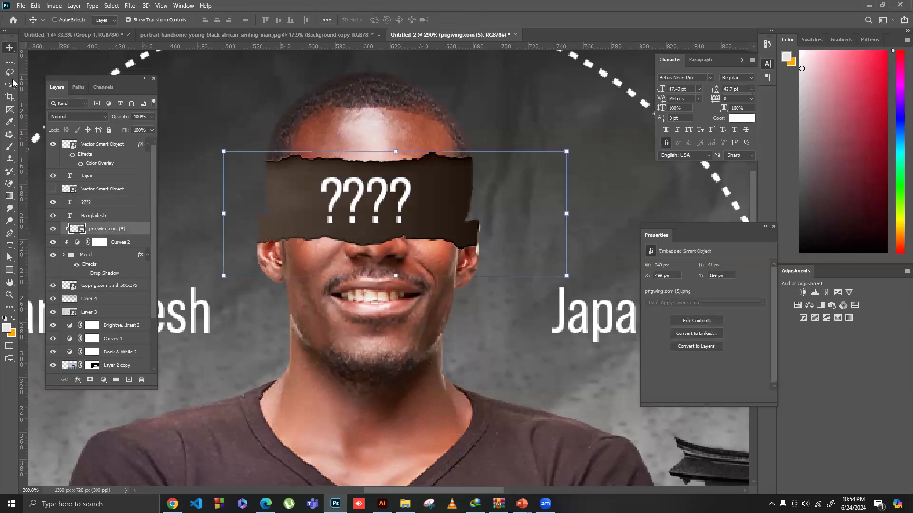
left_click(9, 60)
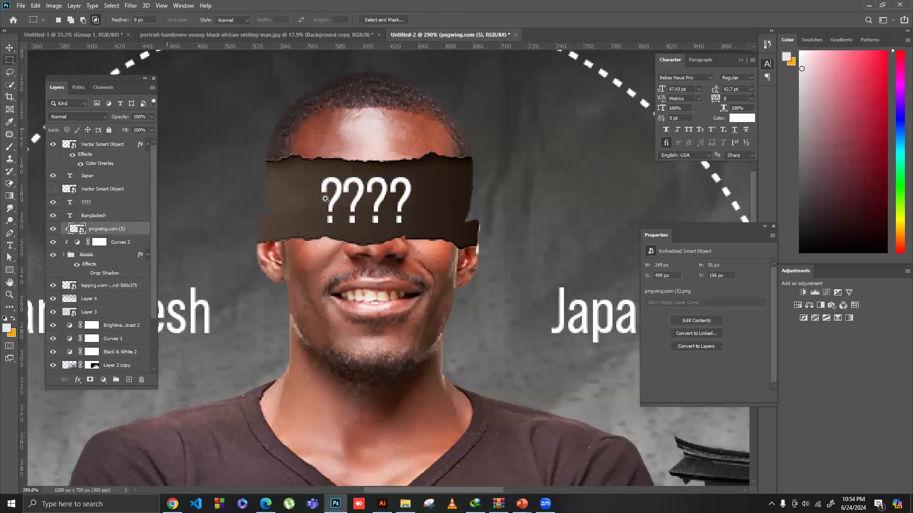
key("ctrl+0")
scroll(325, 226, "down", 1)
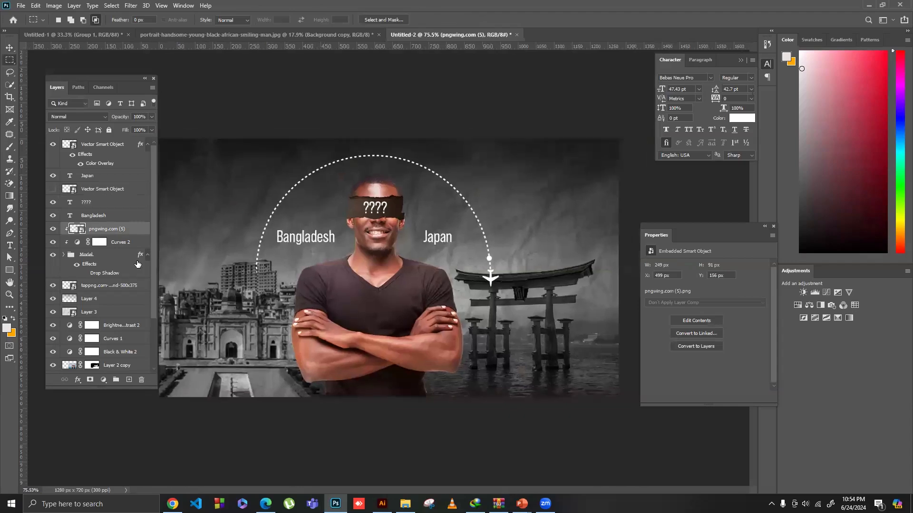
scroll(105, 270, "down", 3)
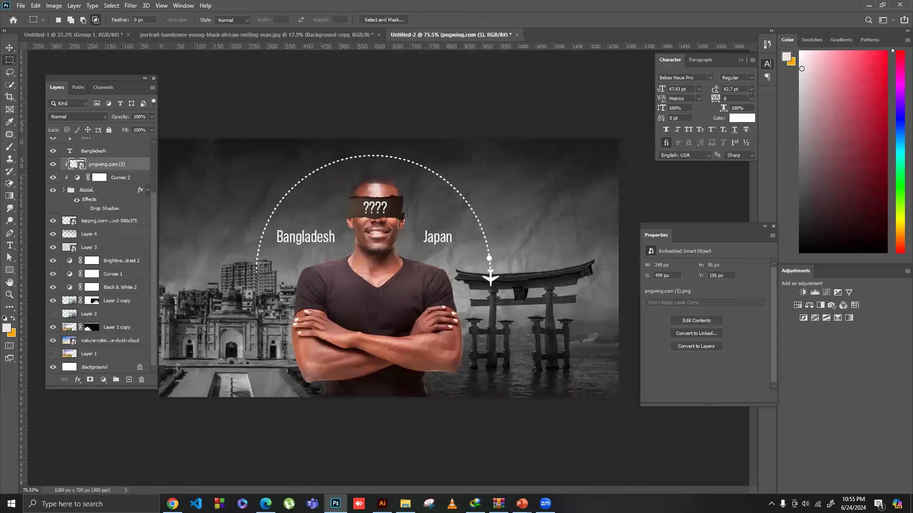
key("alt+Tab")
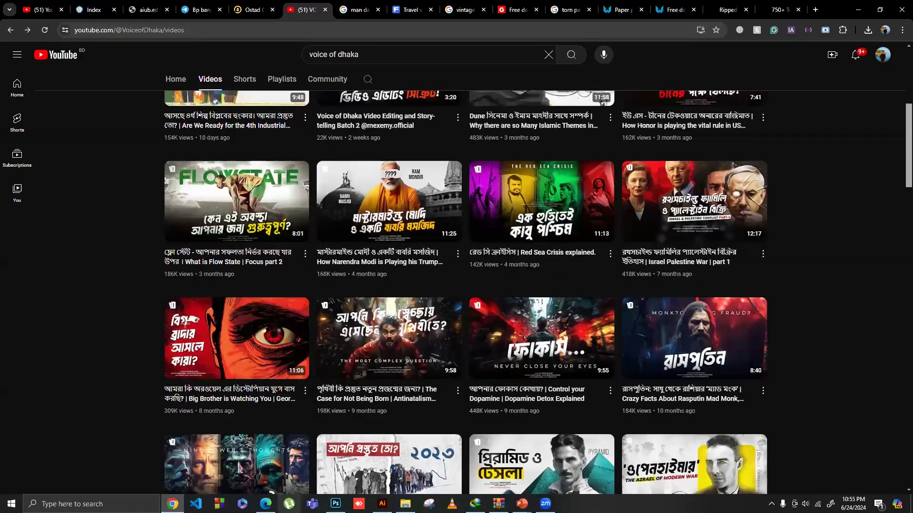
Step: Back in Photoshop, add a new topmost layer with a black-to-transparent gradient rising about 492 px from the canvas's bottom edge
key("alt+Tab")
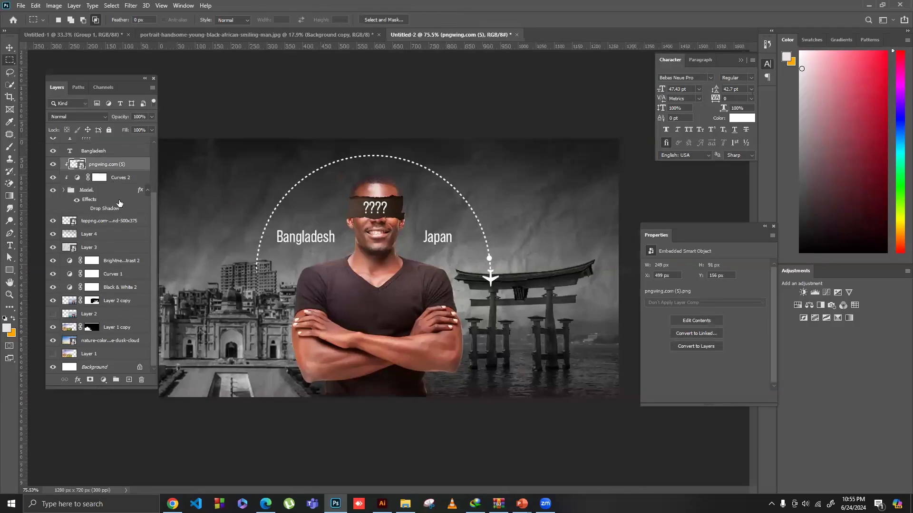
scroll(116, 193, "up", 3)
left_click(107, 152)
left_click(129, 380)
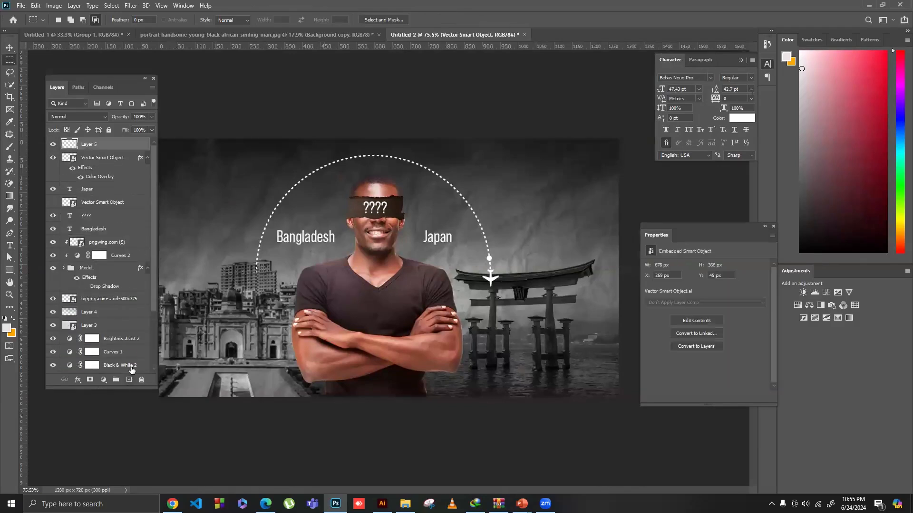
key("g")
left_click(66, 18)
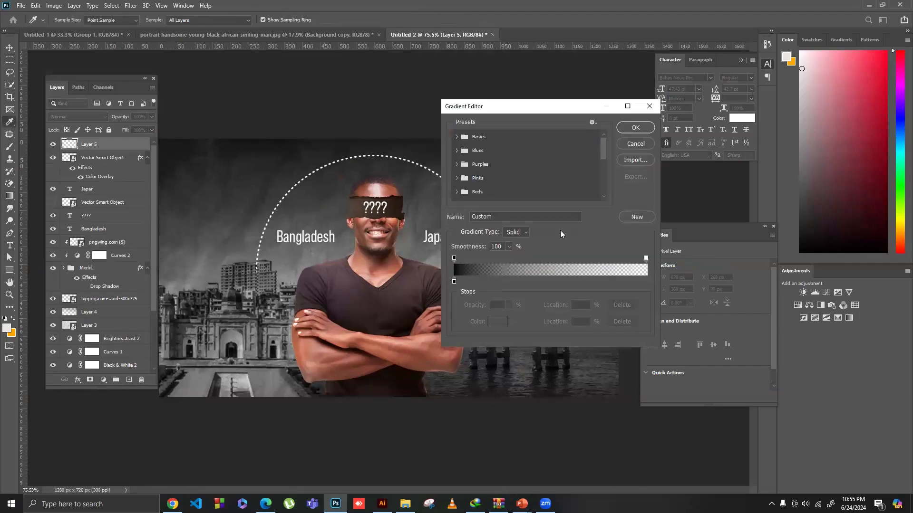
key("Return")
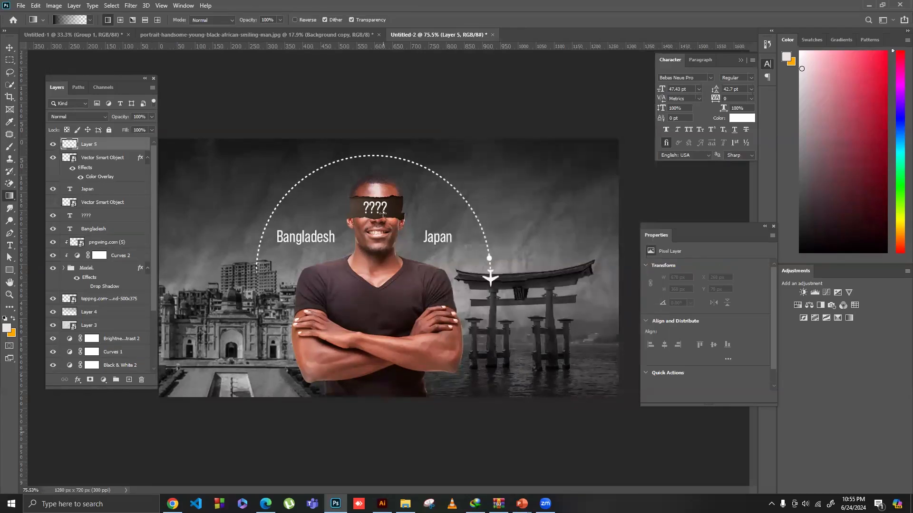
left_click_drag(382, 216, 382, 216)
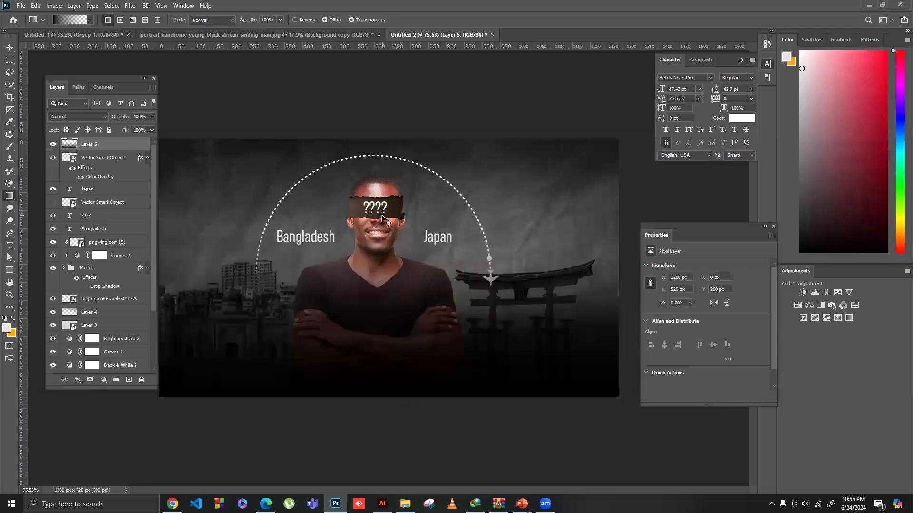
key("ctrl+z")
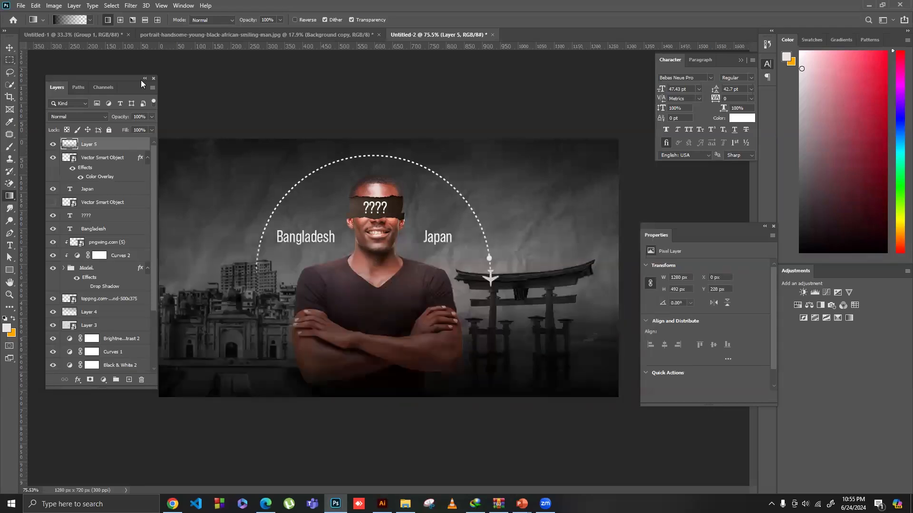
Step: Distort the gradient layer so its top edge slants upward toward the Japan side, making it about 529 px tall
key("v")
left_click_drag(379, 193, 380, 210)
left_click_drag(621, 218, 624, 193)
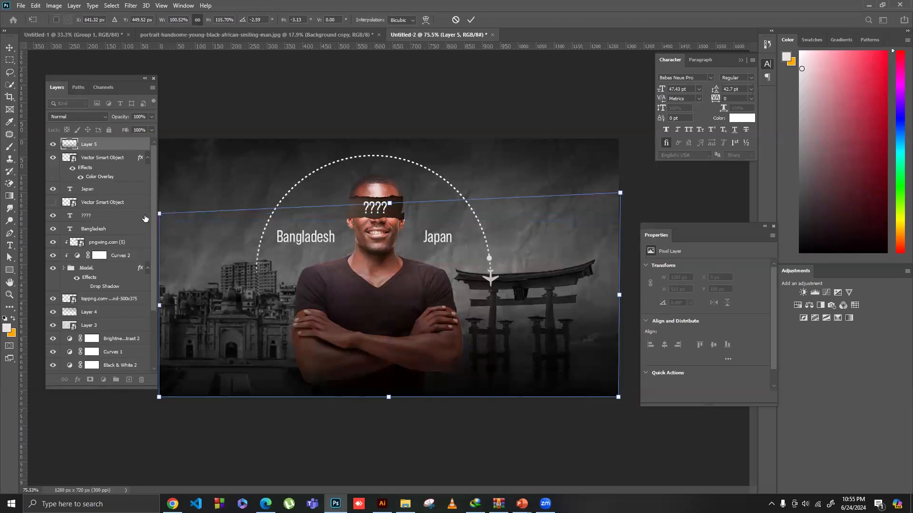
left_click(9, 61)
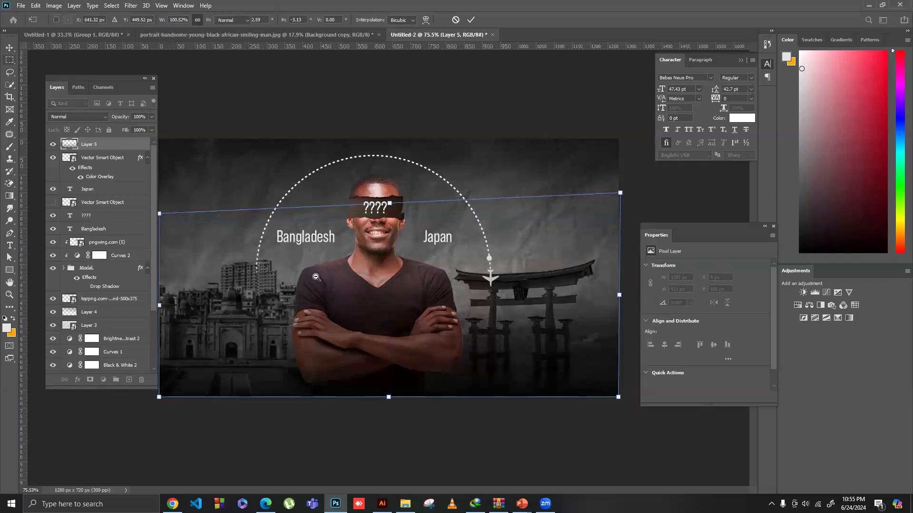
scroll(313, 277, "up", 1)
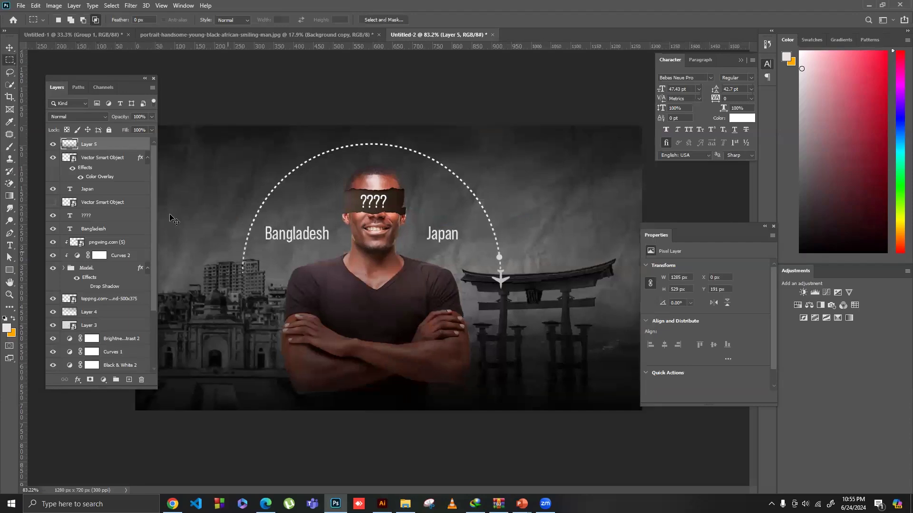
Step: Duplicate the gradient layer and set the copy's fill to 57%
key("ctrl+j")
left_click_drag(151, 129, 131, 141)
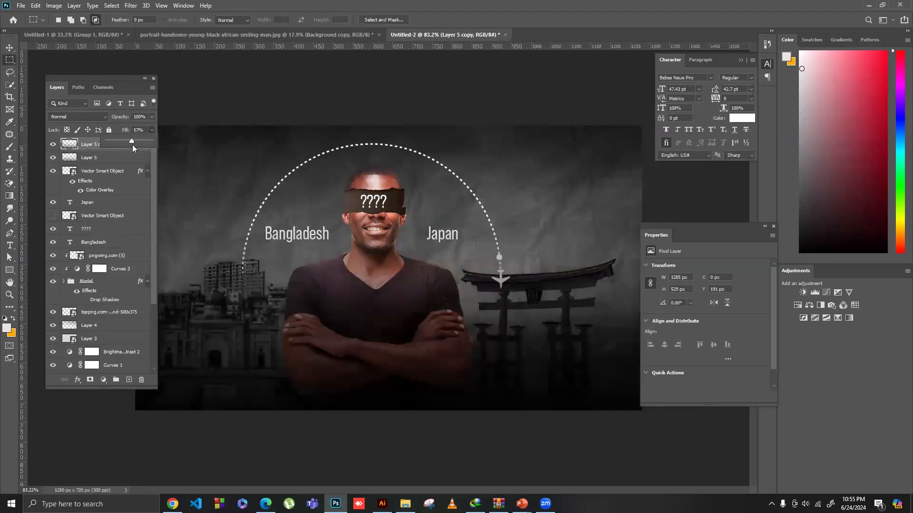
left_click_drag(133, 141, 94, 150)
Step: Try placing the gradient copy just above the paper strip as a clipping mask on the model, then undo it
left_click_drag(152, 261, 115, 245)
right_click(116, 242)
left_click(154, 276)
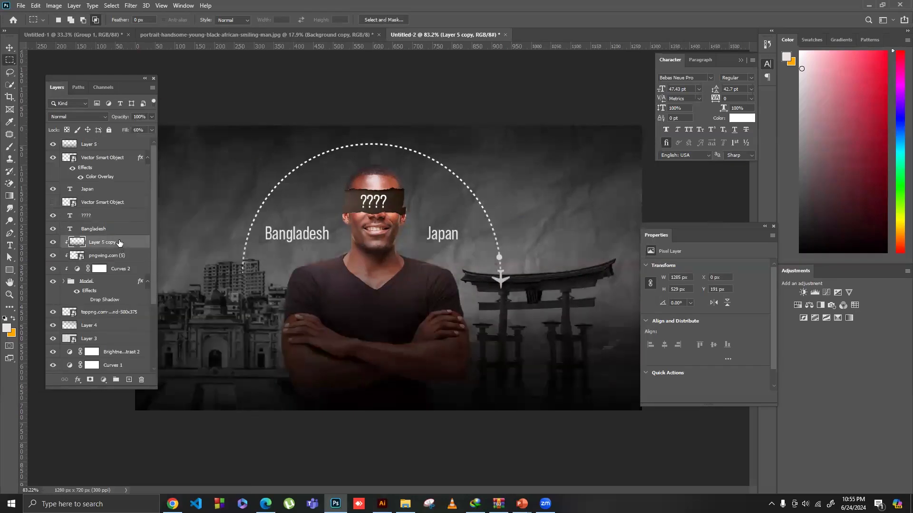
key("ctrl+z")
left_click_drag(110, 242, 121, 156)
left_click(150, 130)
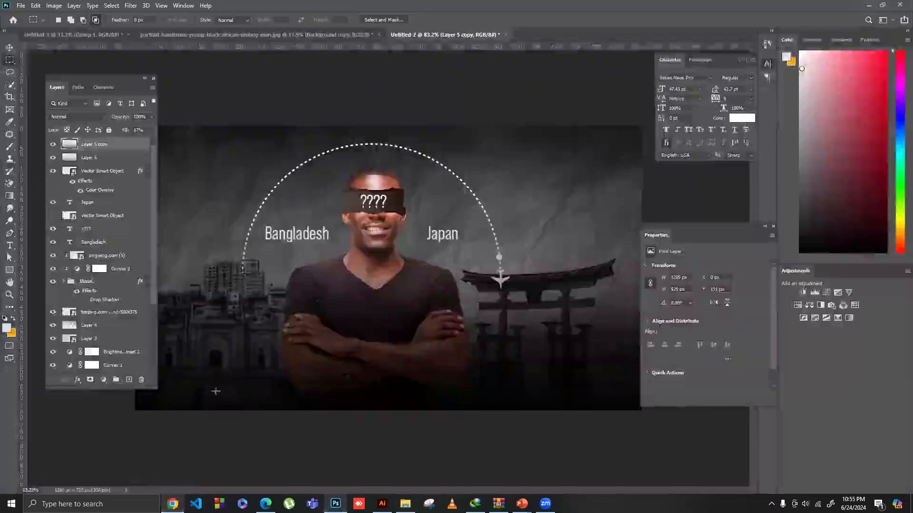
left_click(196, 355)
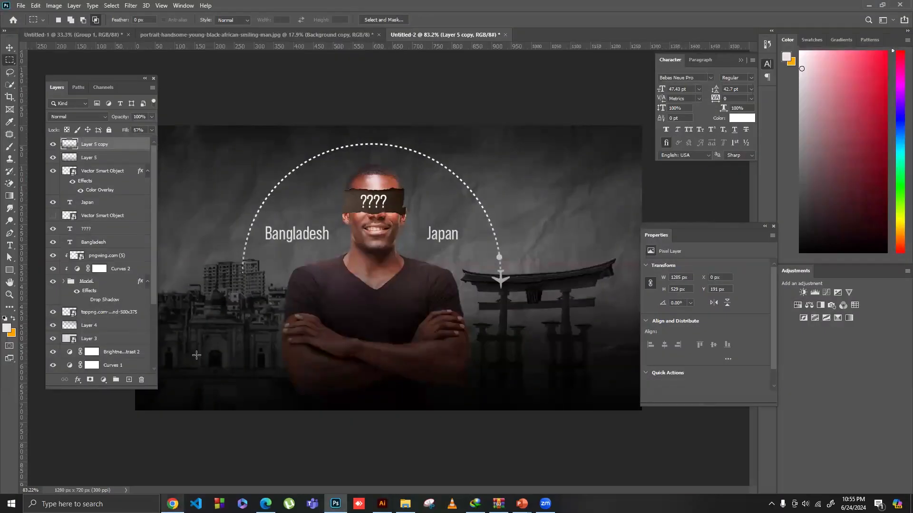
Step: Switch to Chrome, open ChatGPT in a new tab and close it, then review the Voice of Dhaka thumbnails
left_click(111, 256)
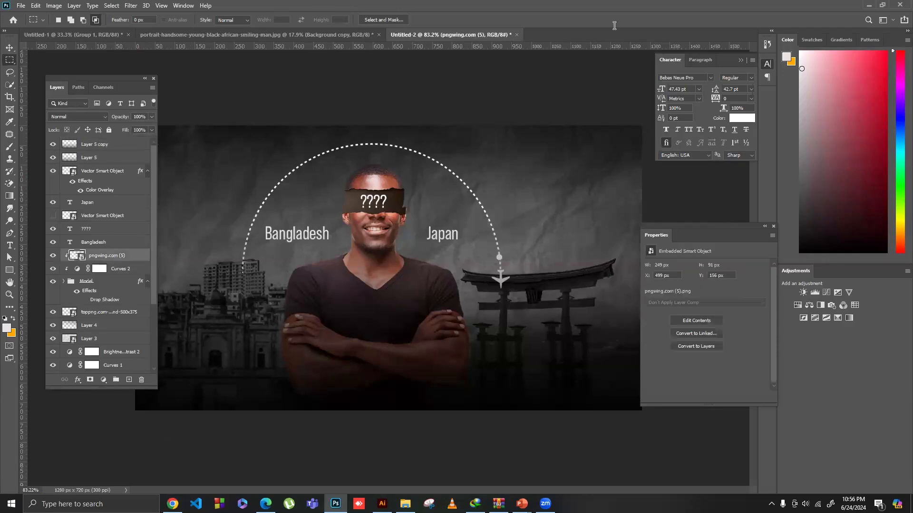
key("alt+period")
key("alt+Tab")
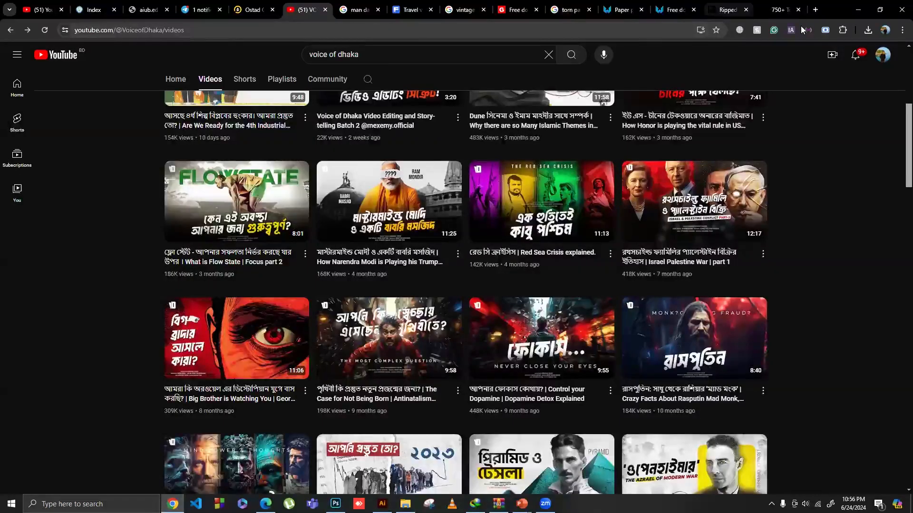
key("ctrl+t")
type("ch")
key("Return")
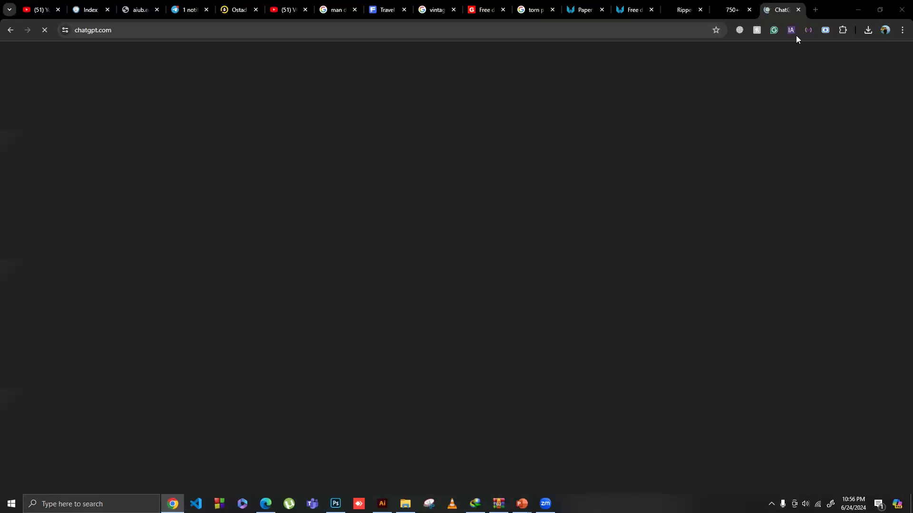
key("ctrl+w")
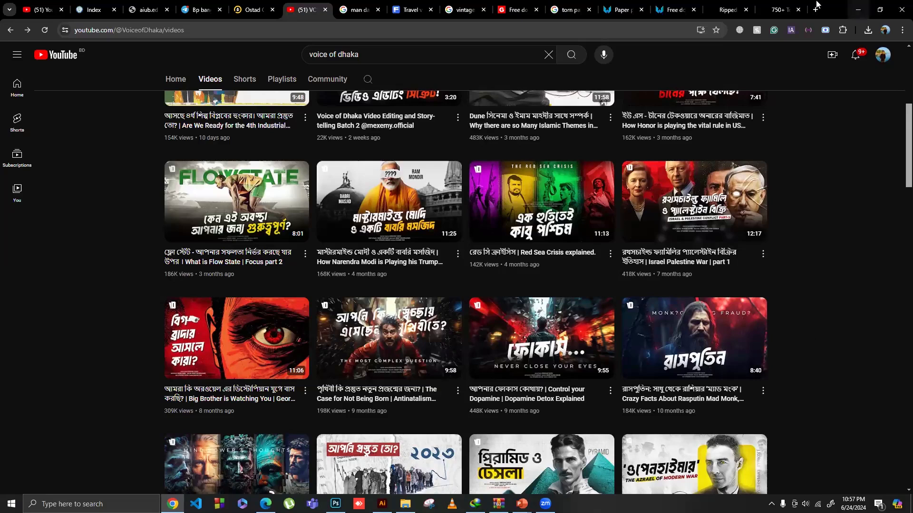
mouse_move(642, 190)
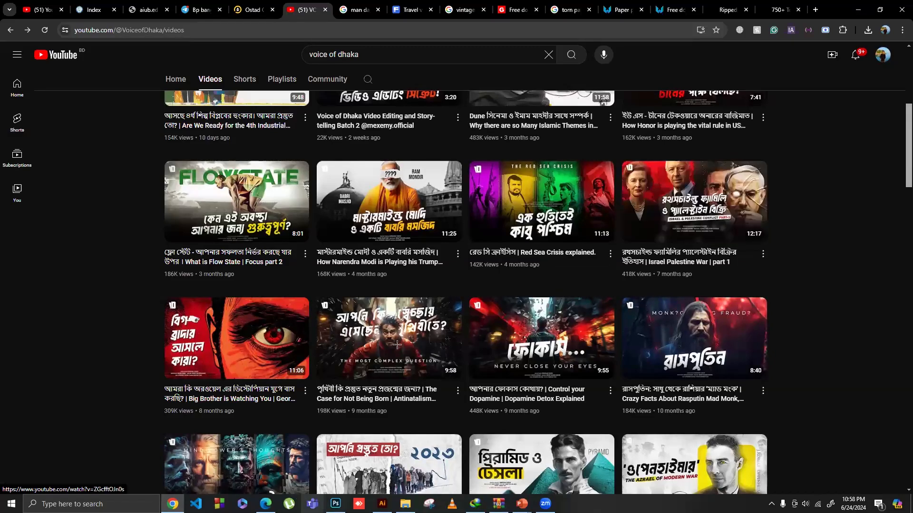
Step: In Photoshop, duplicate the Bangladesh text, bring the copy to the top of the layer stack and move it onto the man's chest
key("alt+Tab")
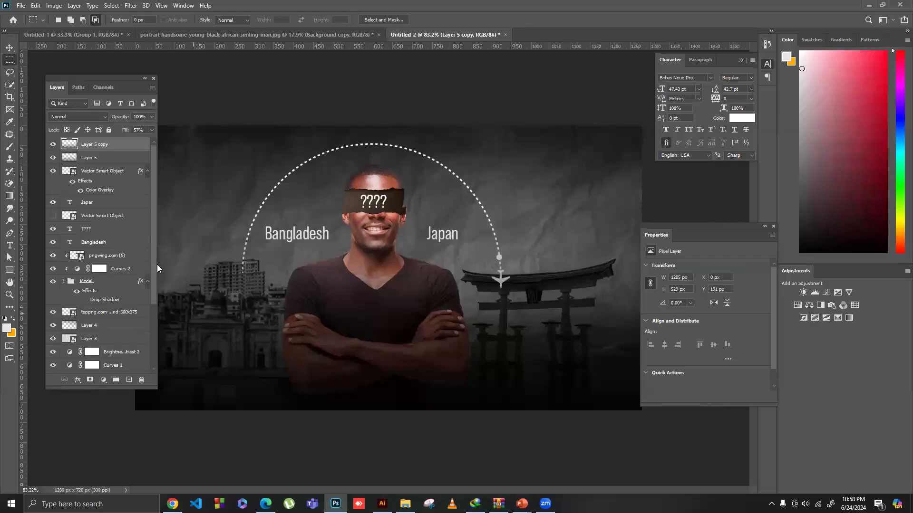
left_click(10, 245)
left_click(10, 48)
left_click(309, 238, "ctrl")
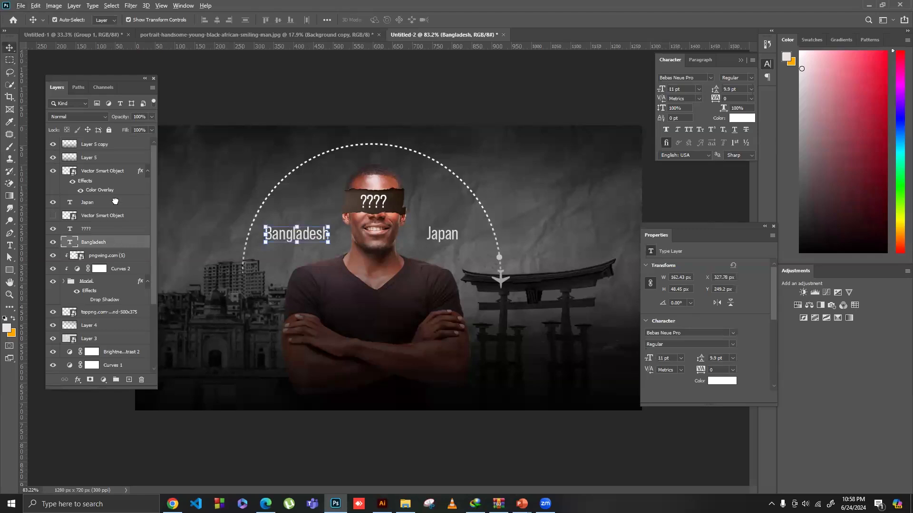
key("ctrl+j")
key("ctrl+shift+bracketright")
left_click_drag(272, 230, 358, 322)
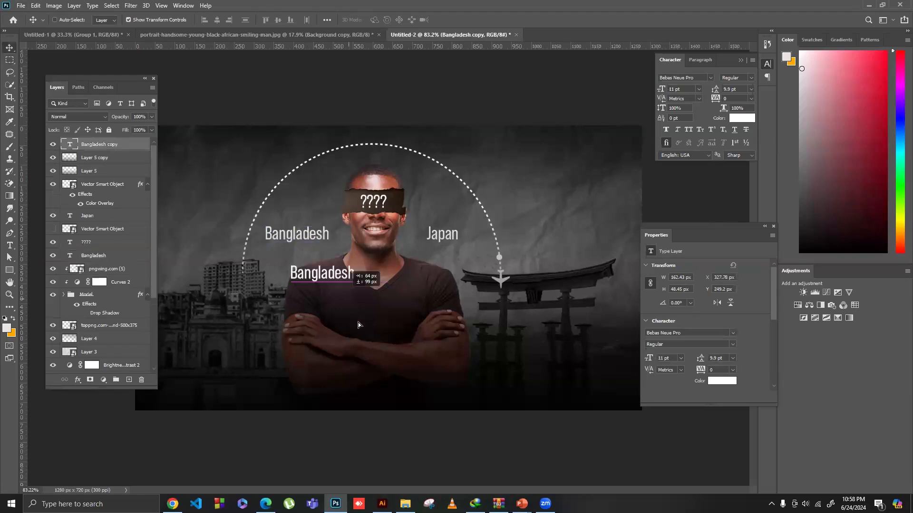
key("Return")
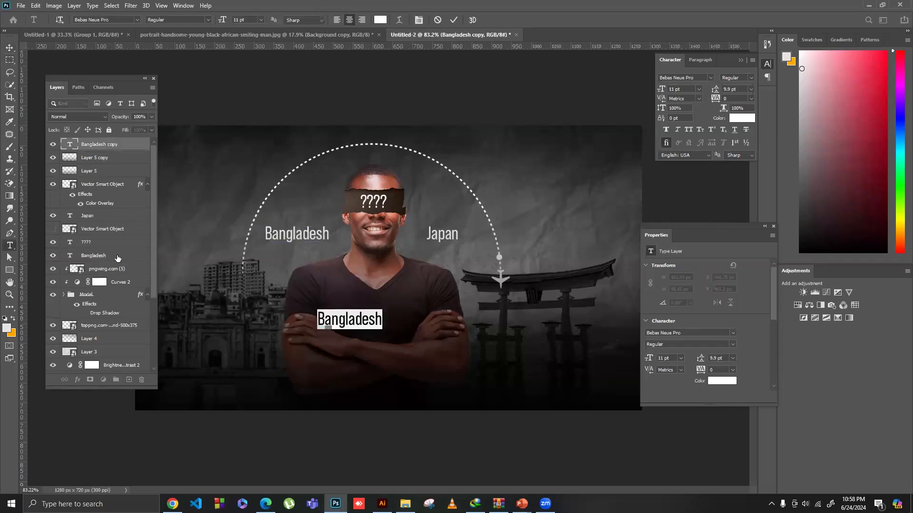
Step: Move the original Bangladesh, "????" and Japan text layers above both gradient layers, directly below the copied text
left_click(116, 256)
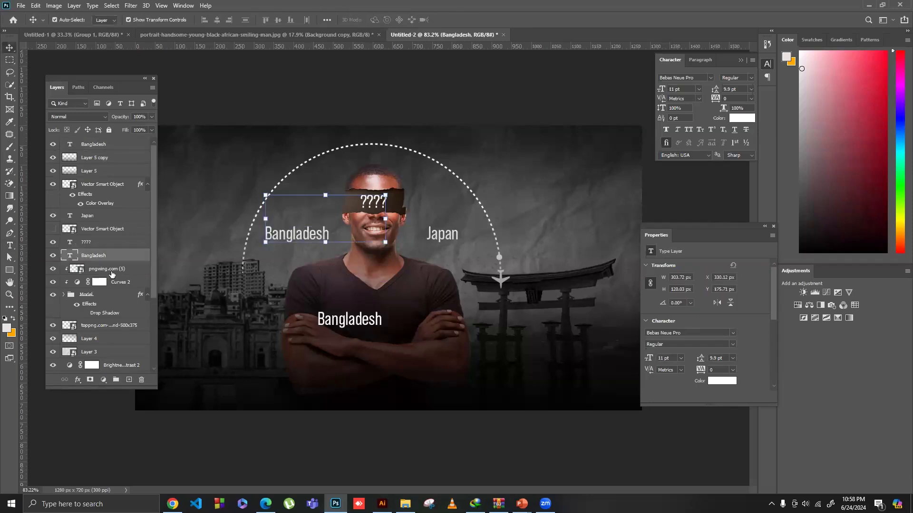
left_click(102, 243, "ctrl")
left_click(98, 218, "ctrl")
left_click_drag(99, 219, 104, 150)
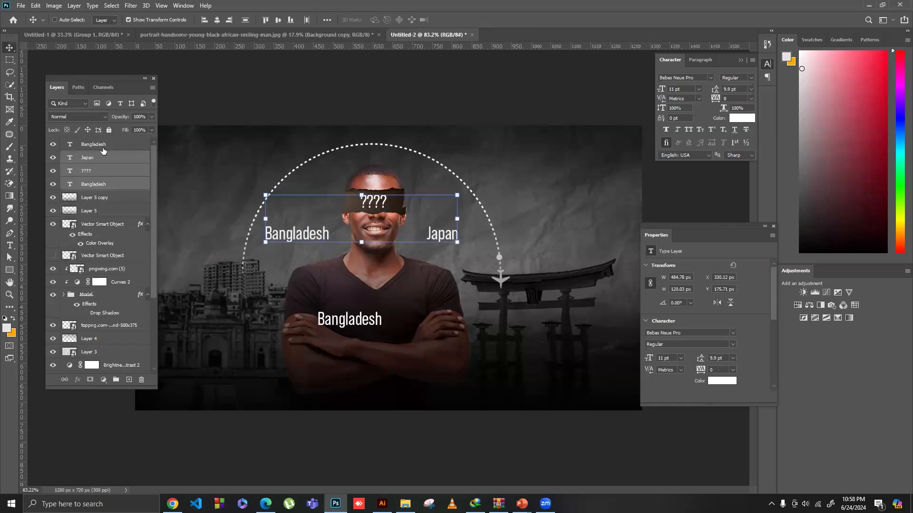
Step: Replace the copied text on the man's chest with "Study in japan"
left_click(103, 149)
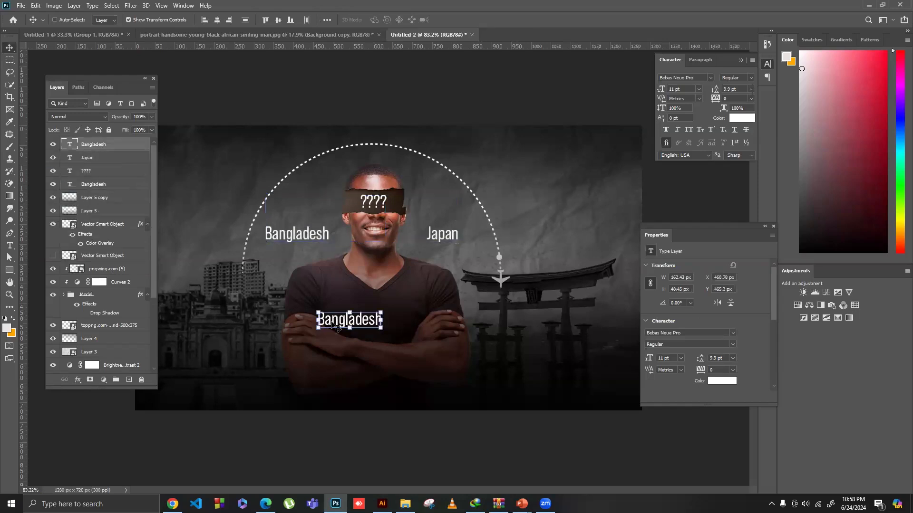
double_click(362, 326)
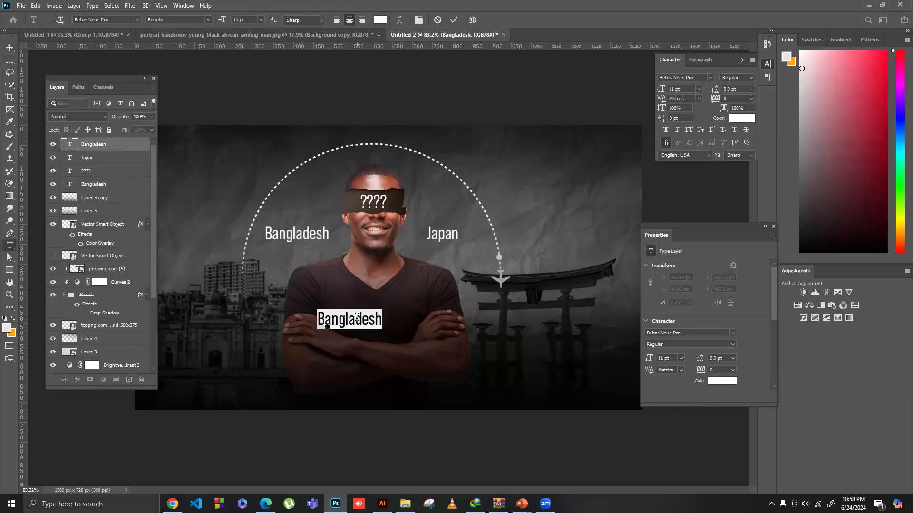
left_click(356, 318)
key("ctrl+a")
type("Study")
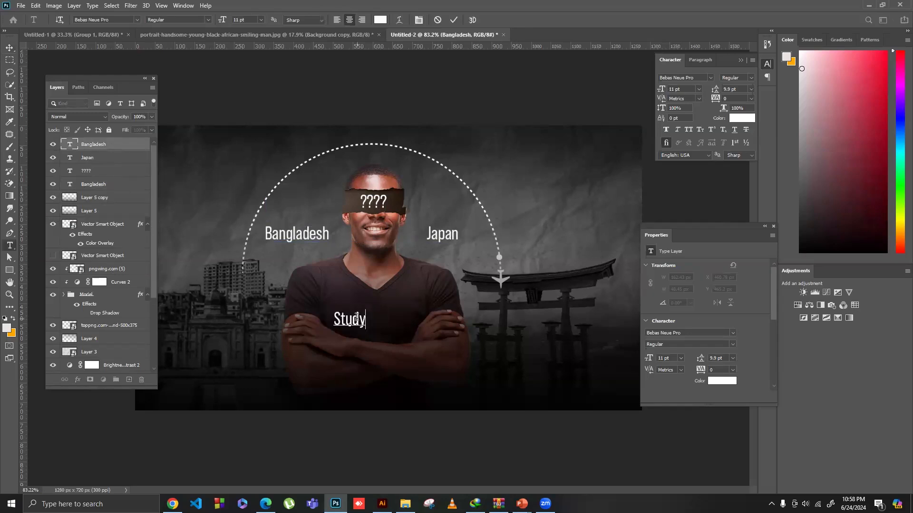
type(" in")
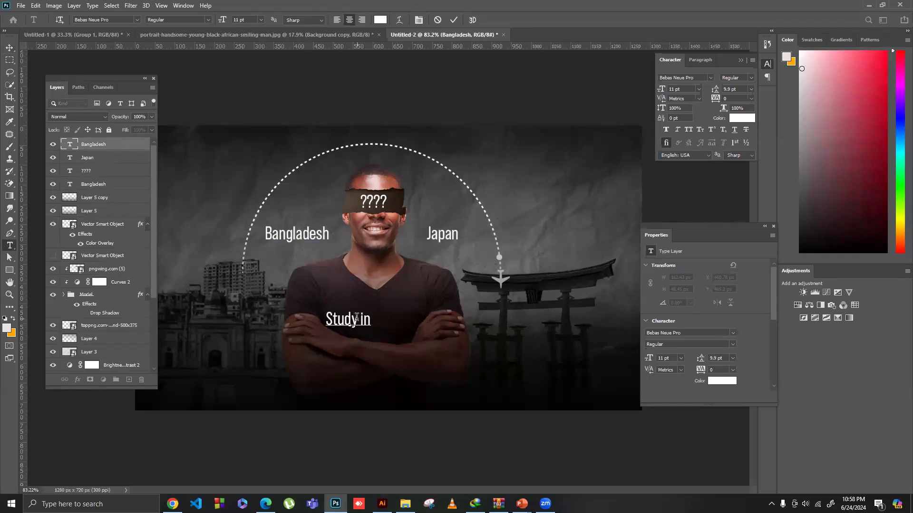
type(" jpa")
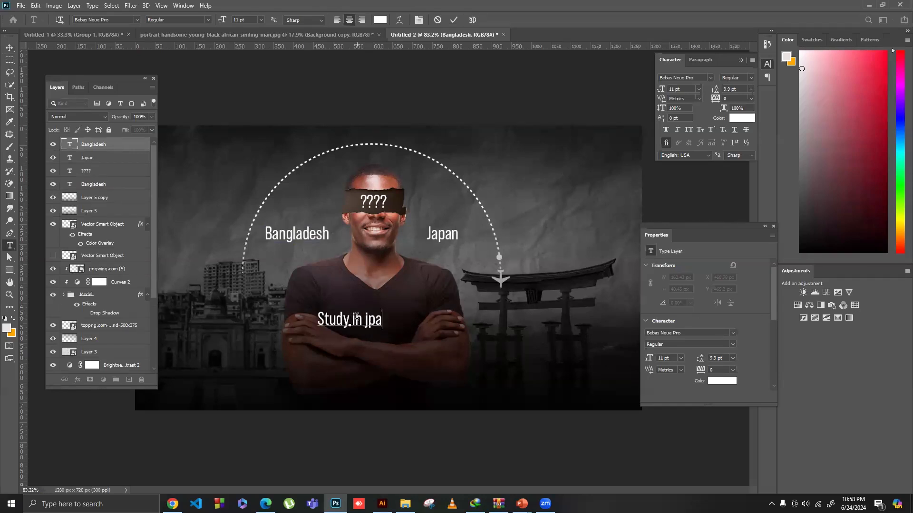
type("n")
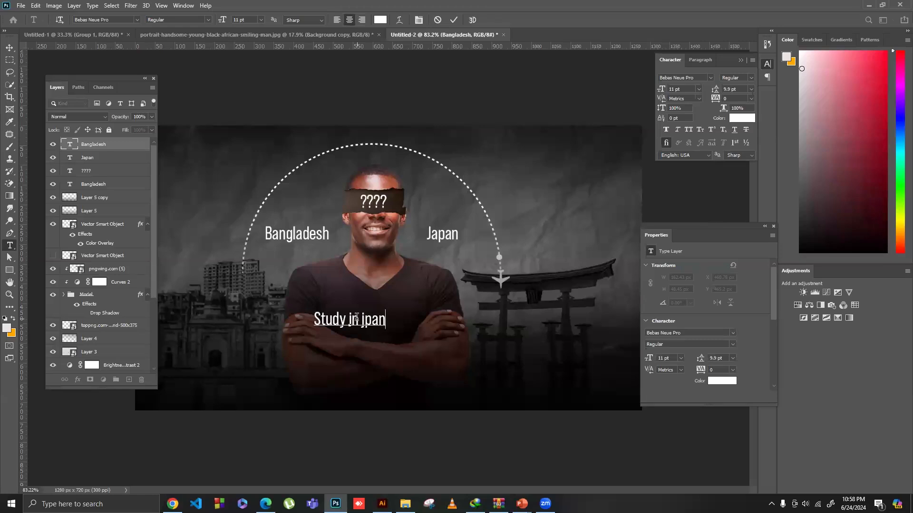
key("BackSpace")
key("BackSpace")
key("BackSpace")
key("BackSpace")
key("BackSpace")
type("ja")
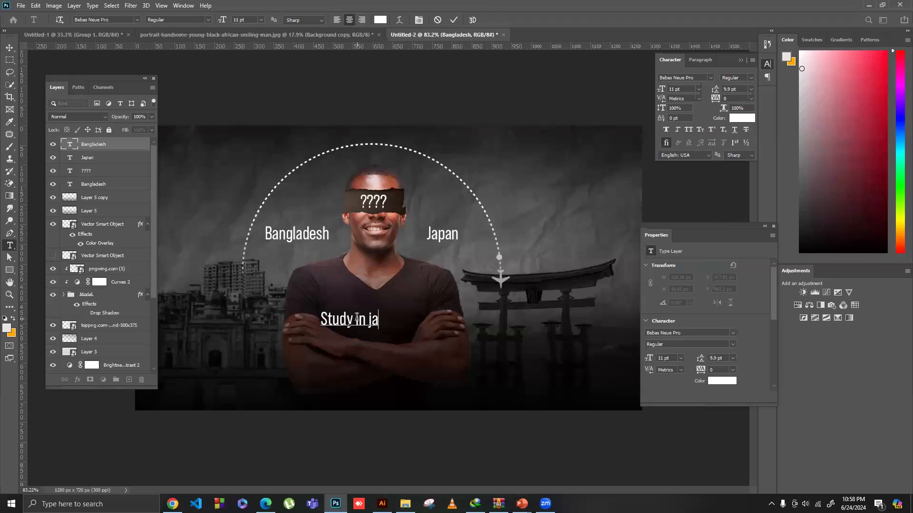
type("pan")
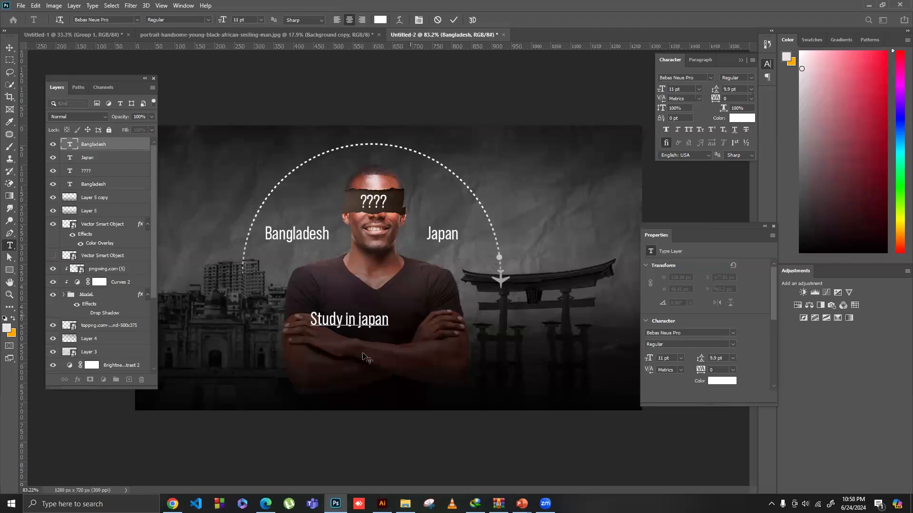
Step: Capitalise the J in the chest text and add an exclamation mark so it reads "Study in Japan!"
left_click(360, 319)
key("BackSpace")
type("J")
key("End")
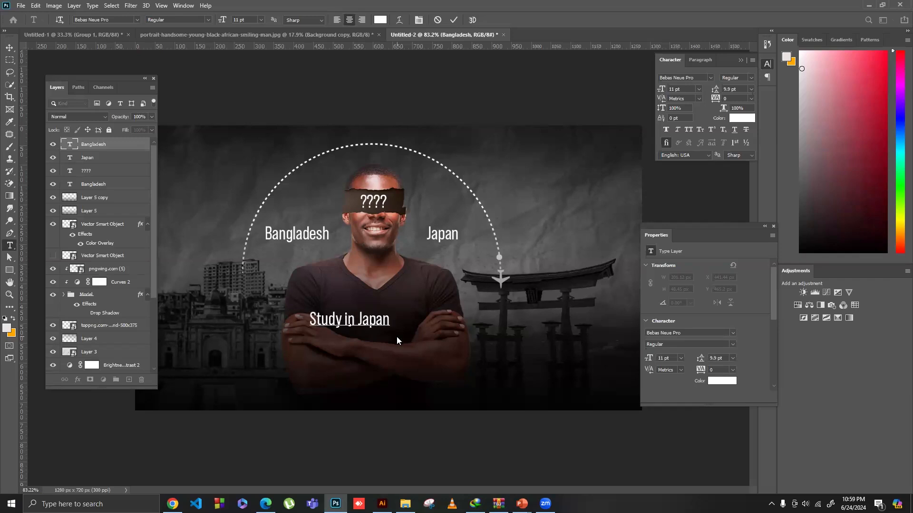
type("!")
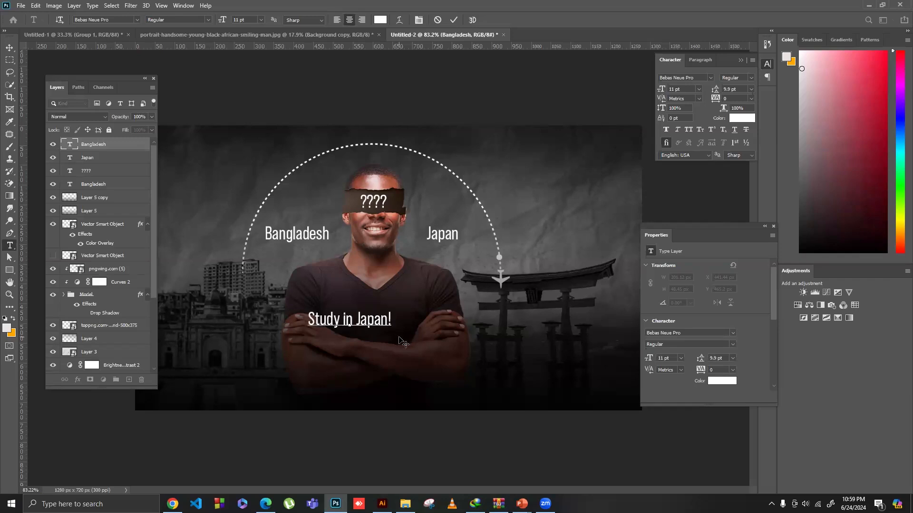
Step: Add a second line reading "Scholarships for Bangladeshi Students" below "Study in Japan!" on the man's chest
key("Return")
type("Scho")
key("BackSpace")
type("larshi")
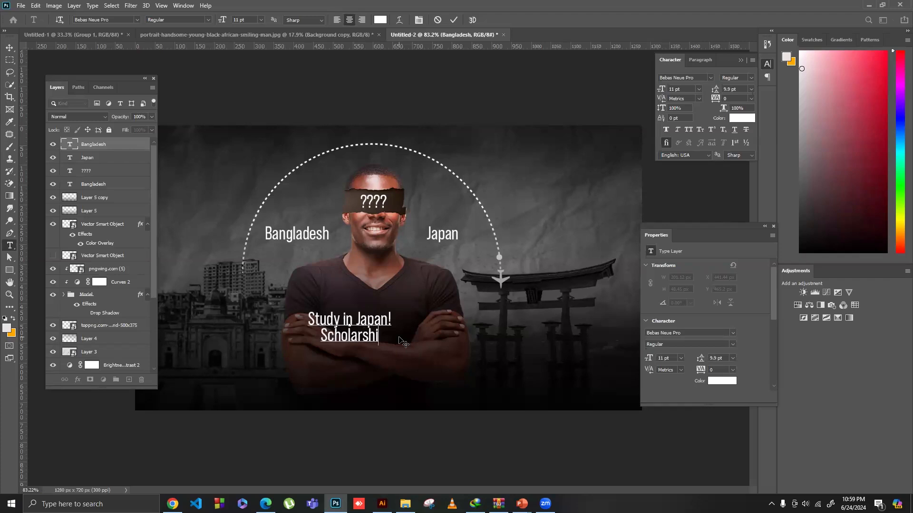
type("ps")
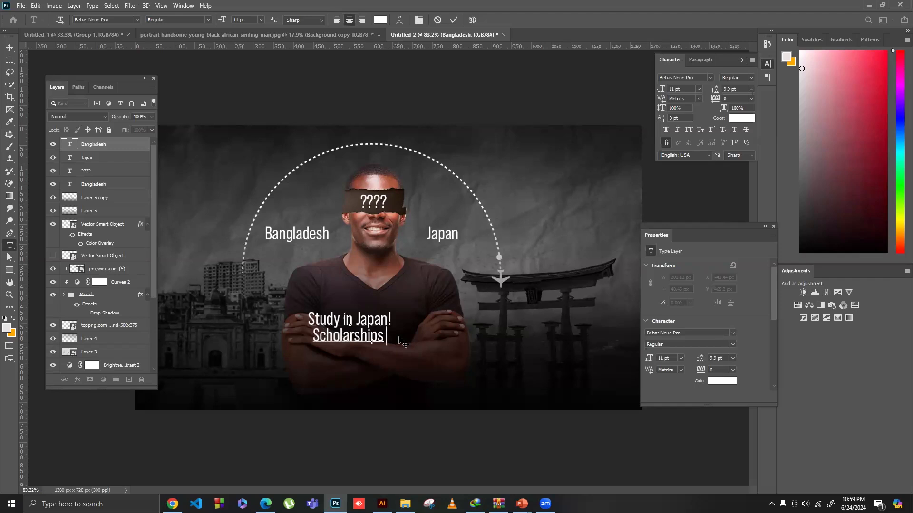
type(" for")
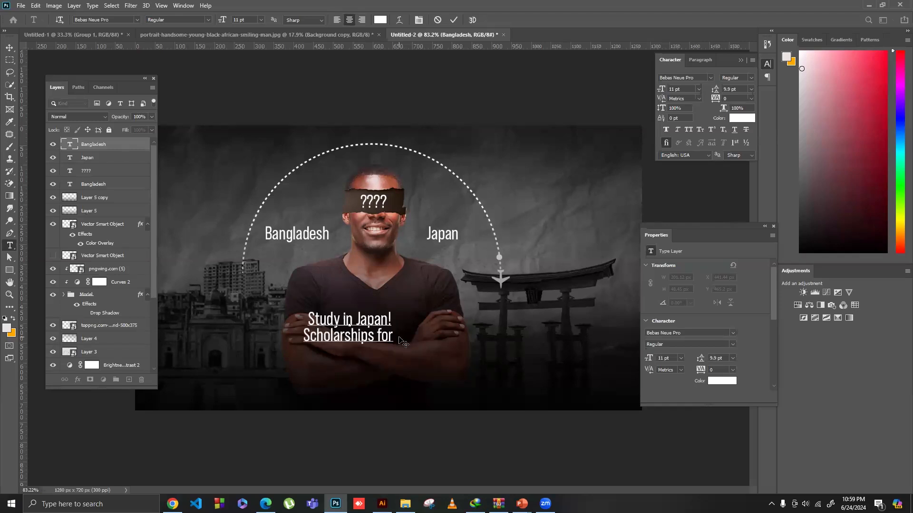
type("lade")
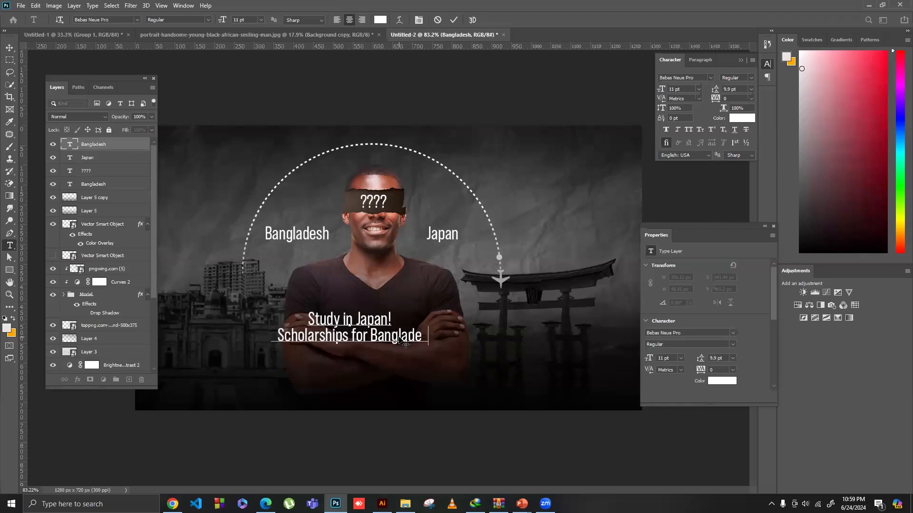
type("sh")
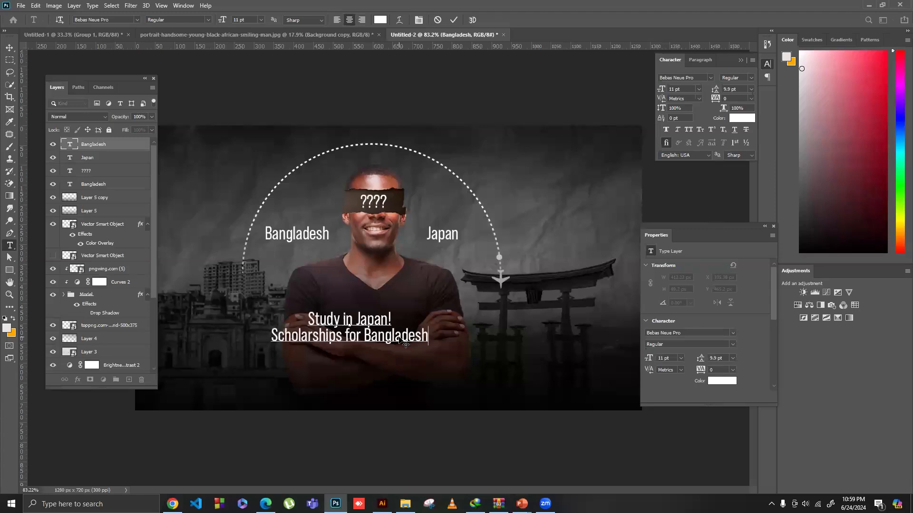
type("i")
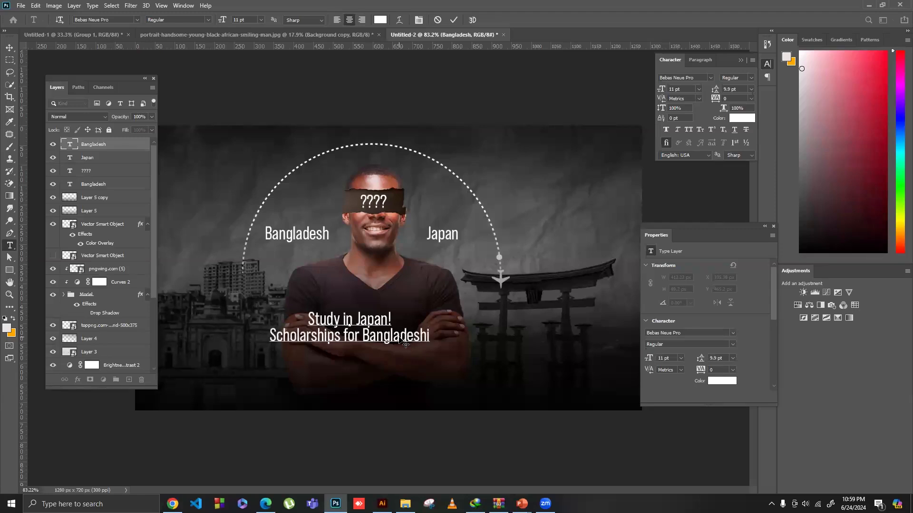
type(" S")
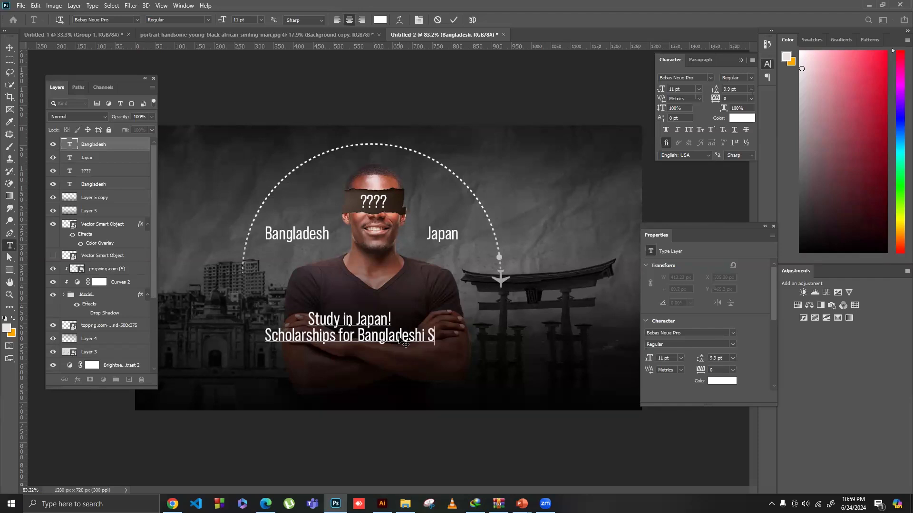
type("tudents")
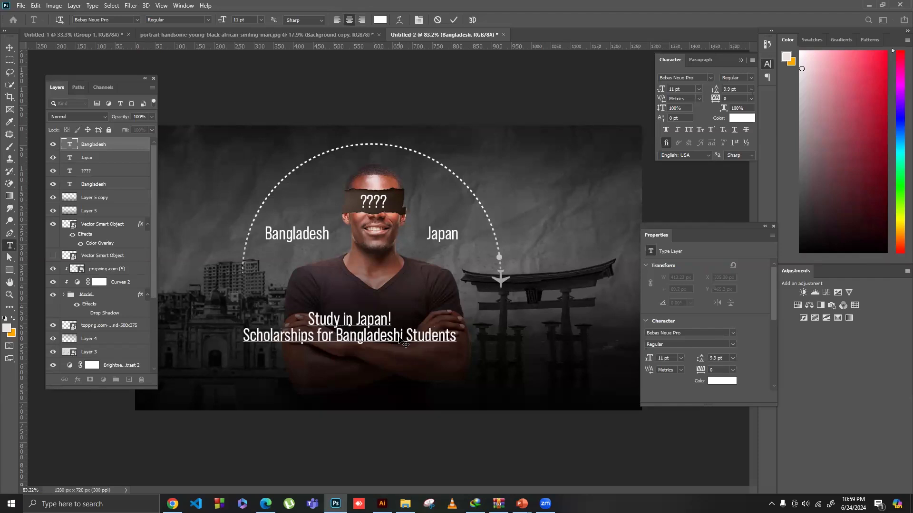
Step: Make the "Study in Japan!" line bold and set its font size to 22 pt
triple_click(368, 314)
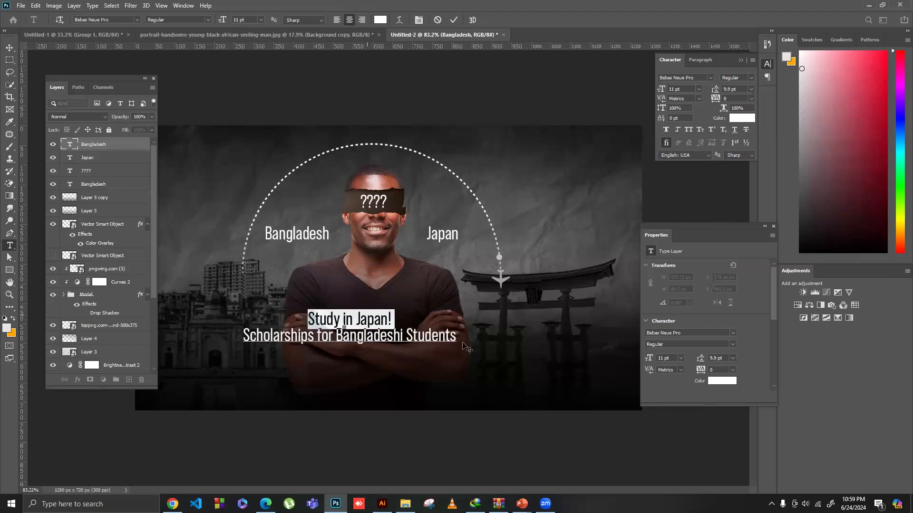
left_click(750, 77)
left_click(728, 148)
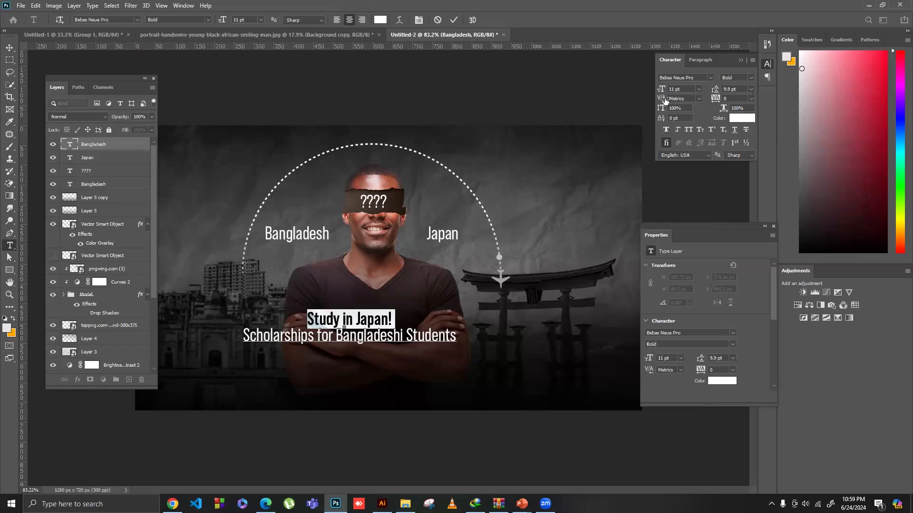
left_click_drag(686, 104, 667, 98)
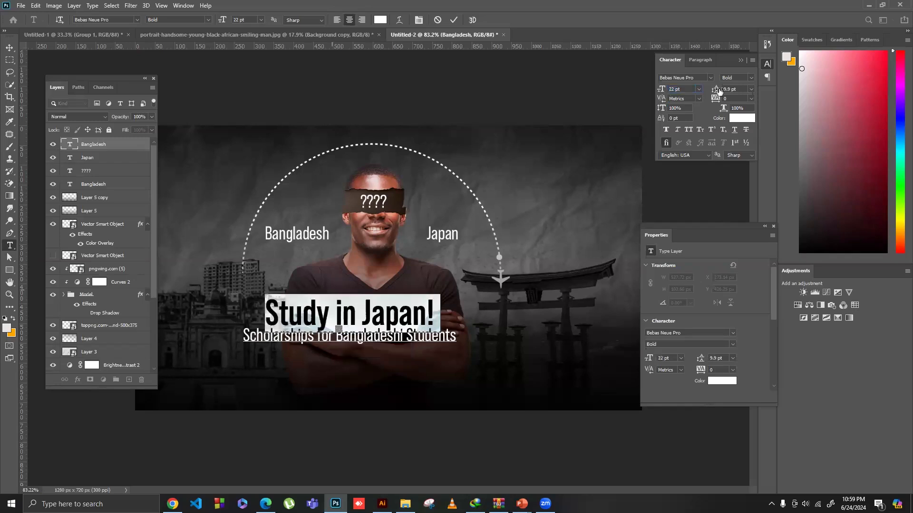
Step: Set the leading of both headline lines to 12 pt and commit the text
key("ctrl+a")
left_click(751, 89)
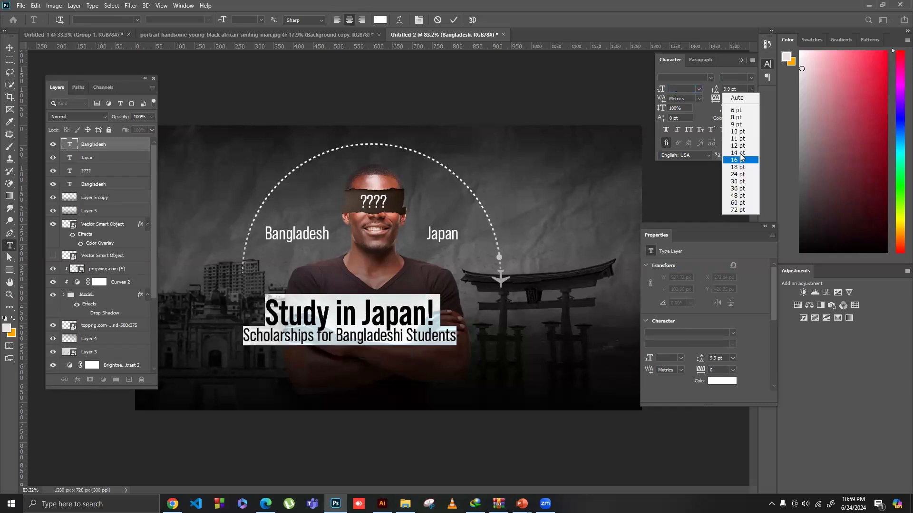
left_click(738, 146)
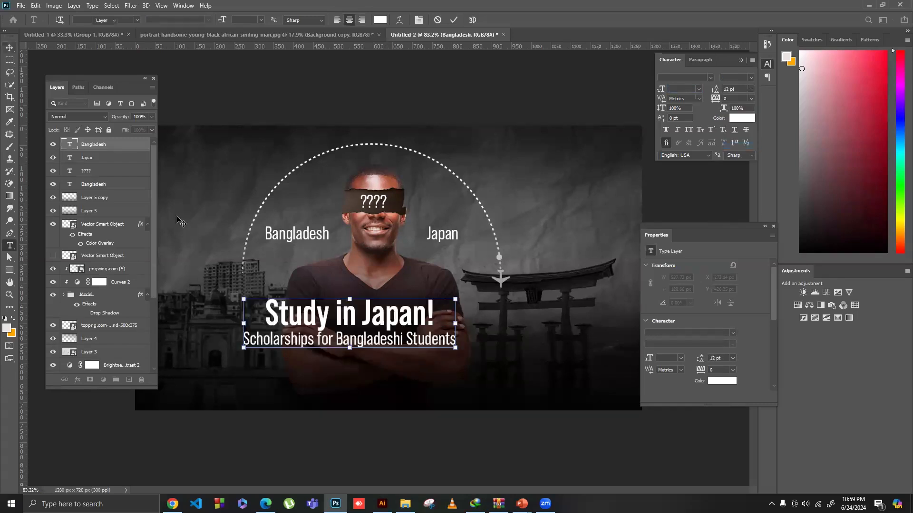
key("ctrl+Return")
Step: Skew a duplicate of the two-line headline about 4 degrees upward to the right over the folded arms, with the original layer hidden
key("ctrl+j")
left_click(51, 158)
key("ctrl+h")
left_click_drag(328, 217, 347, 237)
left_click_drag(477, 350, 475, 334)
left_click_drag(422, 326, 424, 336)
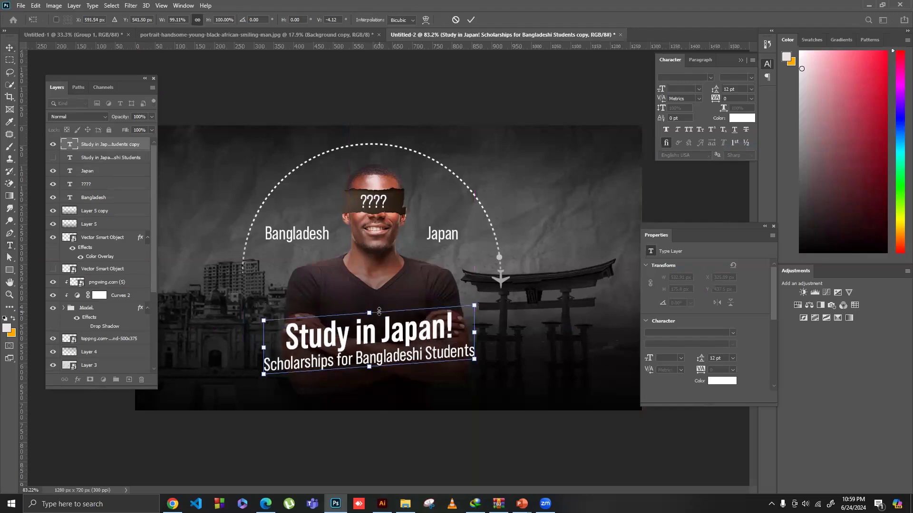
key("Return")
left_click_drag(476, 341, 477, 344)
key("Return")
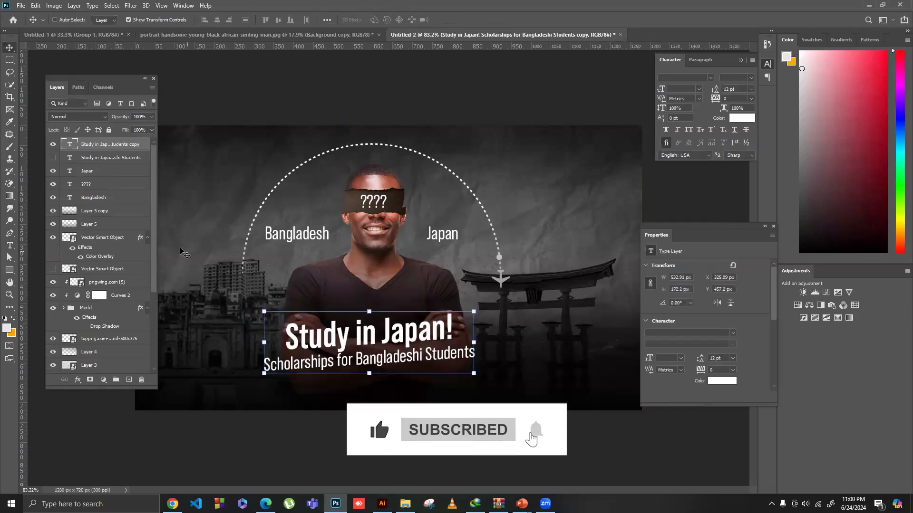
Step: Stretch the Layer 5 copy gradient to about 641 px high and set its fill to 67%
left_click(101, 210)
left_click(152, 129)
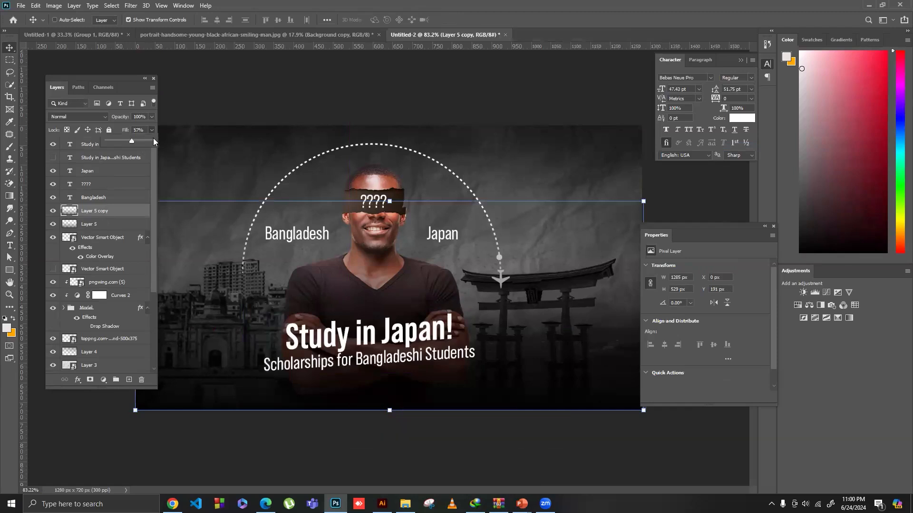
left_click(144, 142)
left_click_drag(389, 201, 389, 163)
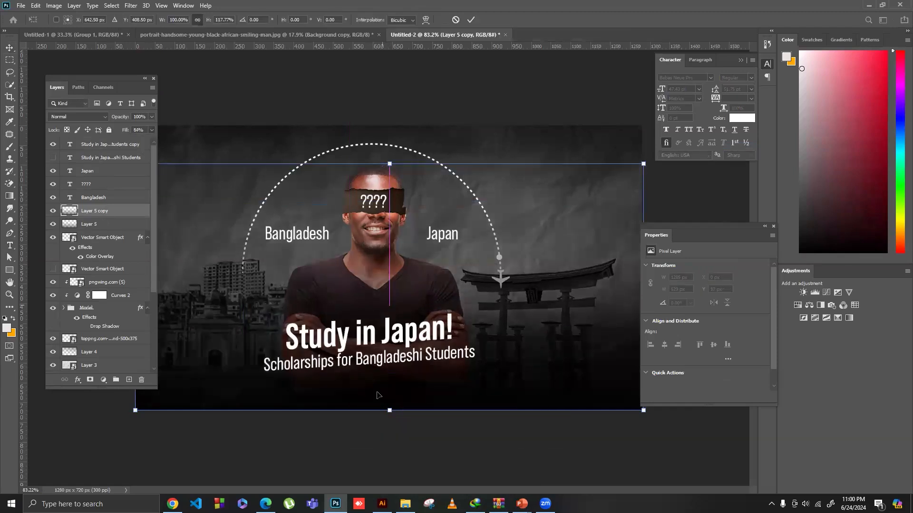
left_click_drag(388, 412, 390, 417)
left_click_drag(152, 129, 137, 140)
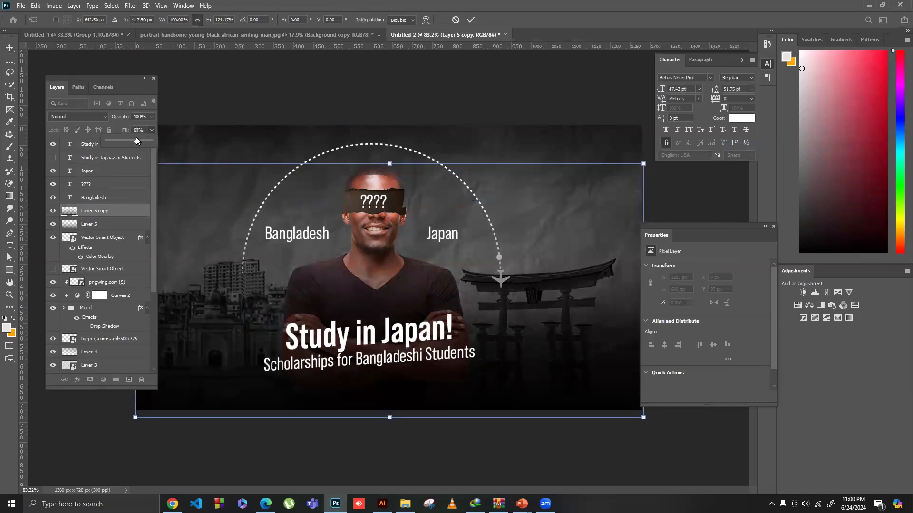
left_click(6, 58)
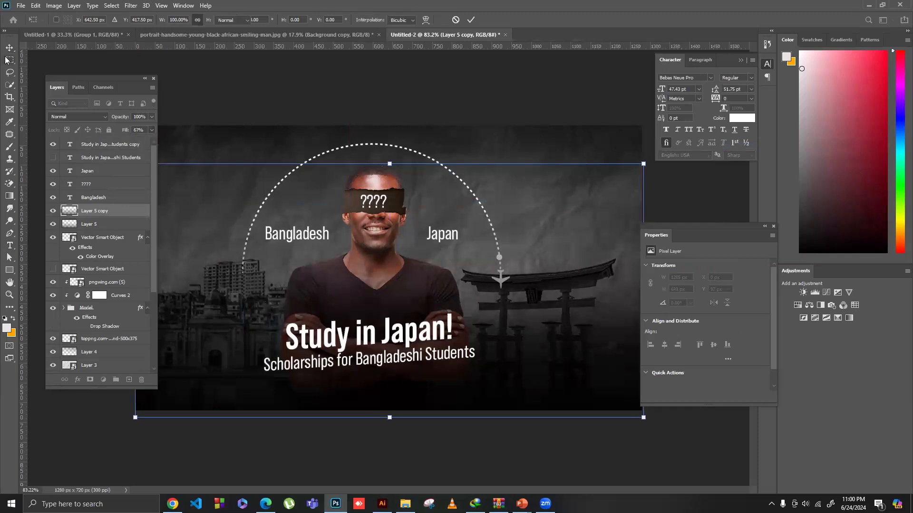
Step: Colour the "Study in Japan!" line of the slanted headline bright red, leaving the scholarship line white
left_click(8, 247)
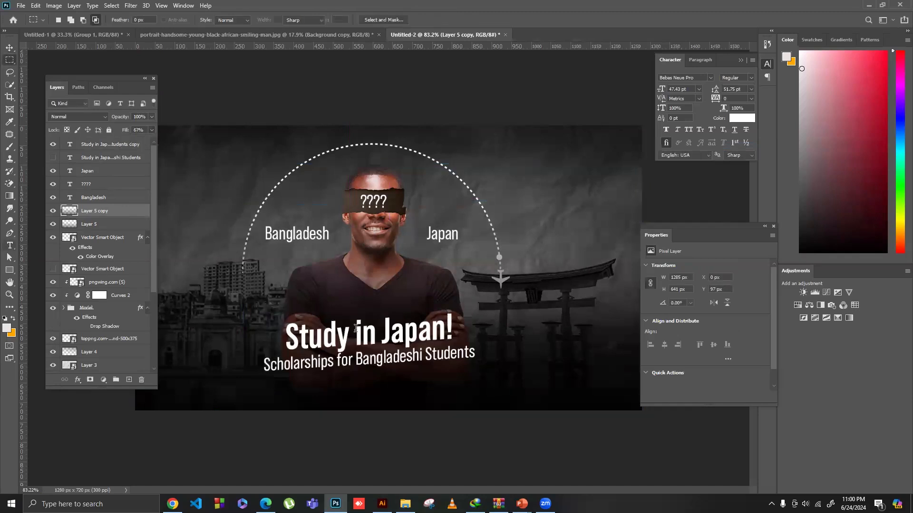
double_click(358, 329)
key("ctrl+a")
left_click(740, 118)
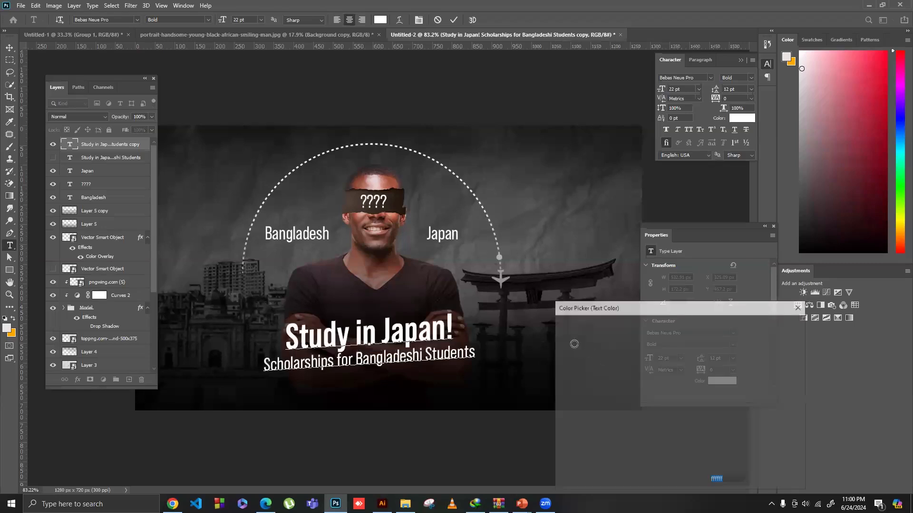
mouse_move(678, 330)
left_mouse_down()
mouse_move(665, 342)
mouse_move(653, 313)
left_mouse_up()
left_click(792, 327)
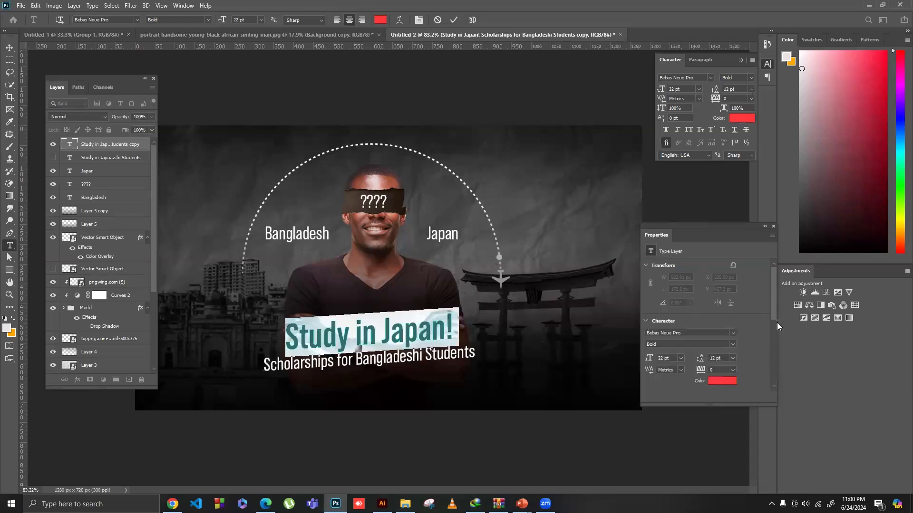
key("ctrl+Return")
key("v")
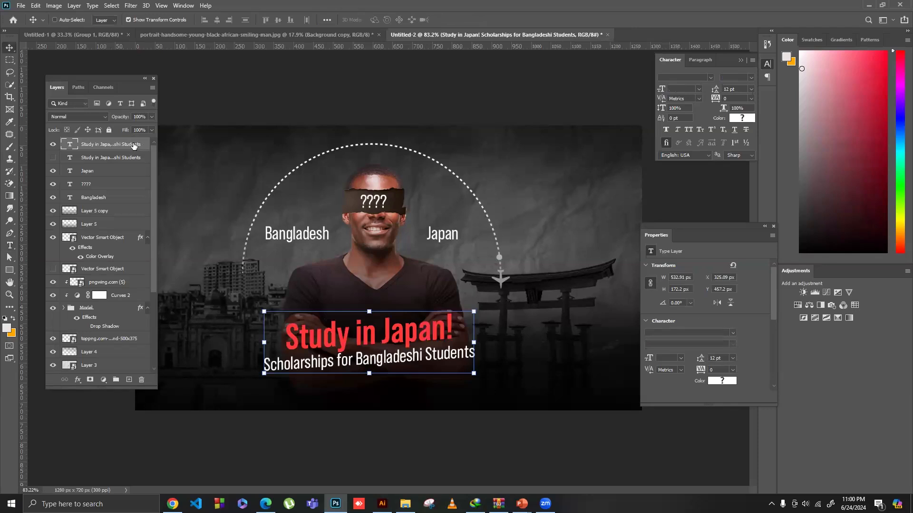
Step: Add a Drop Shadow effect to the slanted two-line headline layer
right_click(133, 144)
left_click(374, 214)
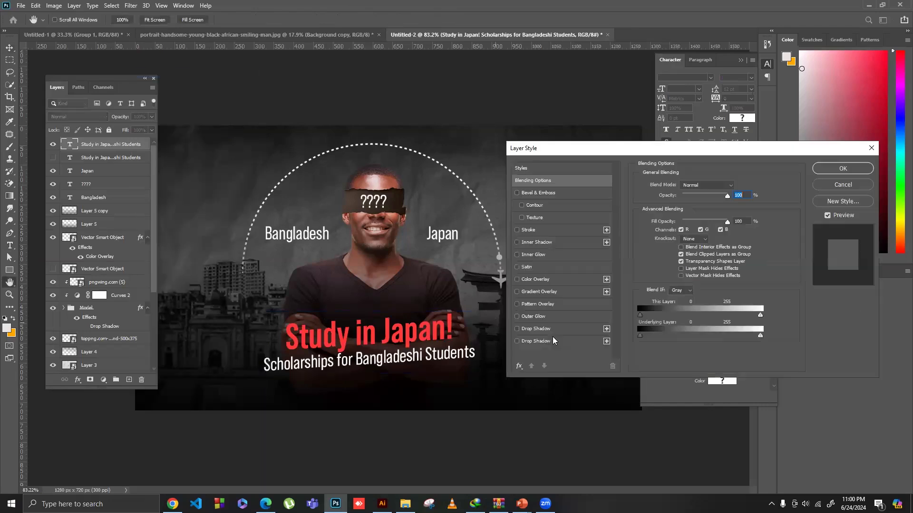
left_click(555, 340)
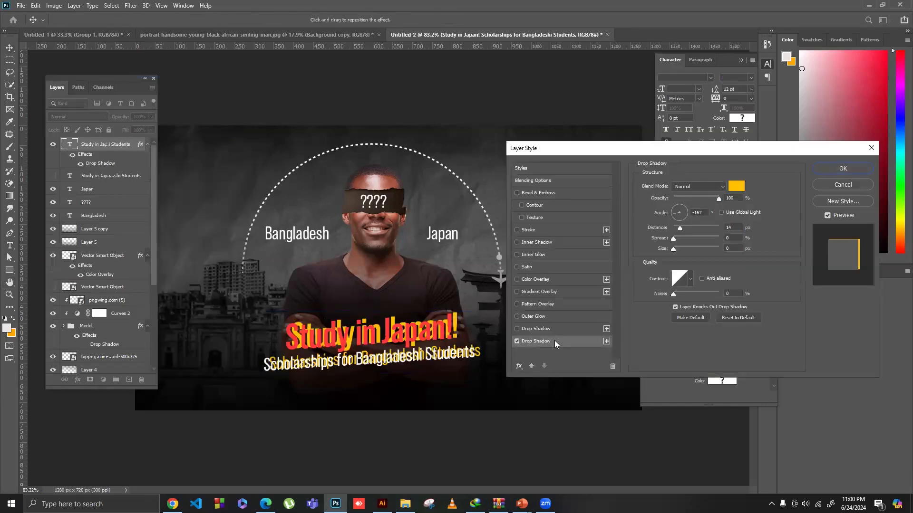
key("ctrl+plus")
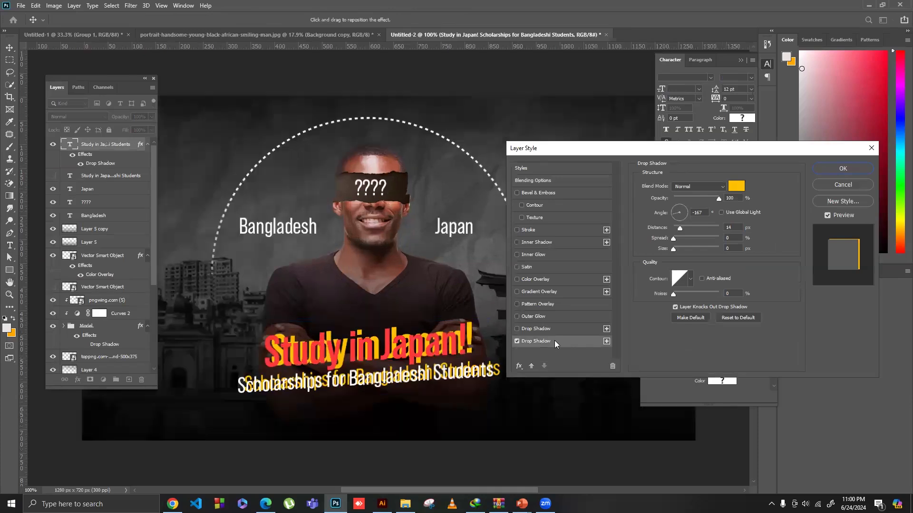
key("ctrl+plus")
key("ctrl+plus")
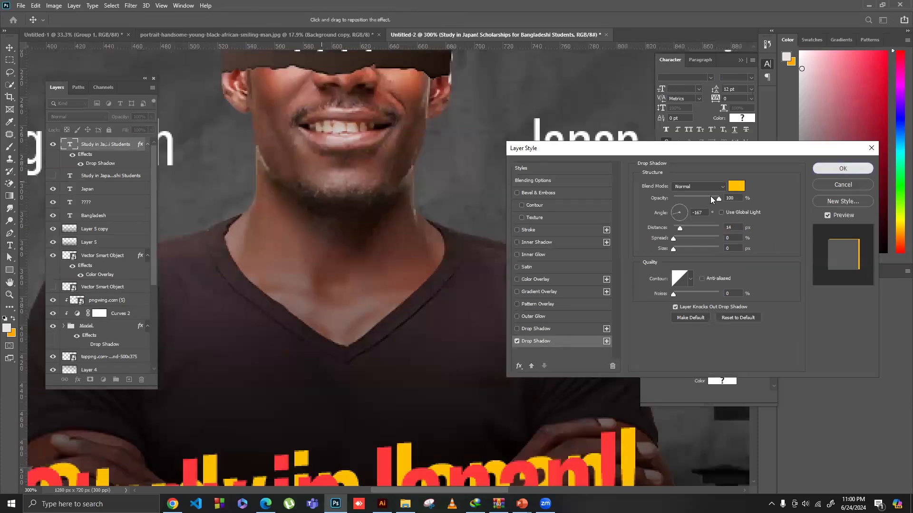
key("Return")
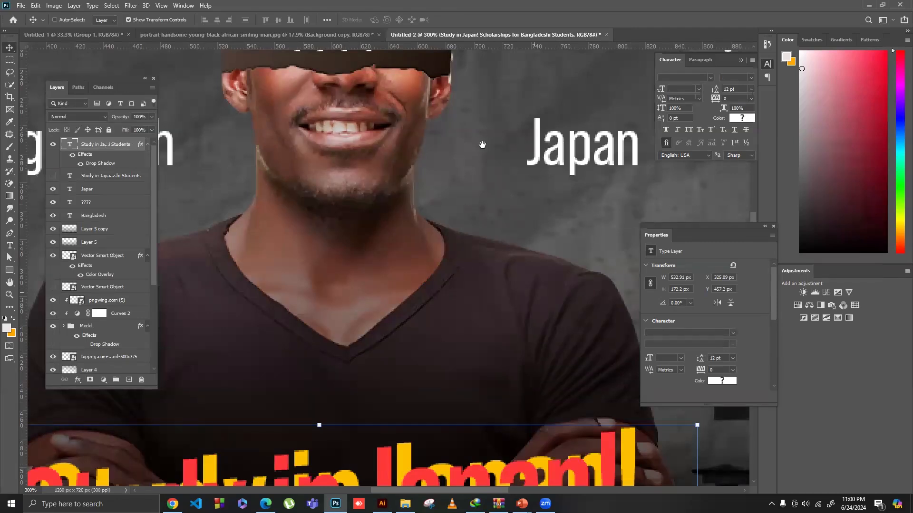
Step: Set the headline's drop shadow colour to near-black 020202 and its distance to 3 px
left_click(482, 144, "ctrl")
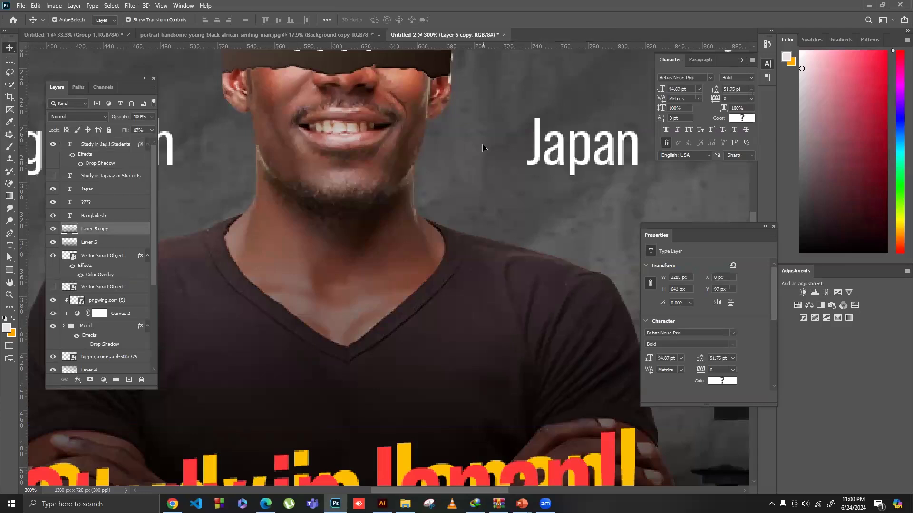
key("ctrl+minus")
key("ctrl+minus")
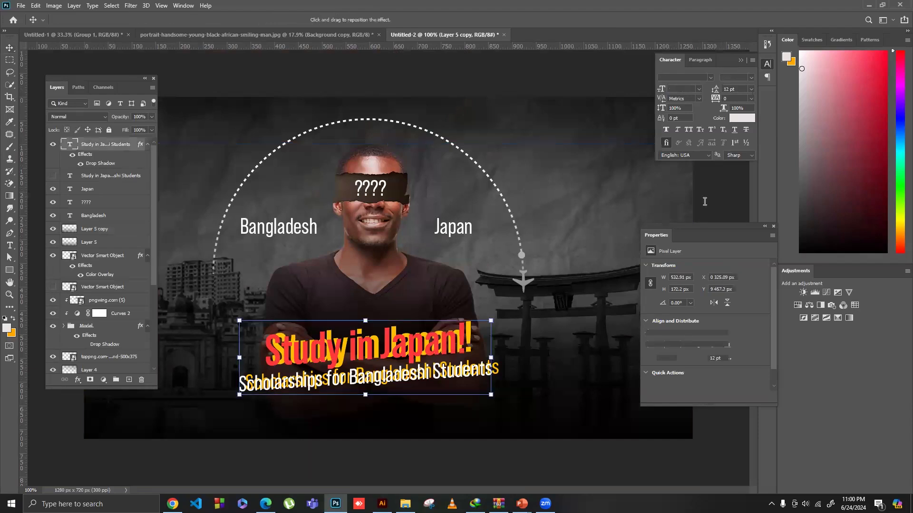
left_click(736, 186)
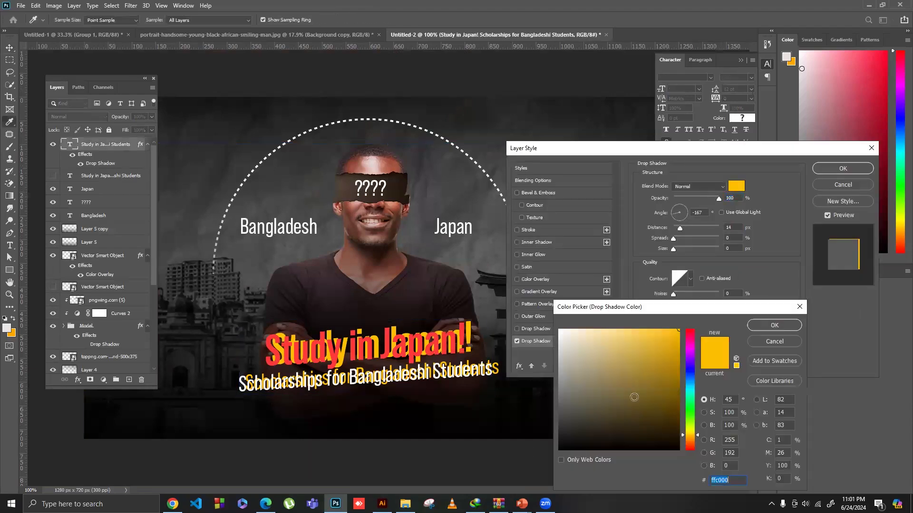
left_click(560, 449)
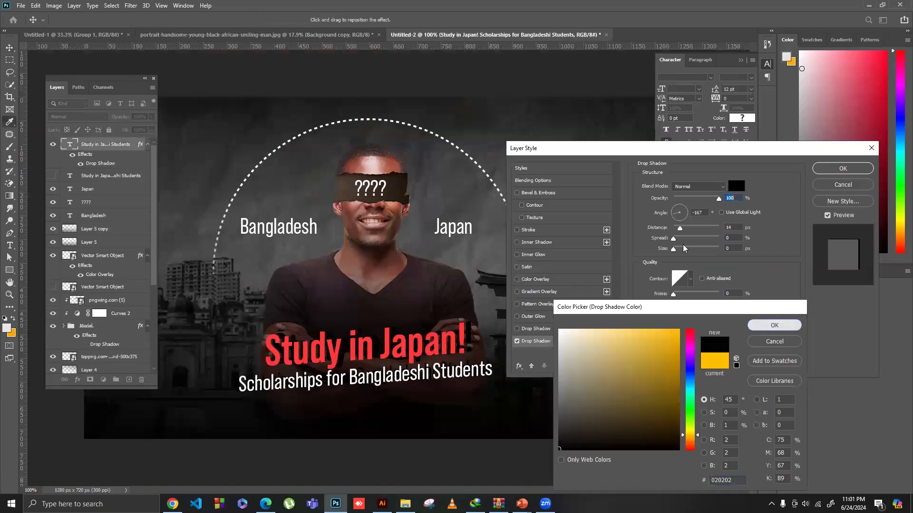
key("Return")
left_click_drag(680, 228, 675, 229)
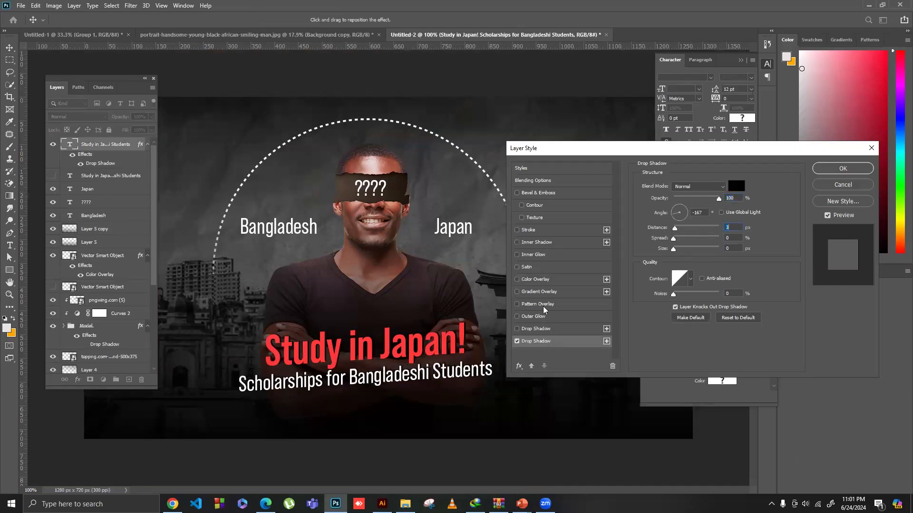
Step: Recolour the slanted headline's drop shadow to orange and set its distance to 2 px
left_click(736, 186)
left_click_drag(672, 344, 678, 318)
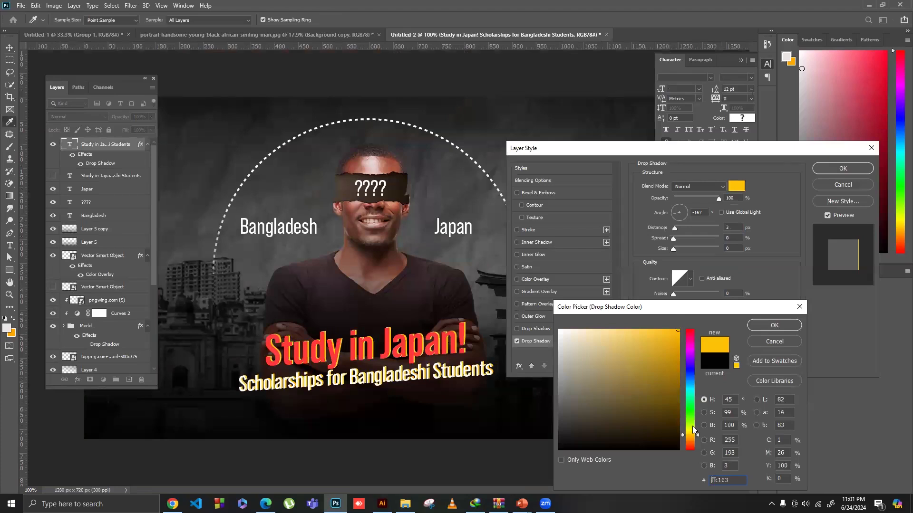
left_click(692, 383)
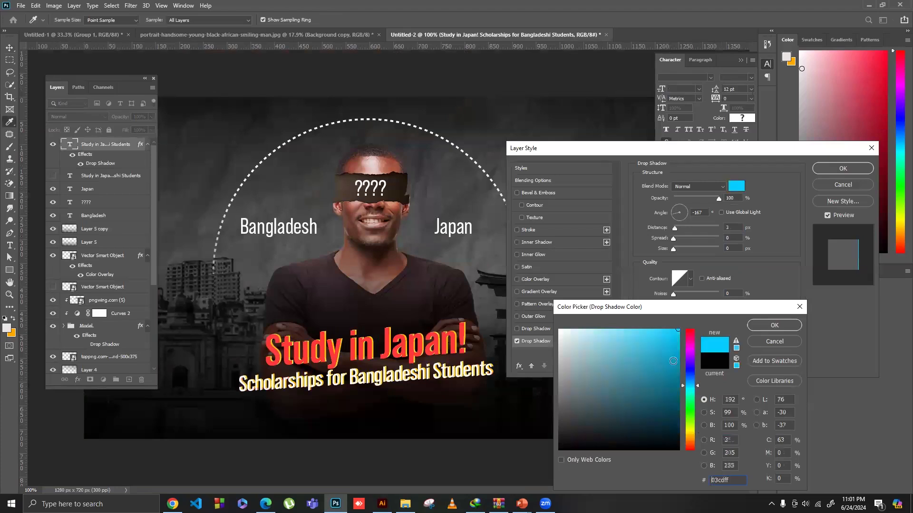
left_click(691, 342)
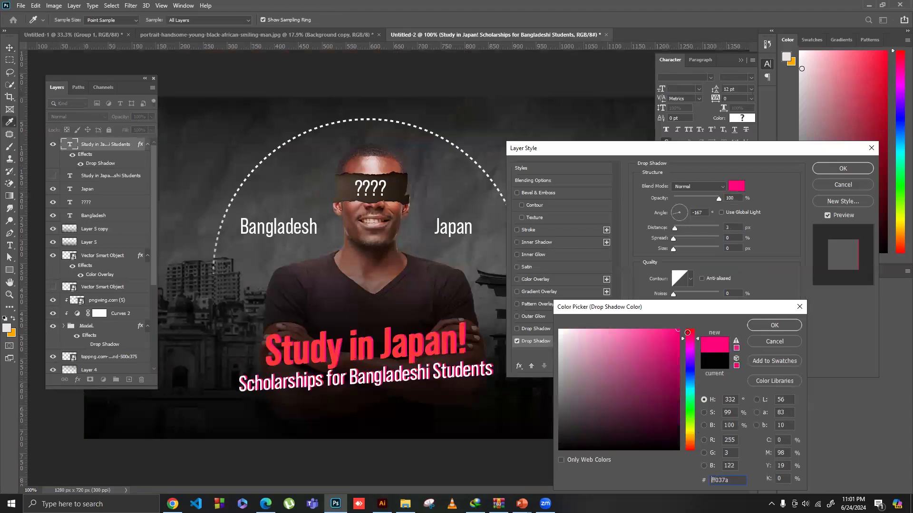
left_click(690, 434)
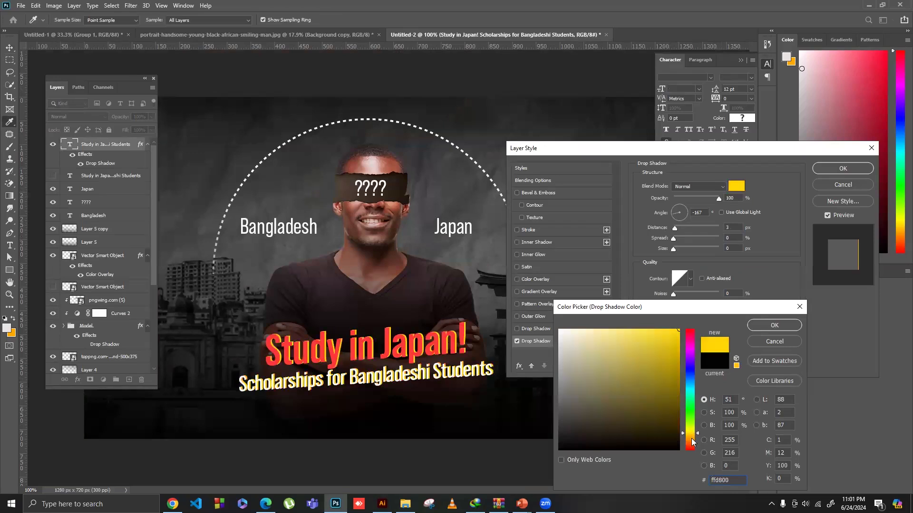
left_click(691, 438)
left_click(754, 324)
key("Down")
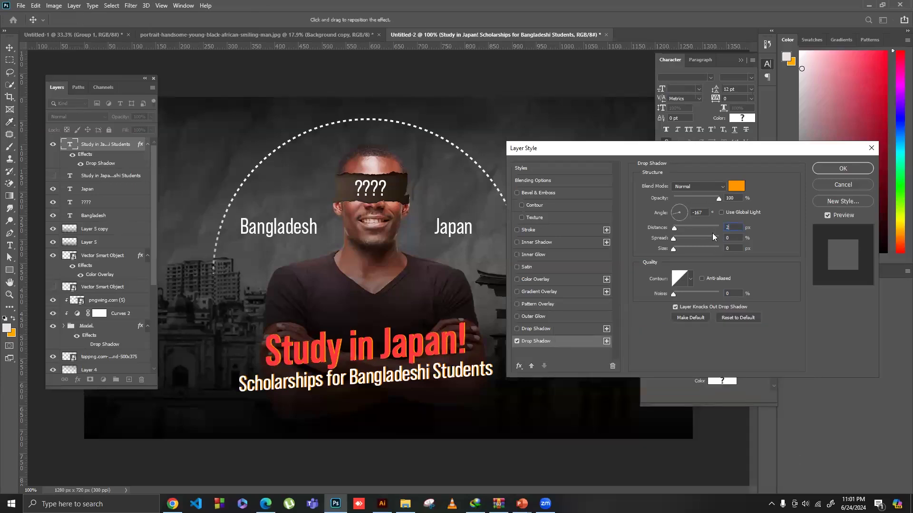
left_click(817, 170)
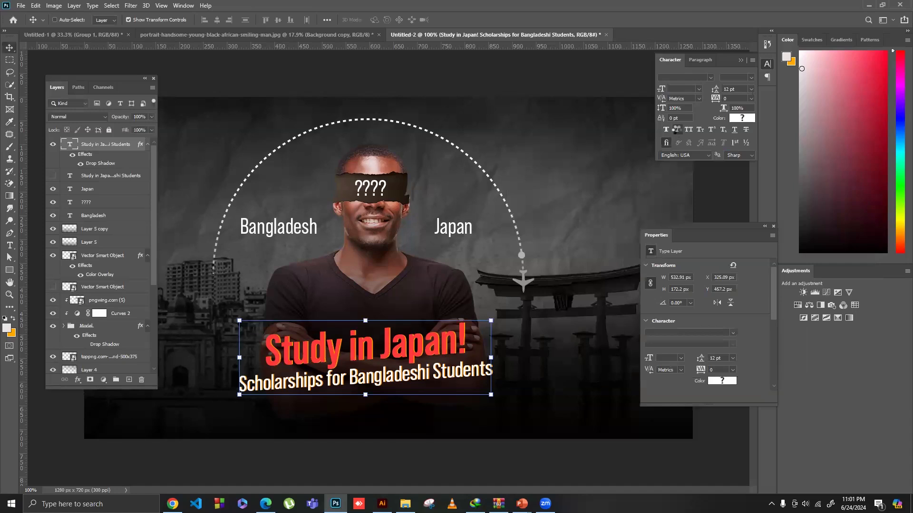
Step: Apply faux italic to the slanted two-line headline and scale it up proportionally to about 107%
left_click(677, 130)
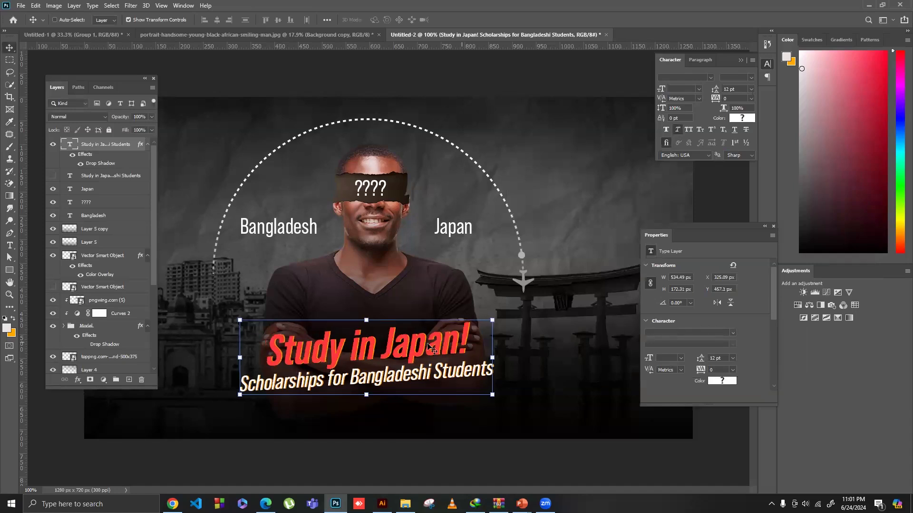
left_click_drag(366, 319, 366, 310)
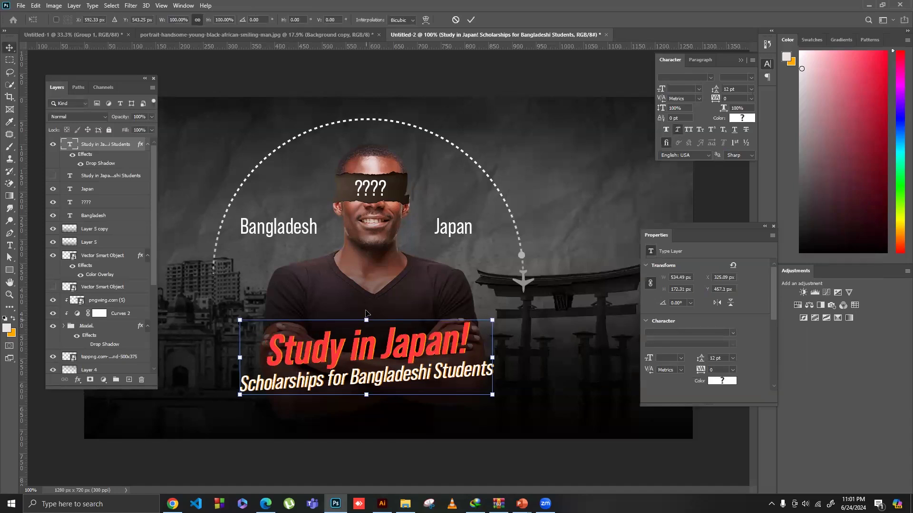
mouse_move(366, 398)
left_mouse_down()
mouse_move(367, 410)
mouse_move(370, 402)
left_mouse_up()
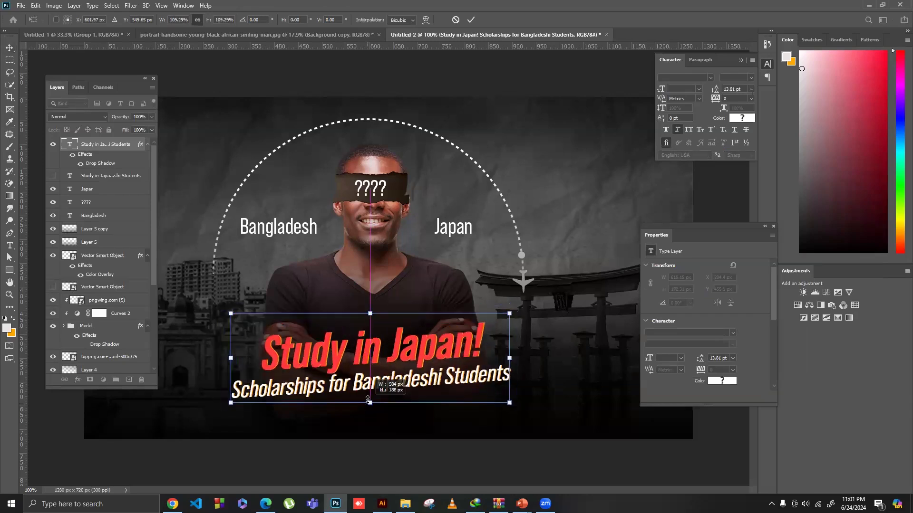
left_click(369, 357)
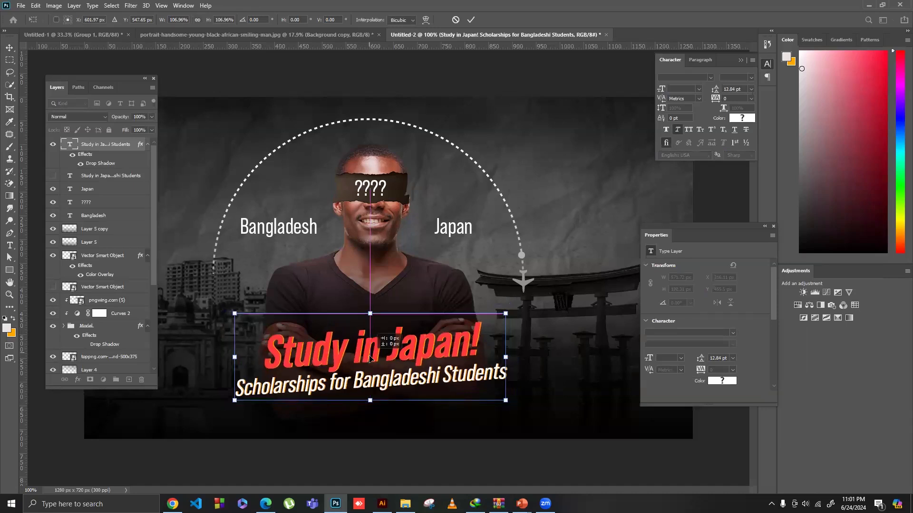
left_click(11, 60)
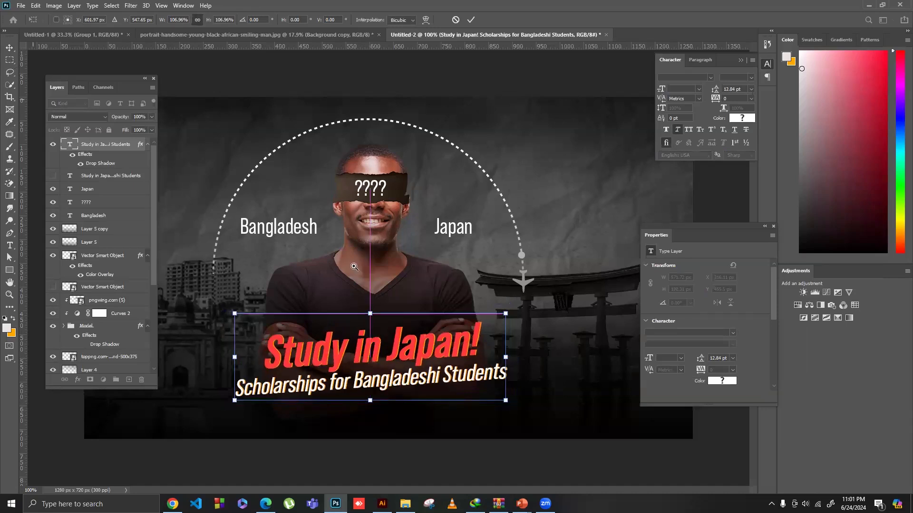
key("ctrl+0")
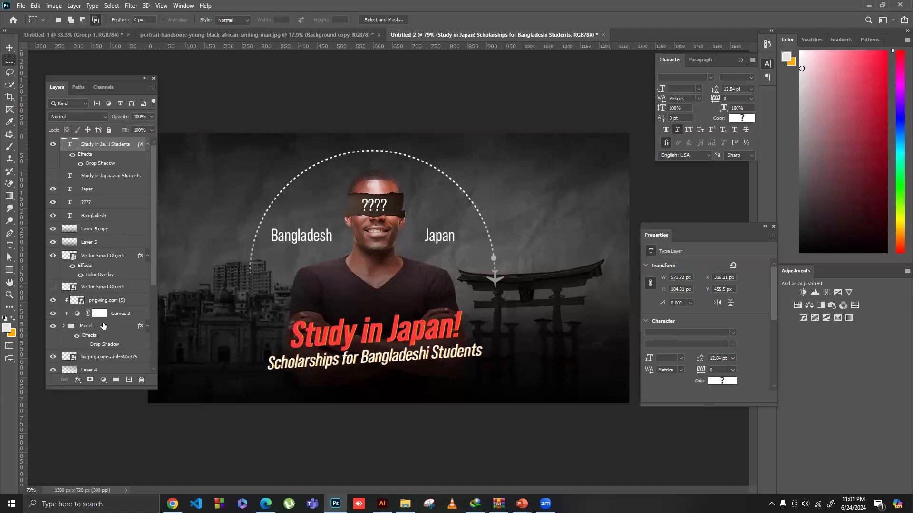
Step: Add a Drop Shadow effect to the torn strip layer pngwing.com (5) over the man's eyes
scroll(93, 285, "down", 3)
scroll(93, 219, "up", 1)
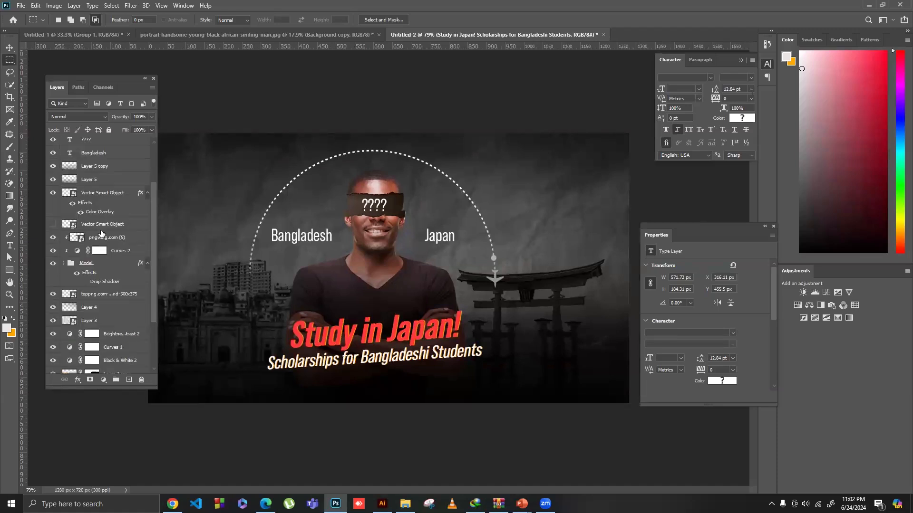
scroll(93, 211, "up", 2)
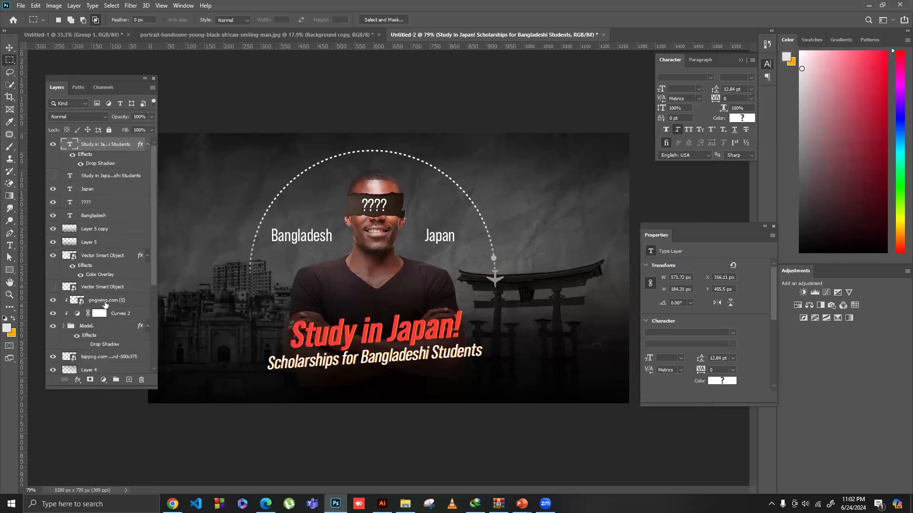
left_click(119, 306)
right_click(124, 308)
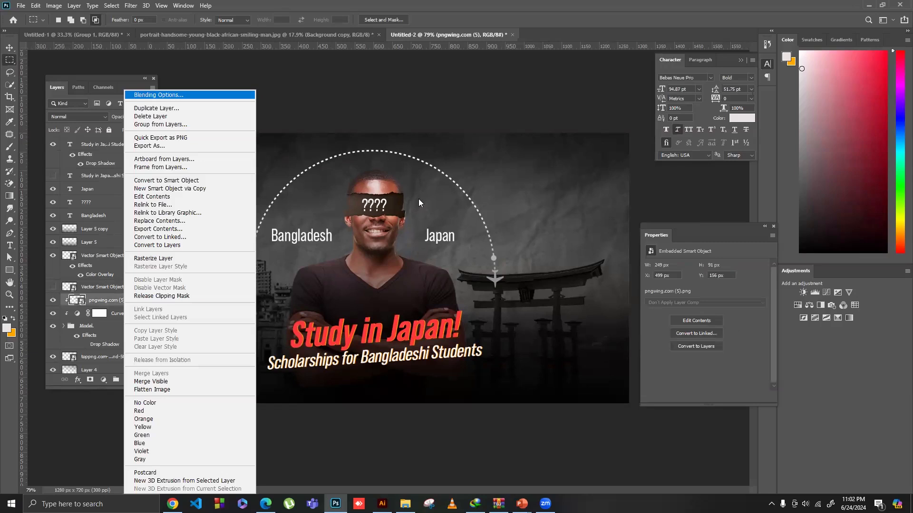
key("Return")
left_click(552, 342)
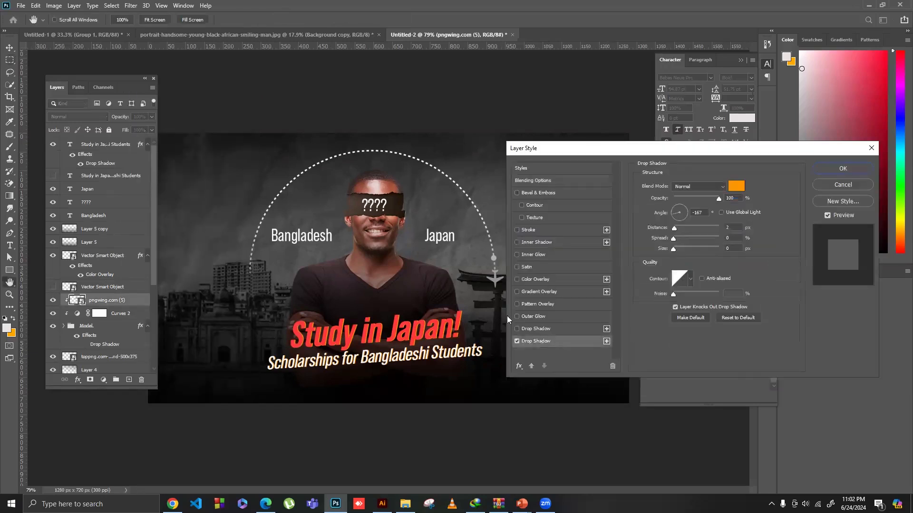
left_click_drag(416, 230, 417, 230)
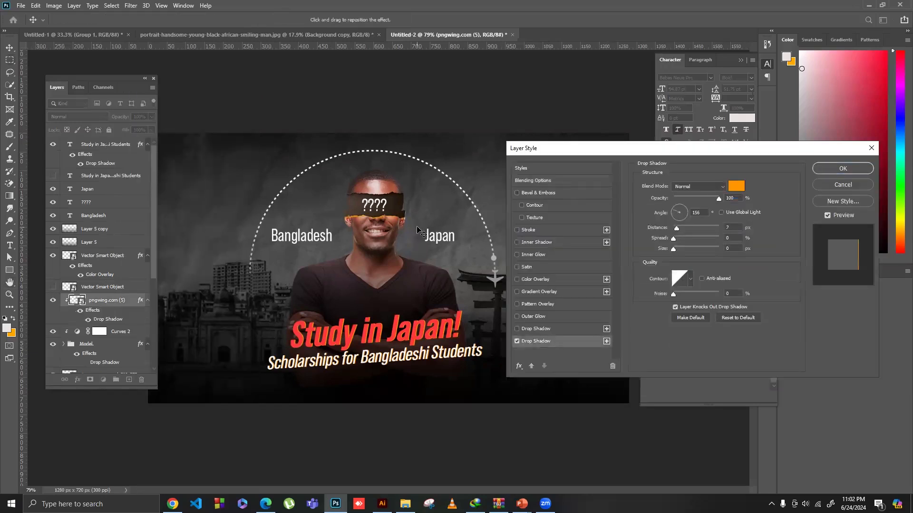
Step: Set the torn strip's drop shadow to black 000000, size 9 px, distance 13 px and angle 175°
left_click(736, 185)
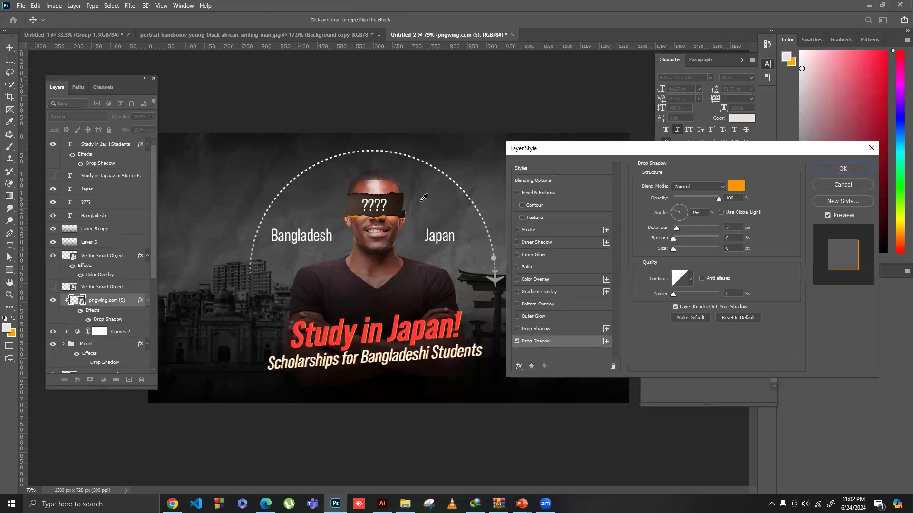
left_click(559, 449)
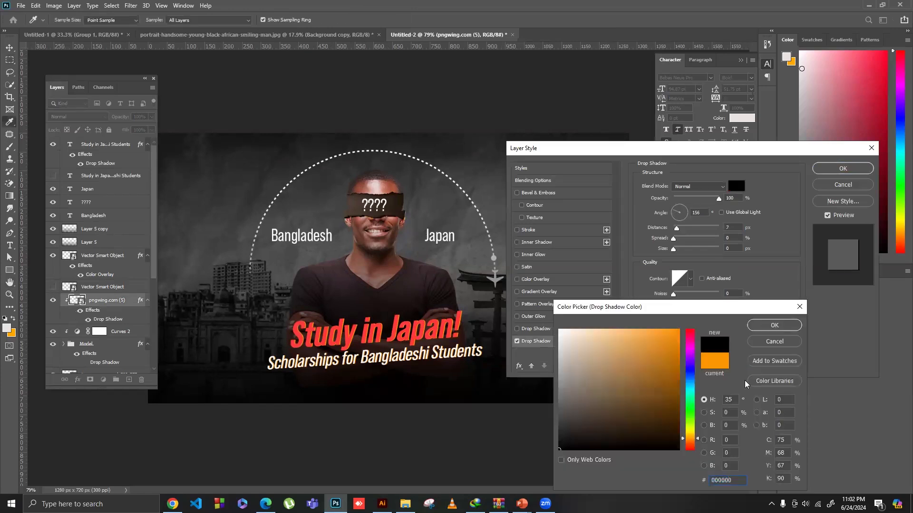
left_click(752, 325)
left_click(678, 248)
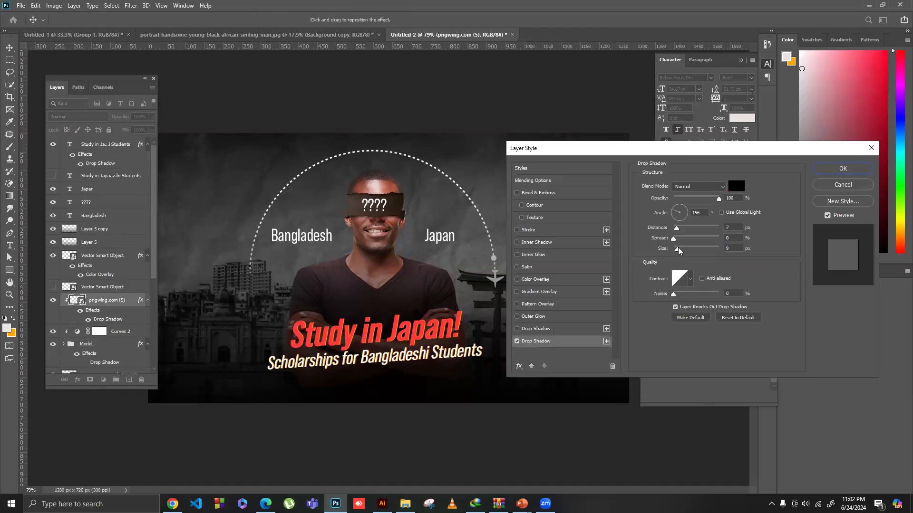
left_click_drag(394, 215, 408, 218)
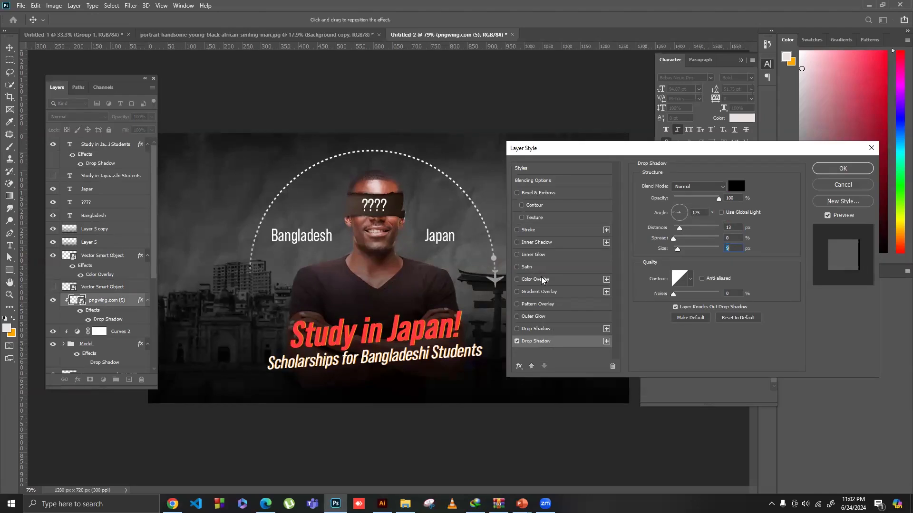
Step: Add a black 000000 Color Overlay to the torn strip layer with the Color blend mode
left_click(542, 280)
left_click(736, 186)
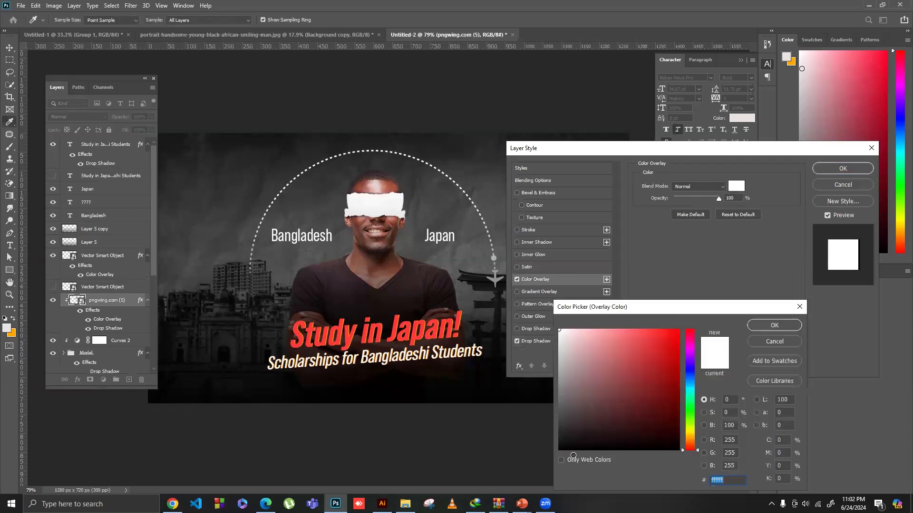
type("000000")
key("Return")
left_click(697, 189)
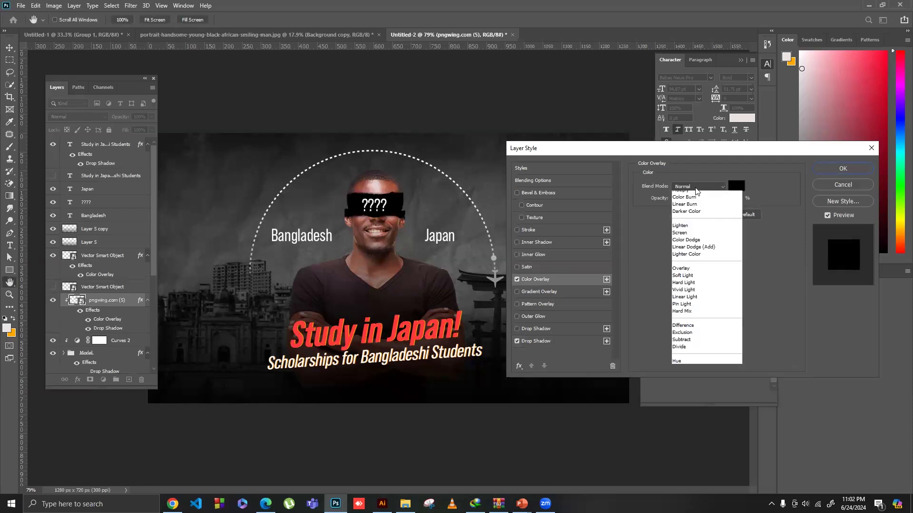
left_click(688, 409)
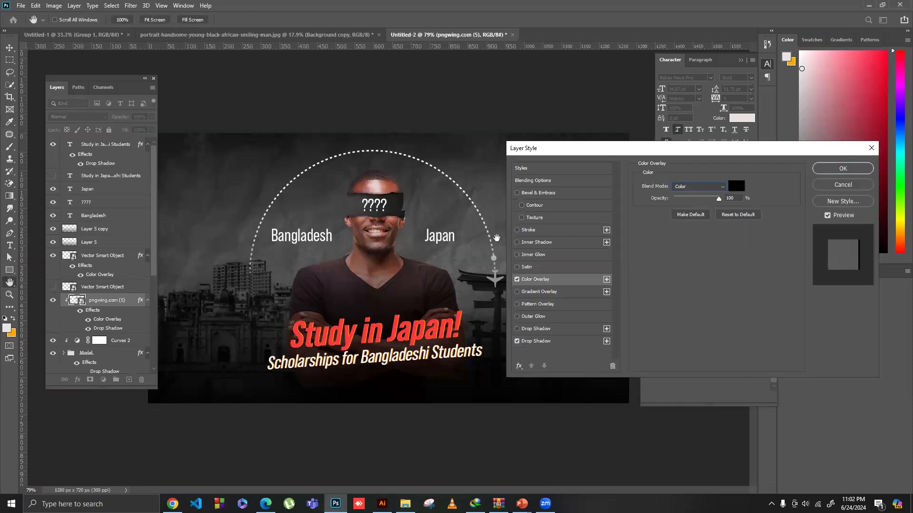
left_click(842, 169)
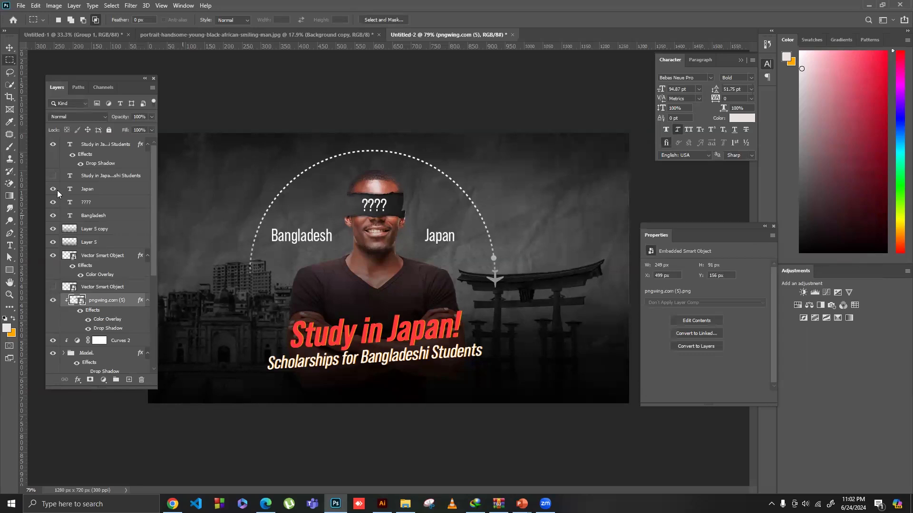
Step: Hide the torn strip layer and add a layer mask to the Model group that cuts out the strip's outline
left_click(74, 301, "ctrl")
left_click(53, 300)
left_click(97, 356)
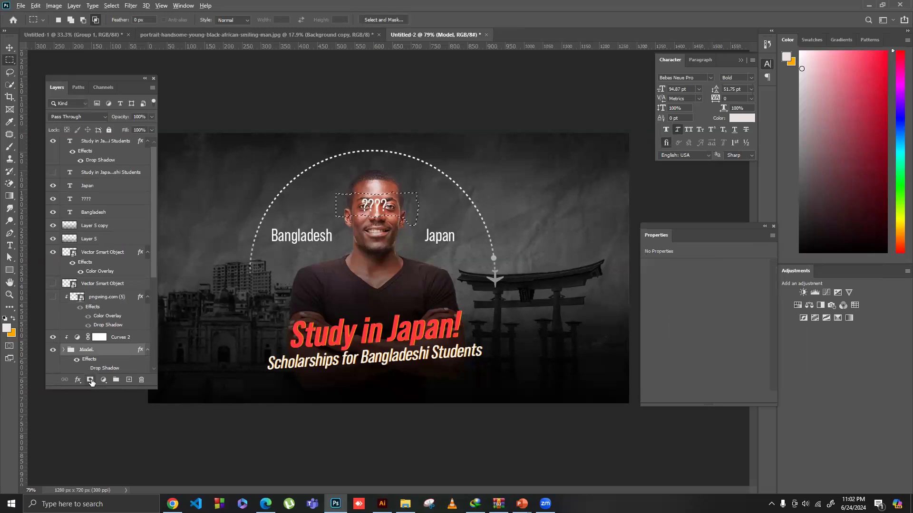
left_click(90, 380)
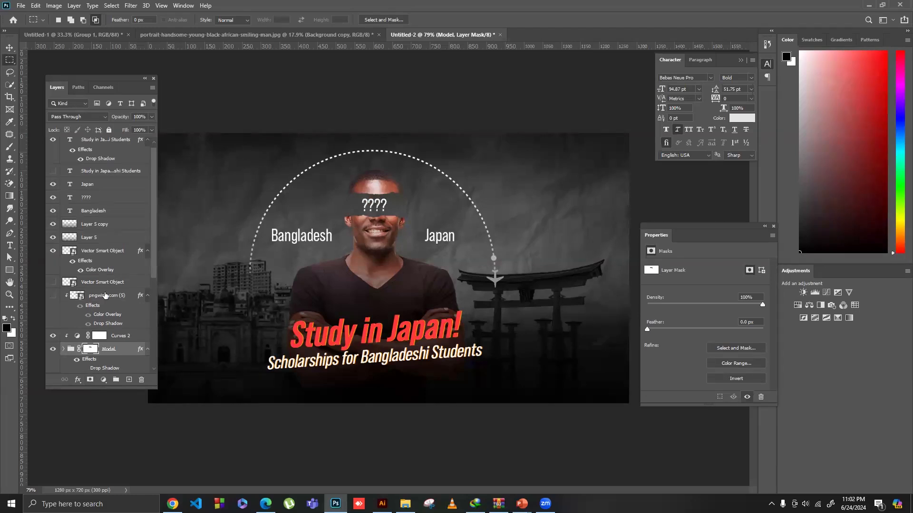
Step: Bring the dotted flight-path arc layer to the top of the layer stack
left_click(72, 297)
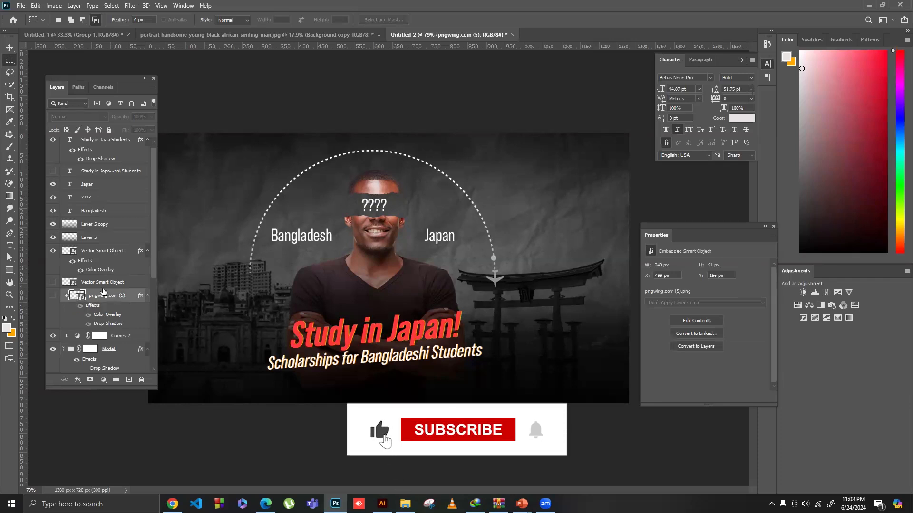
scroll(101, 323, "down", 3)
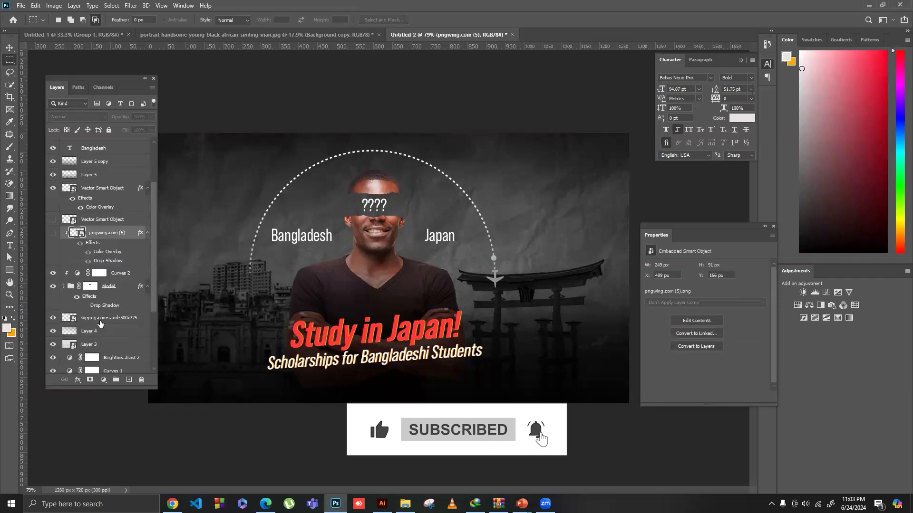
left_click(100, 324)
left_click(9, 48)
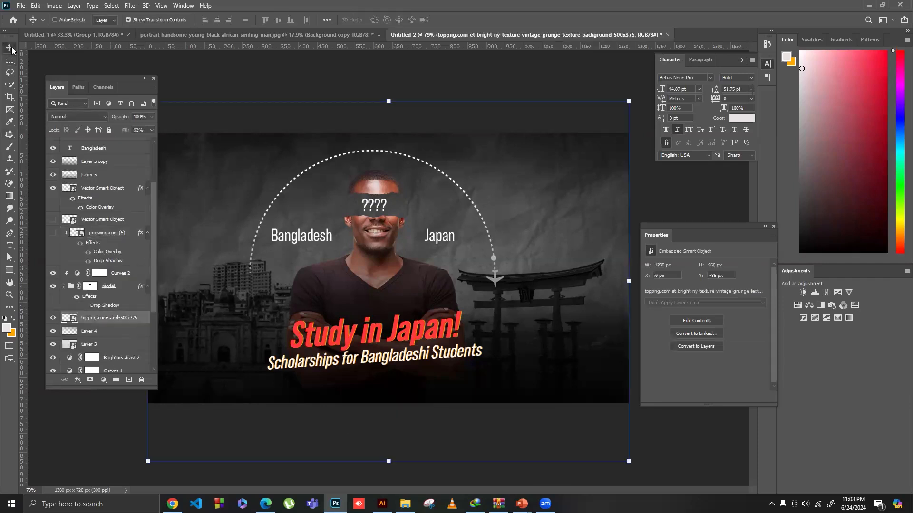
scroll(109, 341, "down", 2)
scroll(107, 331, "up", 2)
left_click(95, 194)
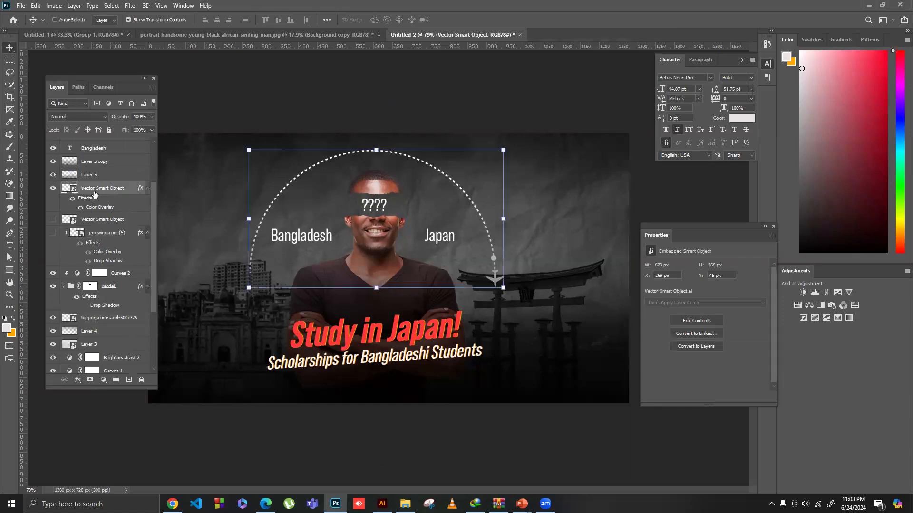
key("ctrl+shift+bracketright")
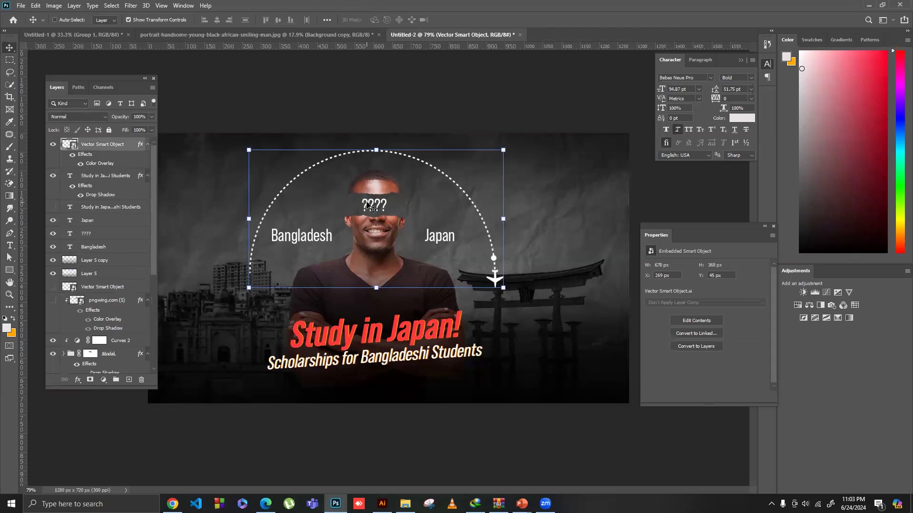
Step: Turn the visibility of the torn strip layer pngwing.com (5) back on
left_click(10, 61)
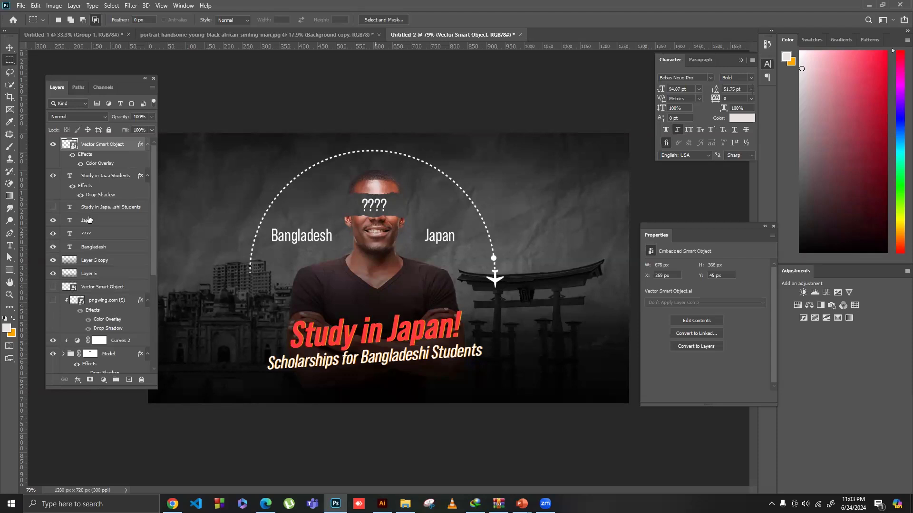
scroll(91, 220, "down", 1)
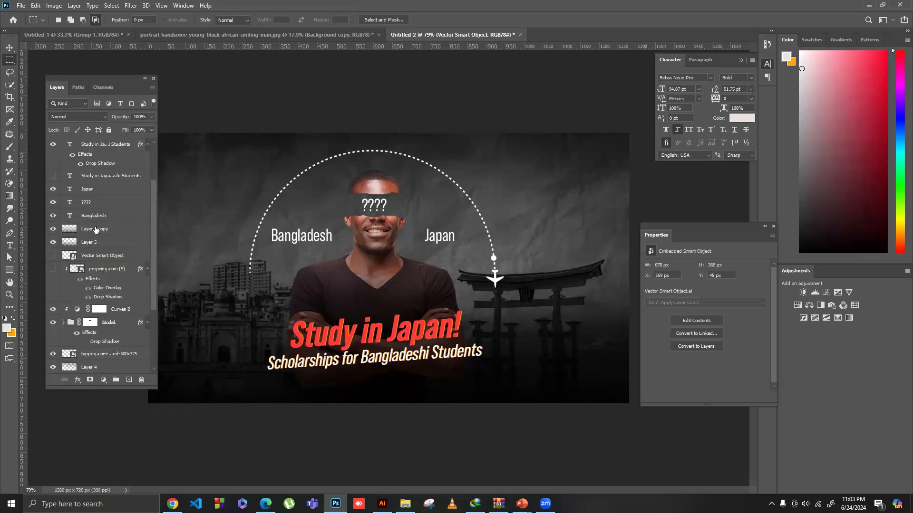
scroll(81, 205, "down", 2)
left_click(53, 206)
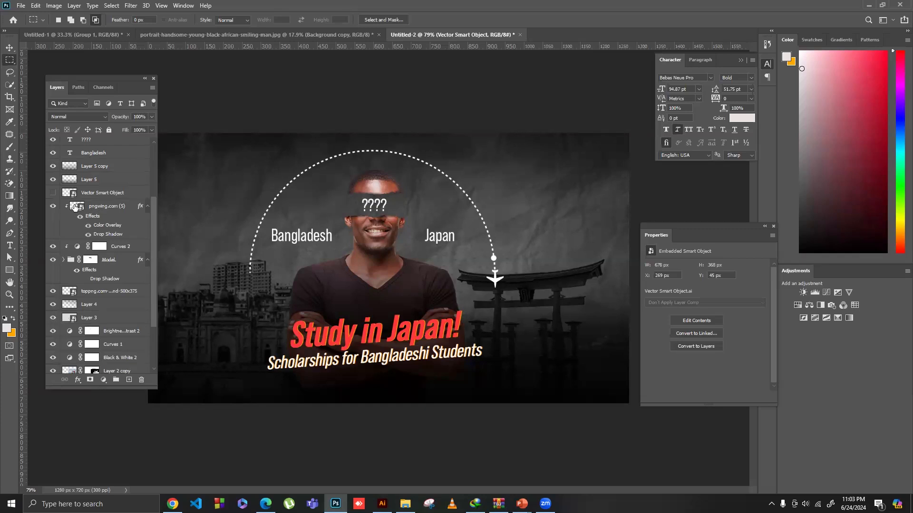
Step: Load the torn strip's outline as a selection, hide the strip layer, and make the Model group's layer mask active
left_click(77, 206, "ctrl")
key("ctrl+d")
key("ctrl+z")
left_click(324, 189)
left_click(76, 209, "ctrl")
left_click(53, 206)
left_click(80, 206)
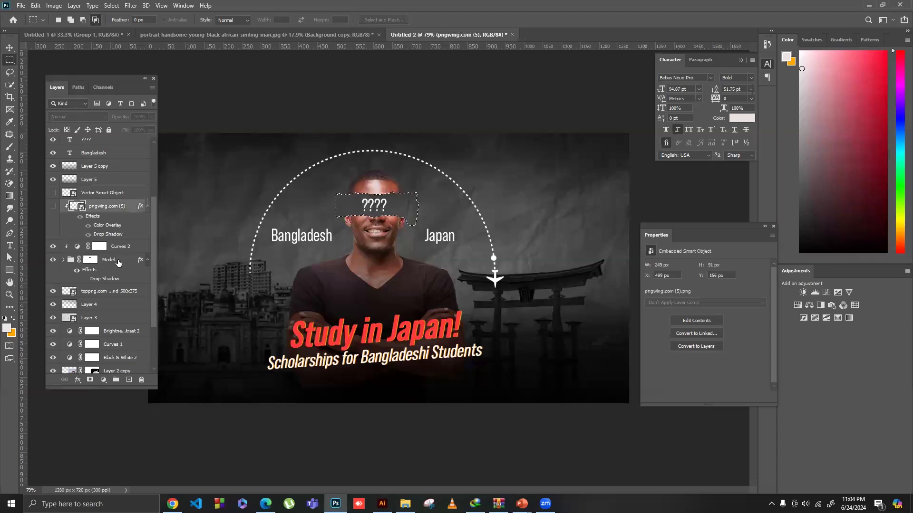
left_click(91, 259)
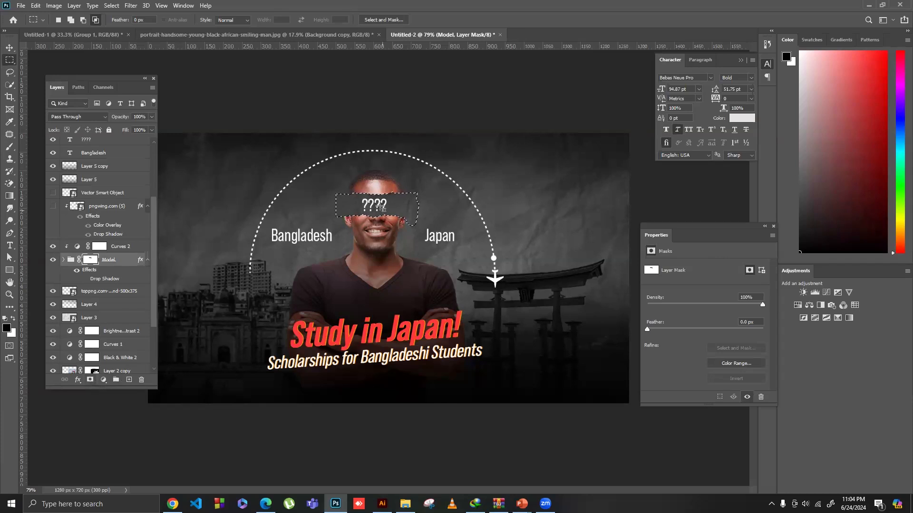
left_click(374, 228)
Step: In the portrait document, mask out a band about 1567 x 319 px over the man's eyes and paint part of it back with white
left_click(319, 36)
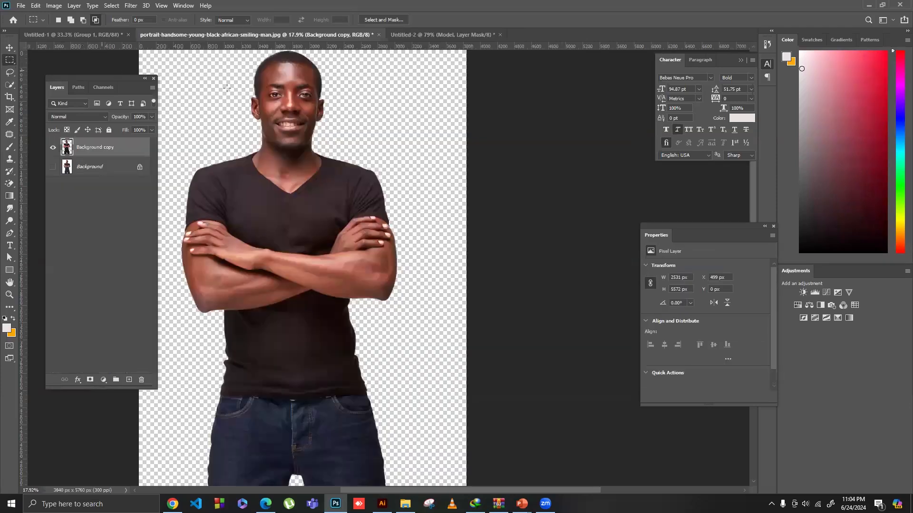
left_click_drag(224, 79, 357, 106)
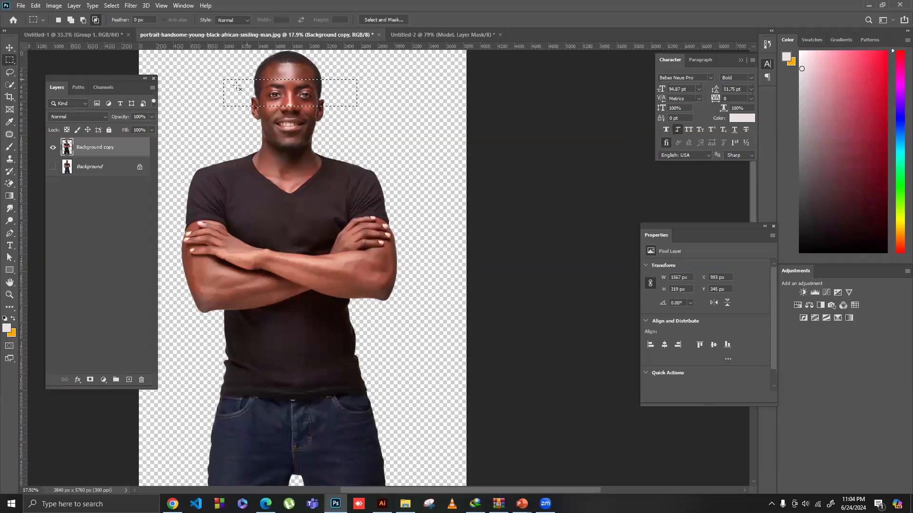
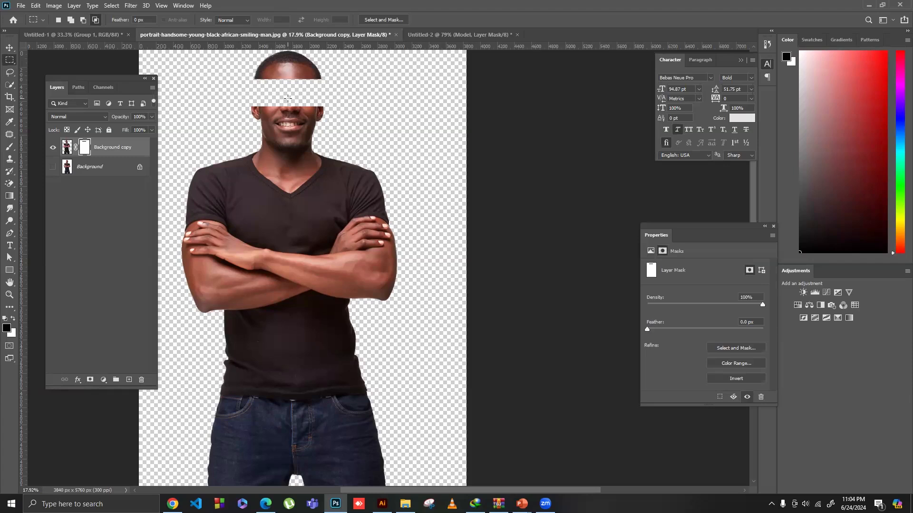
left_click(15, 147)
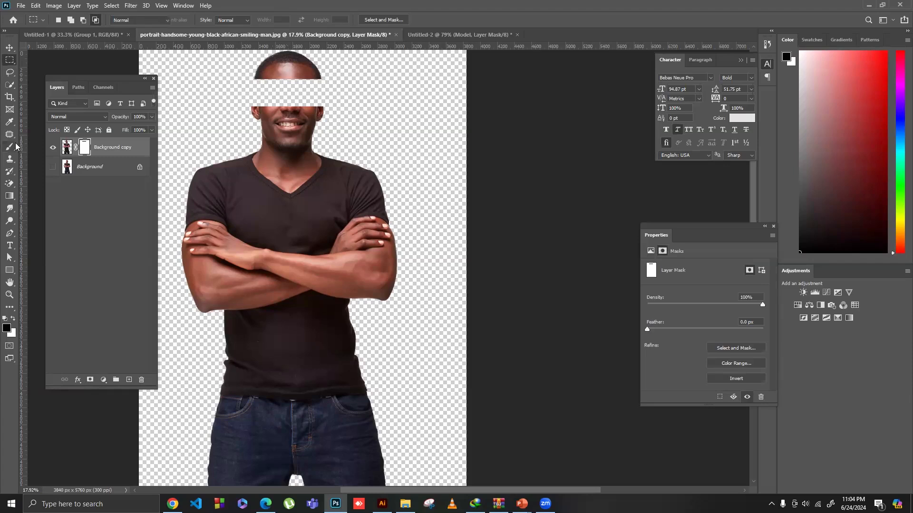
left_click(12, 318)
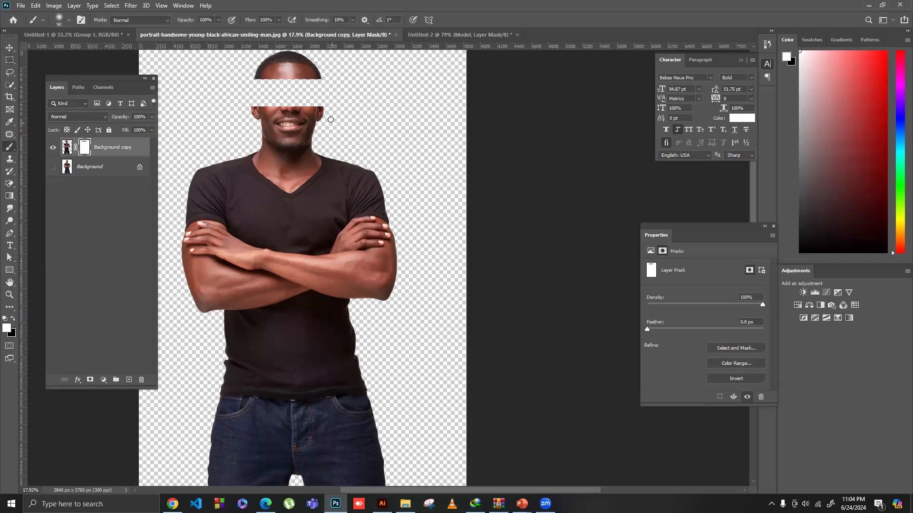
left_click_drag(288, 94, 299, 93)
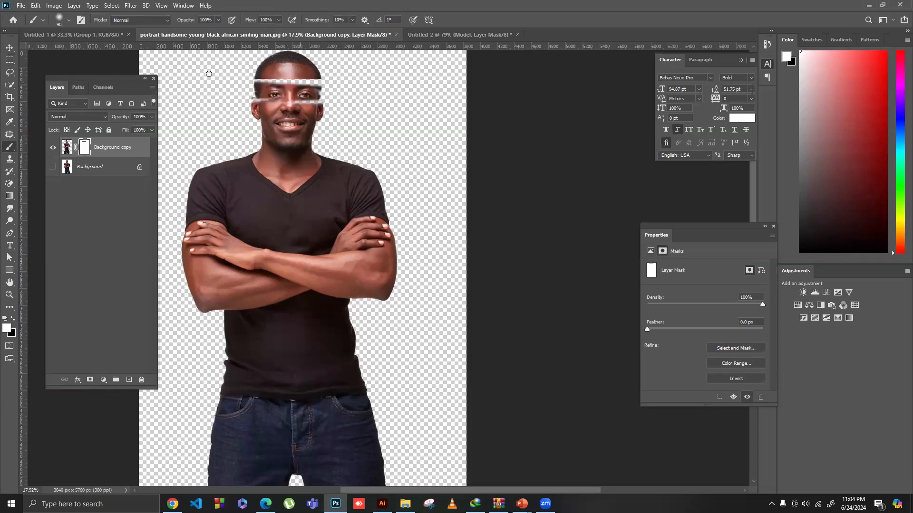
Step: In Untitled-2, add a new layer above the headline text and paint a soft light spot on the man's chest with a 400 px brush
left_click(427, 36)
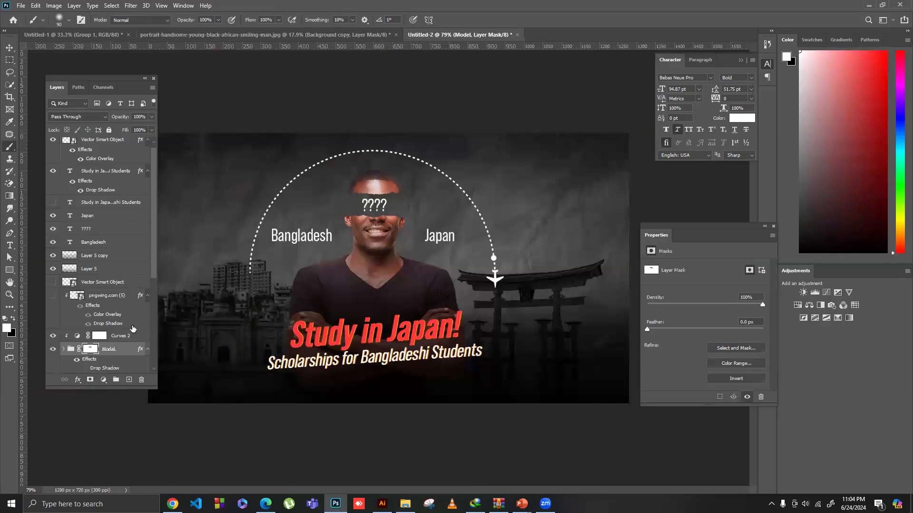
scroll(119, 226, "up", 1)
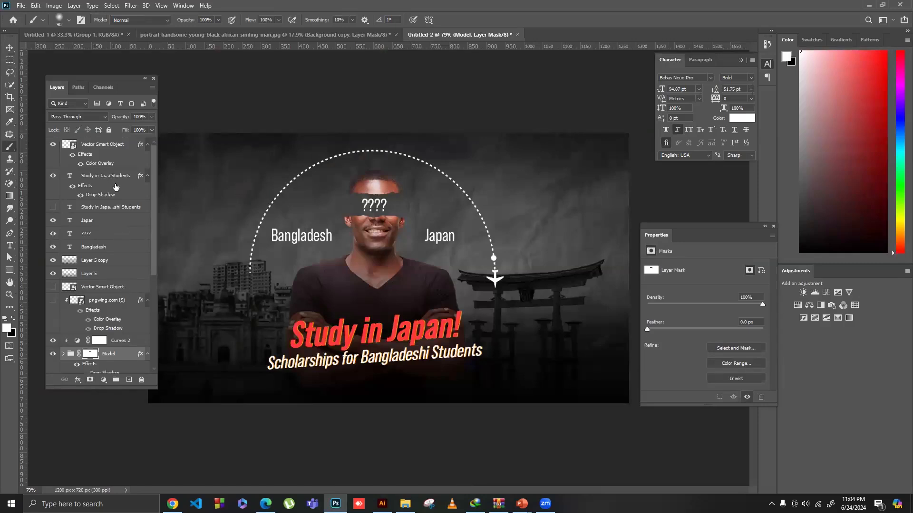
left_click(105, 175)
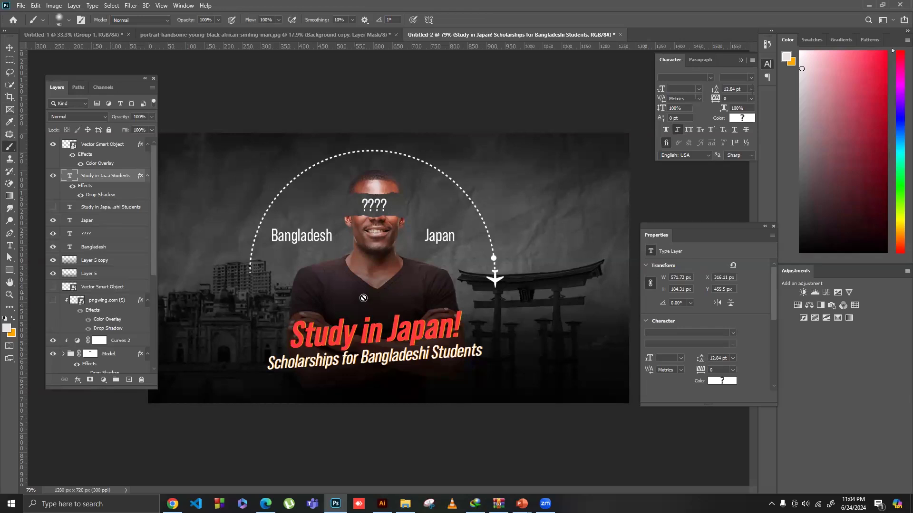
left_click(127, 380)
key("bracketright")
key("bracketright")
key("bracketright")
key("bracketright")
key("bracketright")
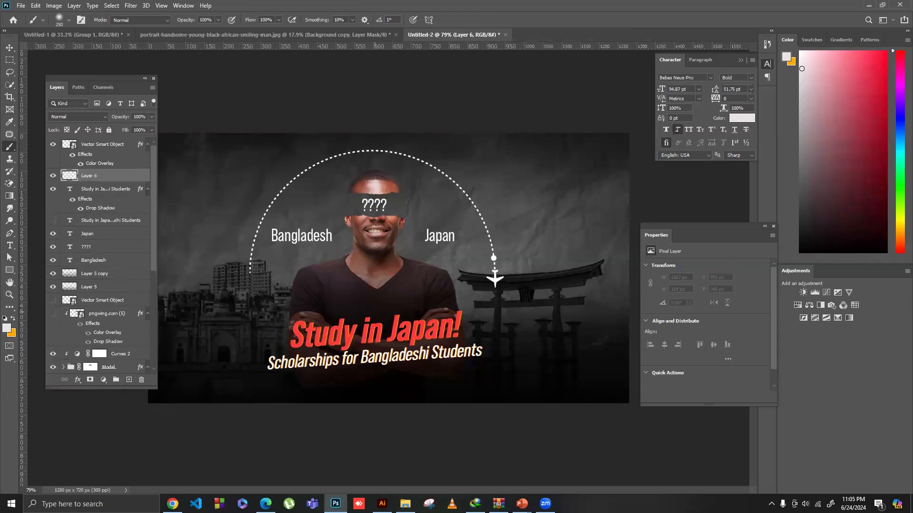
key("bracketright")
key("bracketright")
left_click(368, 301)
Step: Set the light spot layer to the Overlay blend mode and scale it to about 97% over the man's torso
left_click(72, 118)
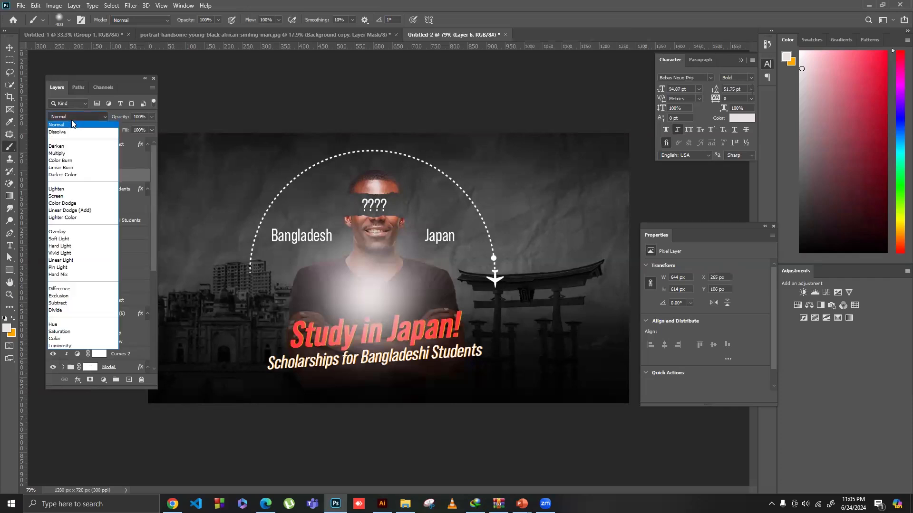
left_click(89, 118)
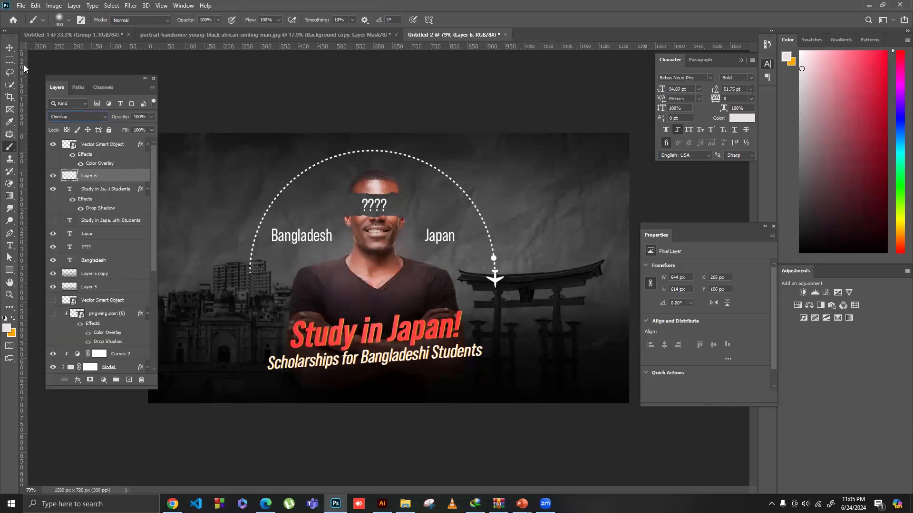
key("v")
left_click_drag(364, 175, 366, 210)
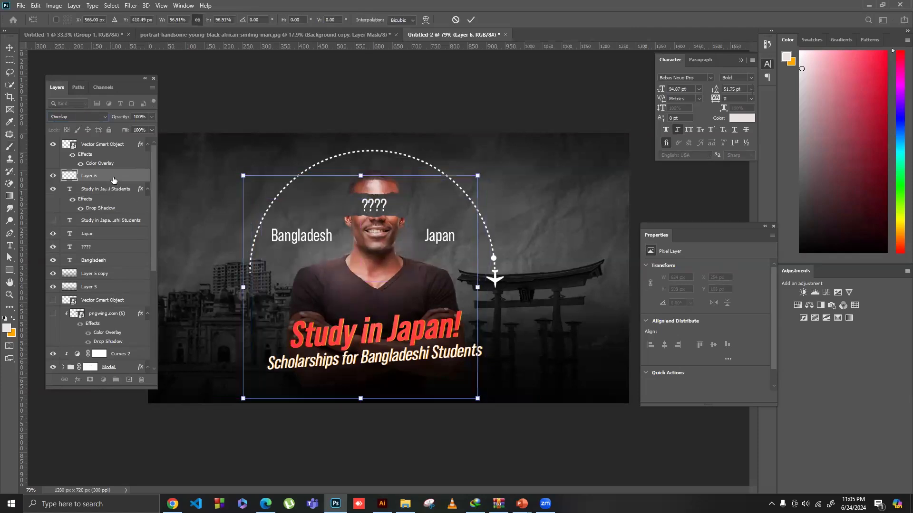
Step: Toggle the headline text and Layer 6 off and on to compare the glow's effect
left_click(57, 191)
left_click(57, 191)
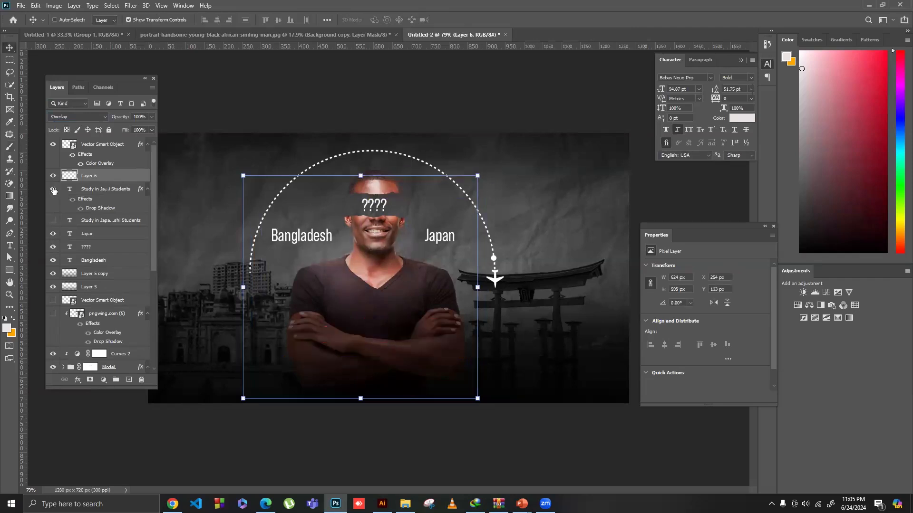
left_click(97, 191)
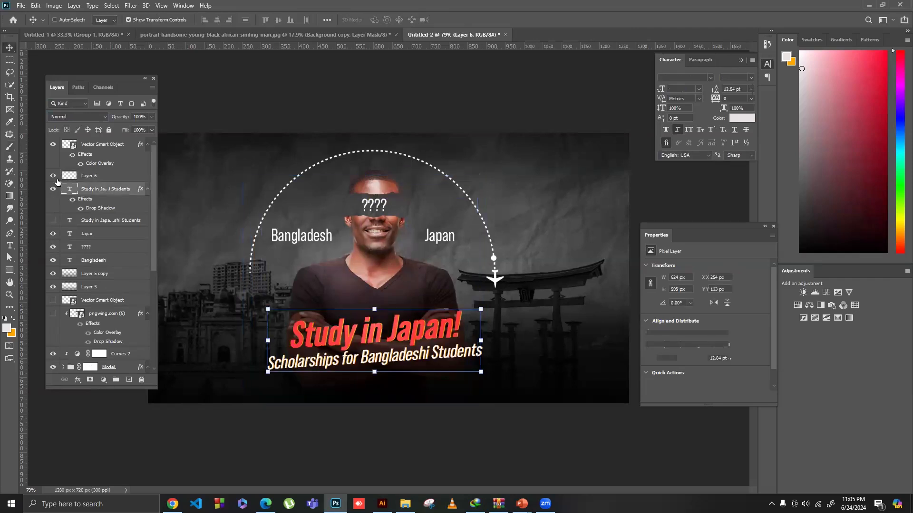
left_click(54, 176)
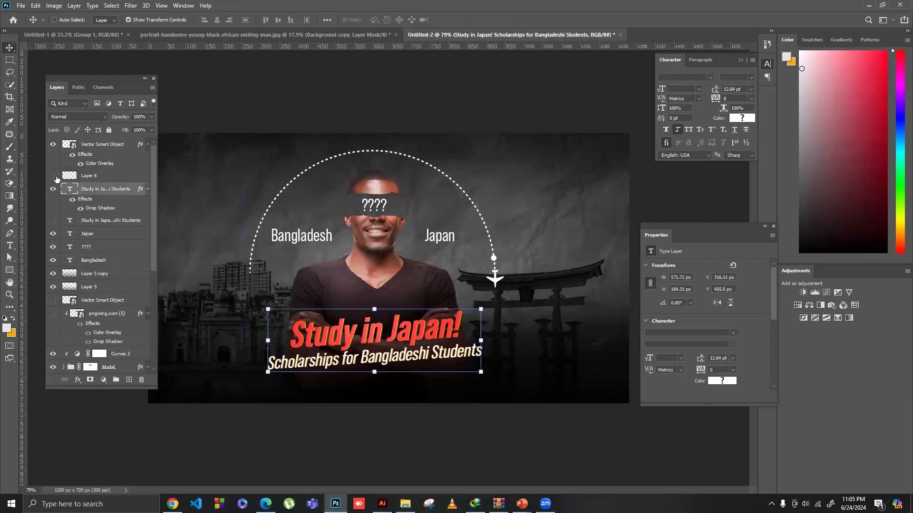
left_click(54, 176)
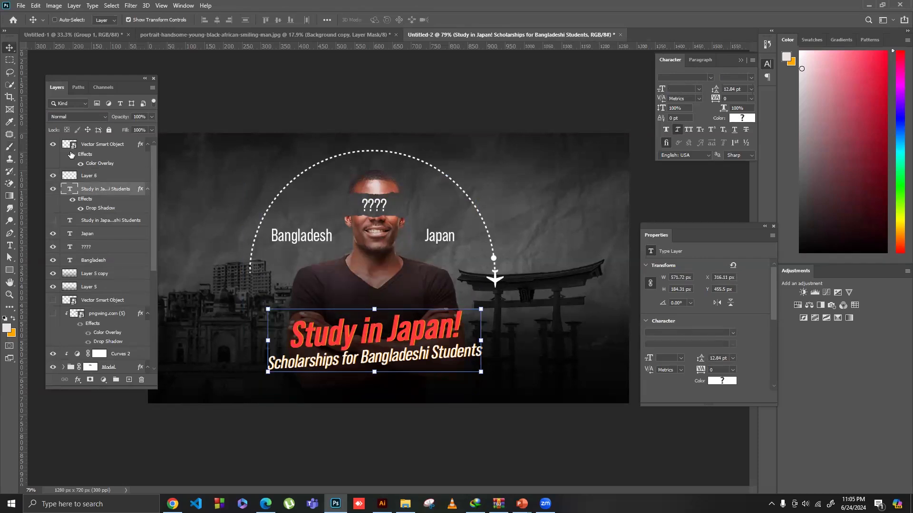
Step: Change the headline text's drop shadow color to black 000000
left_click(7, 61)
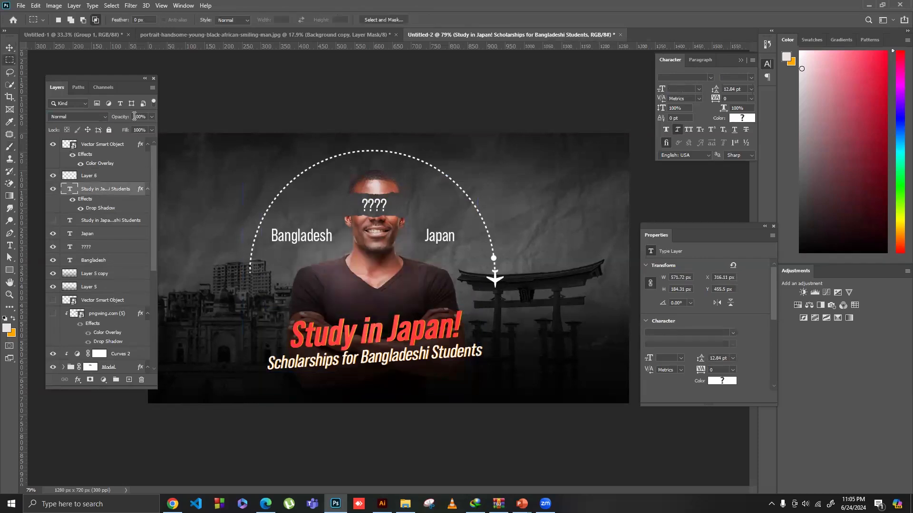
double_click(108, 209)
left_click(735, 186)
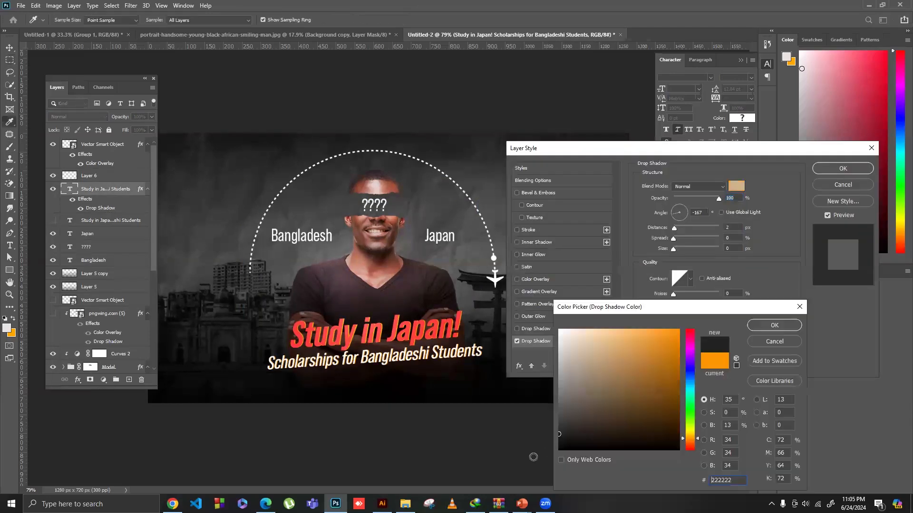
left_click_drag(572, 403, 559, 449)
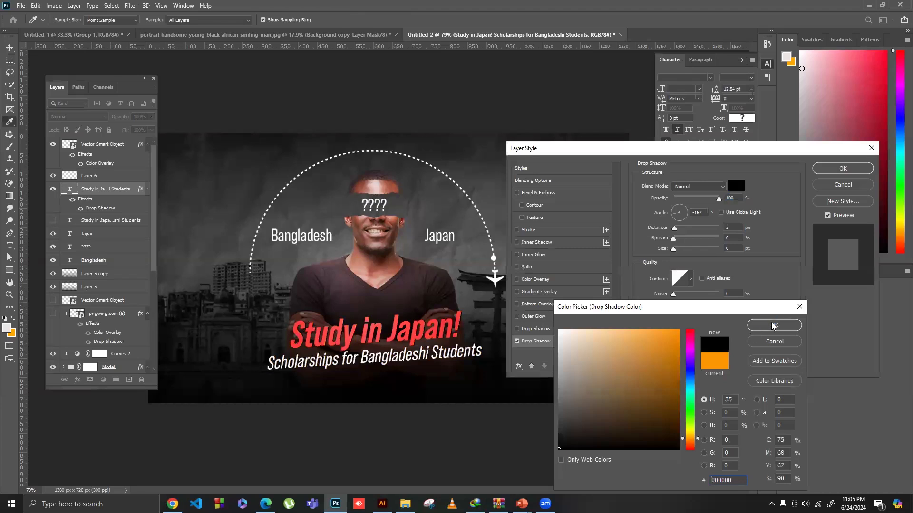
left_click(772, 327)
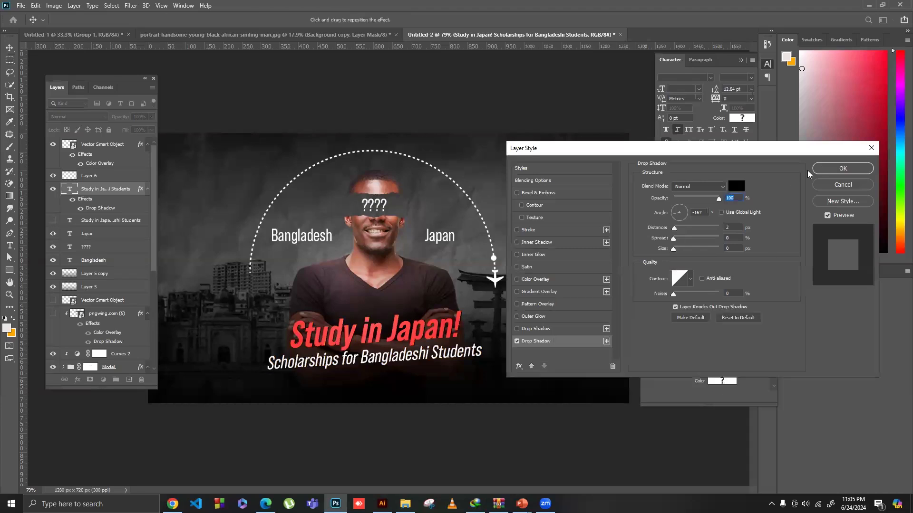
left_click(842, 168)
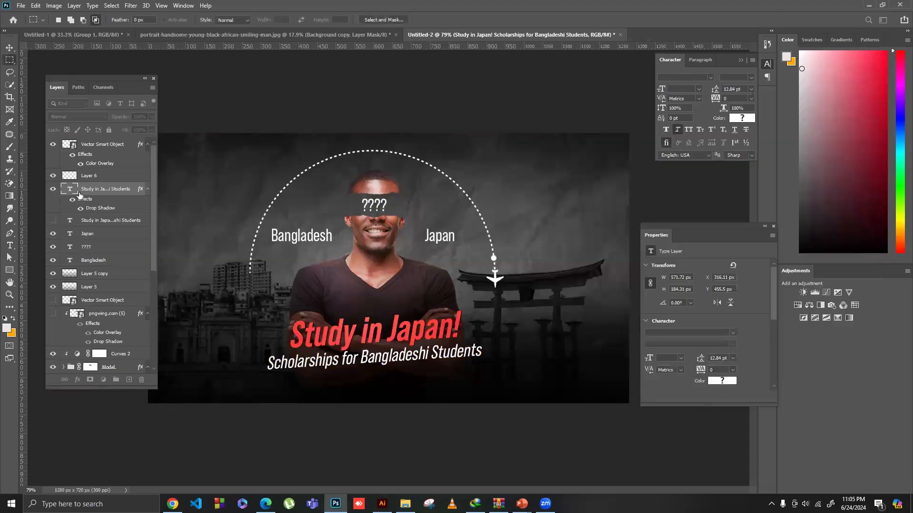
Step: Duplicate the glow on Layer 6 and clip the original Layer 6 to the headline text
left_click(8, 49)
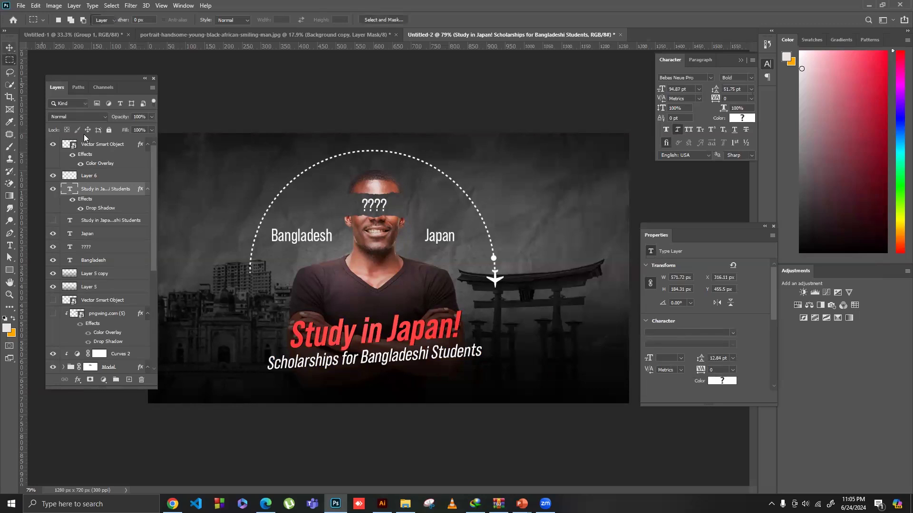
left_click(333, 257, "ctrl")
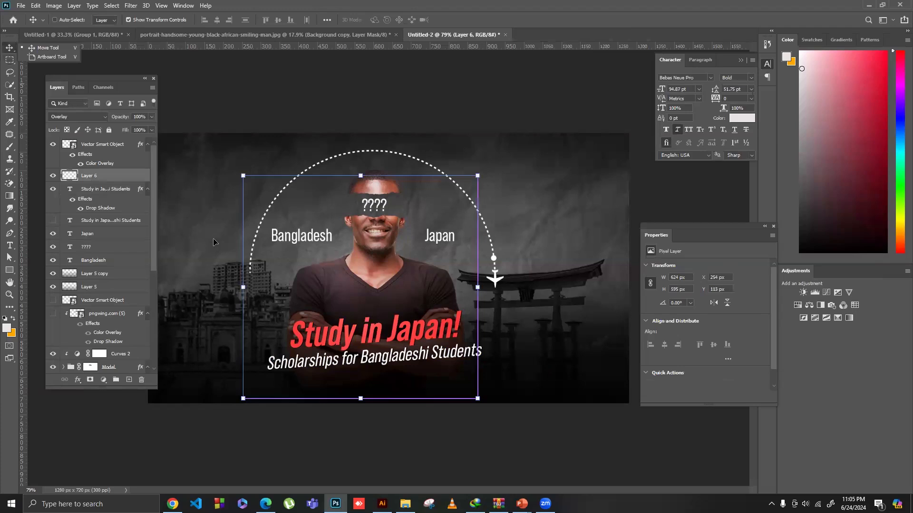
key("ctrl+j")
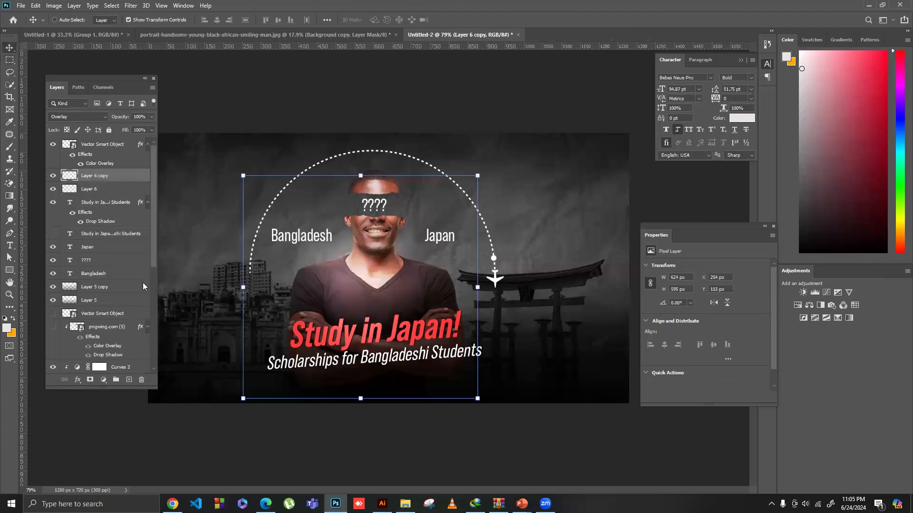
right_click(105, 189)
left_click(148, 274)
Step: Scale the clipped glow on Layer 6 to about 62.69% and move it over the headline
left_click_drag(389, 299, 403, 328)
left_click_drag(375, 230, 372, 288)
mouse_move(372, 304)
left_mouse_down()
mouse_move(374, 278)
mouse_move(359, 268)
left_mouse_up()
Step: Try the Color blend mode on the clipped glow layer and toggle its visibility to compare
left_click(80, 117)
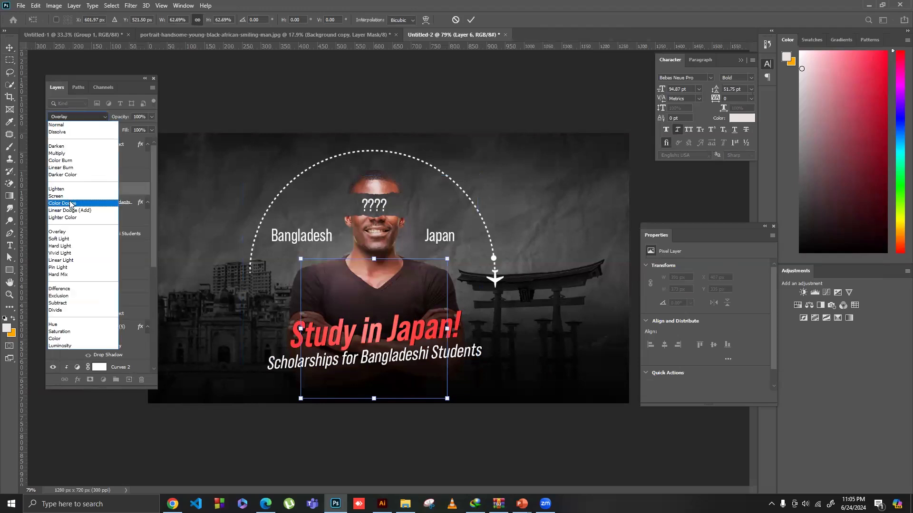
left_click(54, 338)
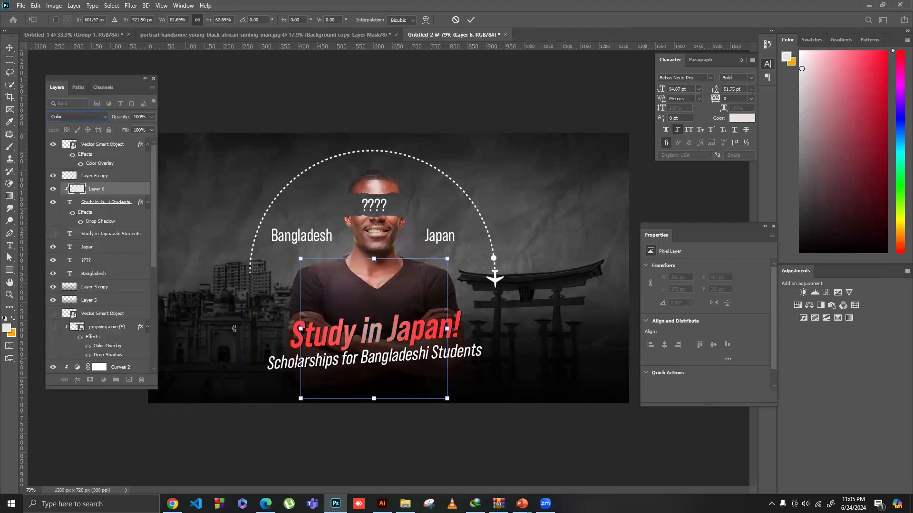
left_click(52, 189)
left_click(52, 190)
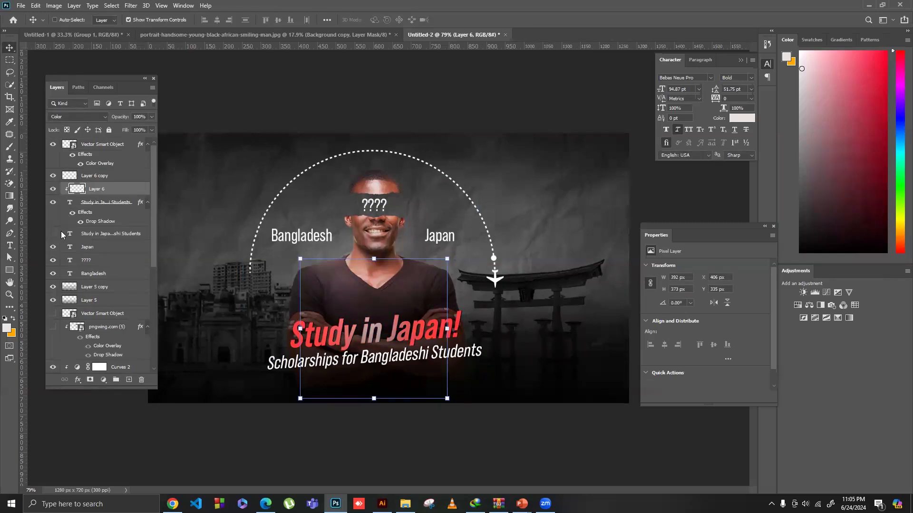
Step: Set the clipped glow layer to Overlay and stretch its width to about 167.6%, centred above the headline
left_click(79, 116)
left_click(375, 327)
left_click_drag(375, 327, 357, 279)
left_click_drag(440, 304, 539, 309)
left_click_drag(428, 291, 424, 279)
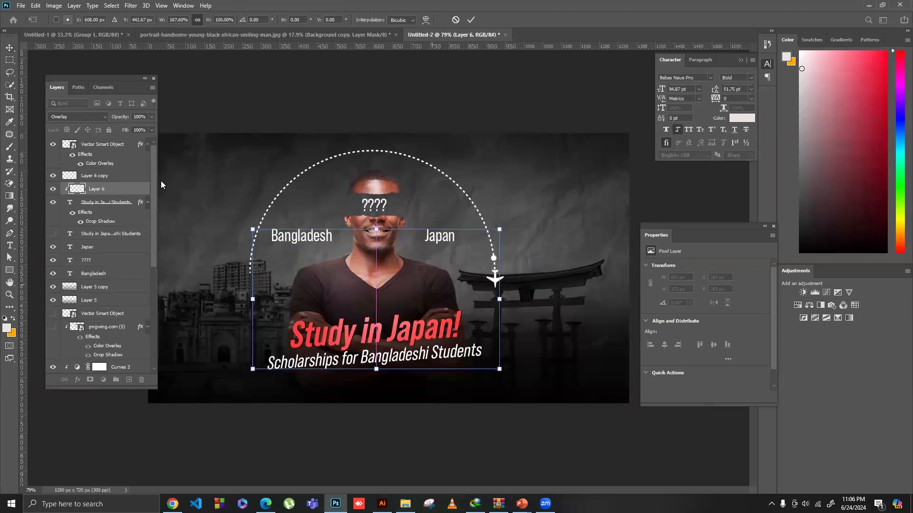
key("Return")
Step: Nudge the stretched Layer 6 glow slightly over the headline, apply the transform and hide the layer
mouse_move(361, 326)
left_mouse_down()
mouse_move(404, 376)
mouse_move(366, 332)
left_mouse_up()
left_click(54, 188)
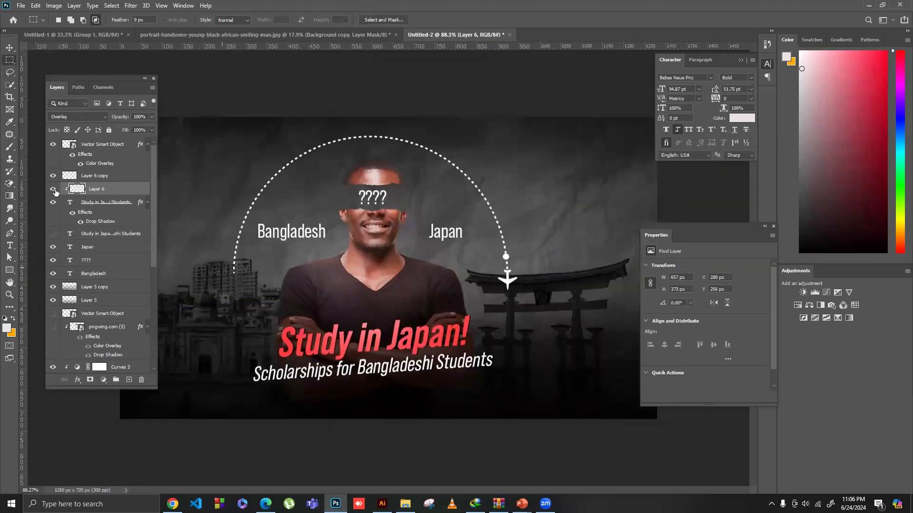
Step: Try yellow and orange tones such as ffd800, ff9c00 and ff6c00 for the headline's drop shadow
double_click(99, 222)
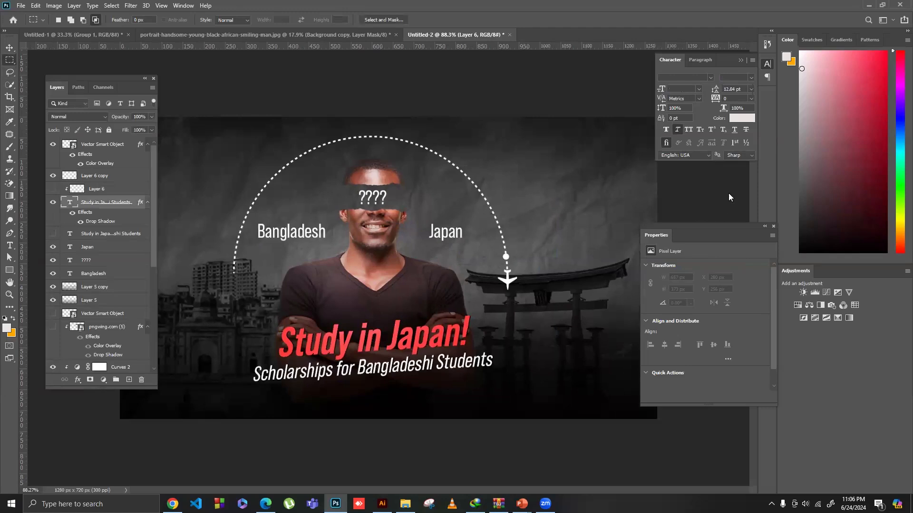
left_click(691, 433)
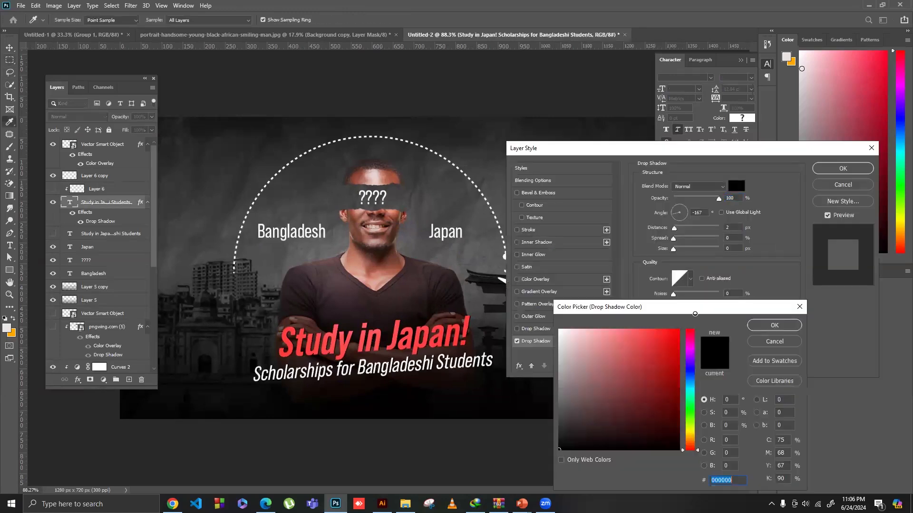
left_click(678, 330)
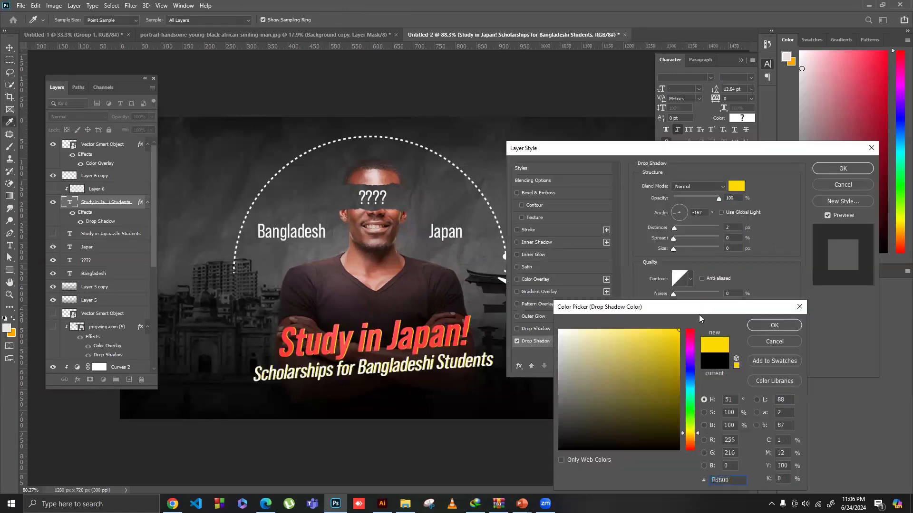
left_click(689, 438)
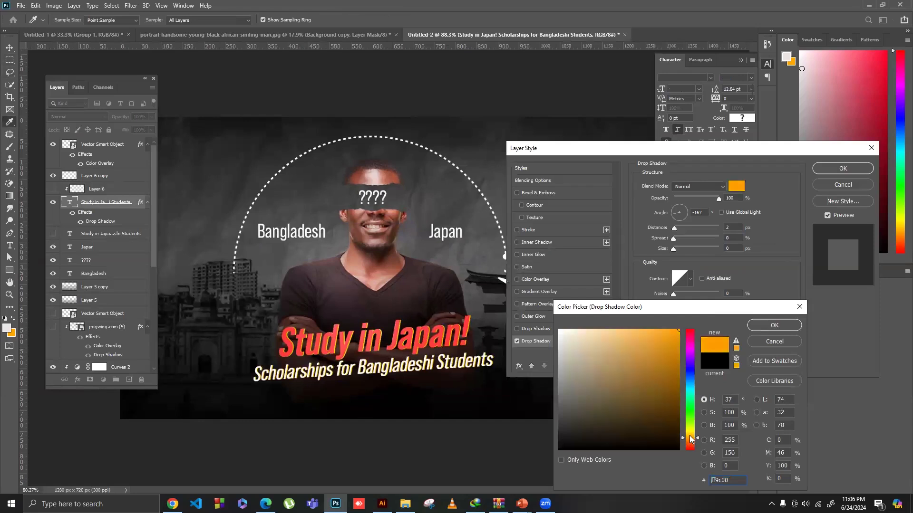
left_click(689, 442)
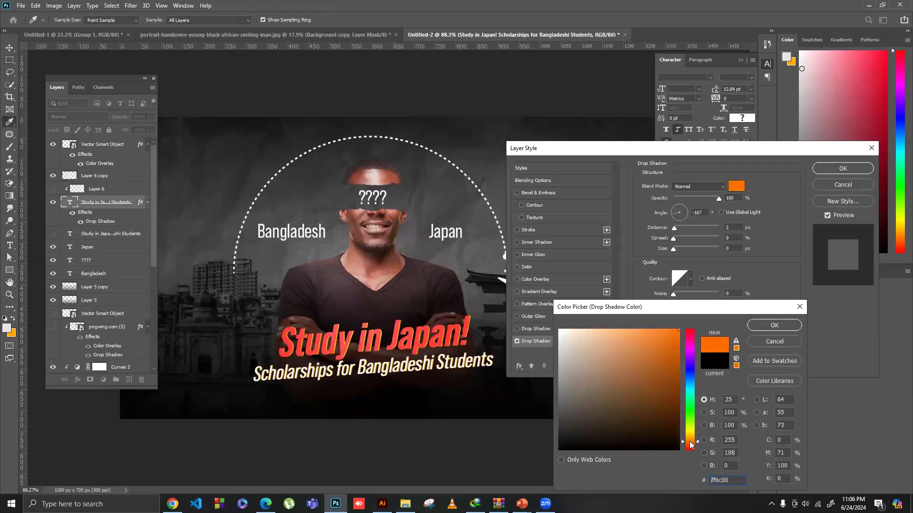
left_click(691, 439)
left_click(690, 440)
left_click(690, 441)
Step: Compare red shades for the headline's drop shadow and apply the light pinkish red ff9f9f
left_click(689, 329)
left_click(640, 329)
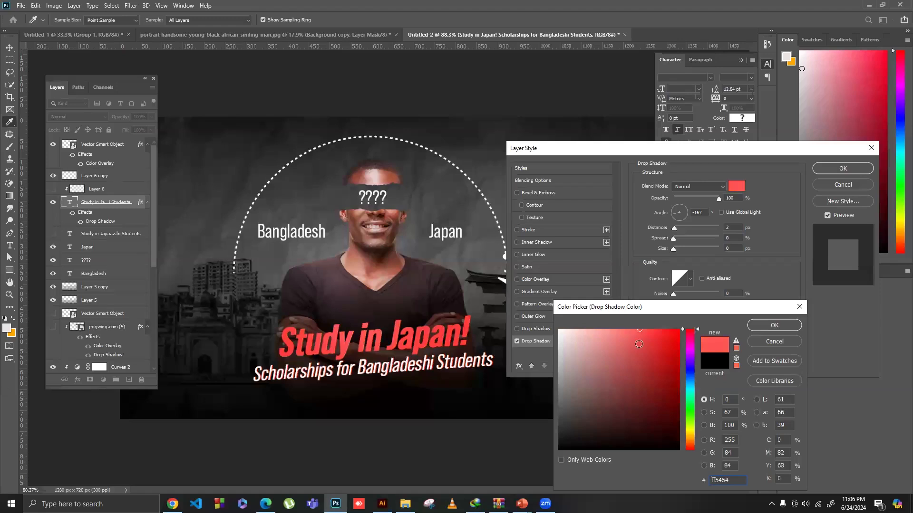
left_click(653, 416)
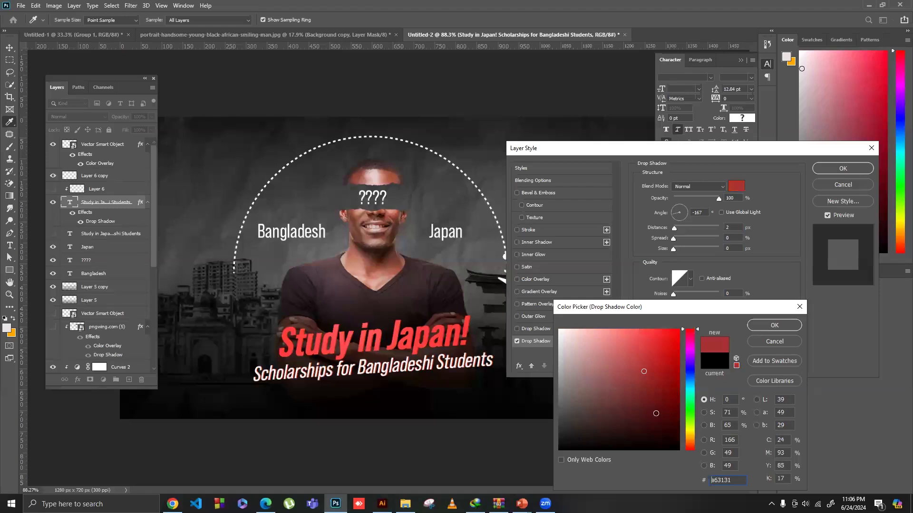
left_click(611, 330)
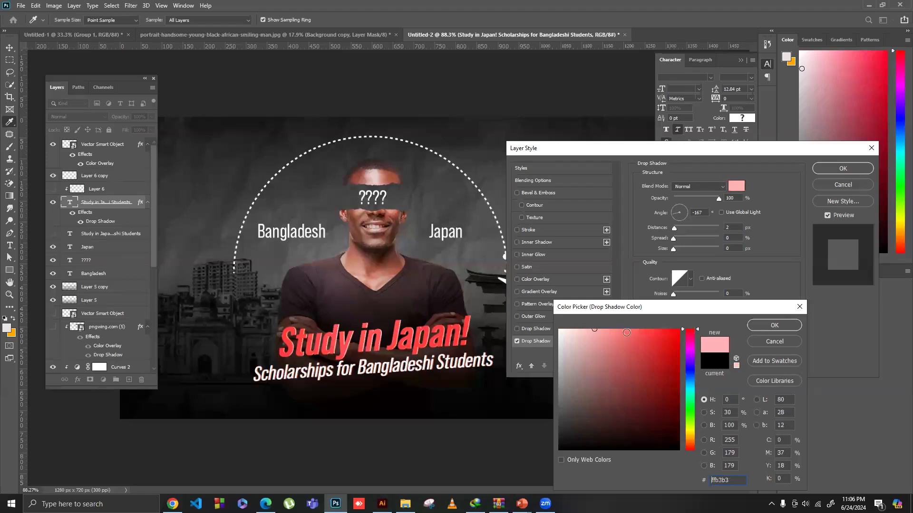
left_click(621, 330)
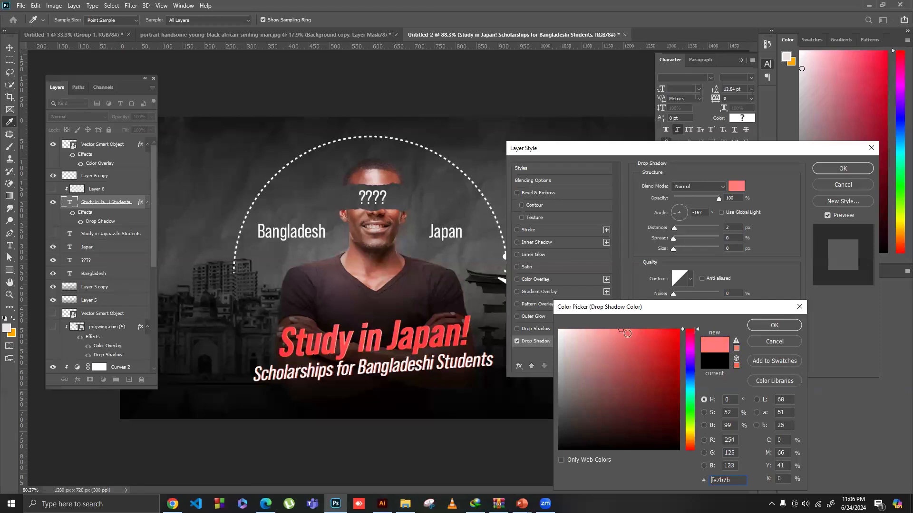
left_click(634, 326)
left_click(616, 327)
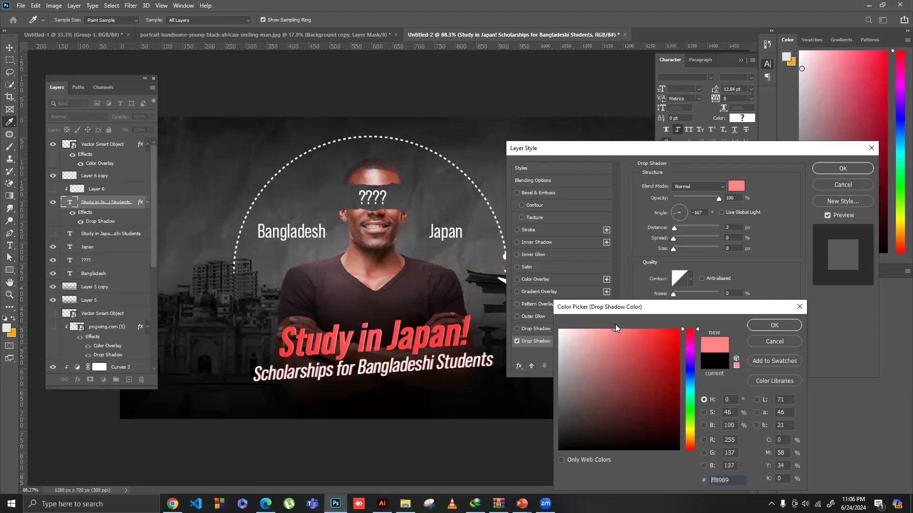
left_click(604, 328)
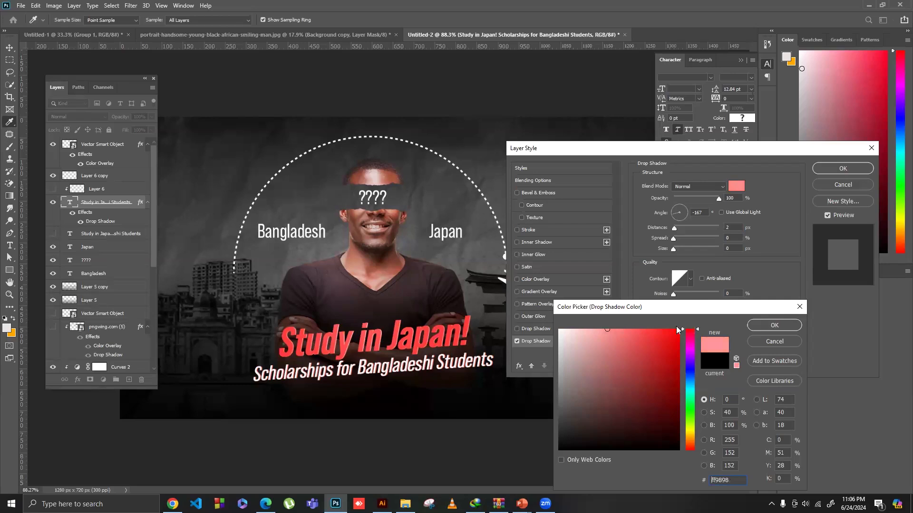
left_click(772, 326)
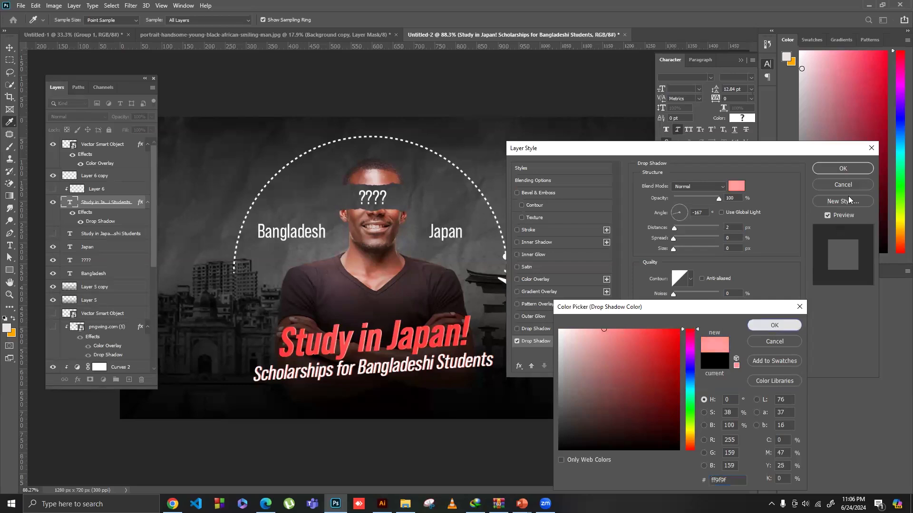
left_click(839, 172)
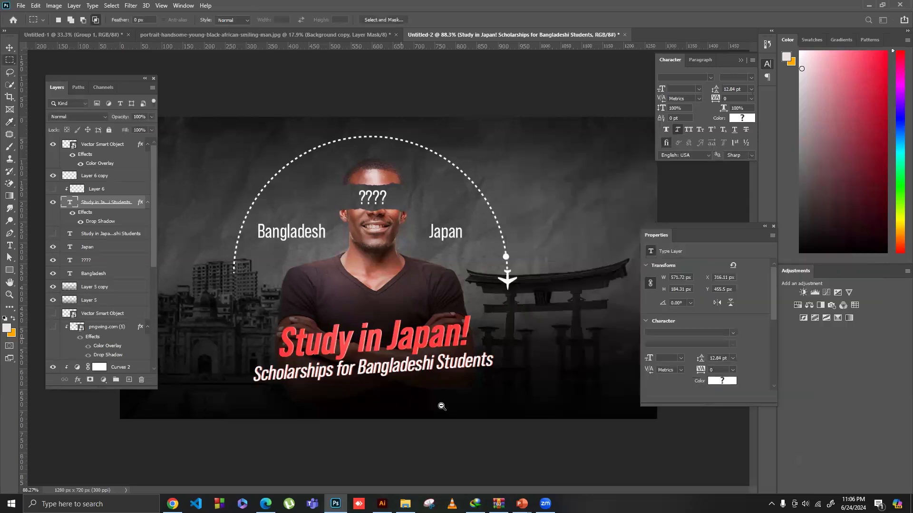
Step: Inspect the shadow on the lettering and change the headline's drop shadow colour to orange ffa800
scroll(432, 398, "up", 5)
scroll(432, 398, "down", 3)
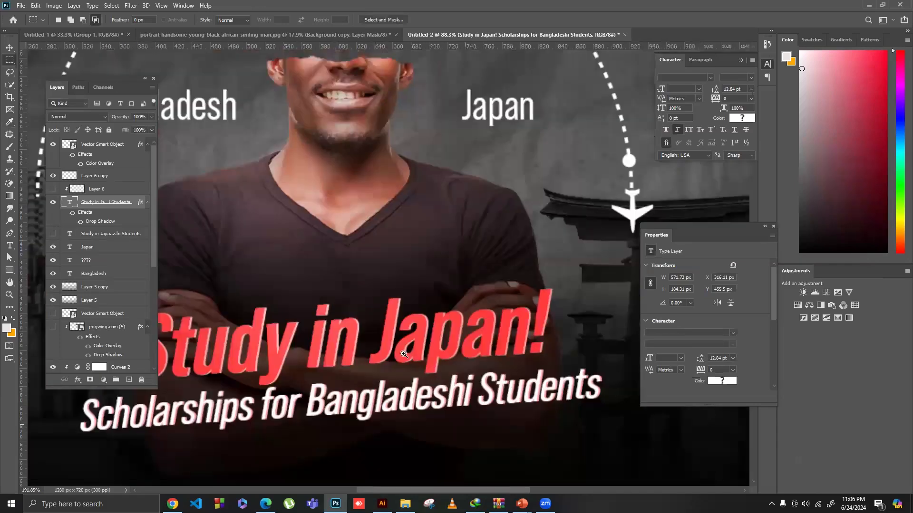
scroll(404, 376, "up", 2)
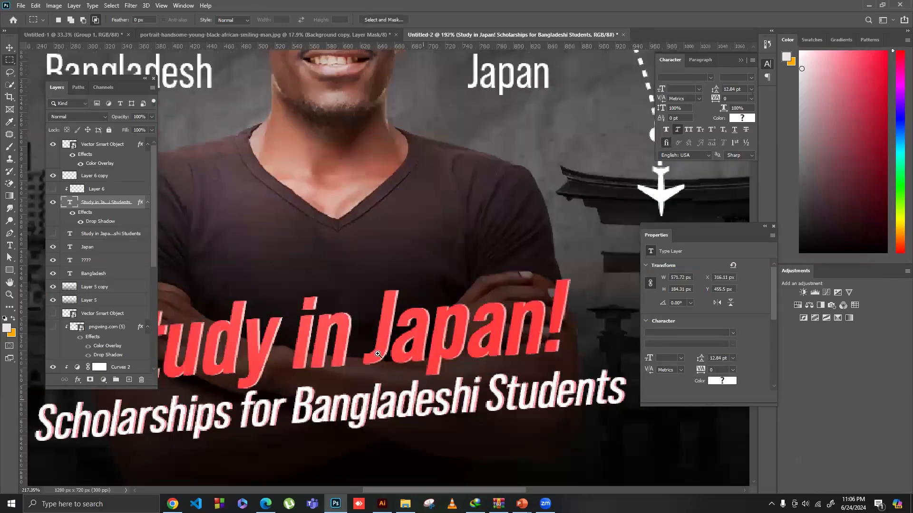
scroll(378, 355, "down", 3)
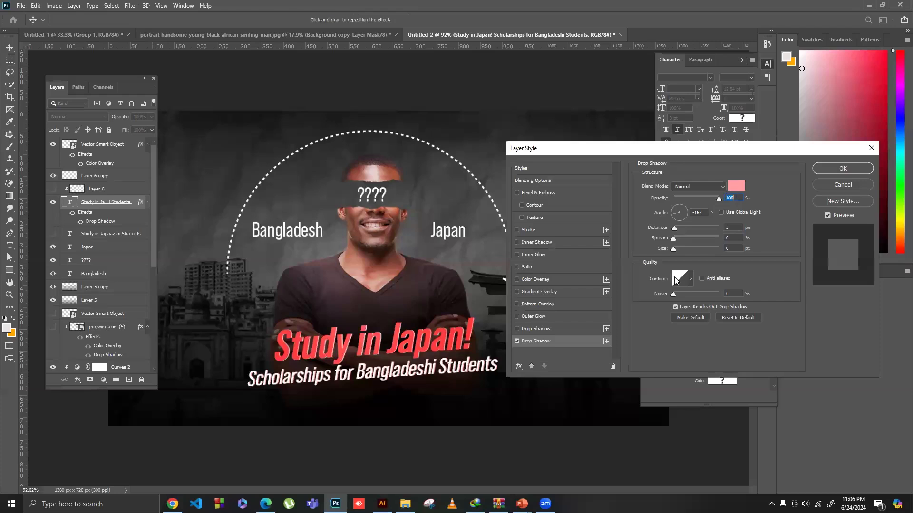
left_click(735, 185)
left_click_drag(692, 446, 692, 439)
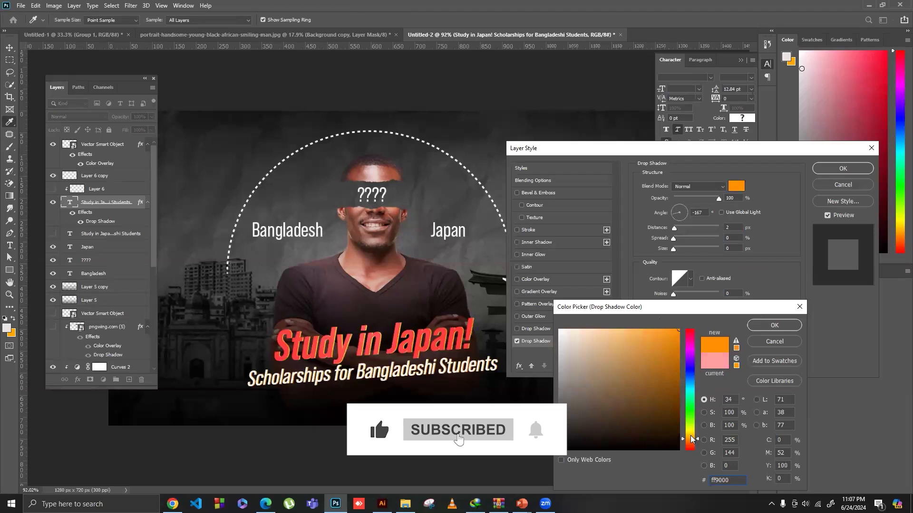
left_click_drag(691, 439, 691, 440)
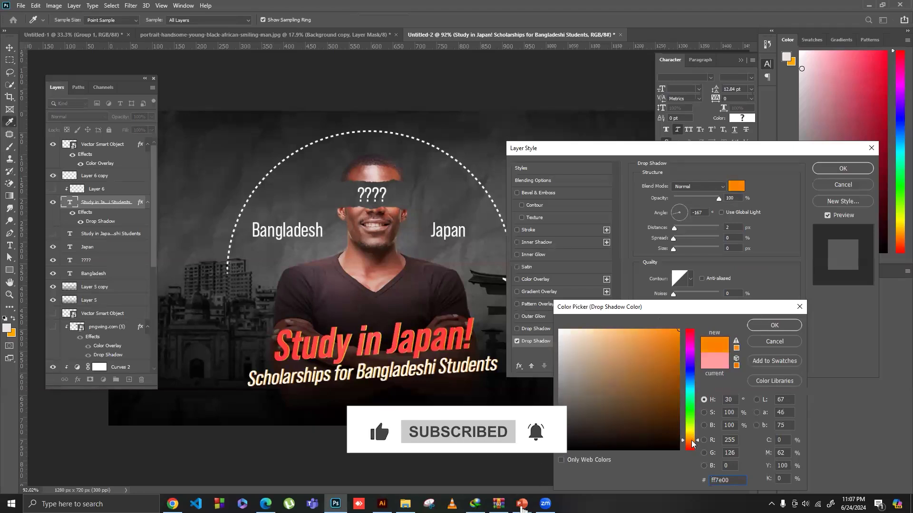
left_click_drag(692, 441, 692, 437)
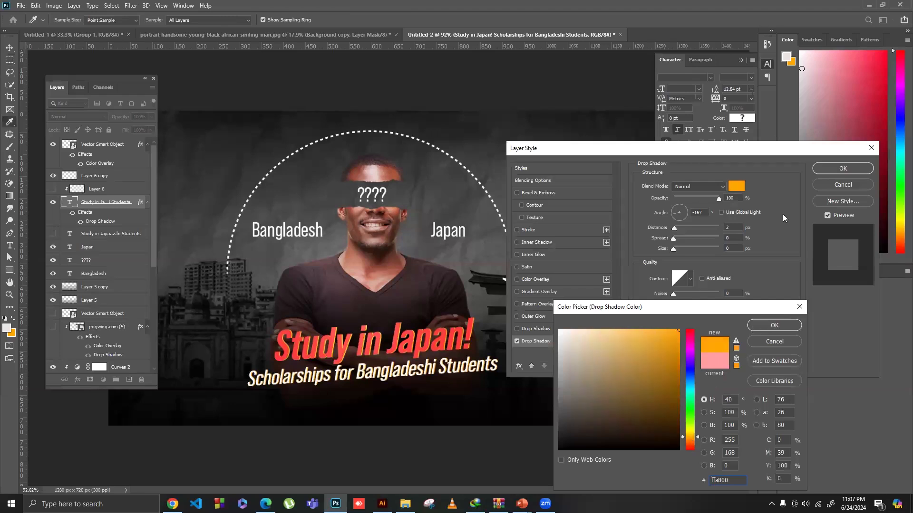
key("Return")
key("Return")
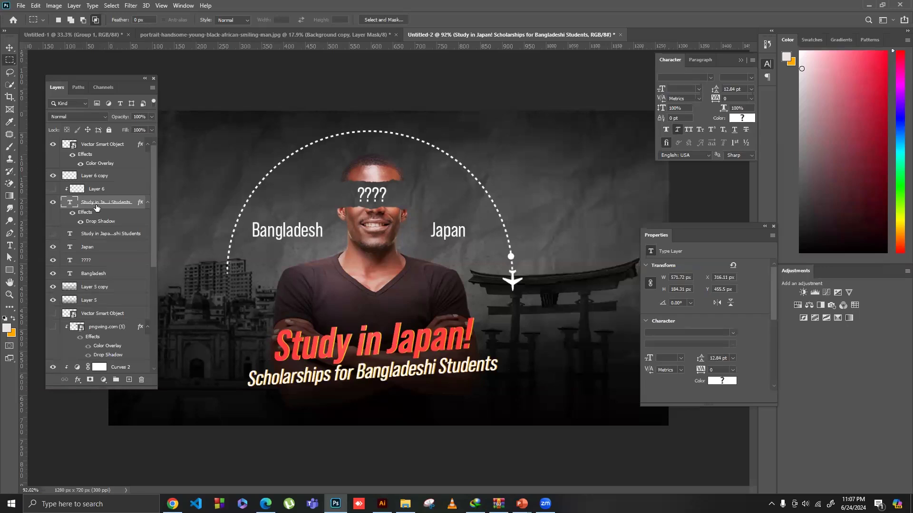
Step: Switch to Chrome, search Google Images for "japan" and return to Photoshop
left_click(11, 246)
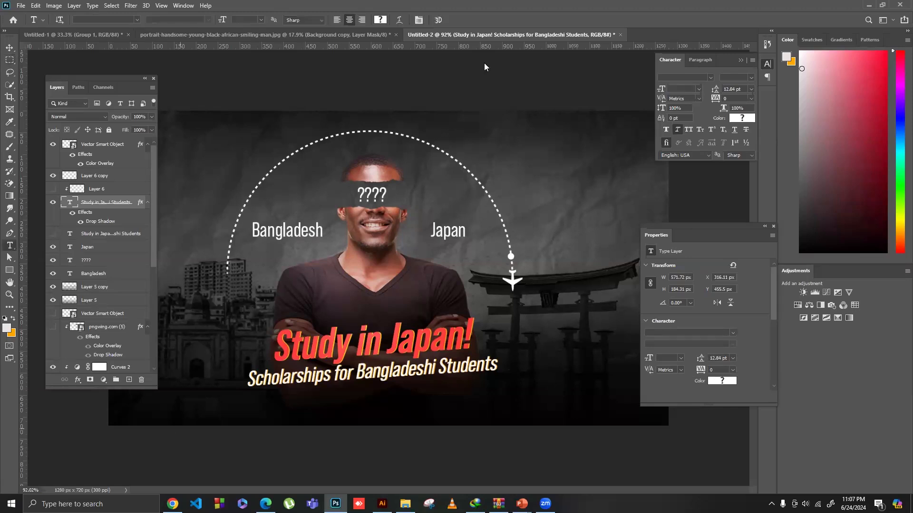
key("alt+Tab")
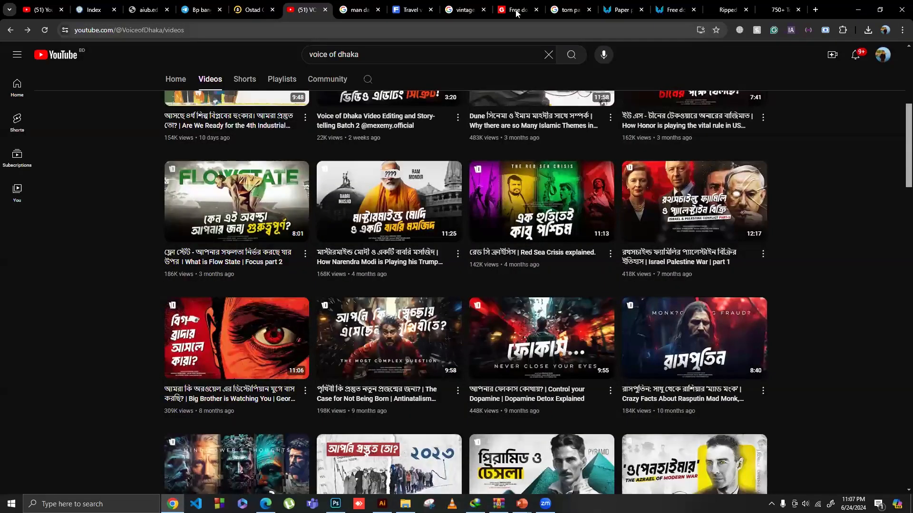
key("ctrl+Tab")
key("ctrl+Tab")
key("ctrl+Tab")
key("ctrl+Tab")
key("ctrl+Tab")
key("slash")
type("jpan")
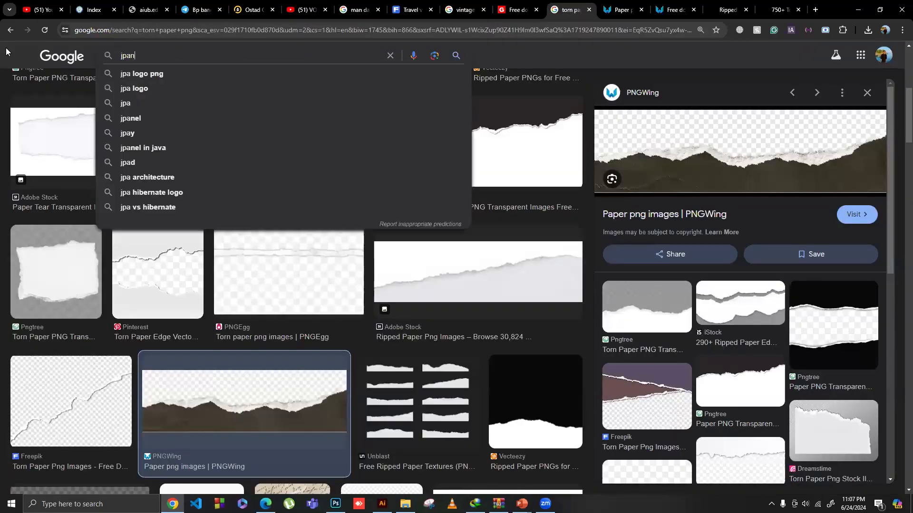
key("Return")
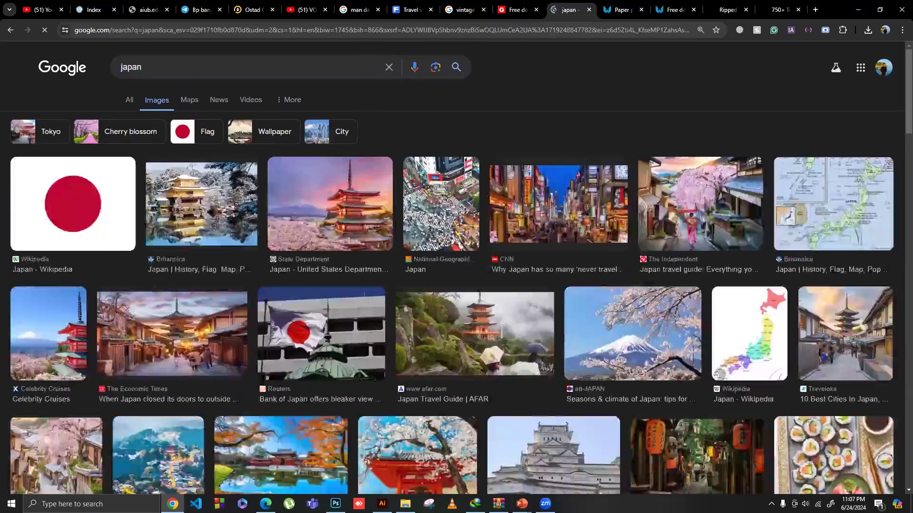
left_click(336, 503)
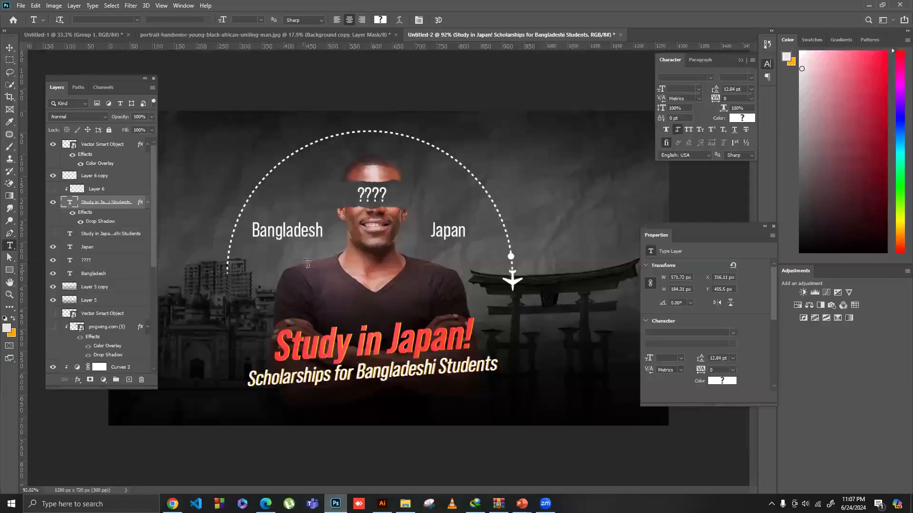
Step: Select the "????" text across the eyes and set its colour to pure red ff0000
left_click(371, 195)
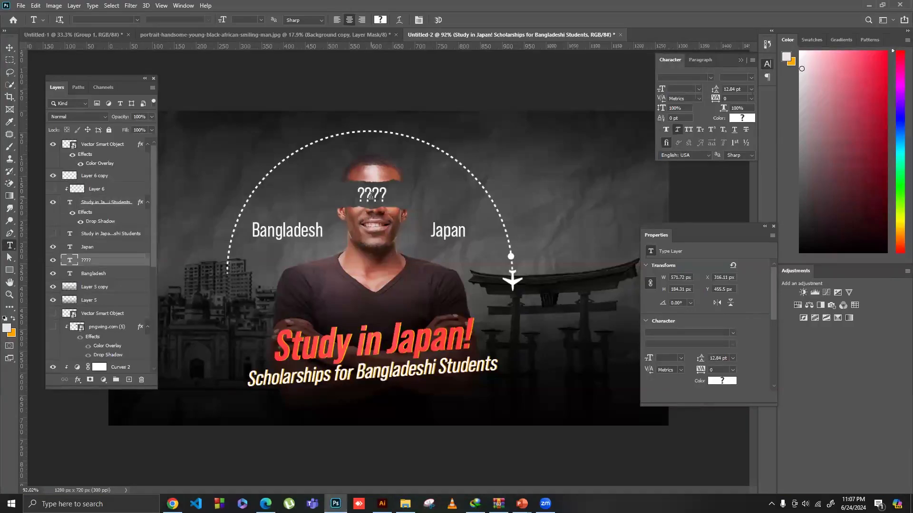
double_click(371, 195)
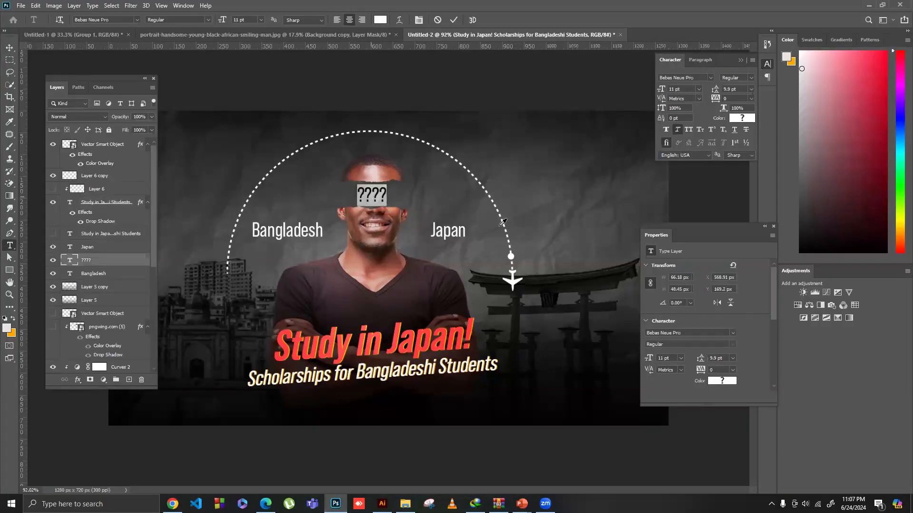
left_click(401, 330)
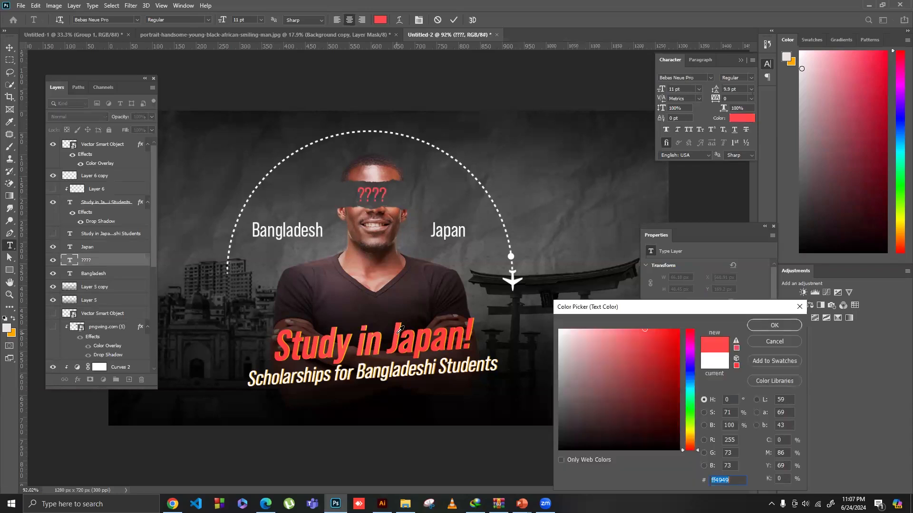
left_click(679, 330)
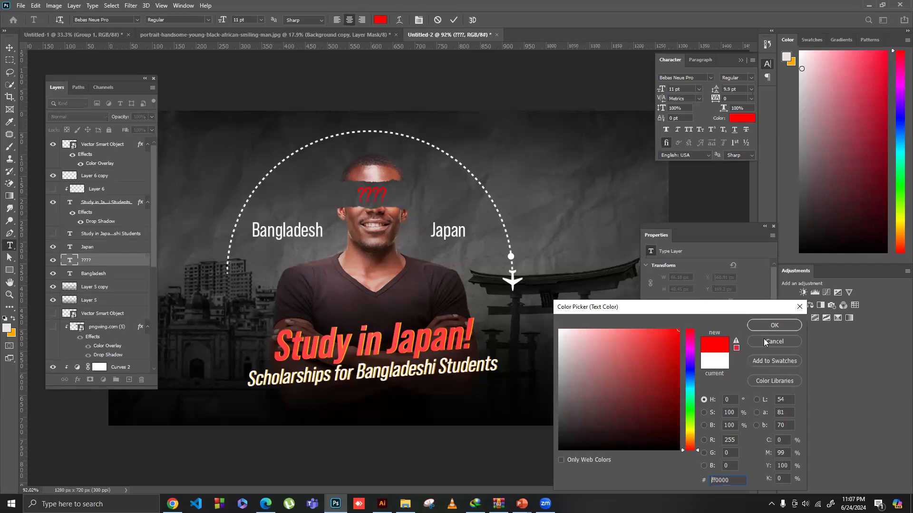
key("Return")
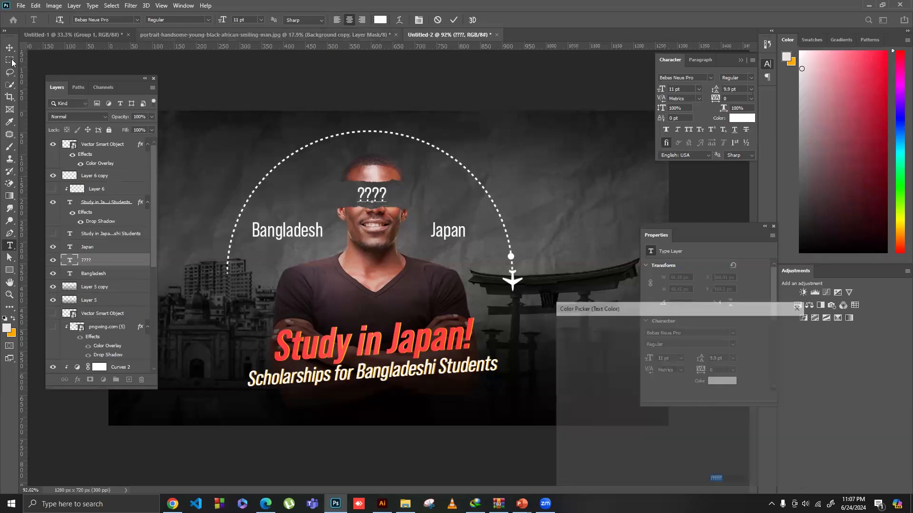
left_click_drag(679, 329, 701, 318)
left_click(771, 329)
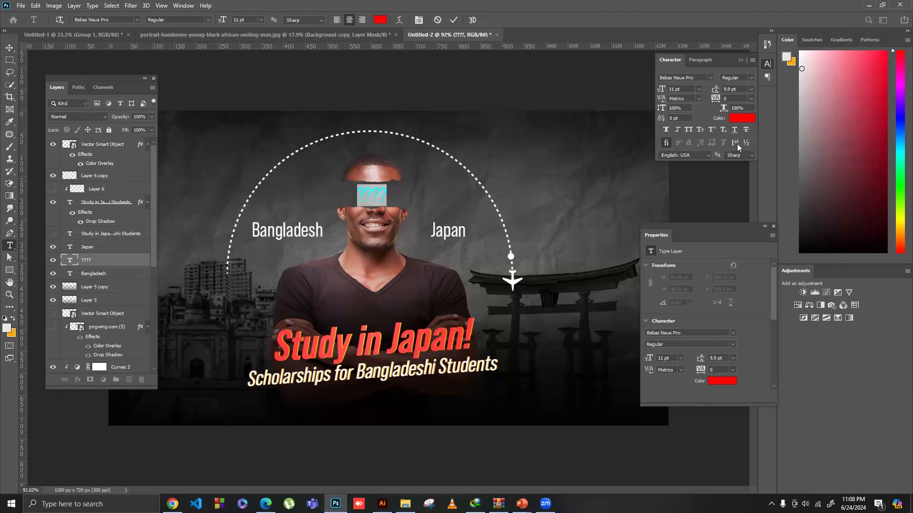
Step: Set the "????" text's font style to Bold and commit the text edit
left_click(736, 78)
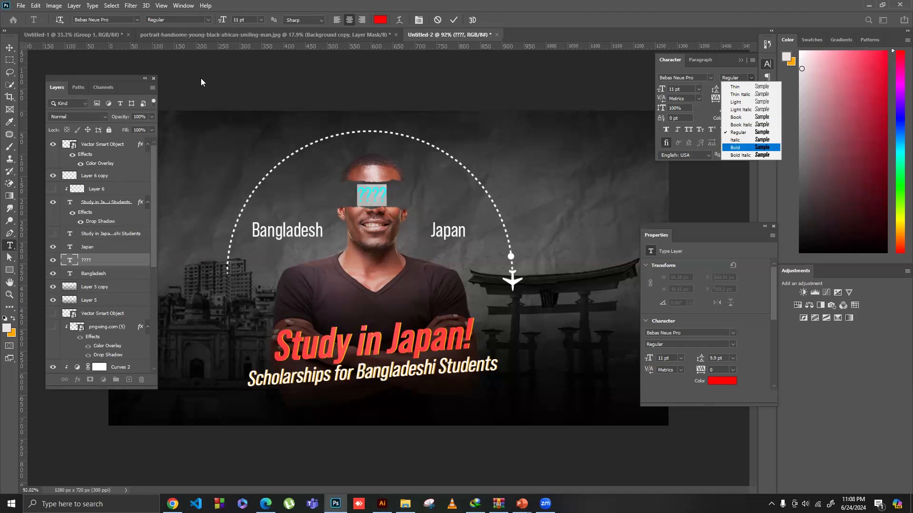
left_click(12, 58)
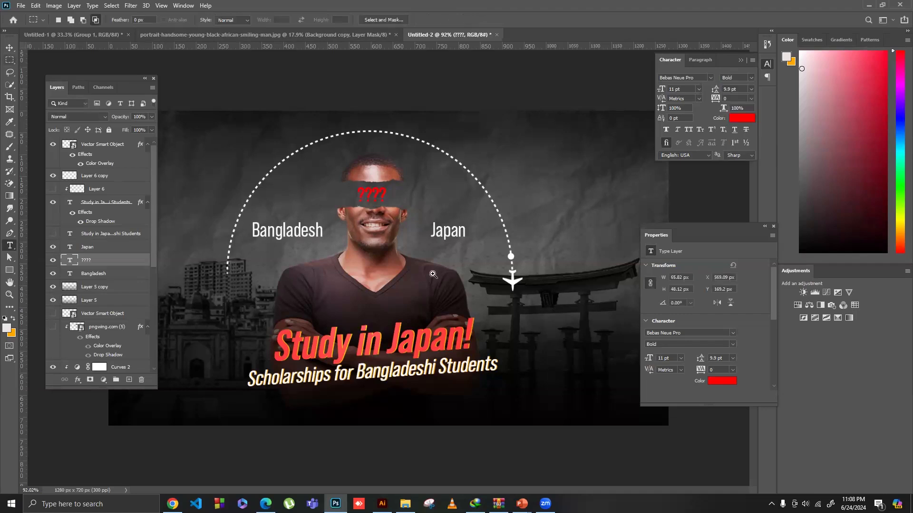
key("ctrl+minus")
key("ctrl+minus")
key("ctrl+plus")
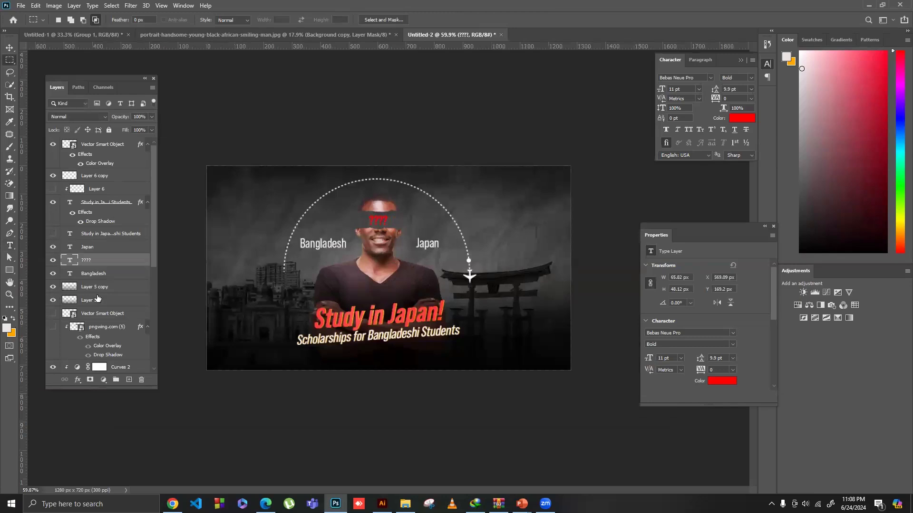
Step: Select the Model group and shift the man slightly to the right on the canvas
scroll(112, 321, "down", 3)
left_click(109, 317)
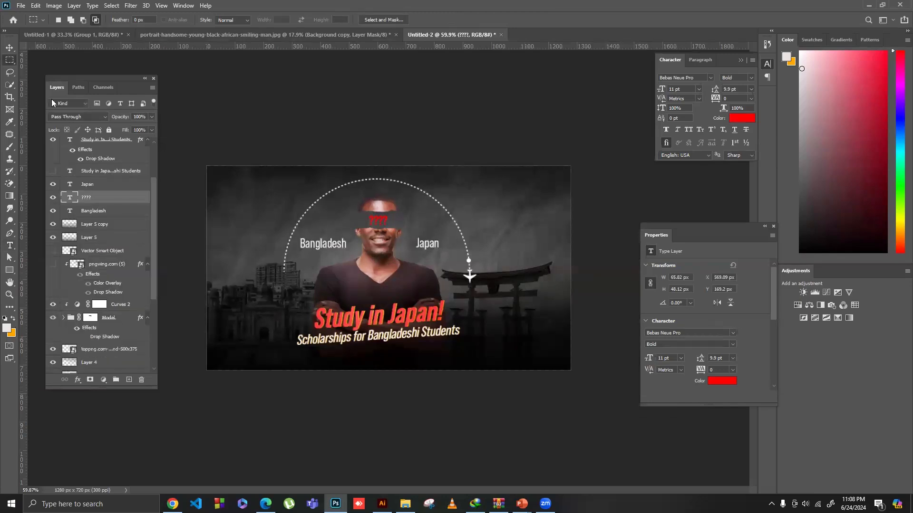
left_click(9, 48)
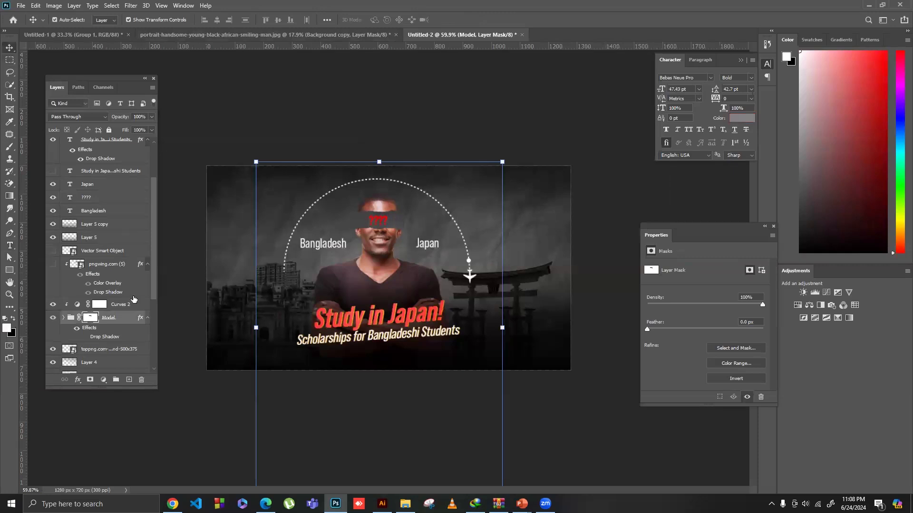
key("ctrl")
left_click_drag(391, 287, 397, 287)
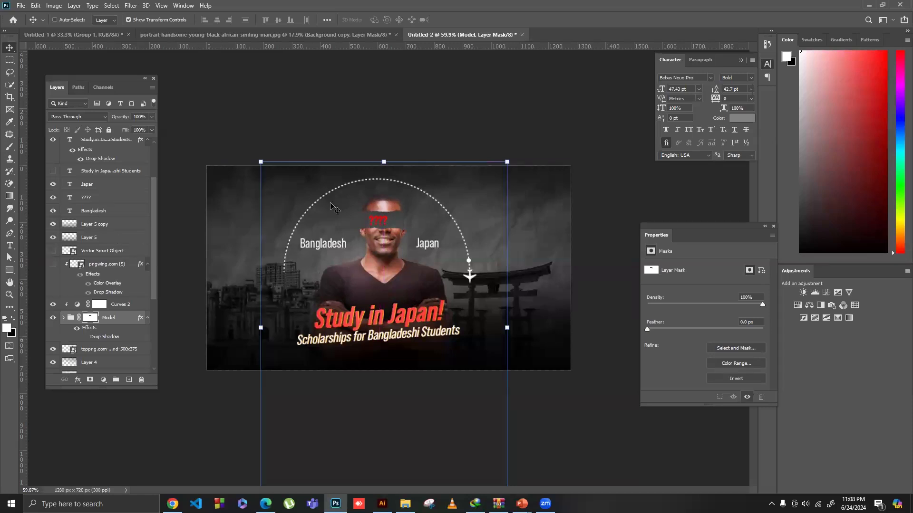
Step: Nudge the "????" text right to X 585.09 px so it sits over the man's torn eye strip
key("ctrl+z")
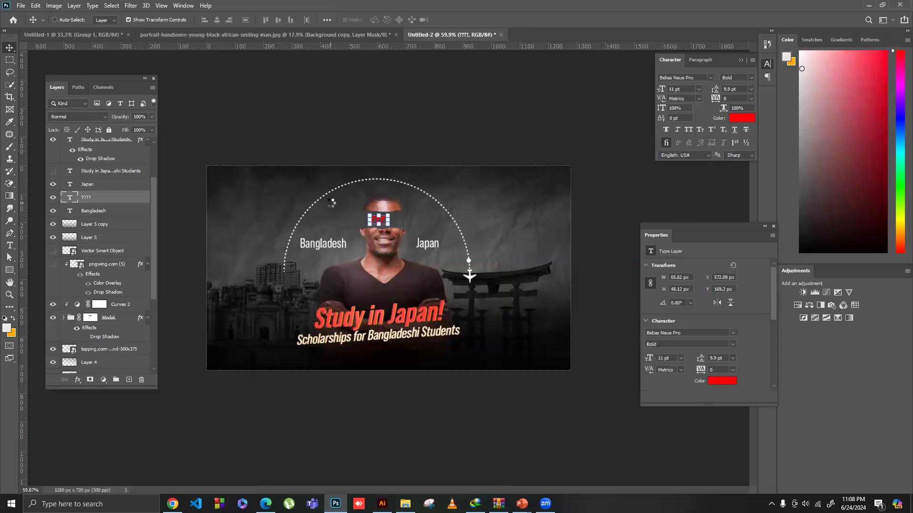
key("shift+Right")
key("Right")
key("Right")
key("Right")
mouse_move(384, 248)
left_mouse_down()
mouse_move(393, 257)
mouse_move(373, 257)
left_mouse_up()
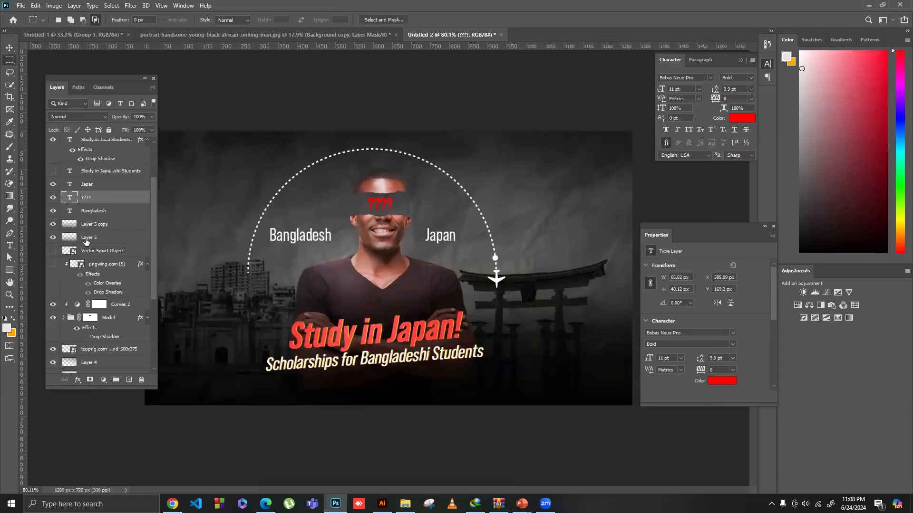
Step: Turn on the Model group's drop shadow and reposition it to a 7 px distance at a 171° angle
scroll(98, 252, "down", 2)
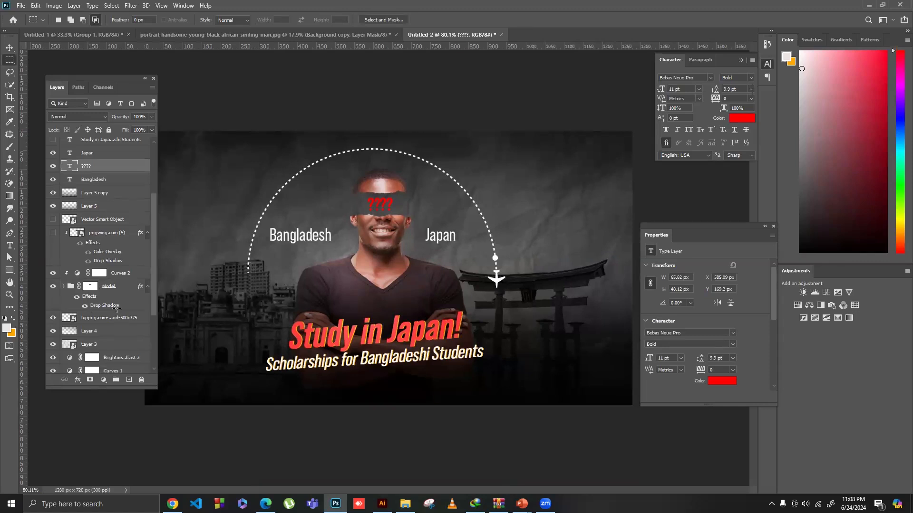
left_click(9, 47)
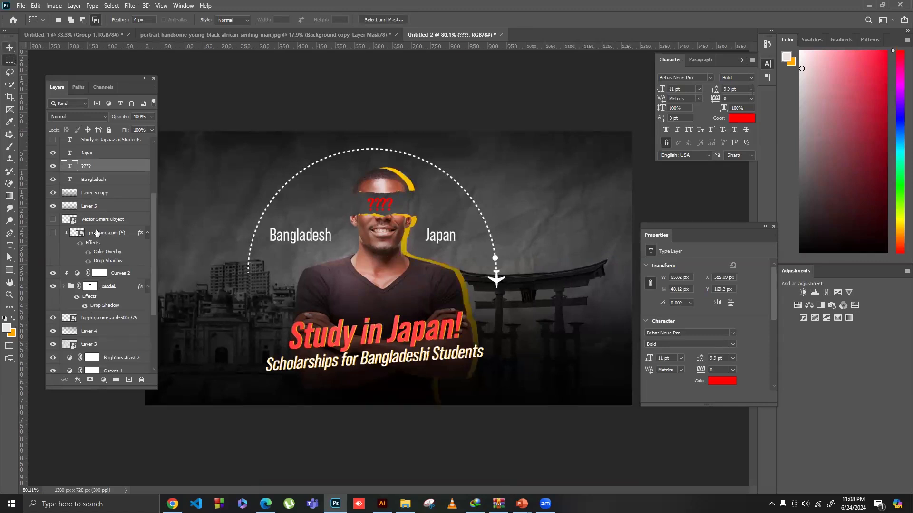
left_click(187, 291)
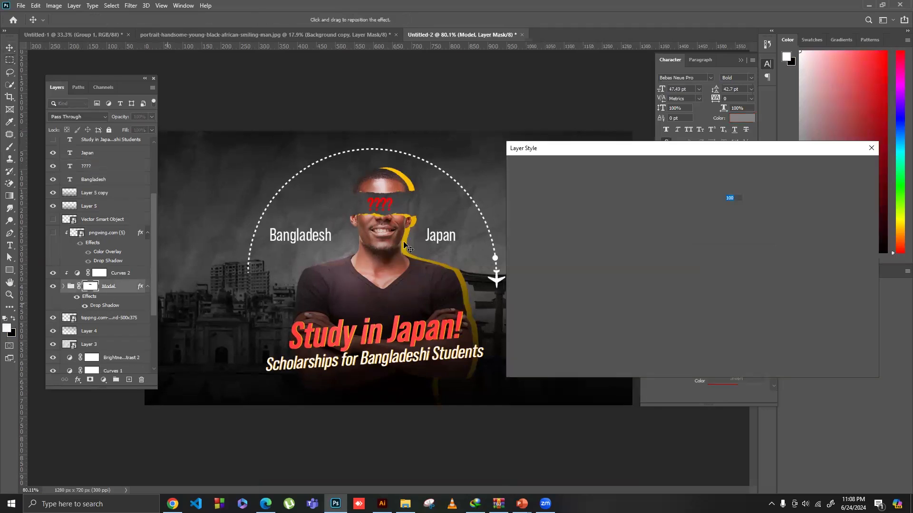
left_click_drag(403, 246, 404, 246)
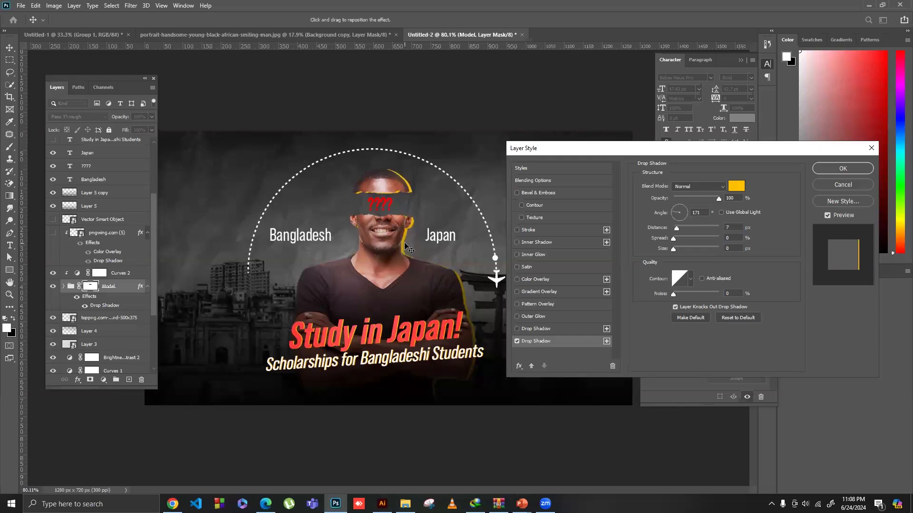
Step: Change the Model group's drop shadow colour to red ff2020
left_click(731, 198)
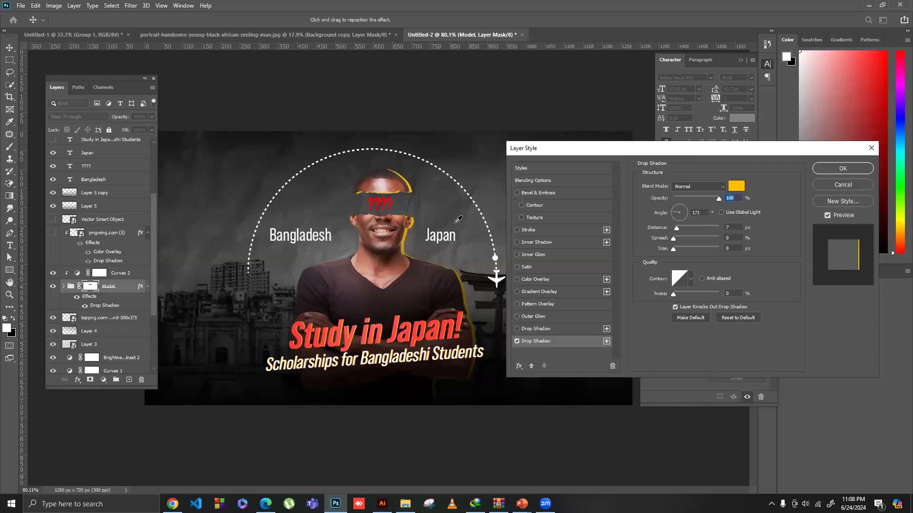
left_click(547, 322)
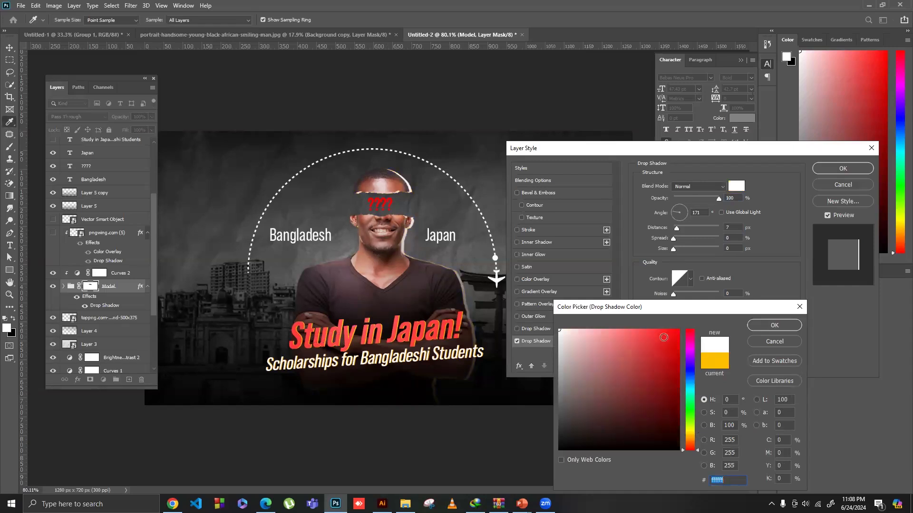
left_click_drag(674, 336, 665, 325)
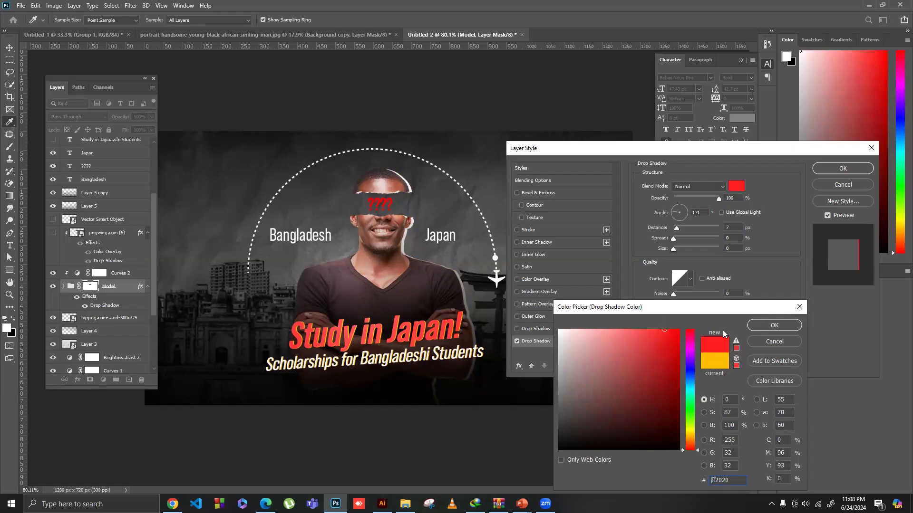
left_click(763, 324)
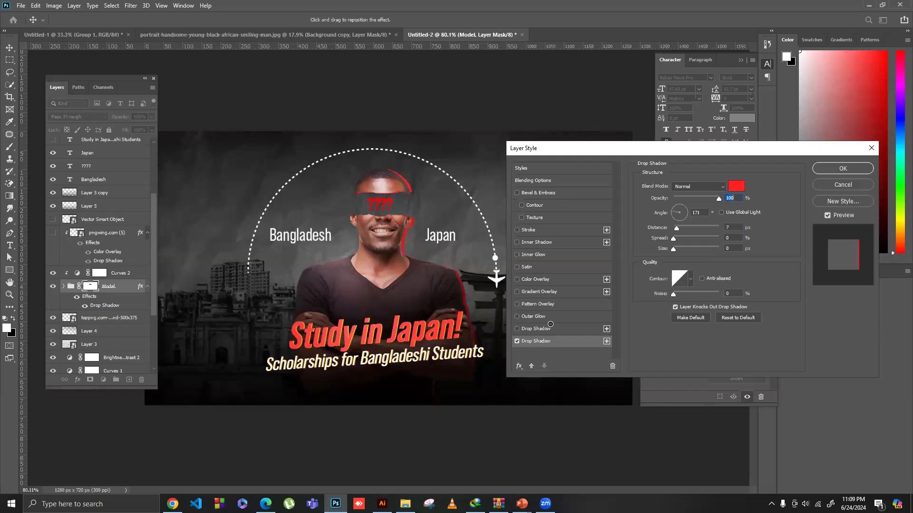
Step: Try white, grey and red tones for the Model group's drop shadow, then apply a slightly lighter red
left_click(735, 186)
left_click(559, 329)
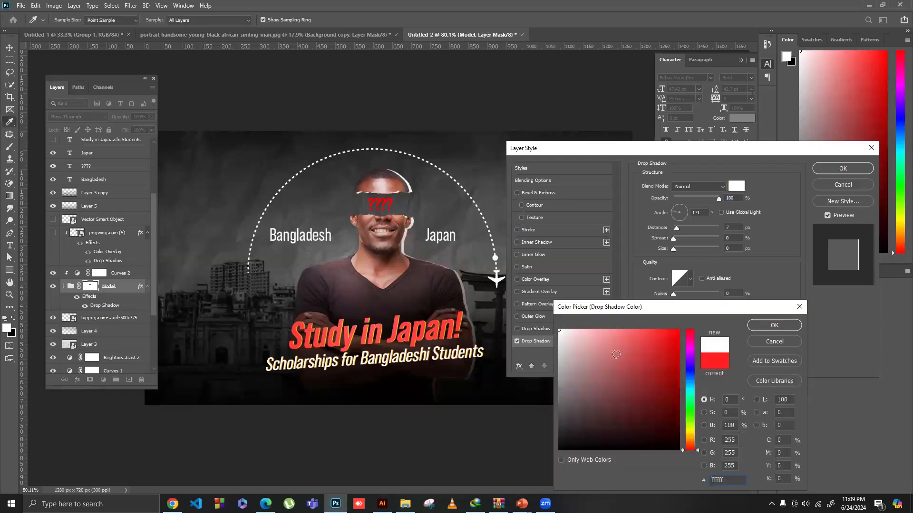
left_click(560, 380)
left_click(569, 357)
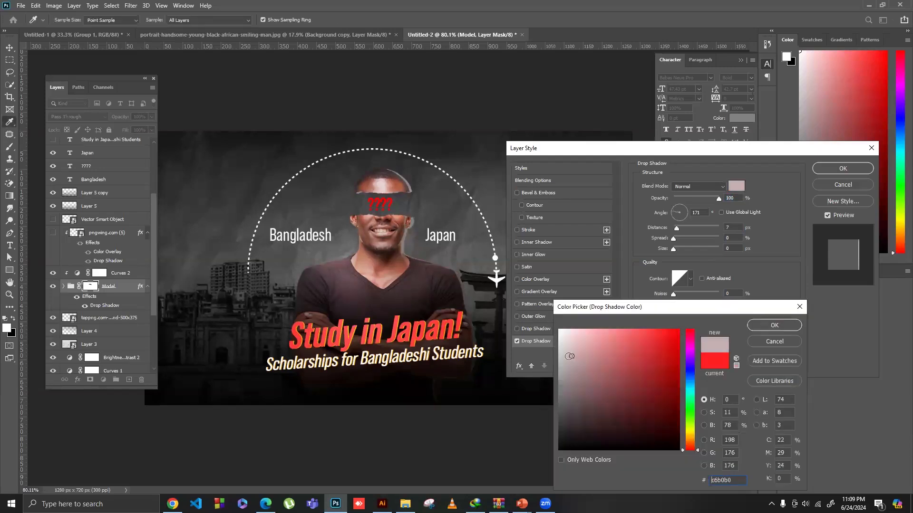
left_click(436, 328)
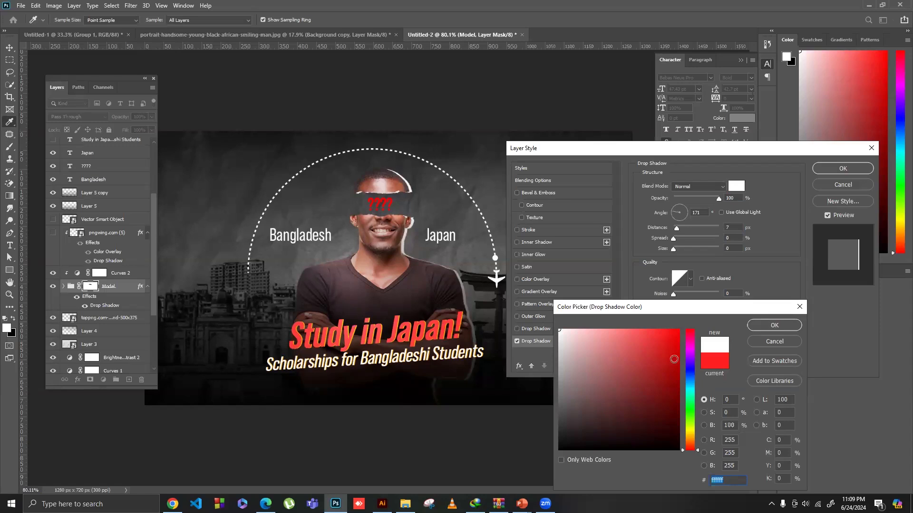
left_click(637, 334)
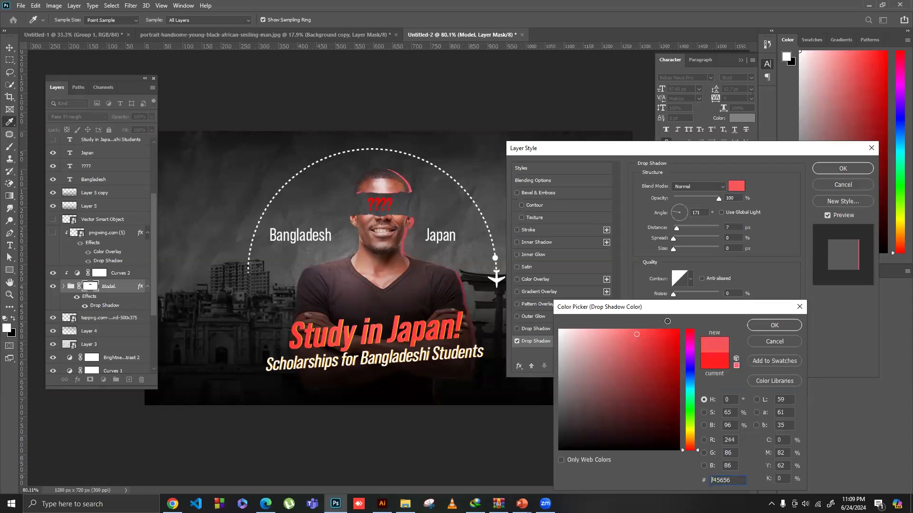
left_click(667, 329)
left_click(646, 324)
left_click(752, 326)
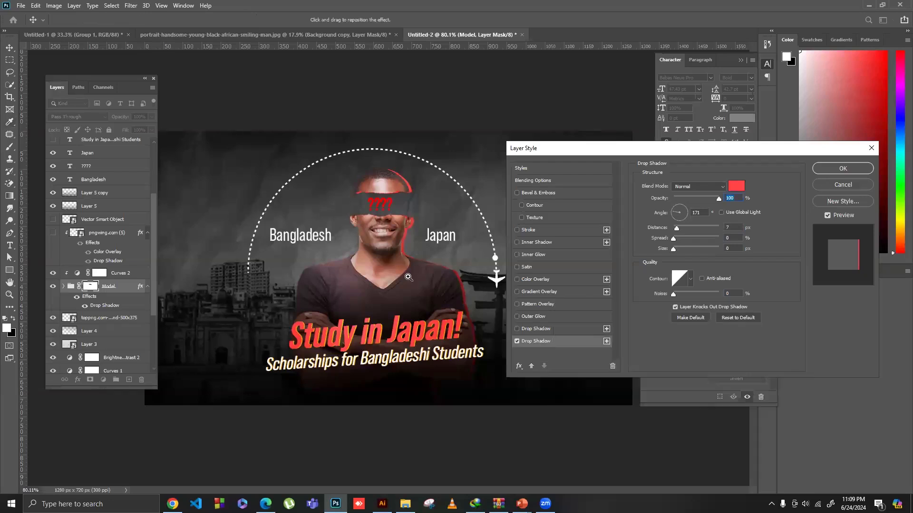
key("Return")
left_click_drag(390, 293, 385, 305)
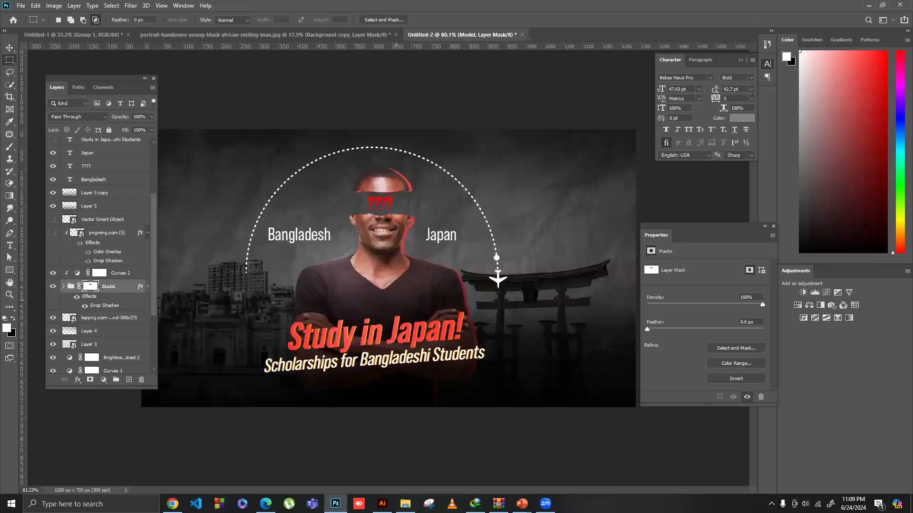
Step: Switch to Chrome and search Google Images for "student png"
key("alt+Tab")
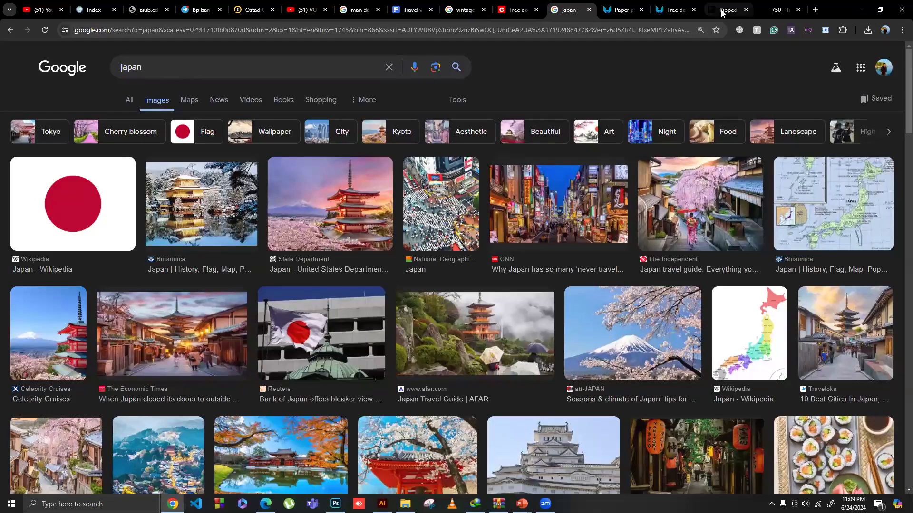
key("ctrl+a")
type("s")
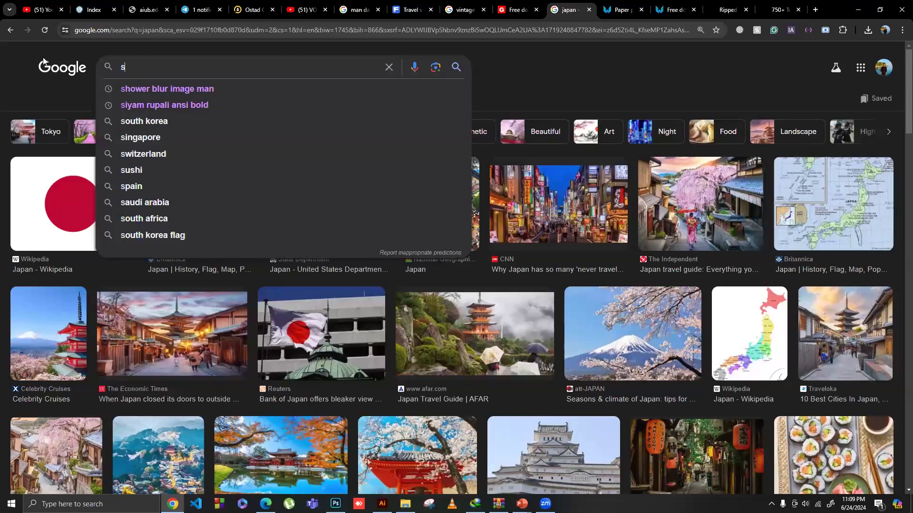
type("tudent")
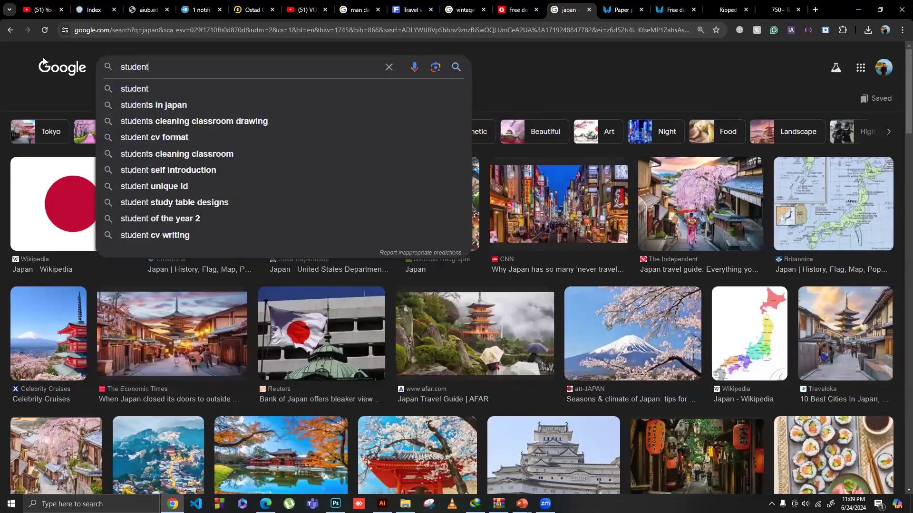
type(" png")
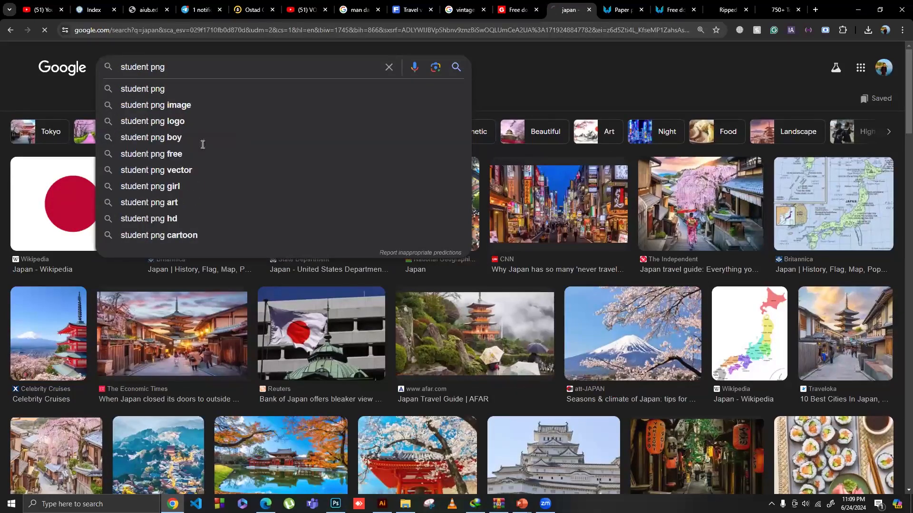
key("Return")
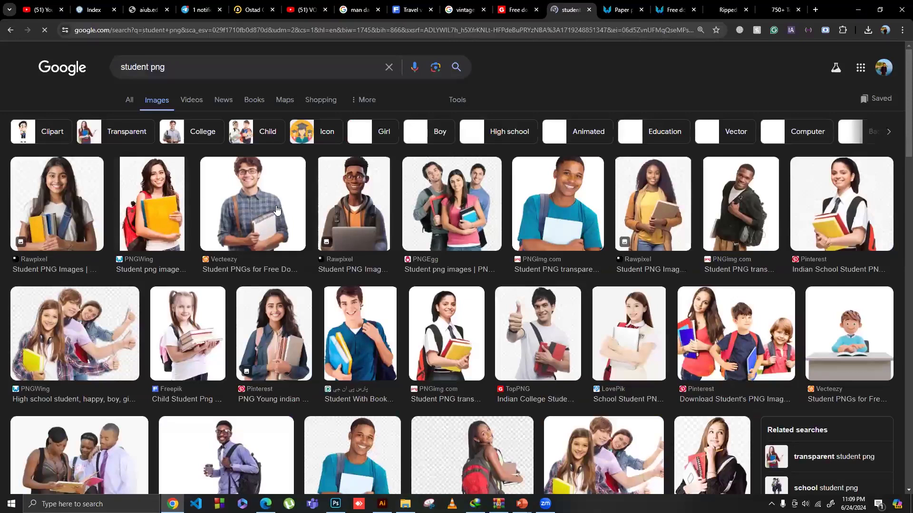
Step: Preview the Vecteezy student in the checked shirt and examine the related student cut-outs for a suitable model
left_click(277, 209)
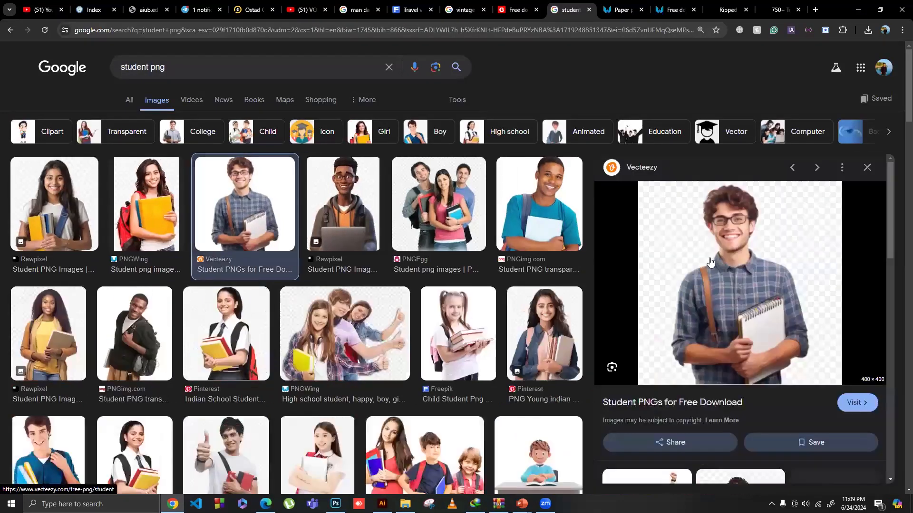
scroll(683, 271, "down", 1)
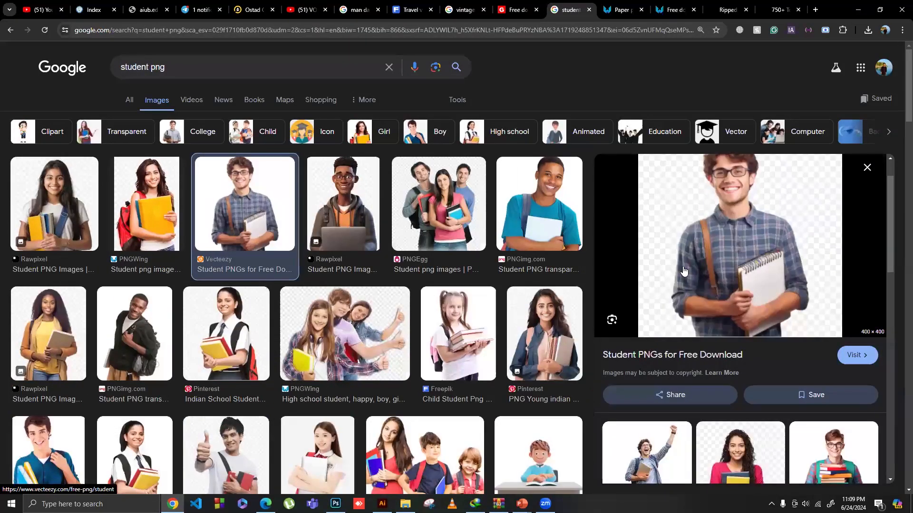
scroll(683, 271, "down", 1)
scroll(683, 271, "down", 3)
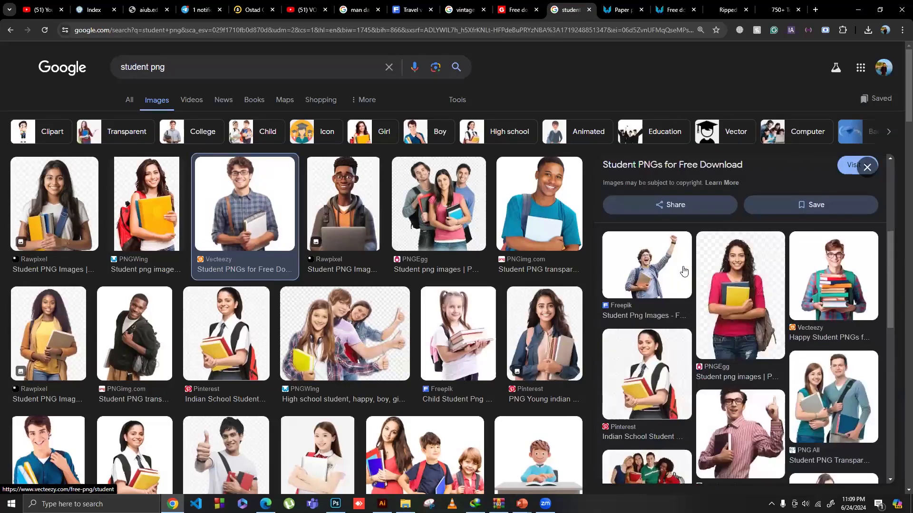
scroll(683, 271, "down", 4)
scroll(407, 263, "down", 3)
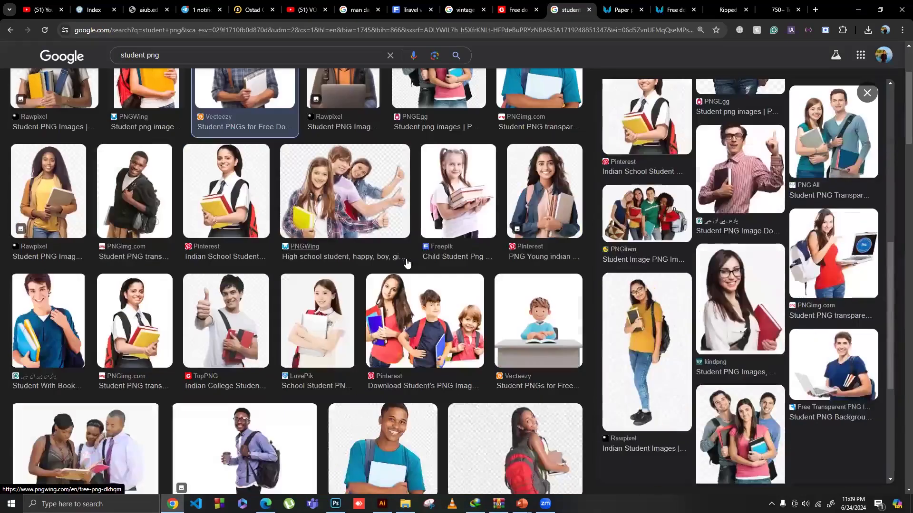
scroll(675, 287, "up", 4)
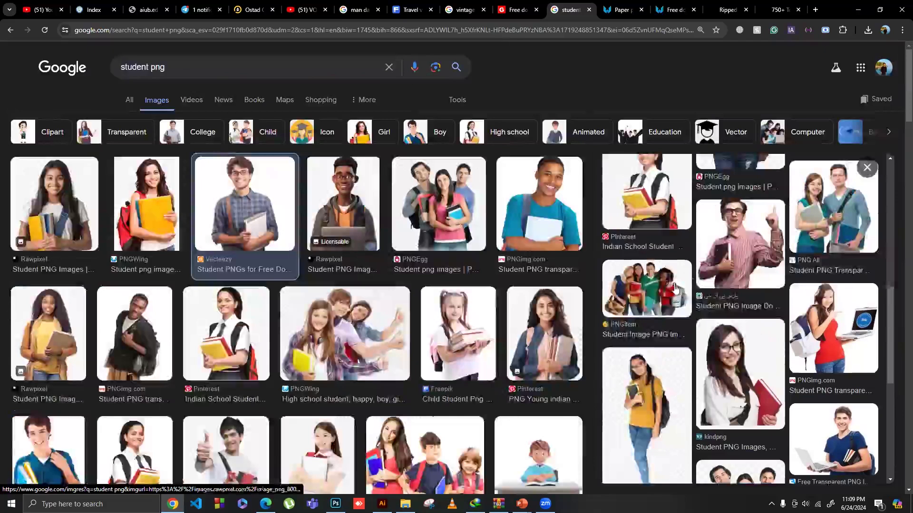
scroll(675, 288, "up", 5)
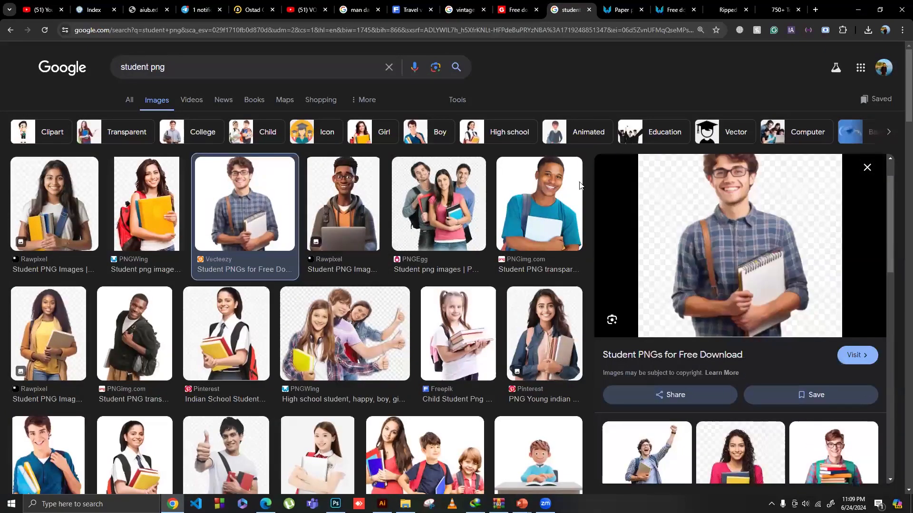
Step: Open Vecteezy's student PNG page and download the free image of the smiling student in a teal shirt holding books
left_click(689, 249)
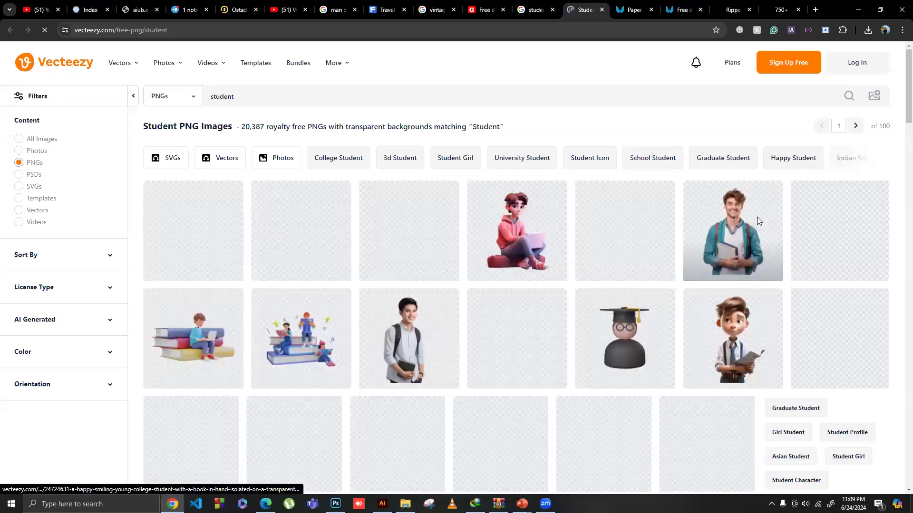
left_click(757, 219)
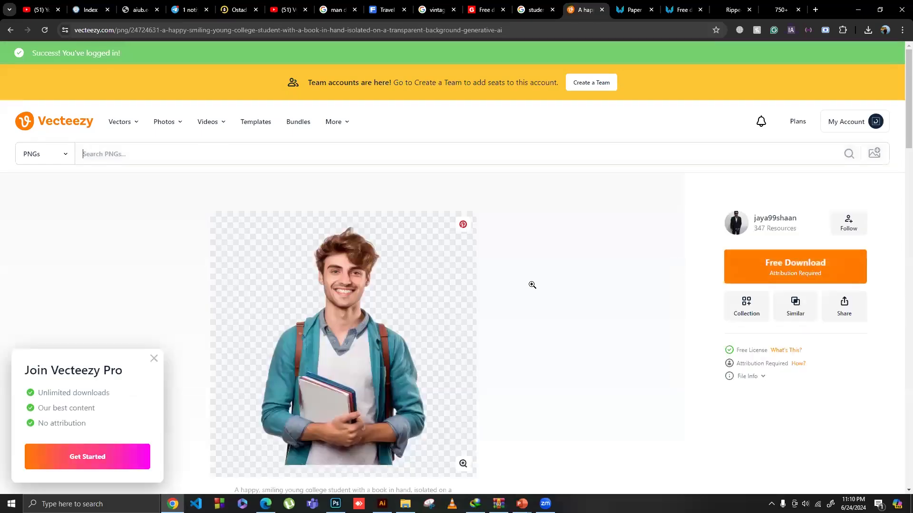
mouse_move(755, 254)
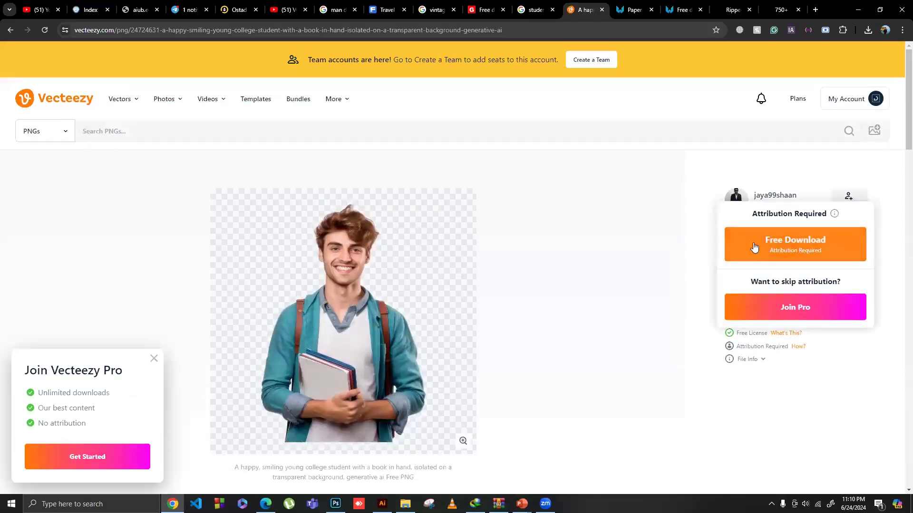
left_click(791, 247)
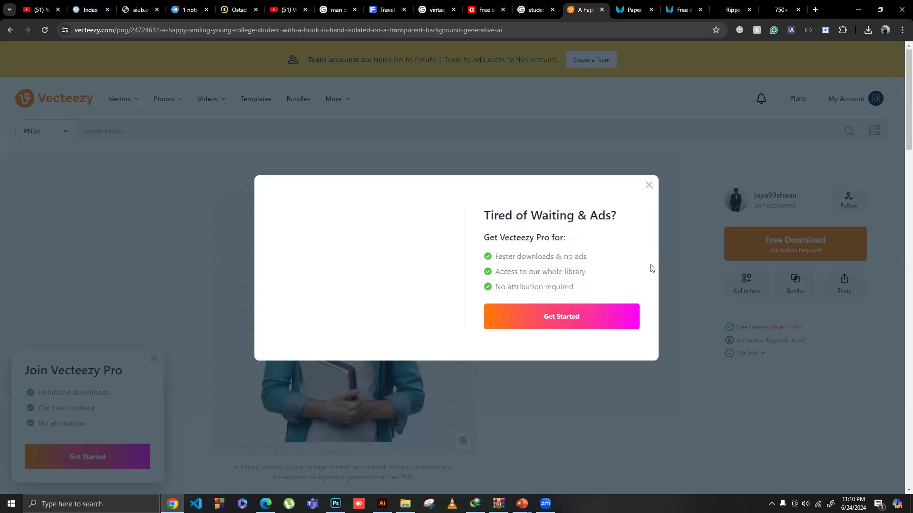
left_click(648, 185)
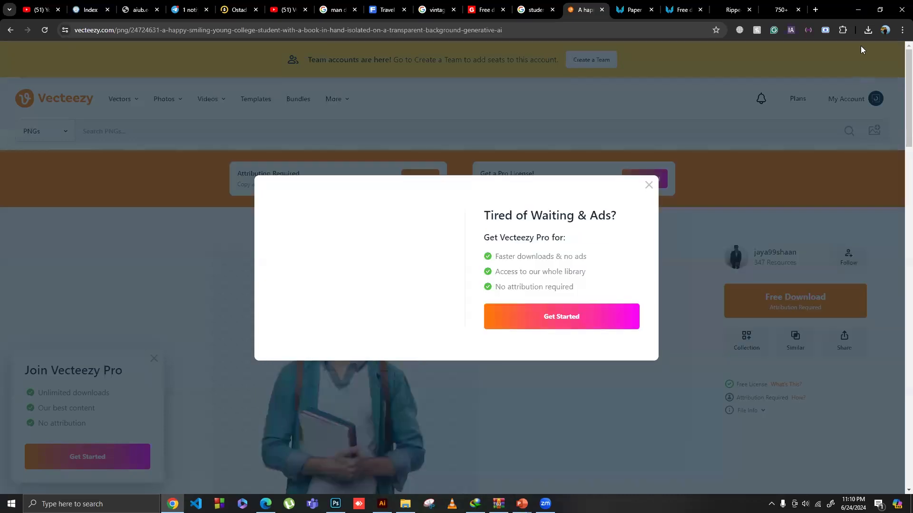
Step: Place the downloaded student PNG into the Untitled-2 Photoshop document as a smart object
left_click(868, 32)
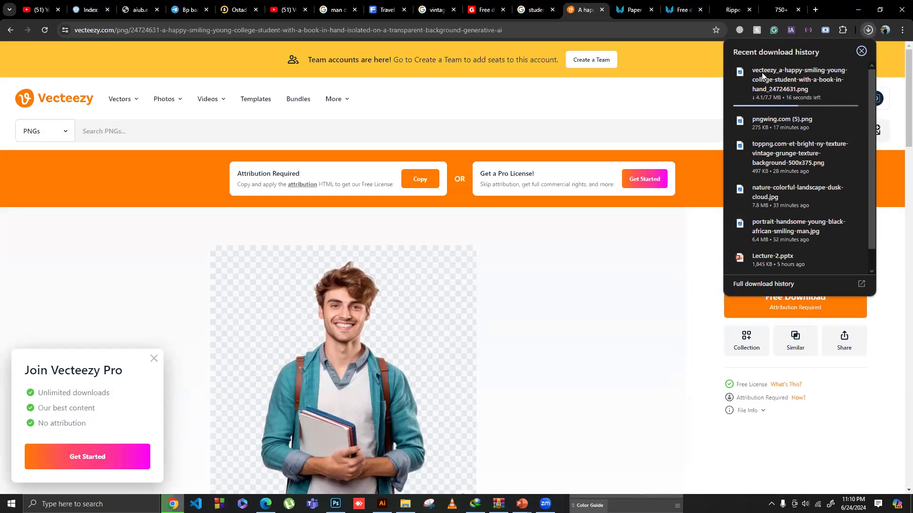
mouse_move(762, 75)
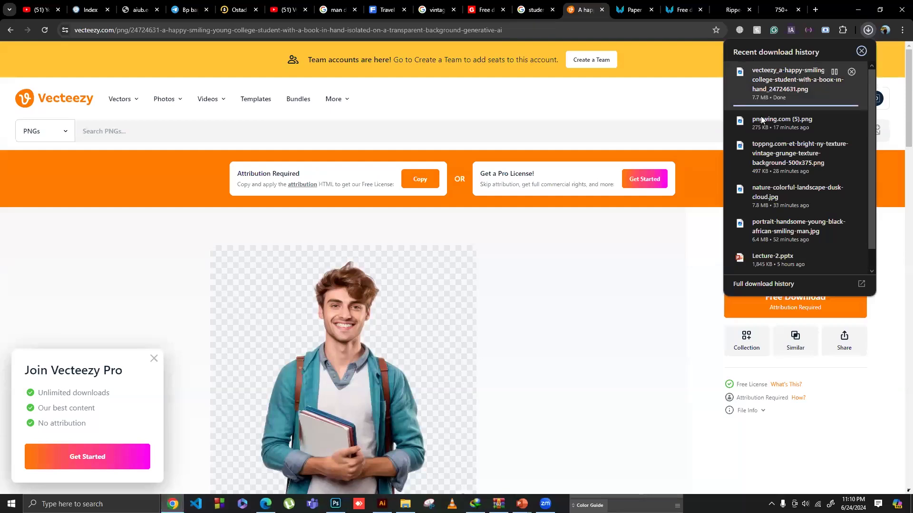
left_click_drag(796, 89, 378, 429)
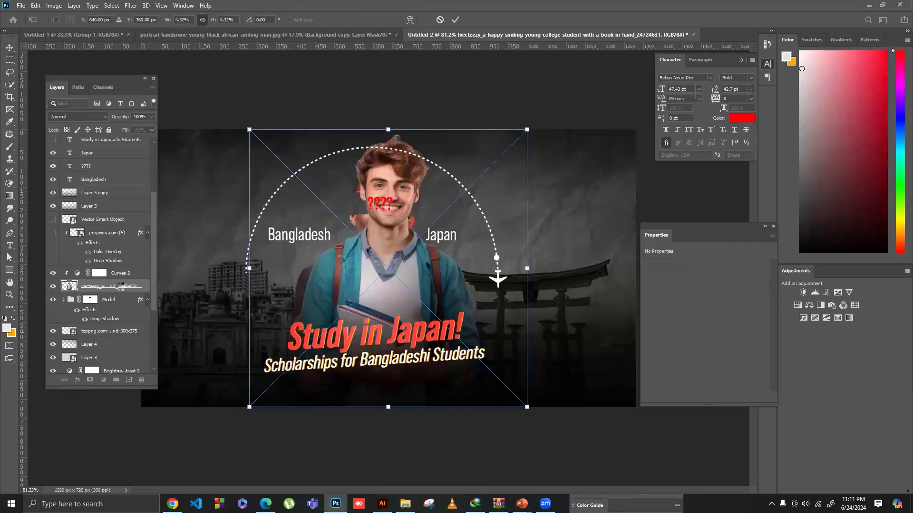
key("Return")
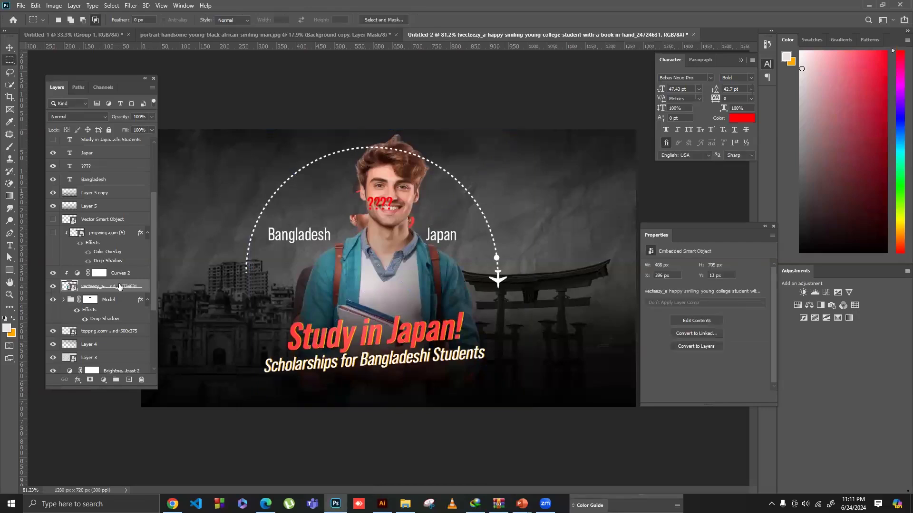
Step: Move the student layer above the Curves 2 adjustment and release it from the clipping mask
left_click_drag(119, 286, 118, 268)
right_click(117, 287)
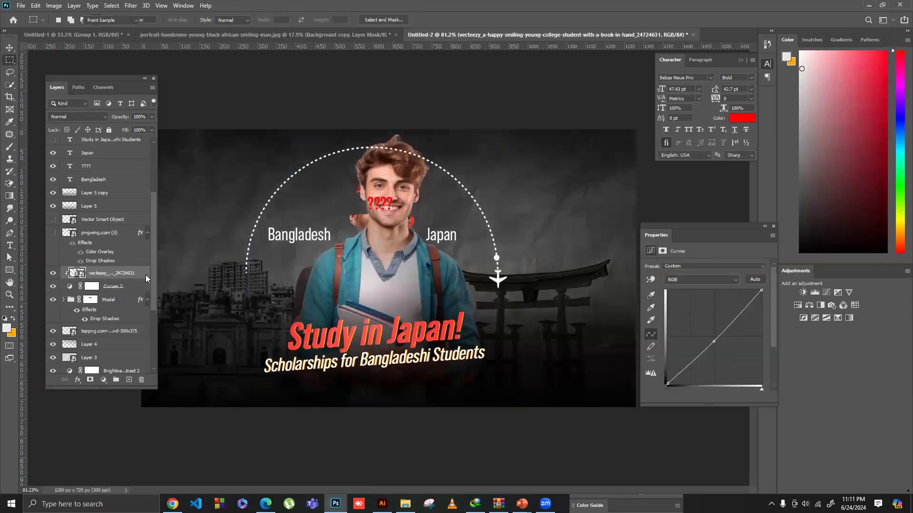
left_click(145, 275)
left_click(114, 274)
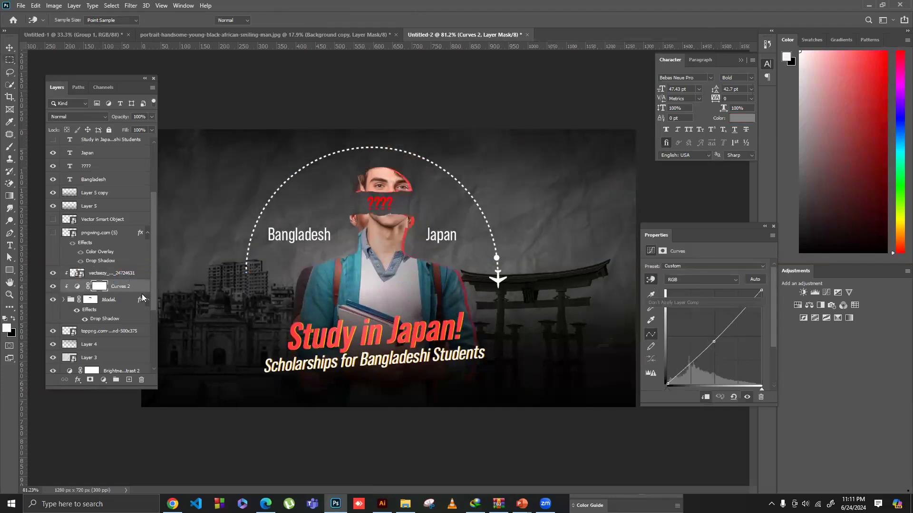
right_click(114, 274)
Step: Lower the student cut-out and enlarge it to about 571 × 825 px so the head sits inside the dashed arc
left_click(10, 48)
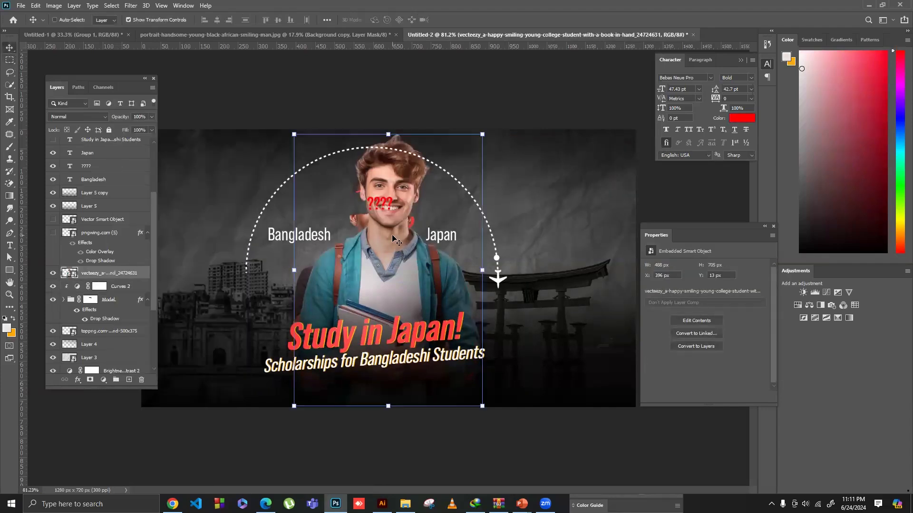
left_click_drag(387, 269, 379, 296)
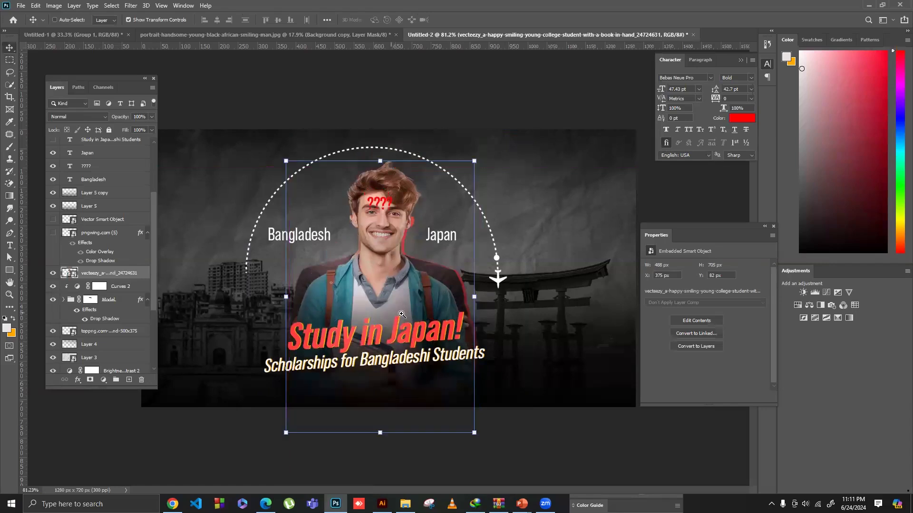
scroll(382, 401, "down", 3)
left_click_drag(383, 406, 386, 434)
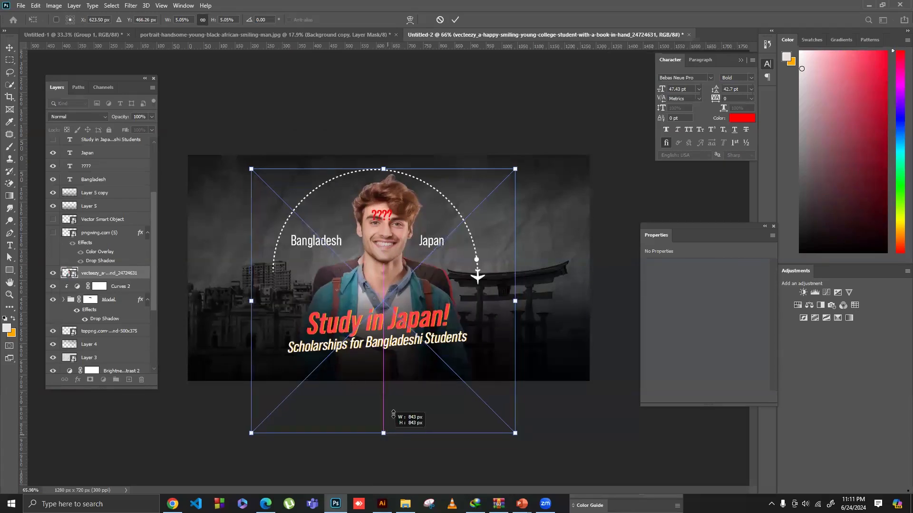
key("Return")
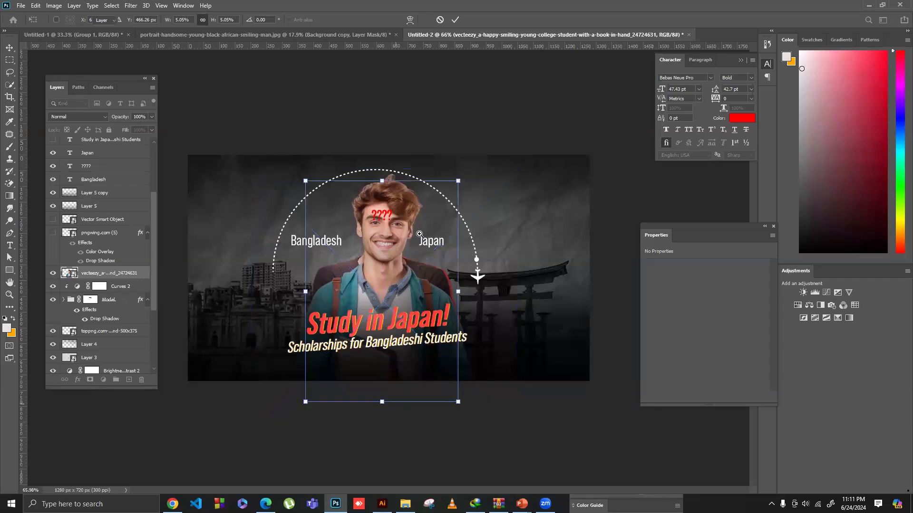
left_click_drag(419, 234, 439, 252)
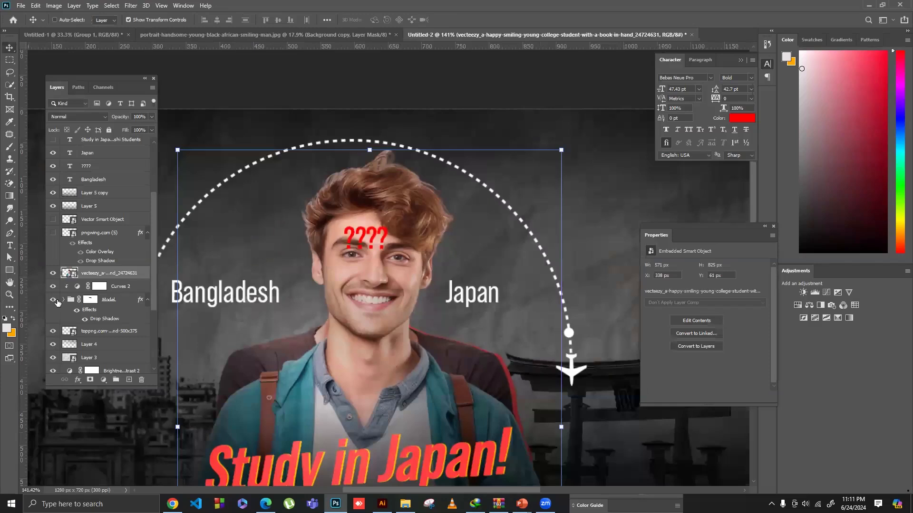
Step: Hide the old Model group and reposition the student cut-out centrally beneath the dashed arc
left_click(56, 300)
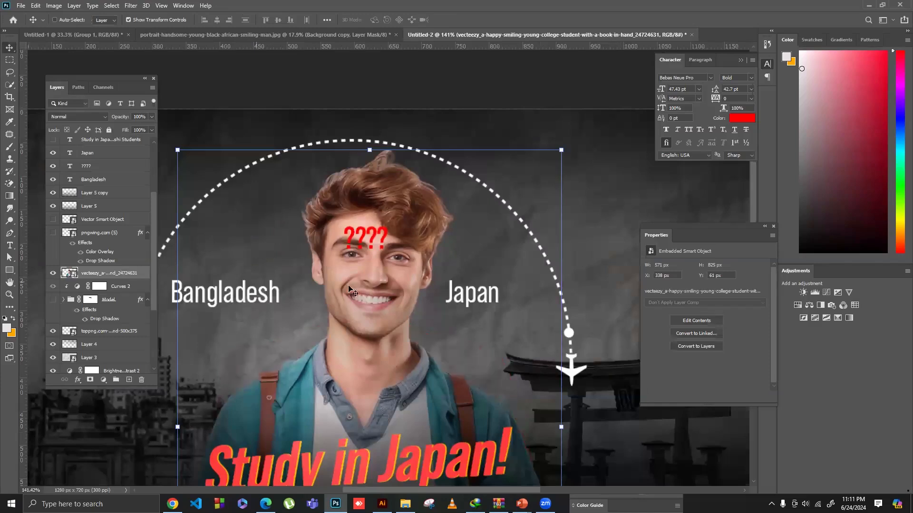
key("ctrl+0")
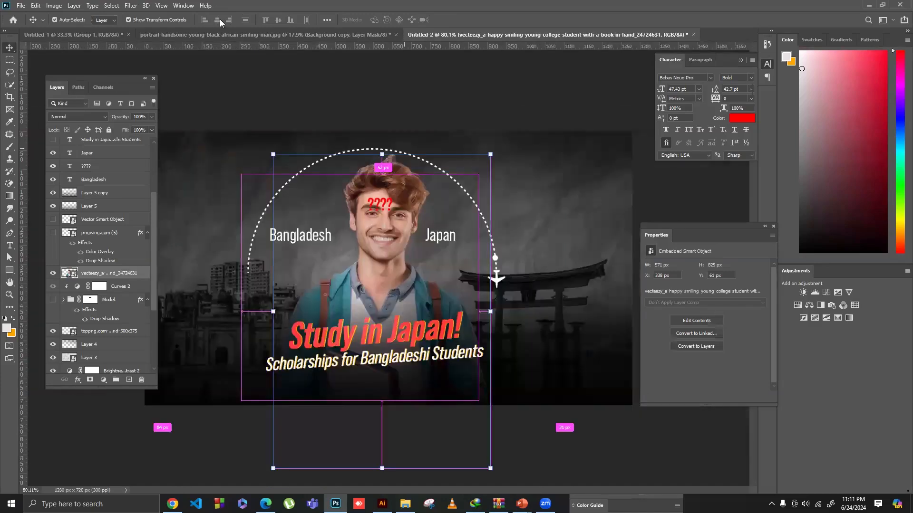
key("ctrl+a")
left_click(219, 19)
key("ctrl+d")
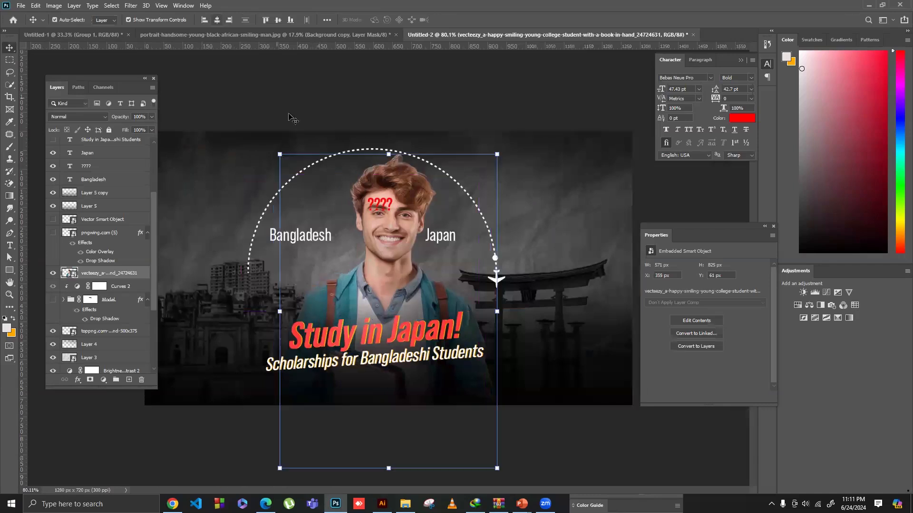
left_click_drag(398, 235, 389, 241)
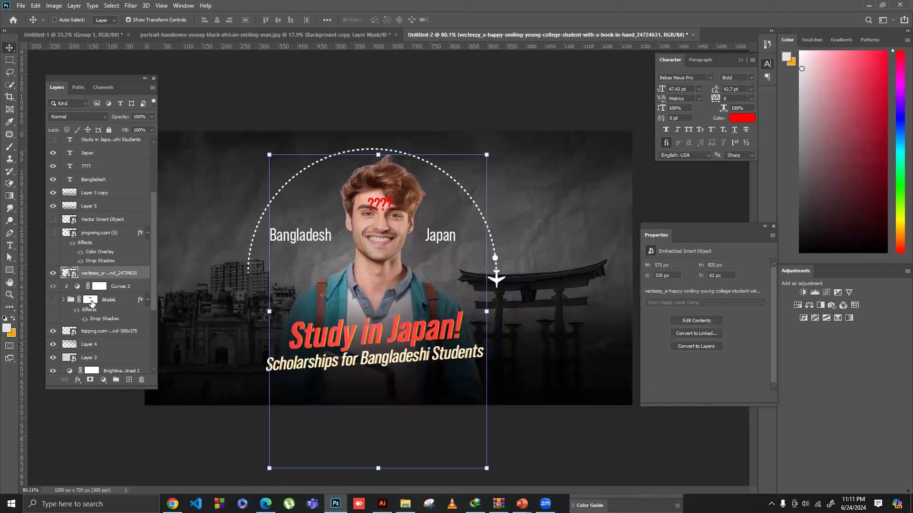
Step: Show the pngwing.com torn-paper strip and scale it to 15.74% across the student's eyes
left_click(134, 238)
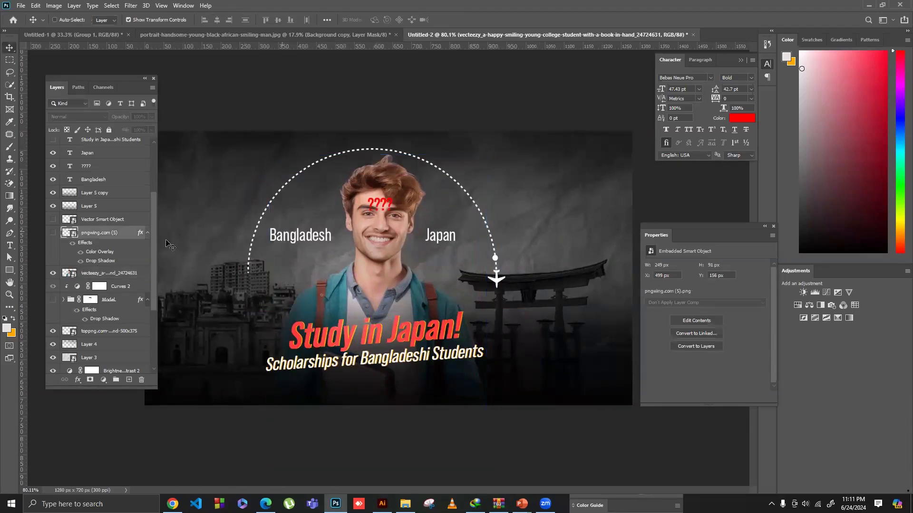
left_click_drag(413, 221, 419, 207)
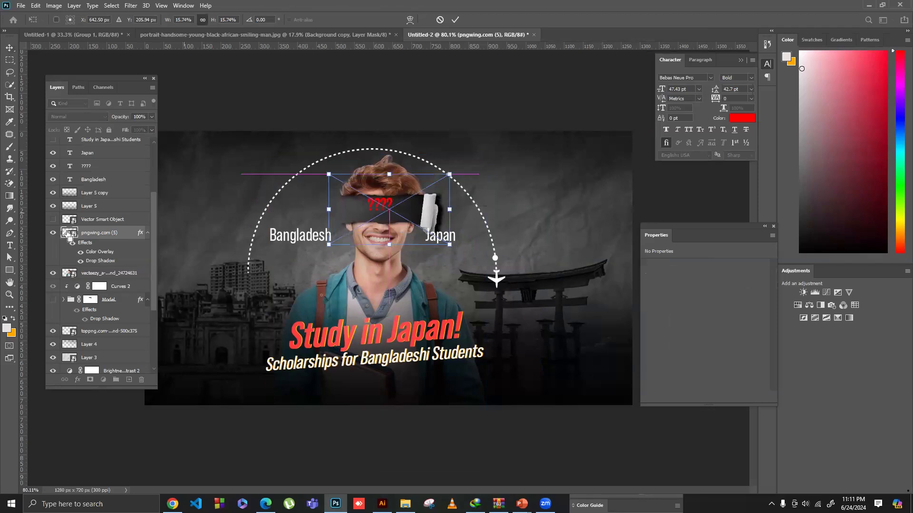
key("Return")
Step: Mask the torn strip's shape out of the student layer and hide the strip layer
left_click(70, 233, "ctrl")
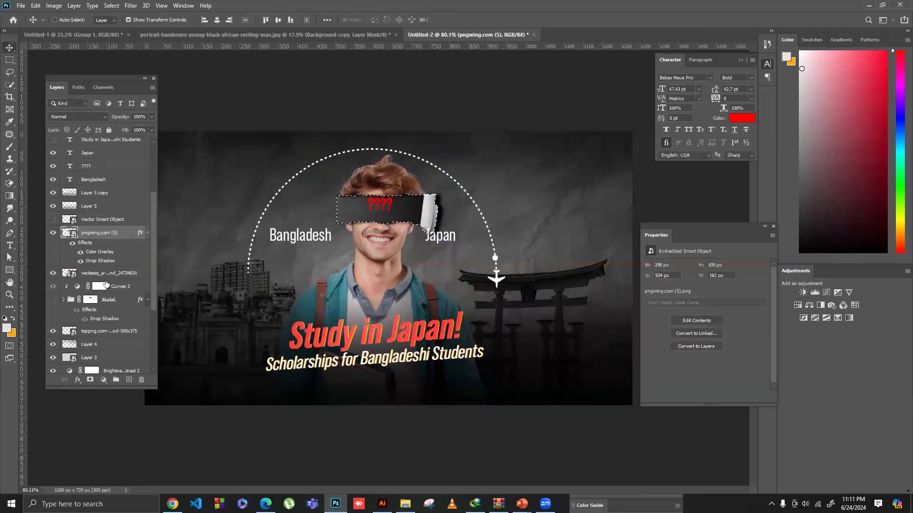
key("alt+[")
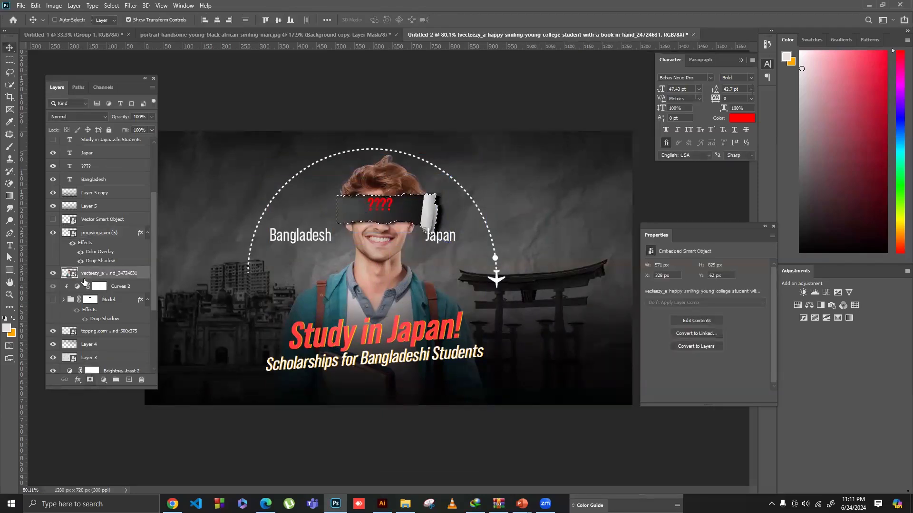
left_click(90, 380, "alt")
left_click(54, 234)
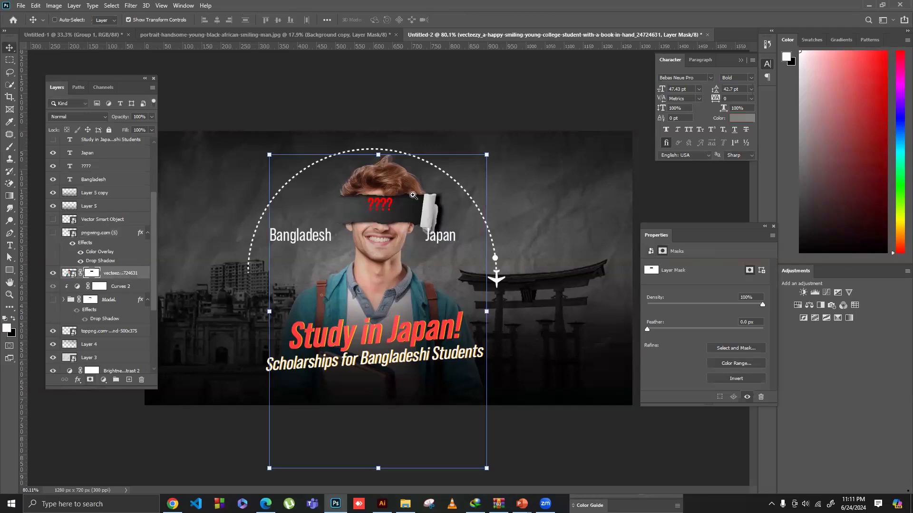
Step: Enlarge the red "????" text to about 16.93 pt and center it in the torn gap over the eyes
key("ctrl+plus")
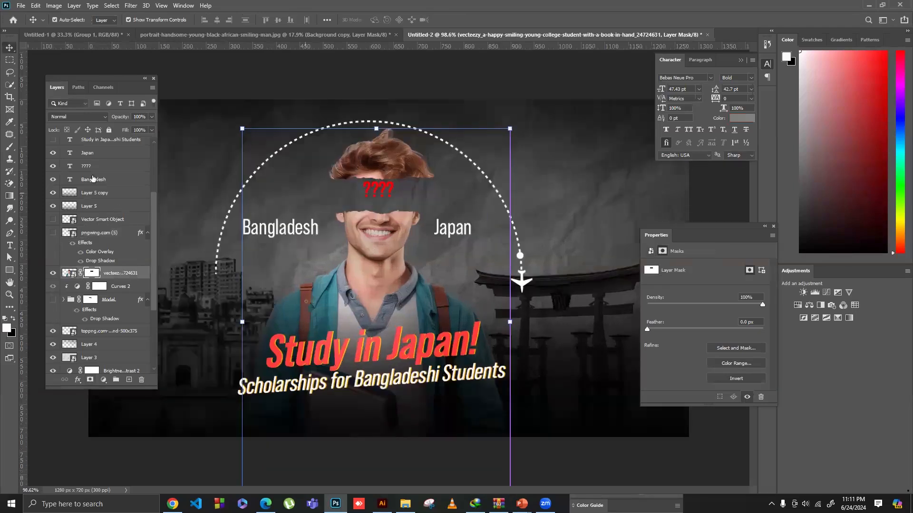
mouse_move(382, 195)
left_mouse_down()
mouse_move(409, 196)
mouse_move(378, 199)
left_mouse_up()
key("Return")
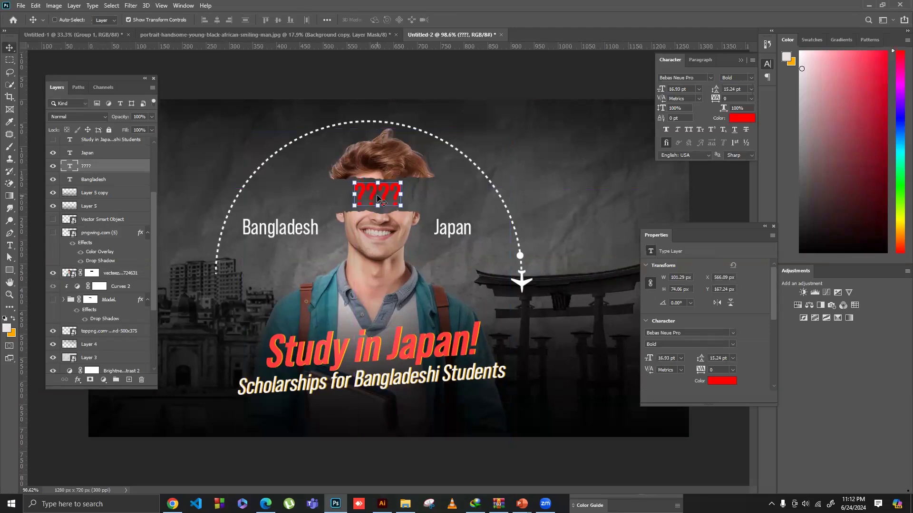
left_click(347, 227, "alt")
left_click(355, 240, "alt")
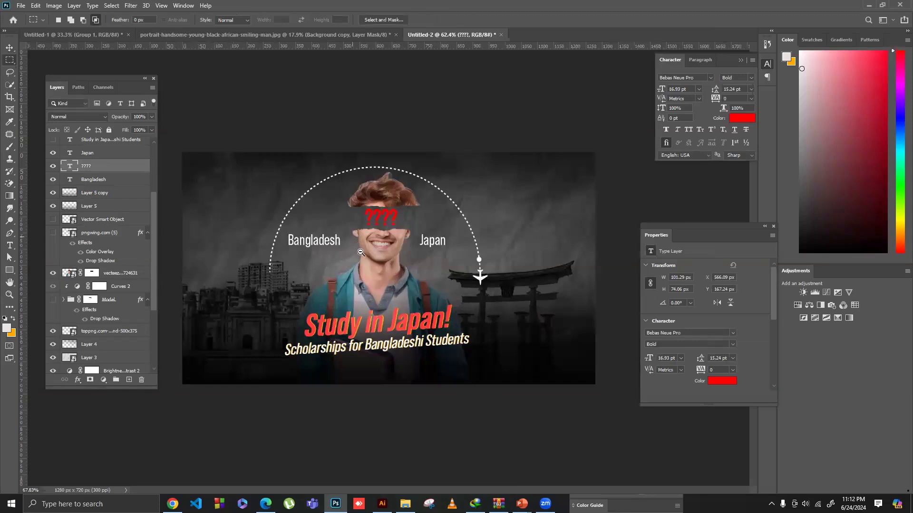
scroll(361, 253, "up", 2)
scroll(360, 253, "down", 1)
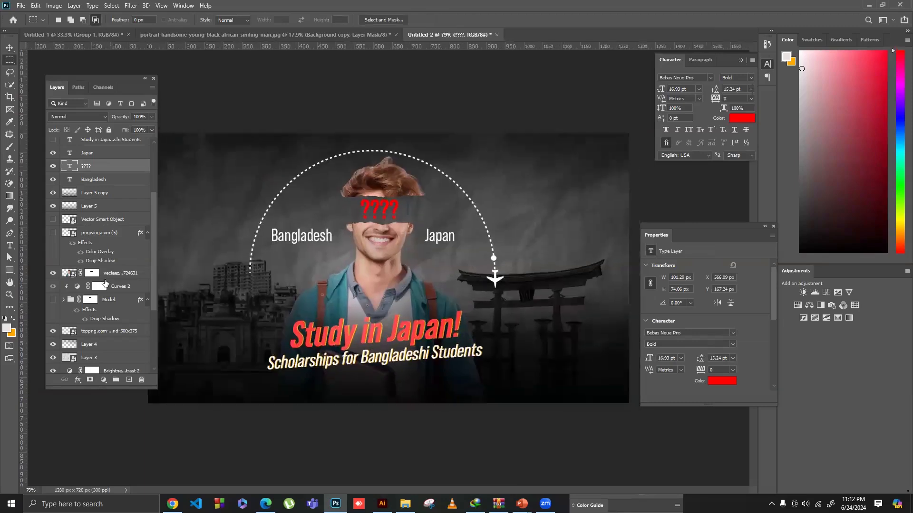
Step: Stretch and slightly skew the dark gradients on Layer 5 and Layer 5 copy to about 1290 × 694 px
left_click(53, 206)
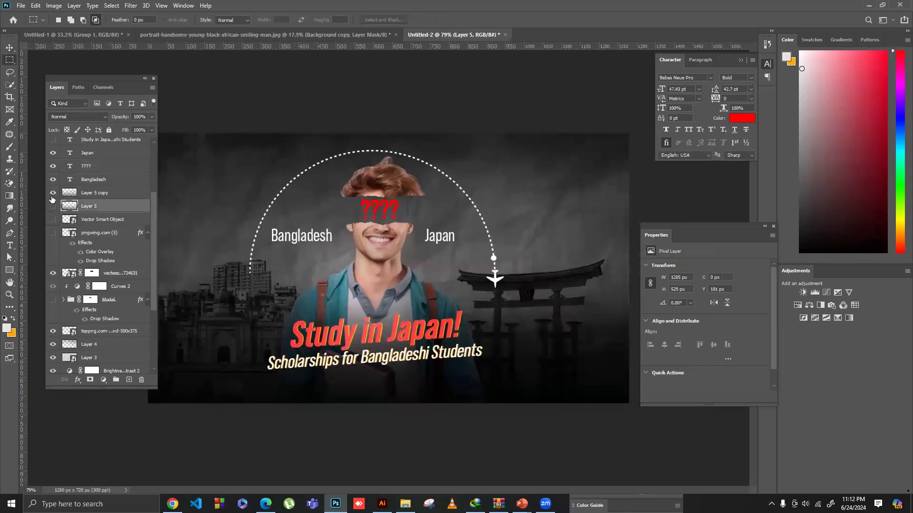
left_click(53, 192)
left_click(53, 205)
left_click(53, 197)
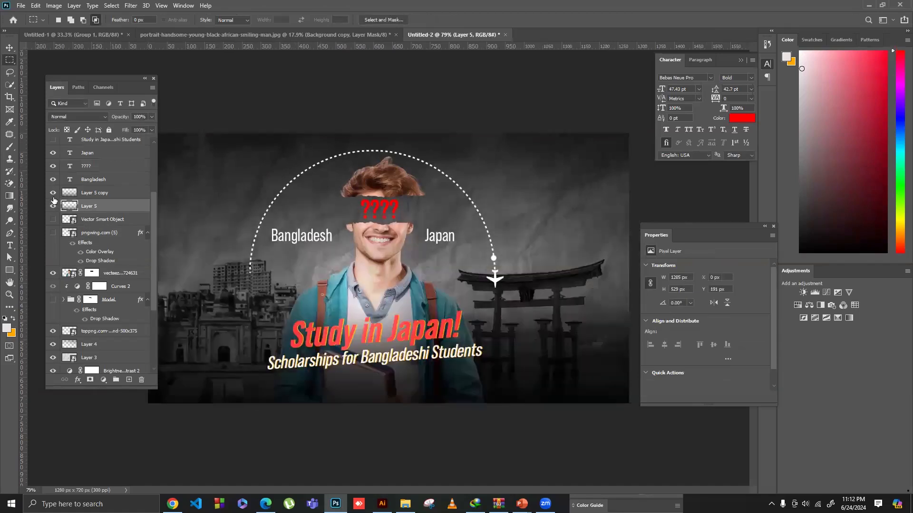
scroll(96, 233, "up", 3)
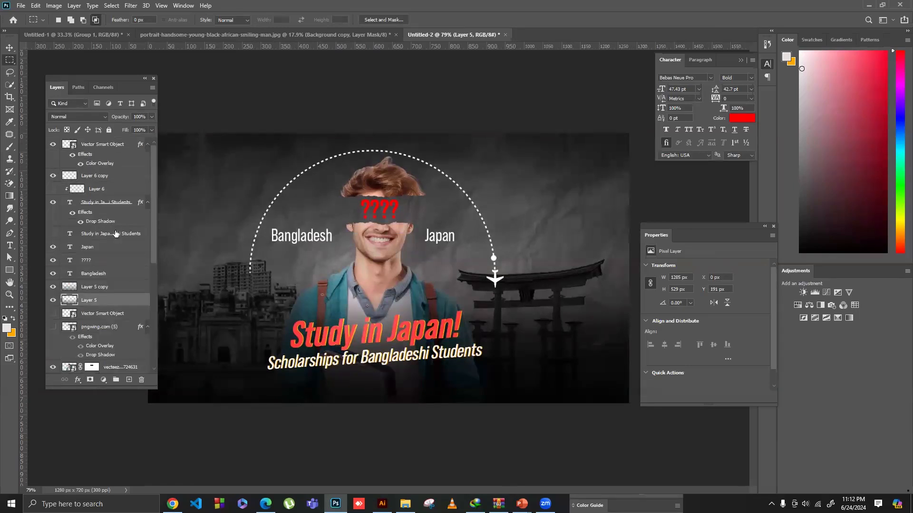
left_click(101, 287, "shift")
key("v")
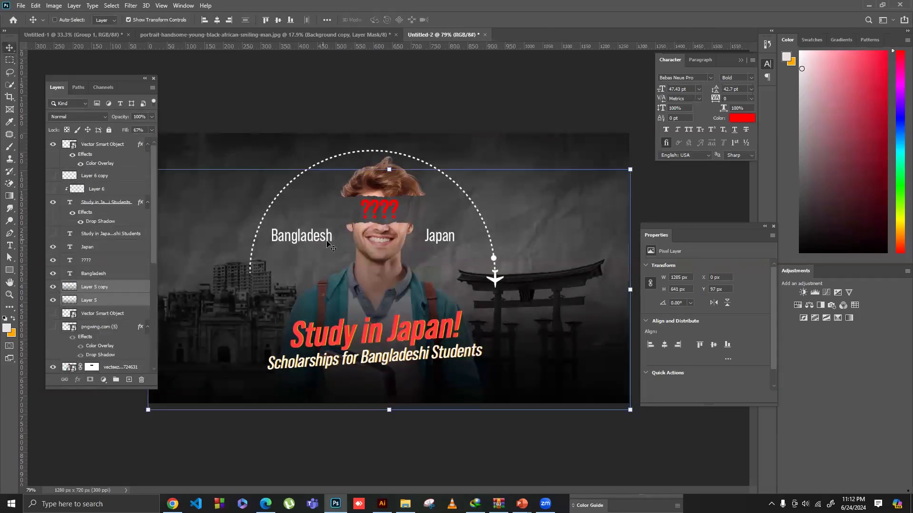
left_click_drag(391, 252, 390, 266)
left_click_drag(389, 165, 389, 167)
left_click_drag(390, 414, 389, 413)
left_click_drag(434, 355, 436, 361)
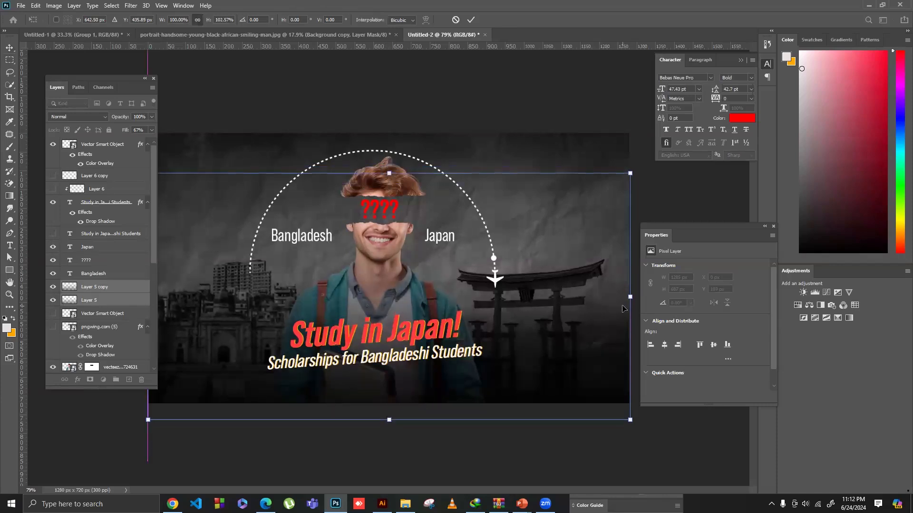
left_click_drag(633, 302, 634, 286)
left_click(12, 60)
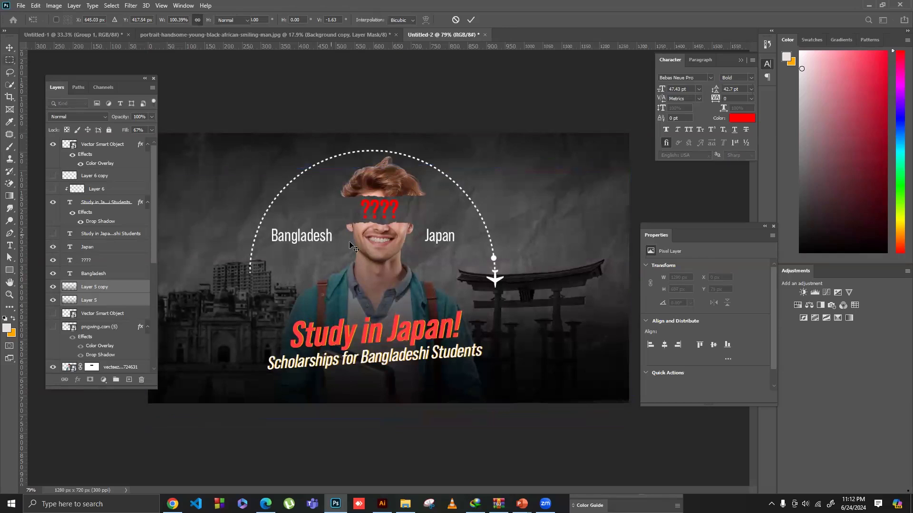
Step: Enlarge the "Study in Japan! Scholarships for Bangladeshi Students" headline to about 123% and skew it vertically by 0.43°
left_click(404, 288, "alt")
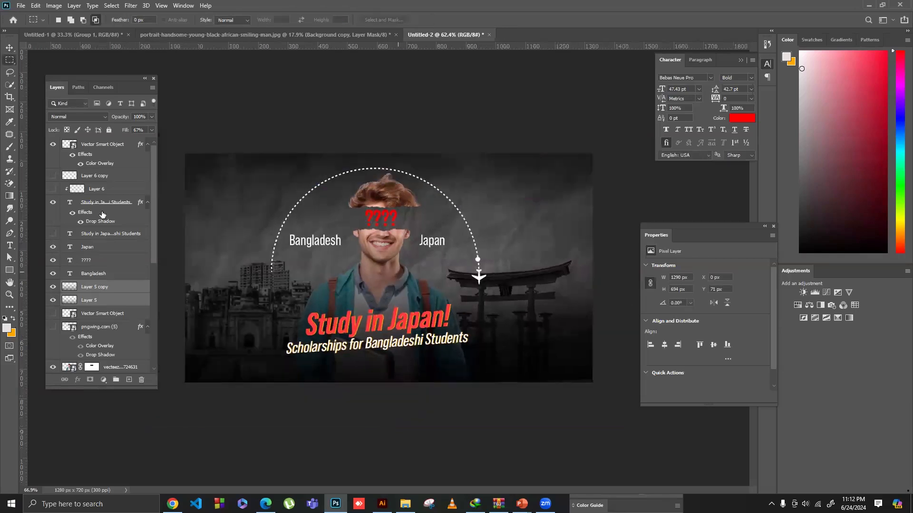
key("ctrl+0")
left_click(99, 197)
left_click(10, 47)
left_click_drag(374, 288, 386, 318)
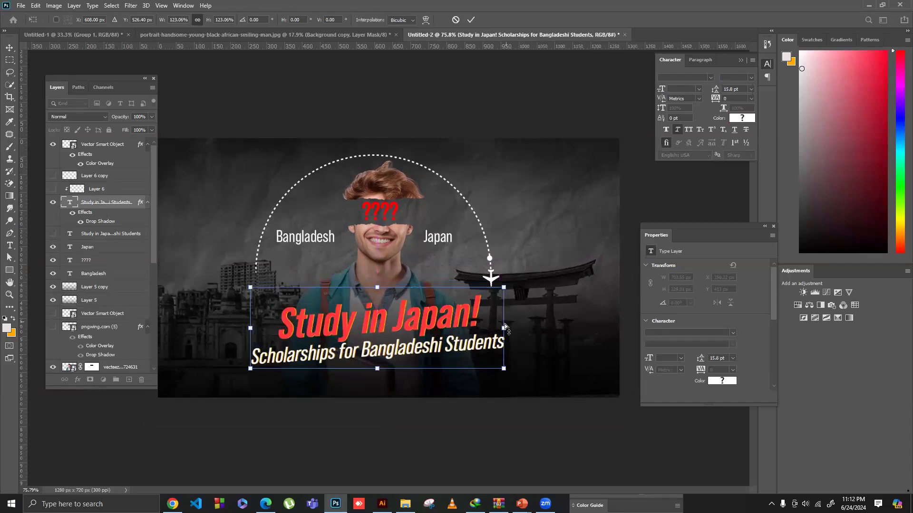
left_click_drag(504, 328, 504, 330)
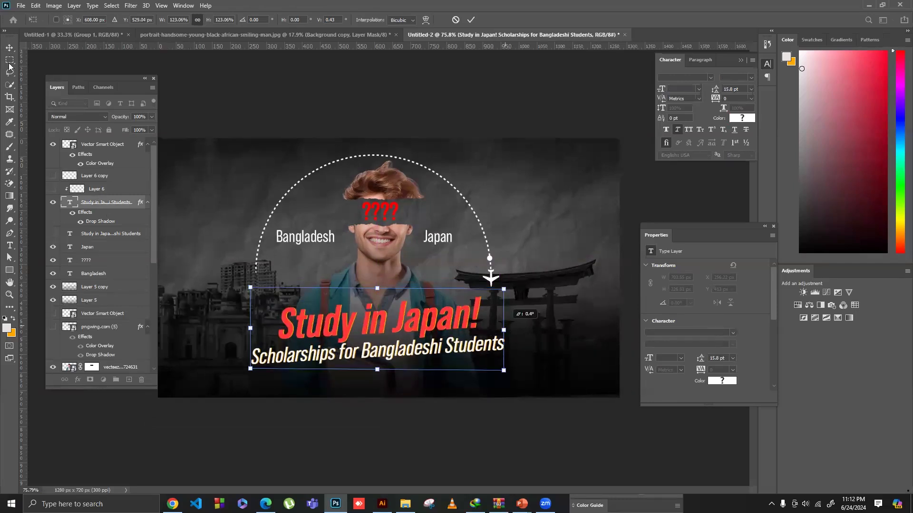
key("Return")
left_click_drag(311, 308, 311, 306)
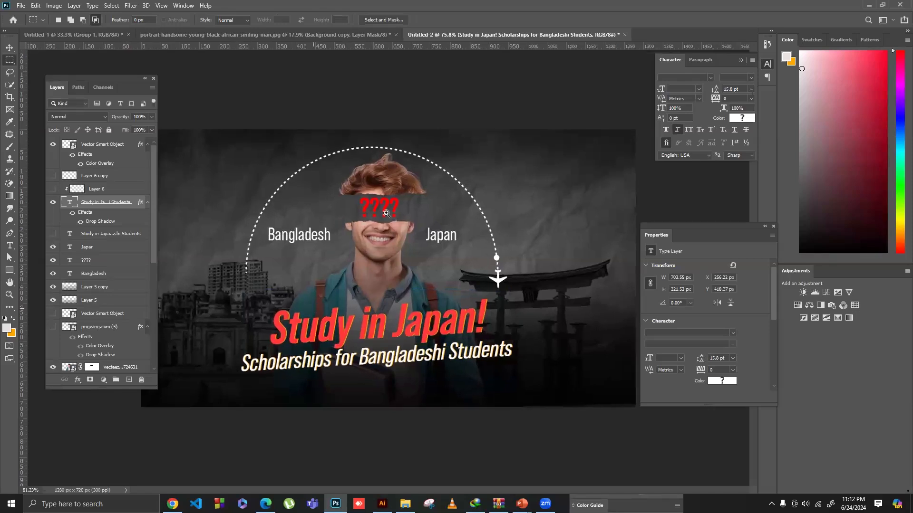
left_click_drag(414, 258, 401, 263)
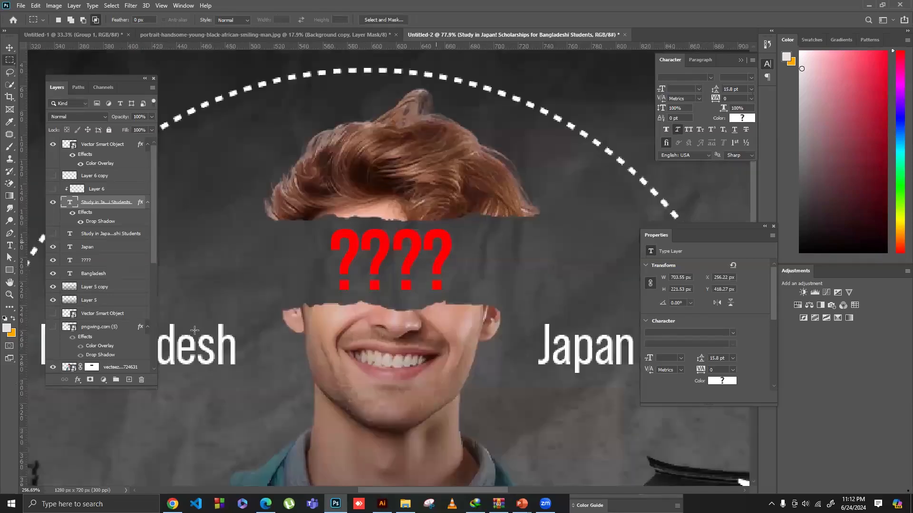
Step: Add a new empty layer directly above the student cut-out and clip it to that cut-out
scroll(109, 307, "down", 2)
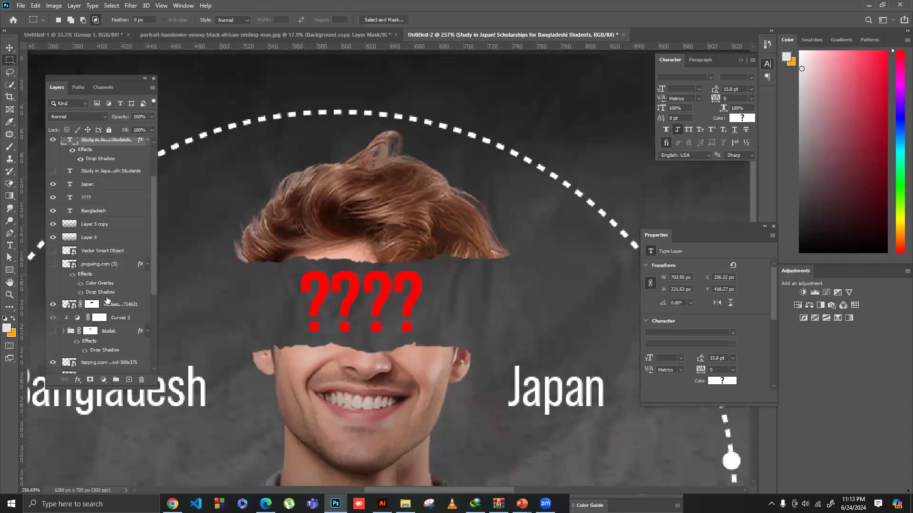
left_click(114, 264)
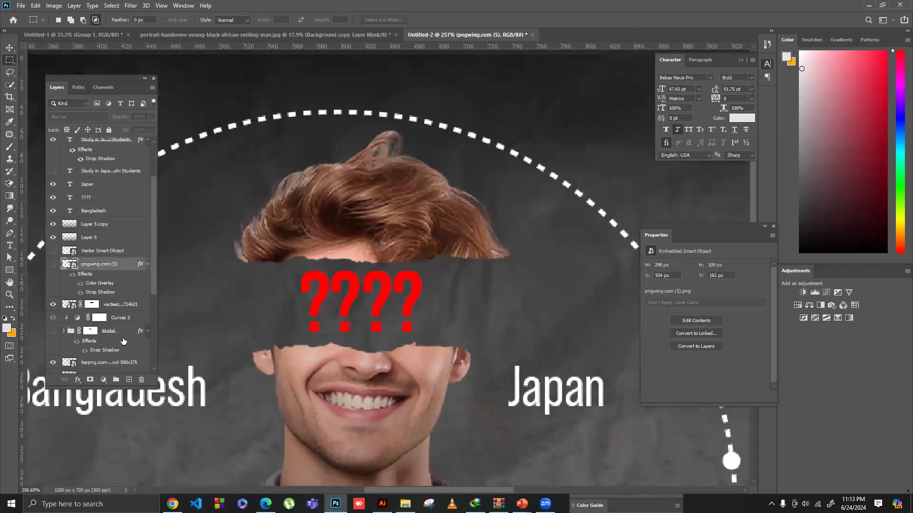
left_click(126, 374)
right_click(108, 305)
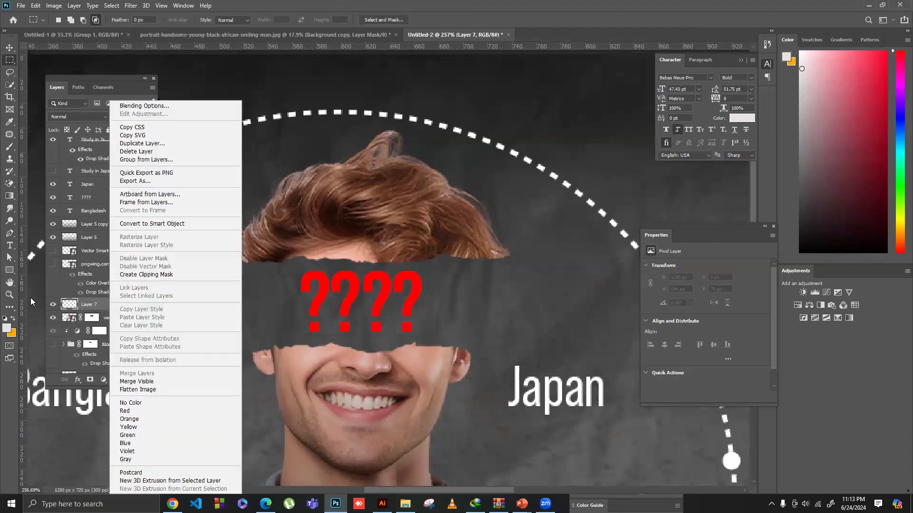
left_click(146, 274)
Step: Set the foreground color to 000000 and pick the Brush tool for painting on the clipped layer
left_click(6, 328)
type("000000")
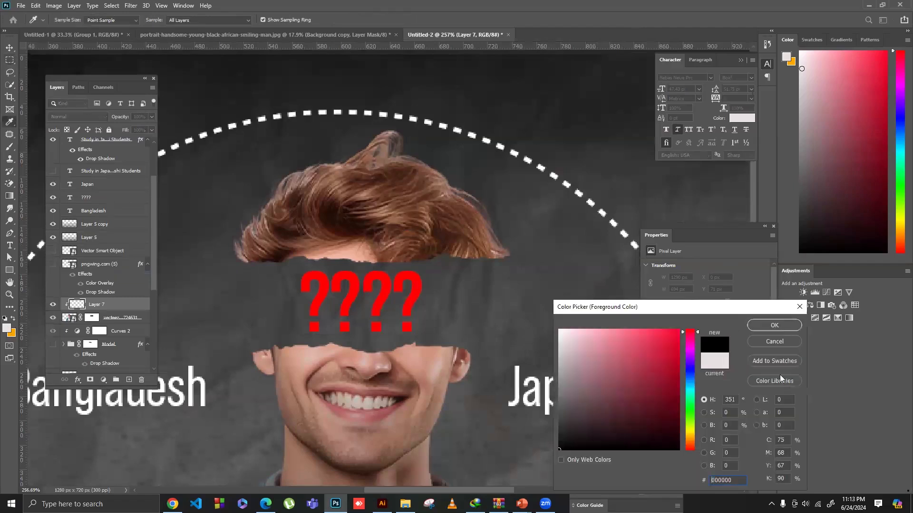
left_click(749, 325)
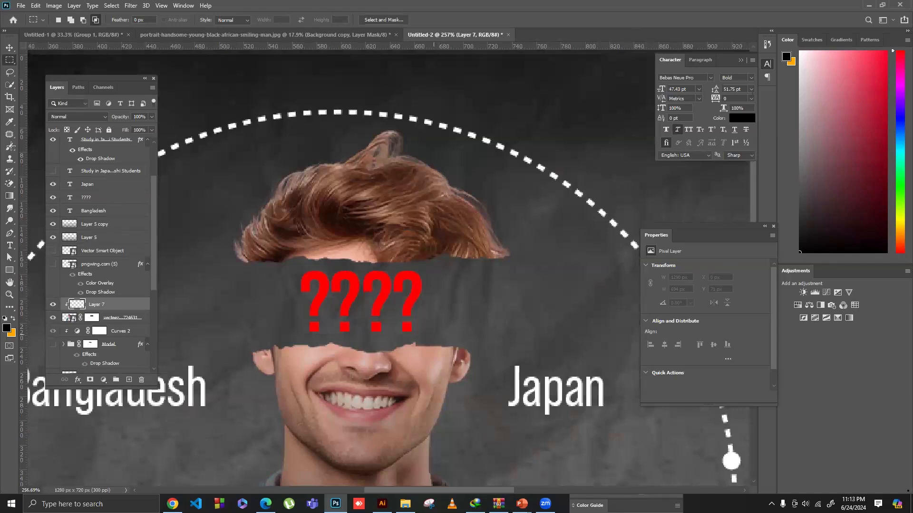
right_click(11, 147)
left_click(58, 148)
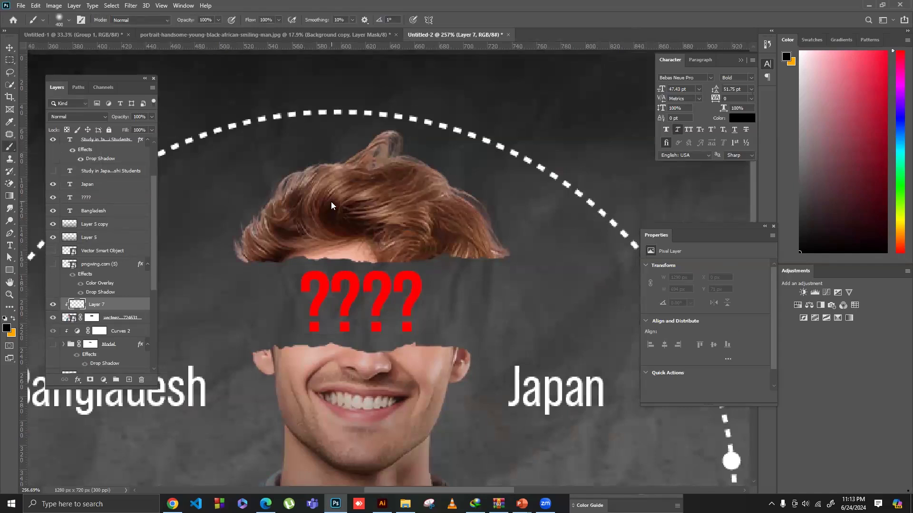
Step: Paint the student's hair black on the clipped layer with a soft brush at 90 px
key("bracketleft")
key("bracketleft")
key("bracketleft")
key("bracketleft")
key("bracketleft")
key("bracketleft")
key("bracketleft")
key("bracketleft")
key("bracketleft")
key("bracketleft")
key("bracketleft")
key("bracketleft")
key("bracketleft")
key("bracketleft")
key("bracketleft")
key("bracketleft")
key("bracketleft")
key("bracketleft")
key("bracketleft")
key("bracketright")
key("bracketright")
key("bracketright")
key("bracketright")
key("bracketright")
key("bracketright")
key("bracketright")
key("bracketright")
mouse_move(258, 235)
left_mouse_down()
mouse_move(250, 240)
mouse_move(376, 156)
mouse_move(494, 245)
mouse_move(421, 252)
left_mouse_up()
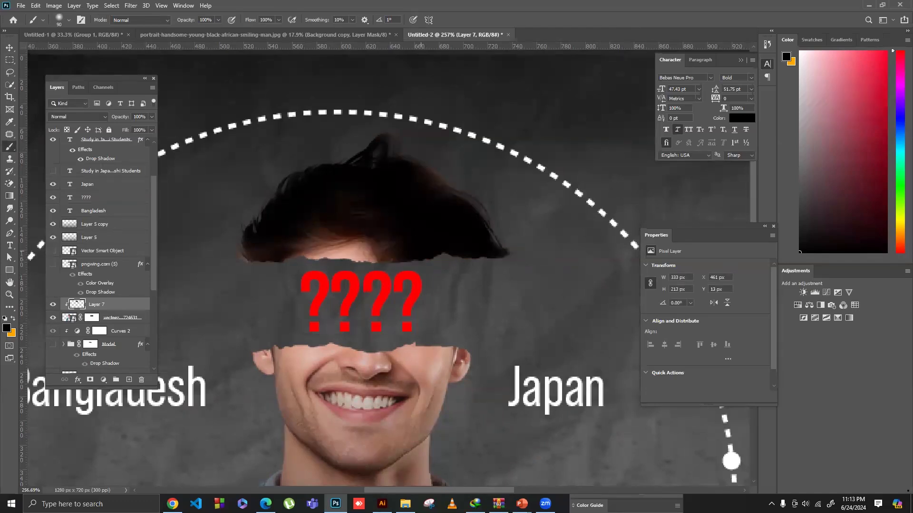
left_click(335, 227)
left_click(228, 254)
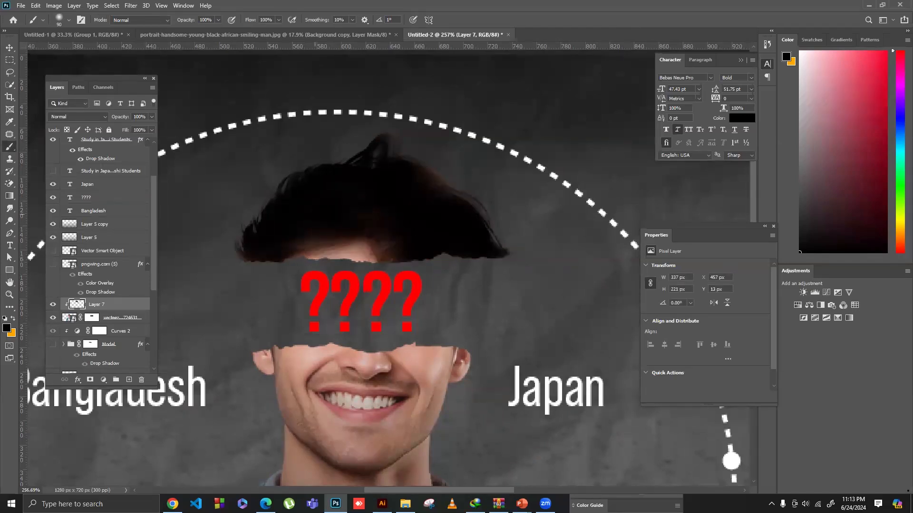
left_click_drag(315, 215, 519, 183)
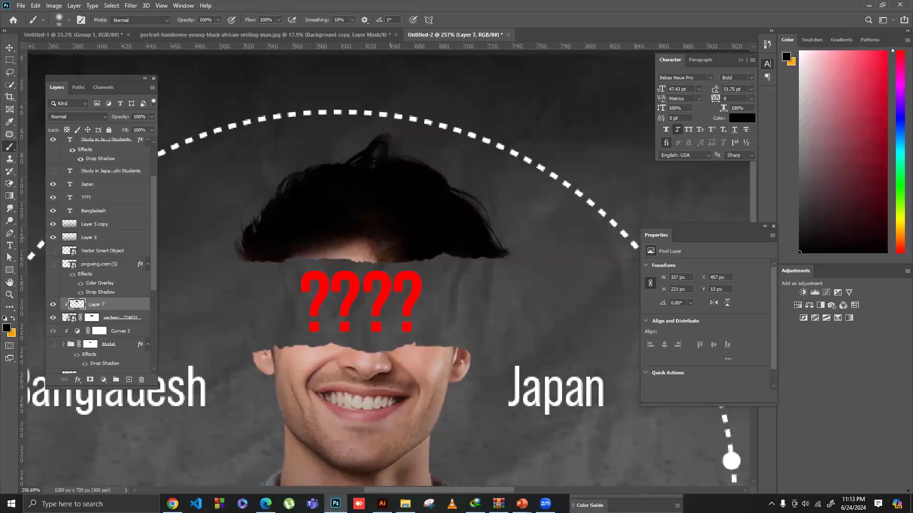
Step: Set the black hair paint layer's blend mode to Color and check the hair against the whole thumbnail
left_click(82, 116)
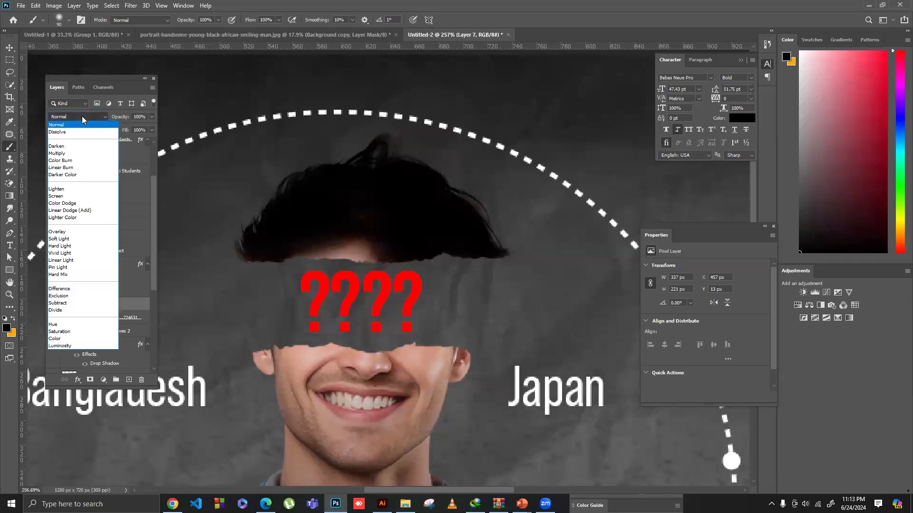
left_click(55, 339)
left_click_drag(350, 220, 380, 193)
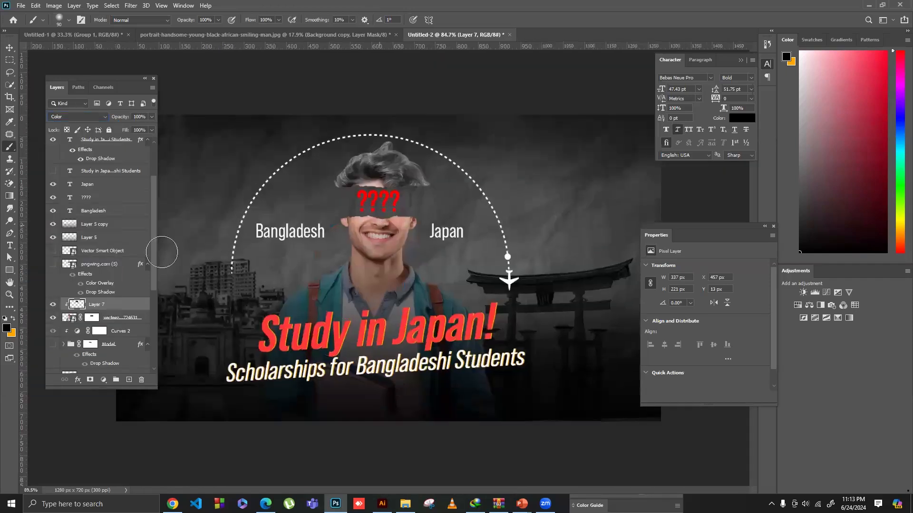
left_click(54, 304)
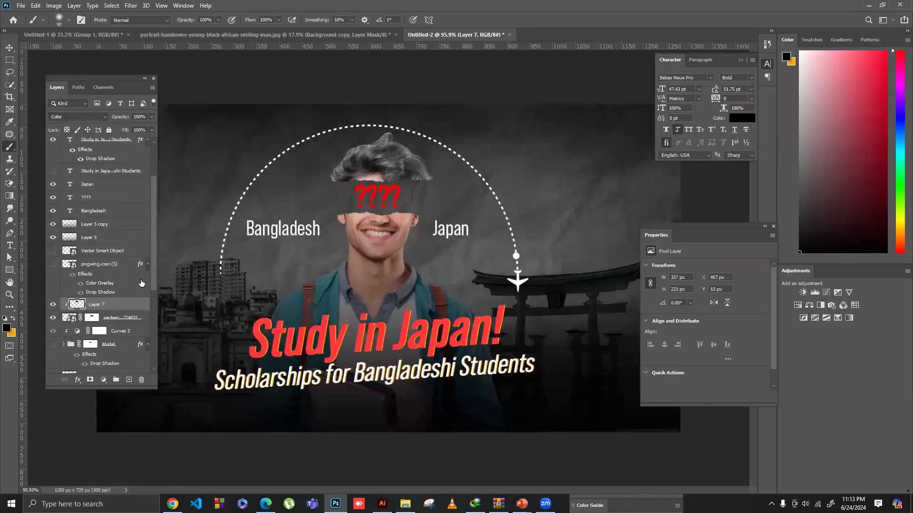
left_click(370, 182, "ctrl+alt")
mouse_move(370, 182)
left_mouse_down()
mouse_move(347, 166)
mouse_move(360, 179)
left_mouse_up()
scroll(99, 172, "up", 2)
Step: Add a Curves adjustment layer above all other layers and place a control point near the middle of its curve
left_click(93, 145)
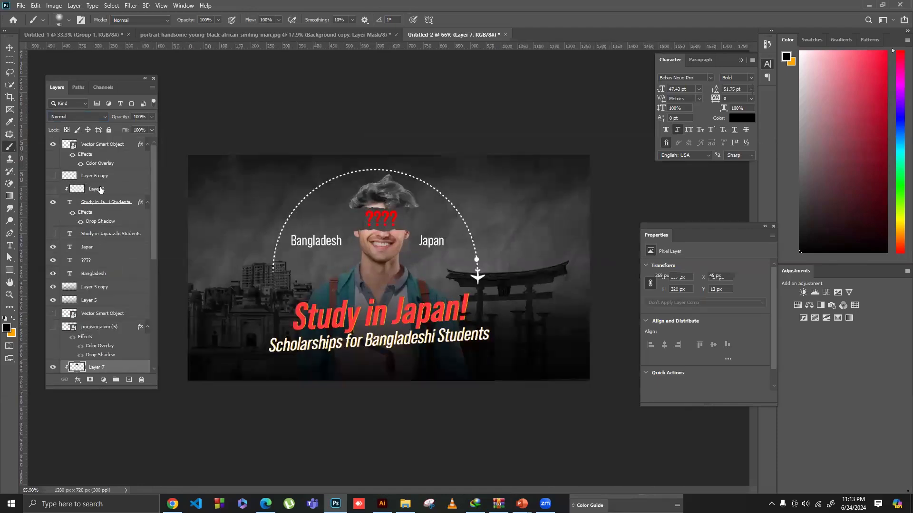
left_click(103, 380)
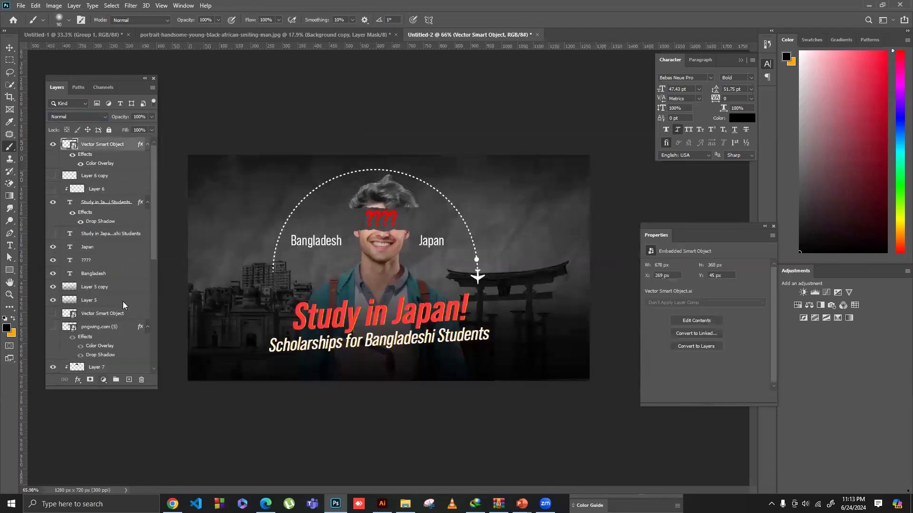
left_click(122, 263)
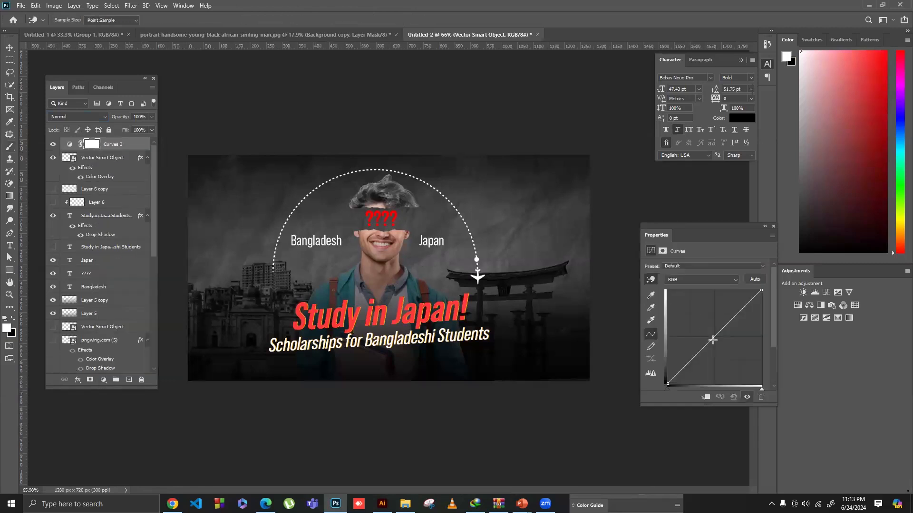
left_click(713, 339)
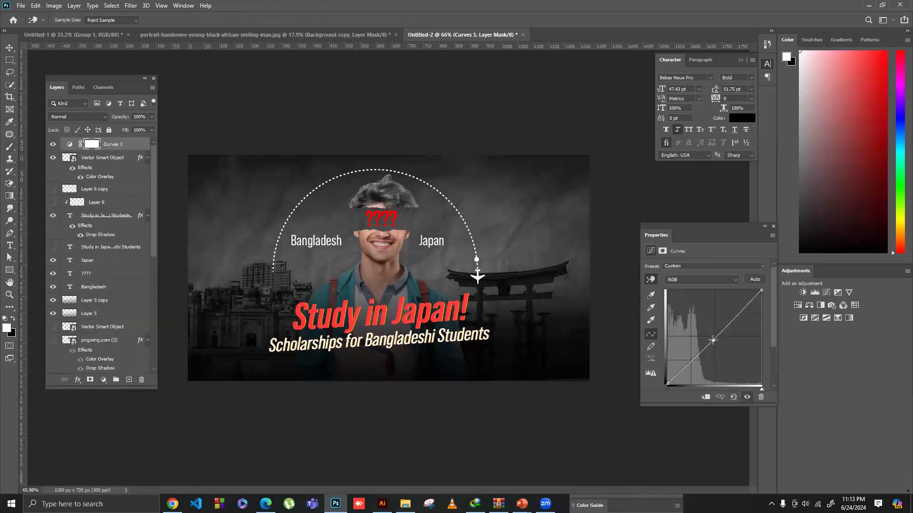
Step: Hide Layer 4, the dark shading layer below the student, to lighten the background
left_click(113, 305)
scroll(114, 310, "down", 4)
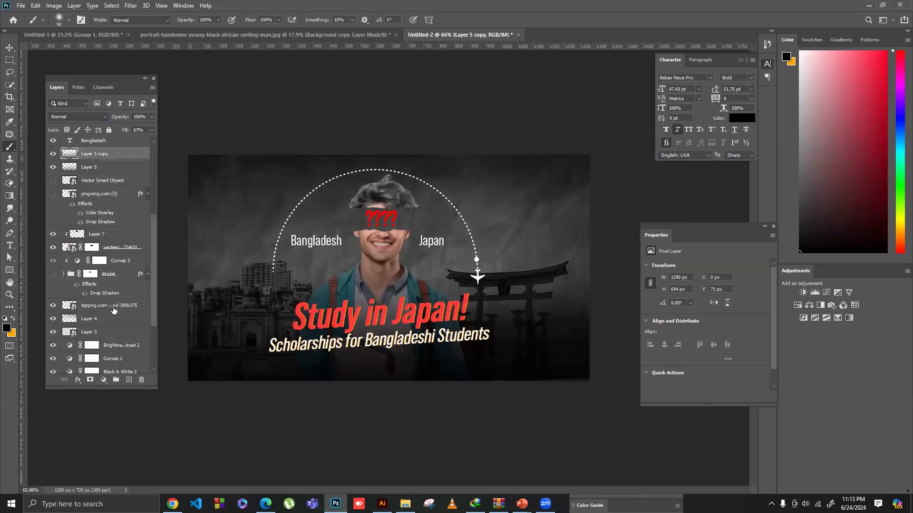
left_click(54, 319)
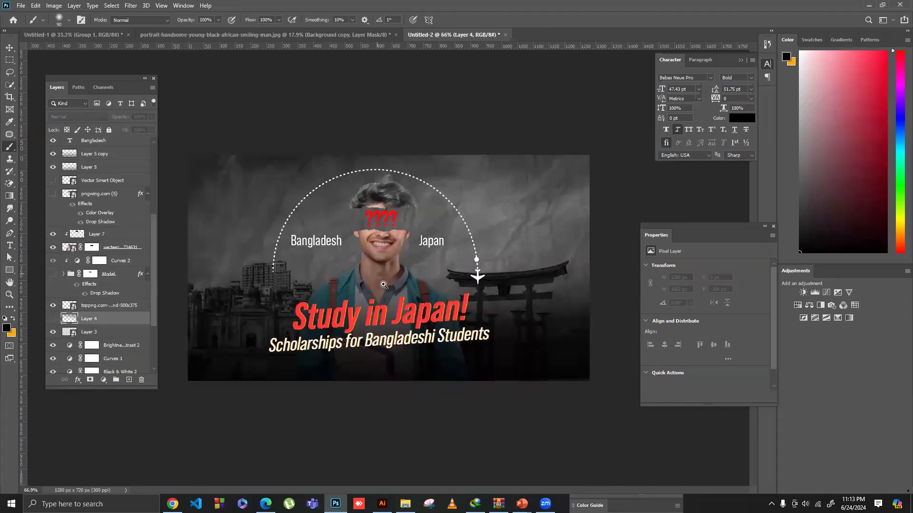
scroll(384, 295, "up", 2)
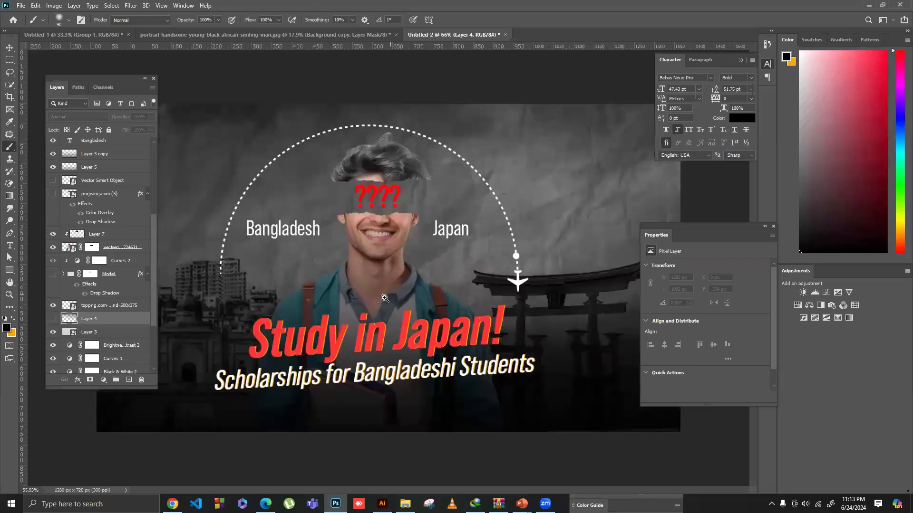
scroll(385, 297, "down", 1)
scroll(119, 236, "up", 2)
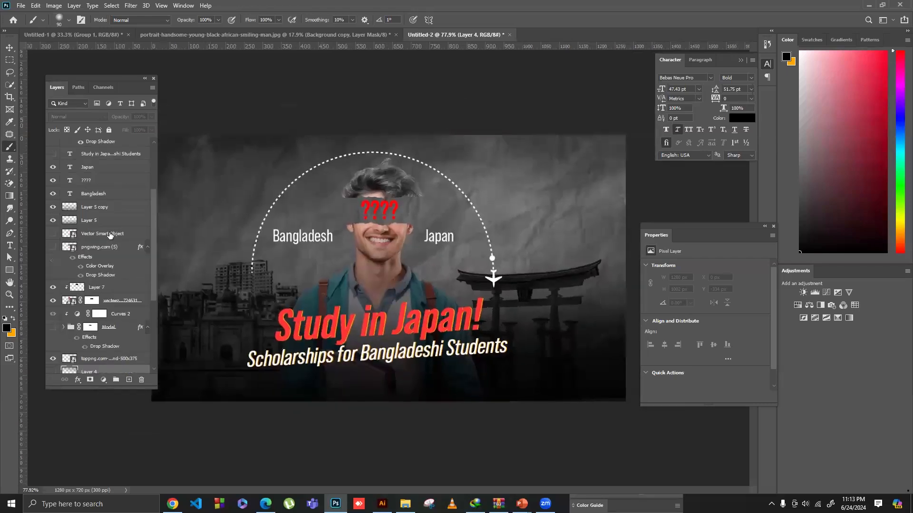
Step: Set the tracking of the "Study in Japan! Scholarships for Bangladeshi Students" headline to -10
scroll(107, 210, "up", 2)
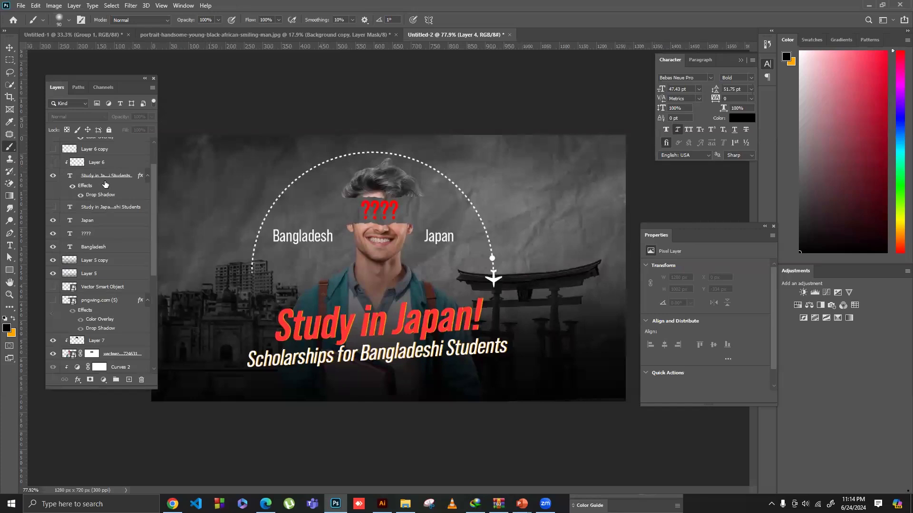
left_click(102, 176)
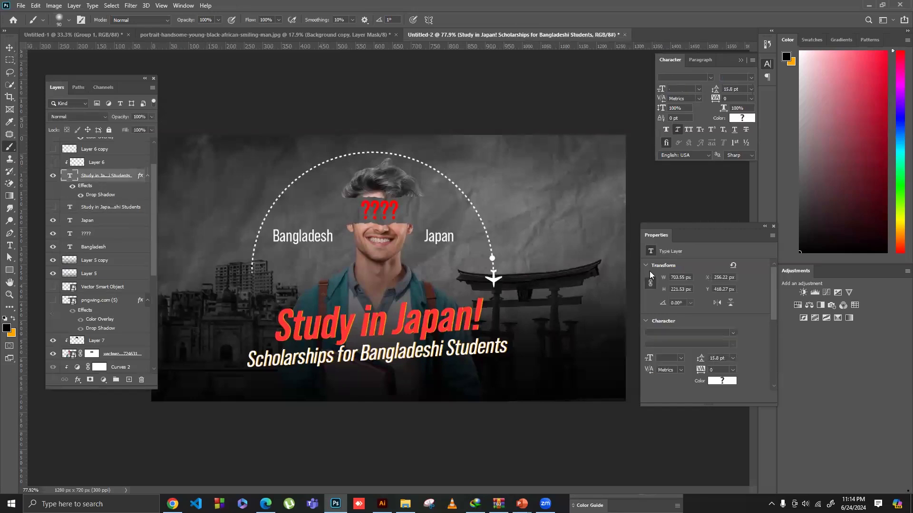
key("v")
left_click(750, 98)
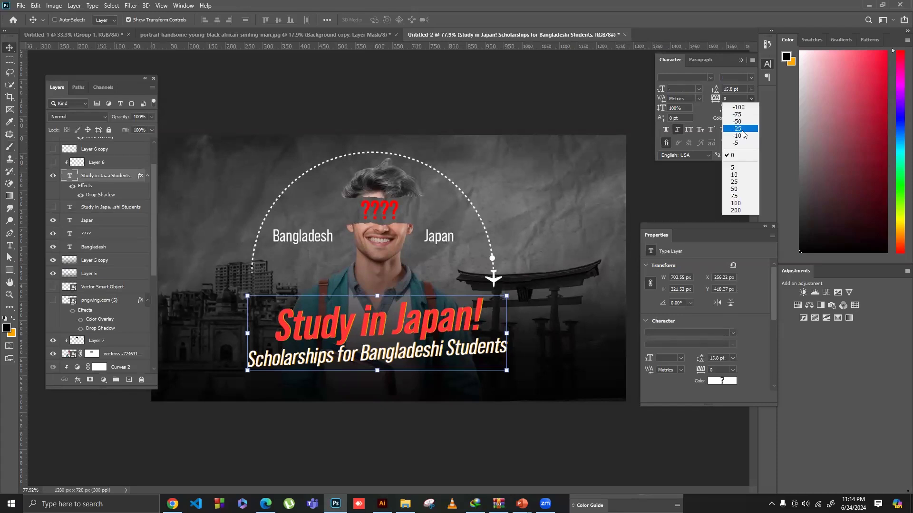
left_click(739, 136)
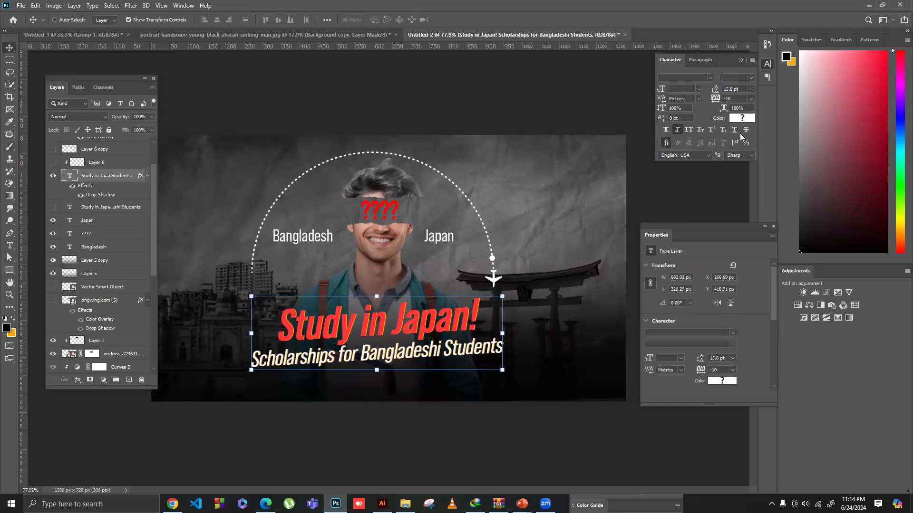
left_click(15, 63)
scroll(381, 273, "down", 3)
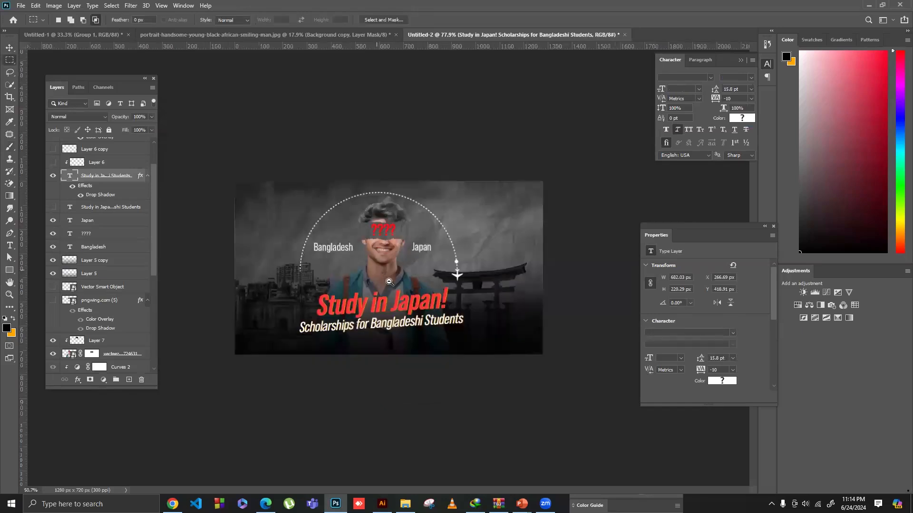
scroll(388, 281, "up", 2)
scroll(387, 276, "up", 1)
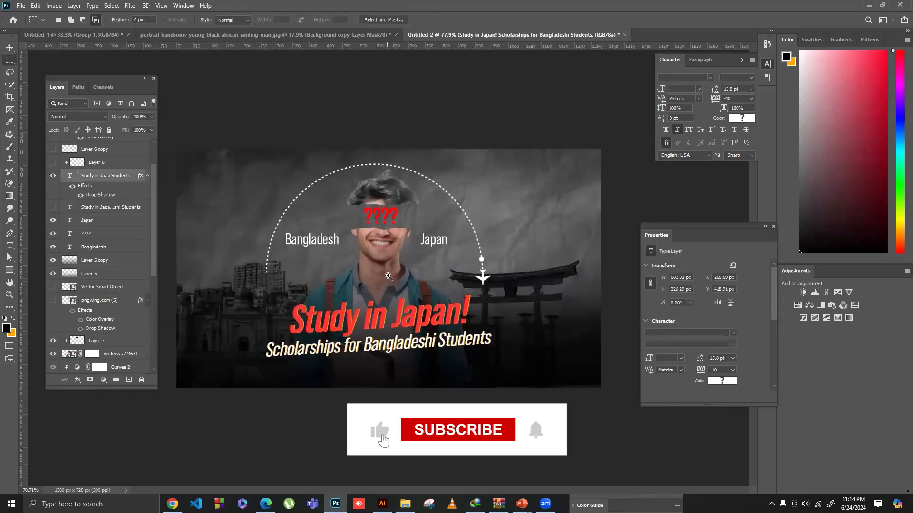
scroll(365, 271, "up", 1)
Step: Move the Bangladesh cityscape on Layer 1 copy straight down by 13 px
scroll(96, 188, "down", 3)
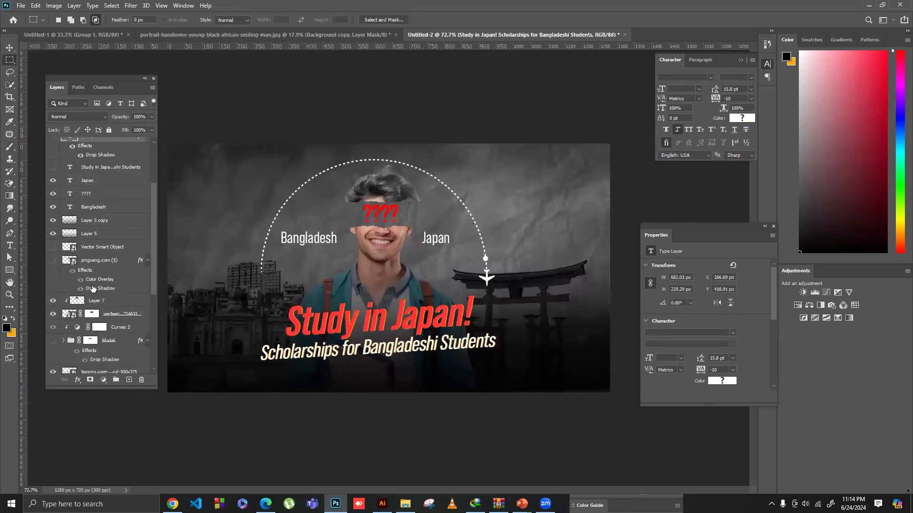
key("v")
scroll(109, 316, "down", 5)
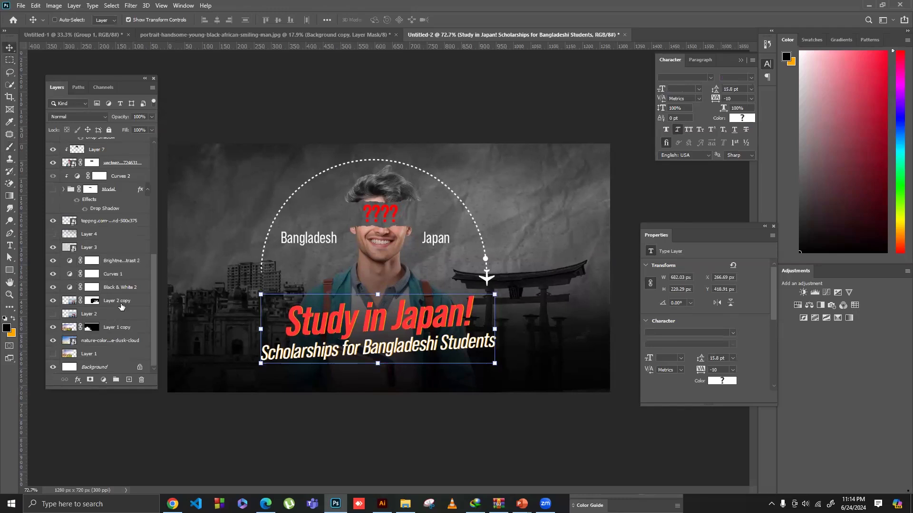
left_click(148, 300)
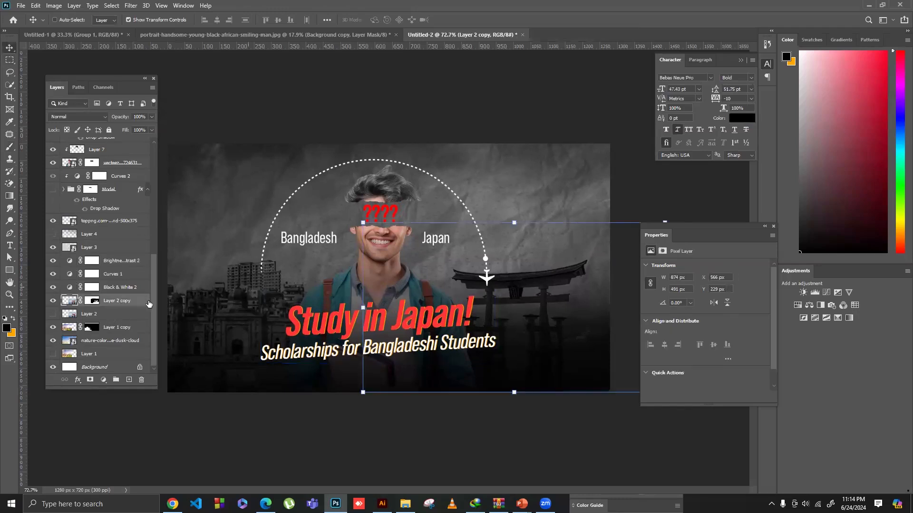
left_click(110, 328)
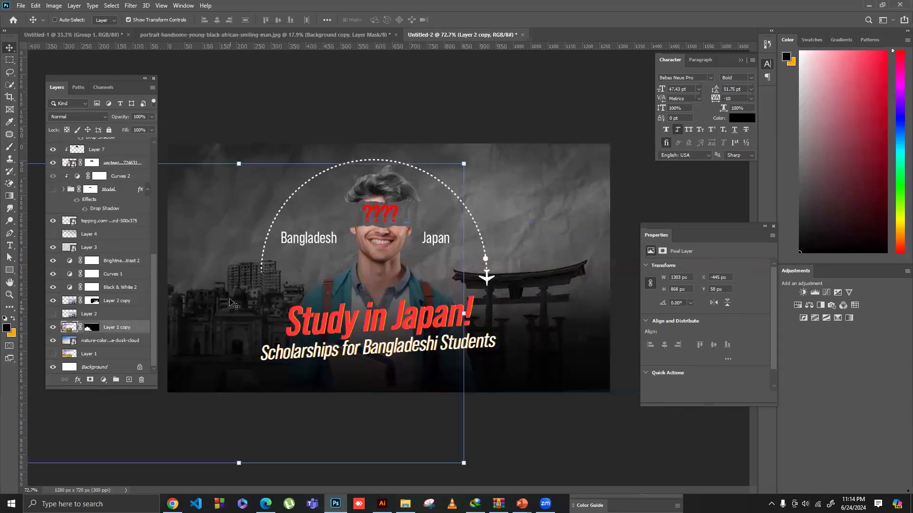
left_click_drag(229, 302, 229, 307)
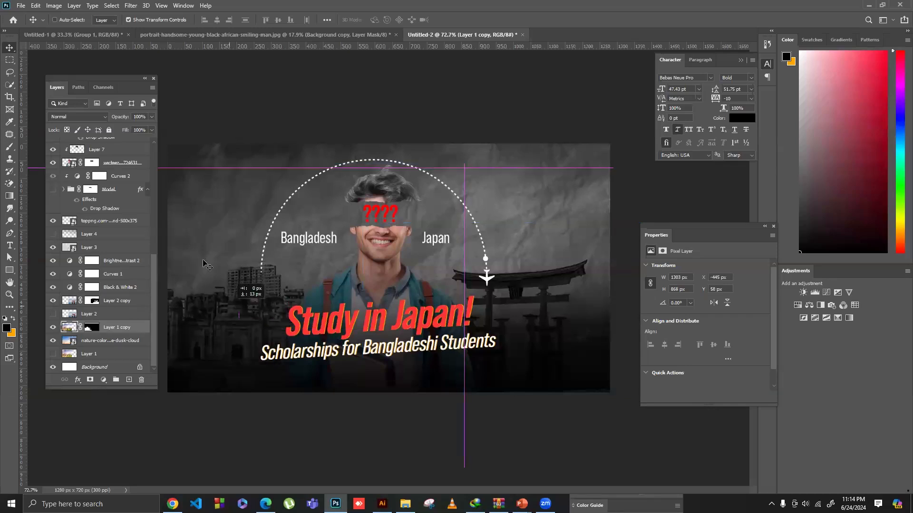
left_click(13, 62)
Step: Move the red "????" text straight down by 4 px within the torn gap across the student's eyes
left_click_drag(350, 191, 541, 252)
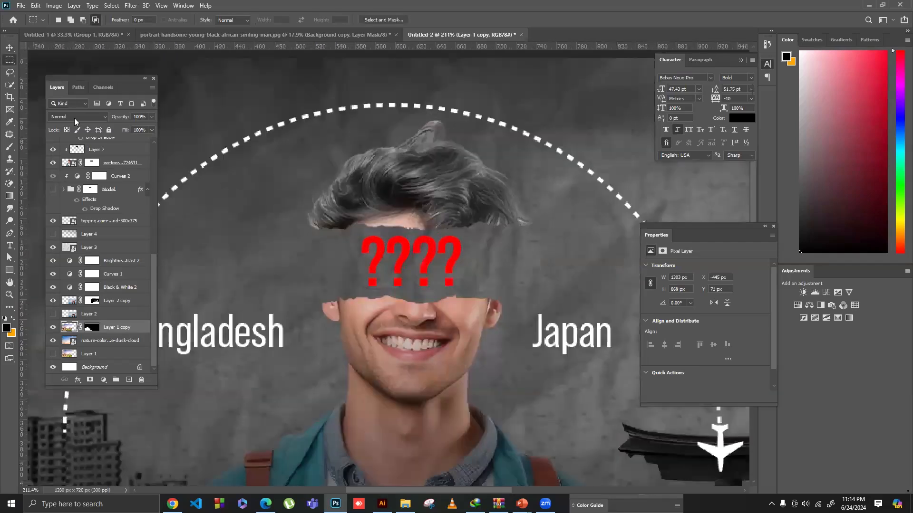
left_click(9, 72)
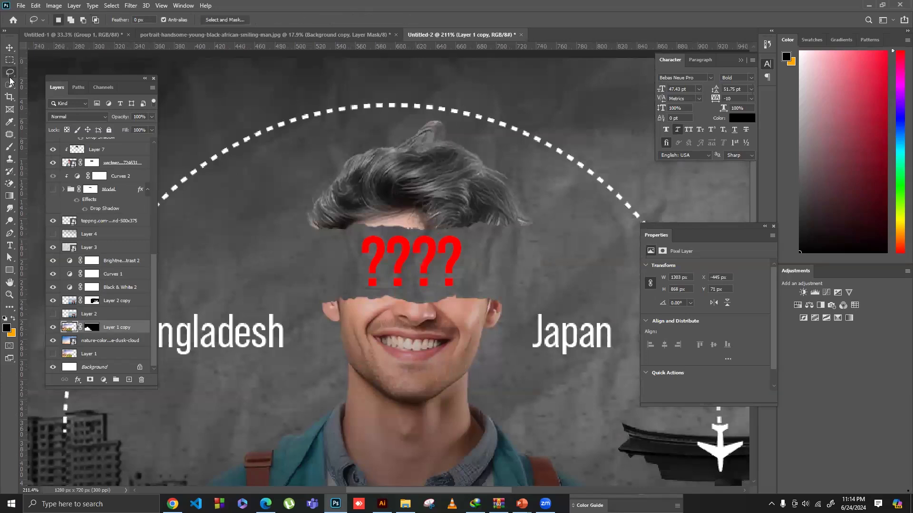
left_click_drag(386, 242, 374, 202)
left_click_drag(392, 232, 399, 200)
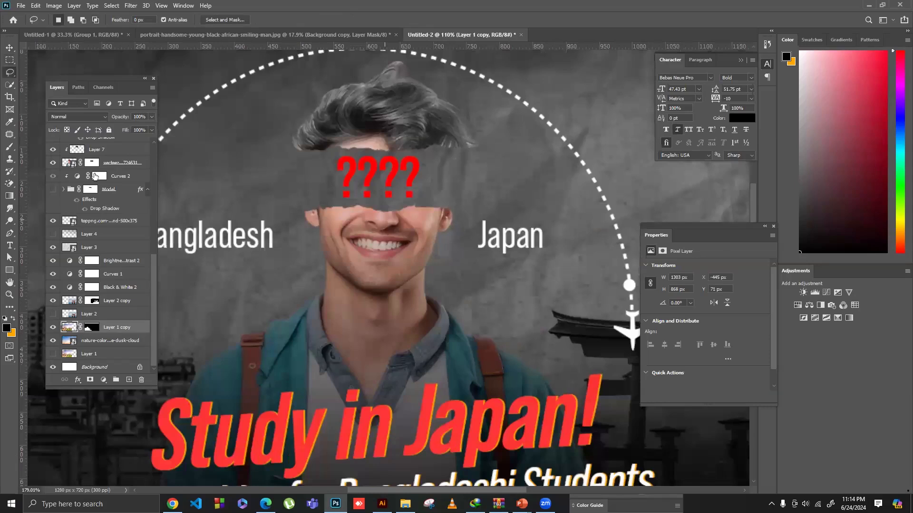
scroll(101, 176, "up", 3)
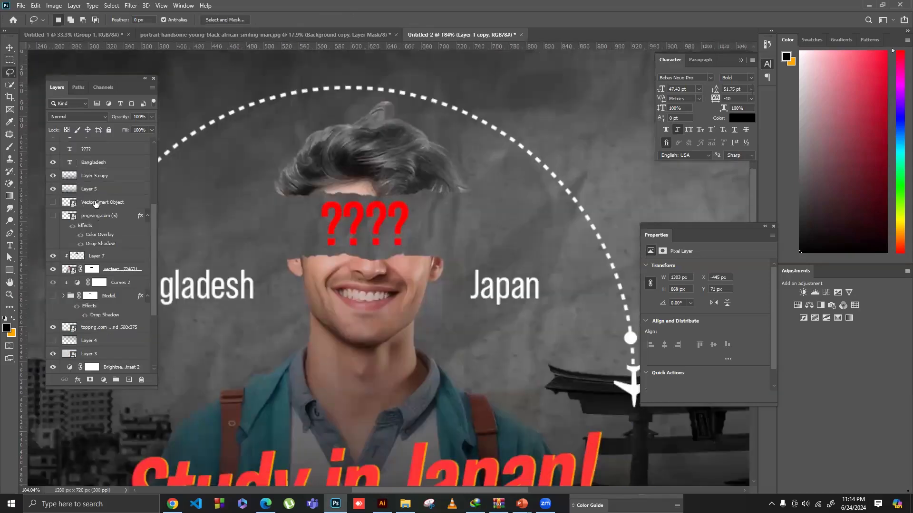
scroll(98, 204, "up", 3)
left_click(98, 204)
left_click(98, 216)
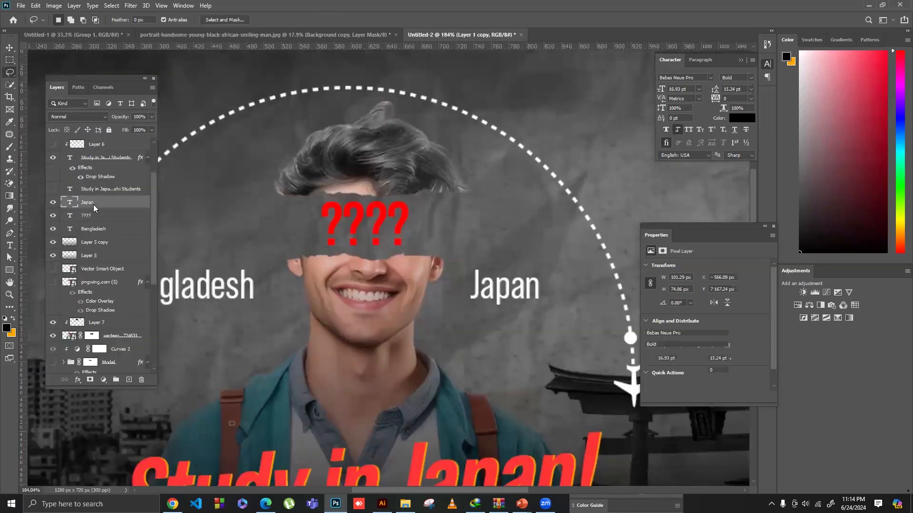
left_click(11, 51)
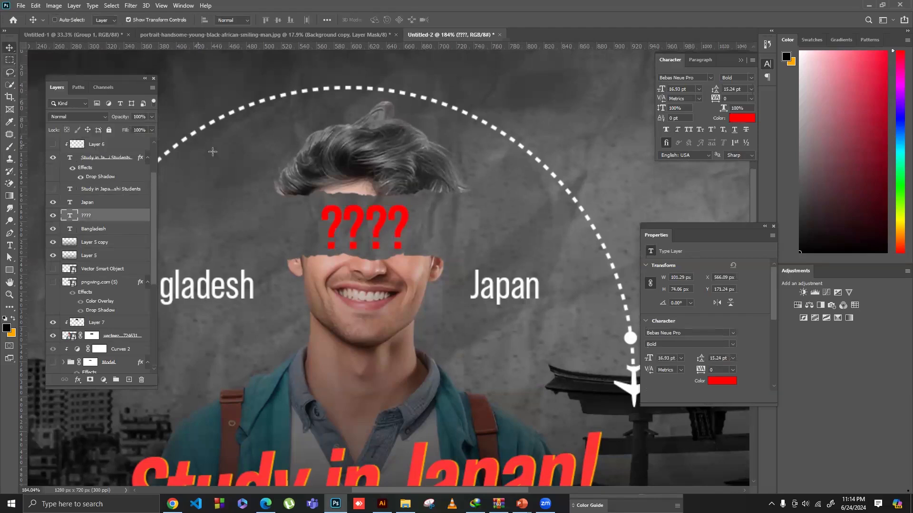
key("Down")
key("Down")
key("Down")
key("Down")
left_click_drag(353, 245, 295, 245)
key("m")
key("ctrl+0")
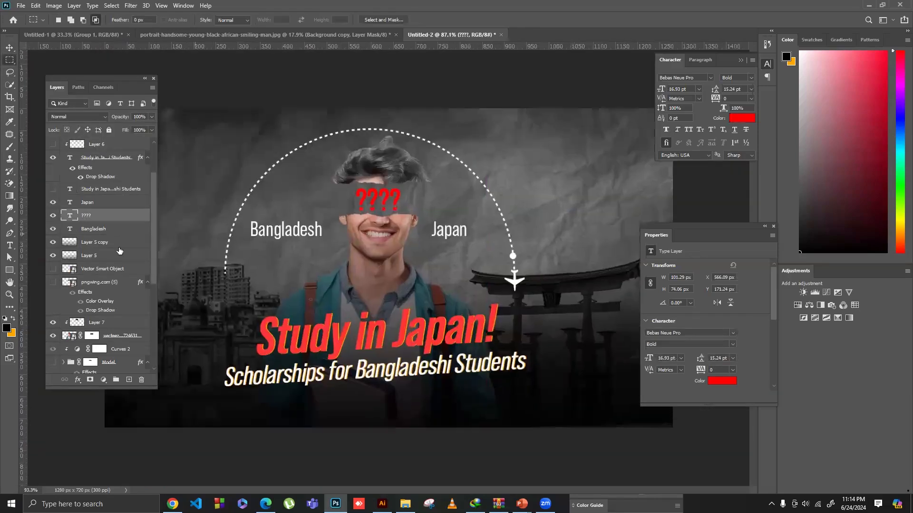
Step: Examine the overall thumbnail composition at several magnifications, checking the student cut-out against the labels, headline and background
scroll(111, 306, "down", 2)
left_click(115, 309)
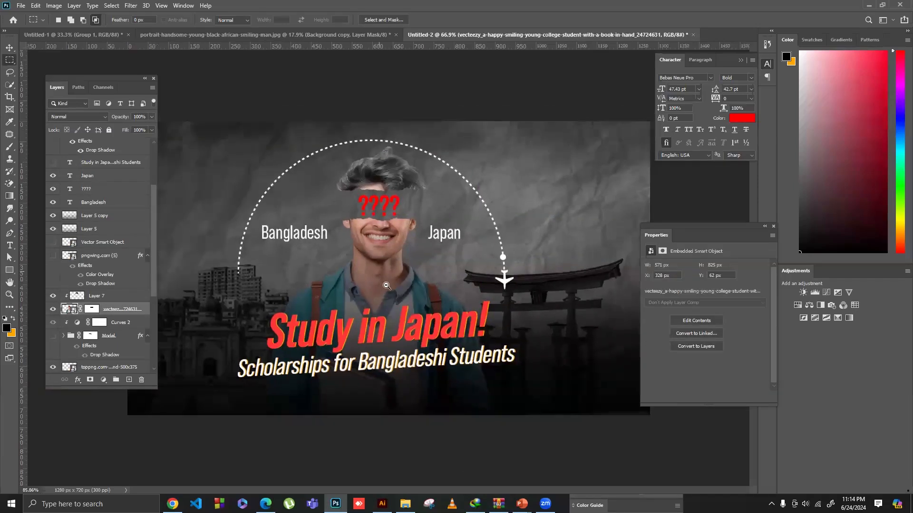
scroll(382, 281, "up", 2)
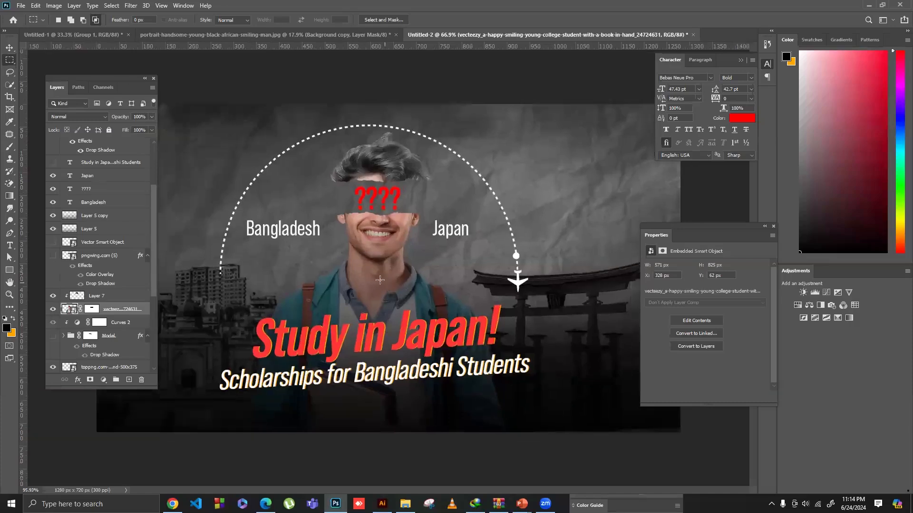
scroll(382, 281, "down", 2)
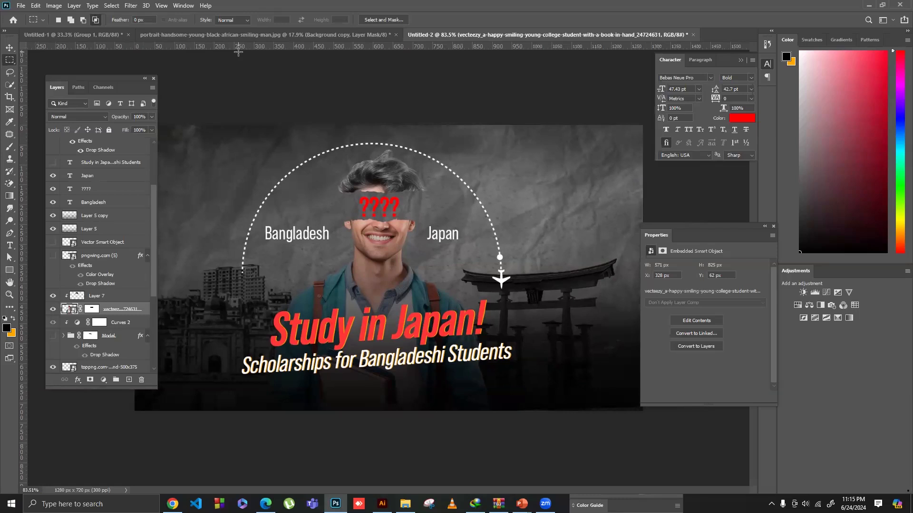
left_click(10, 72)
left_click_drag(420, 237, 428, 247)
key("ctrl+1")
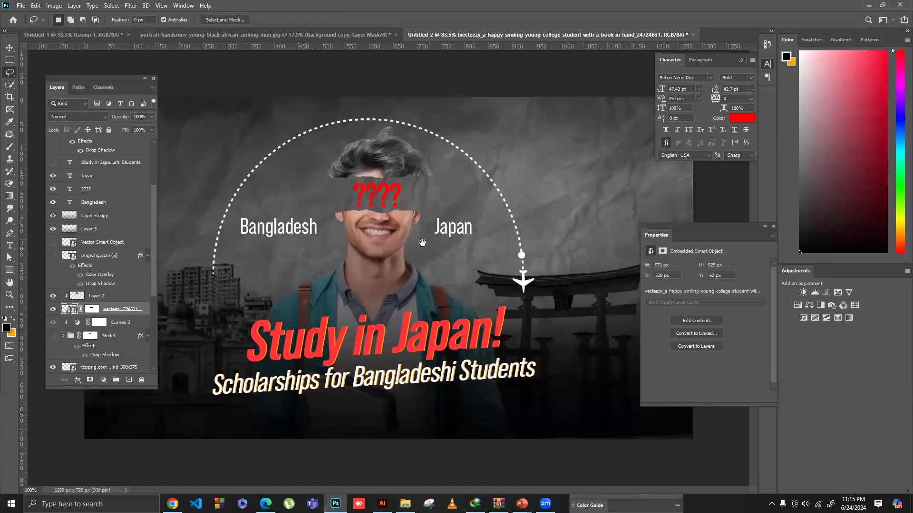
scroll(409, 228, "down", 3)
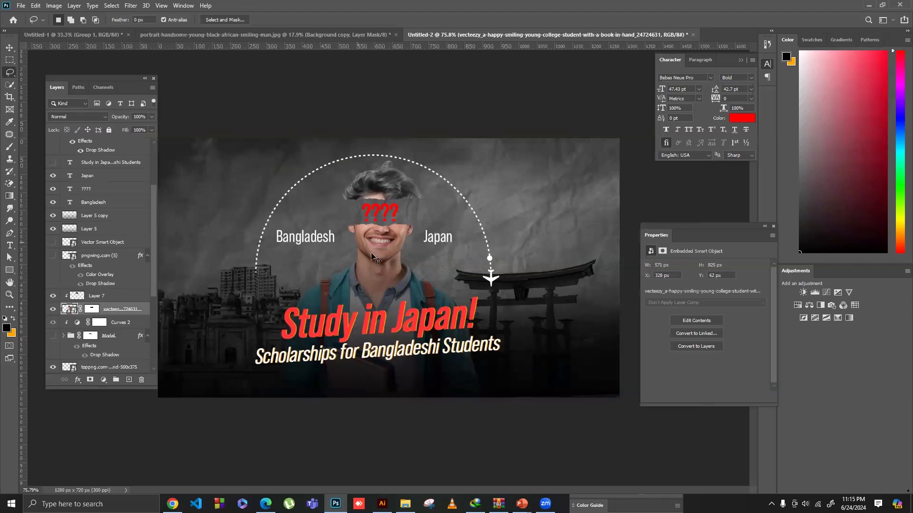
scroll(376, 253, "down", 1)
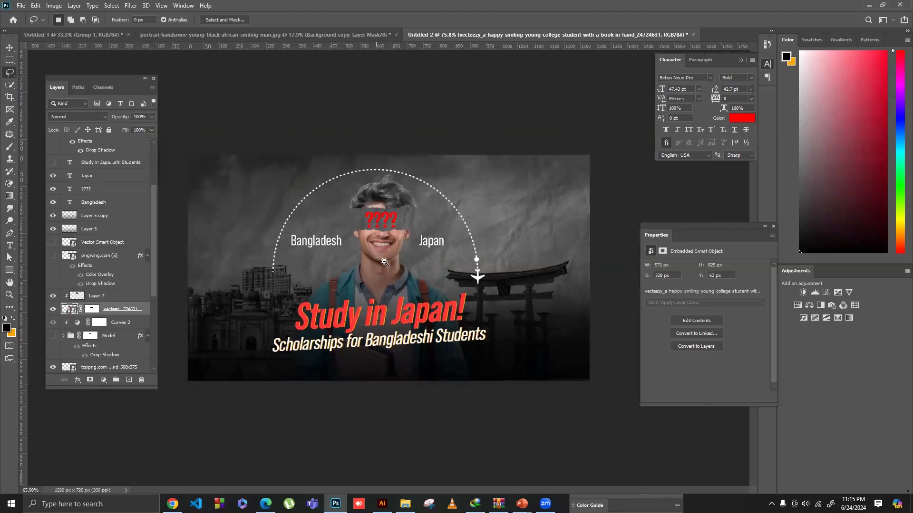
scroll(383, 262, "up", 1)
scroll(386, 266, "up", 1)
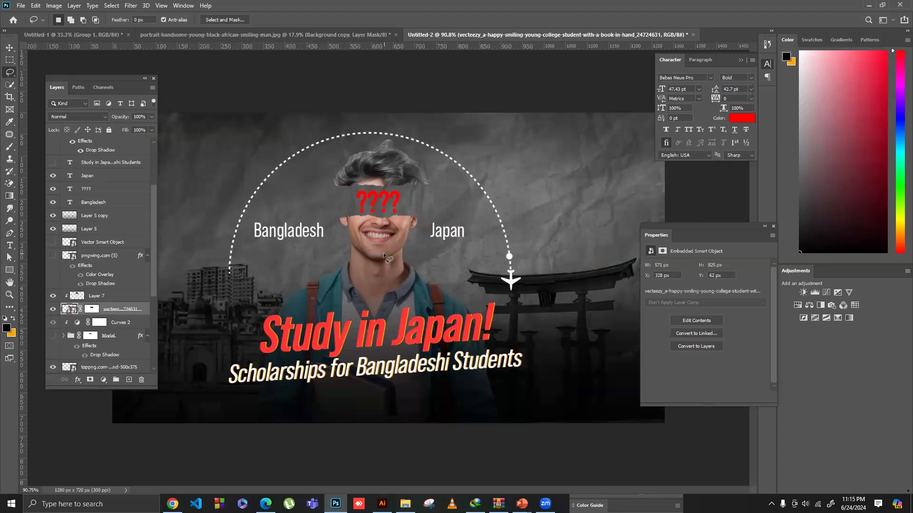
Step: Try to centre the "Study in Japan! Scholarships for Bangladeshi Students" headline horizontally on the canvas
scroll(102, 171, "up", 3)
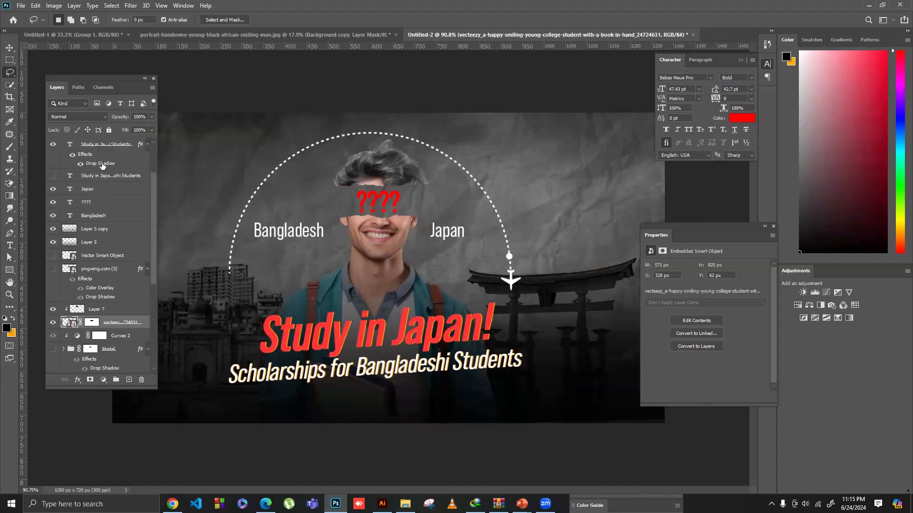
left_click(9, 49)
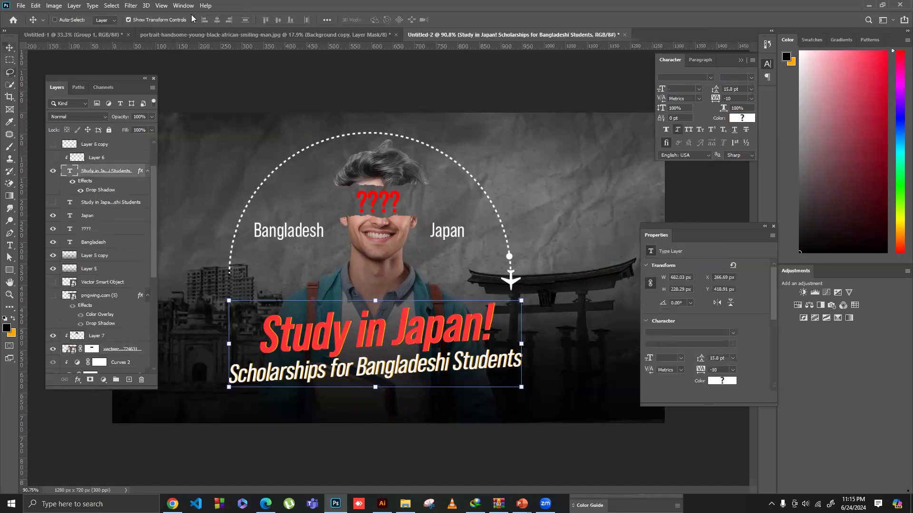
key("ctrl+a")
left_click(217, 20)
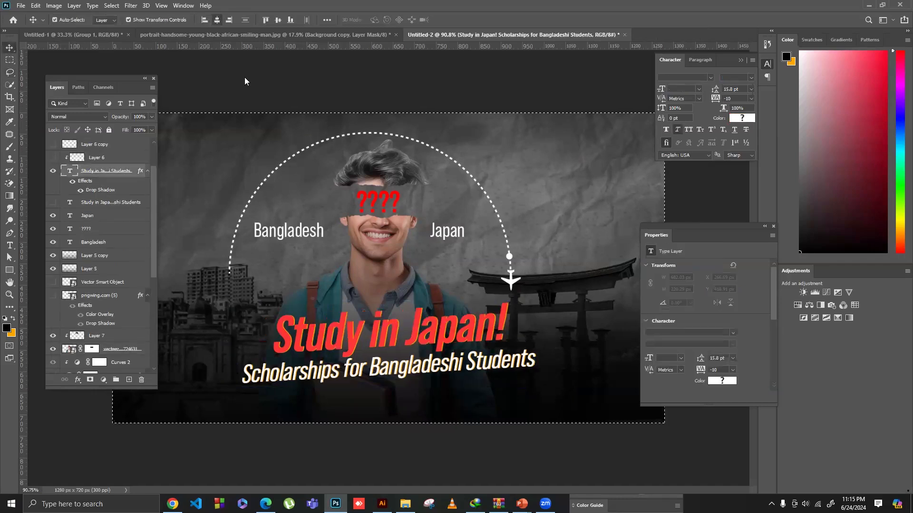
key("ctrl+d")
Step: Move the slanted two-line headline straight down by 22 px over the student's chest
left_click_drag(354, 303, 379, 332)
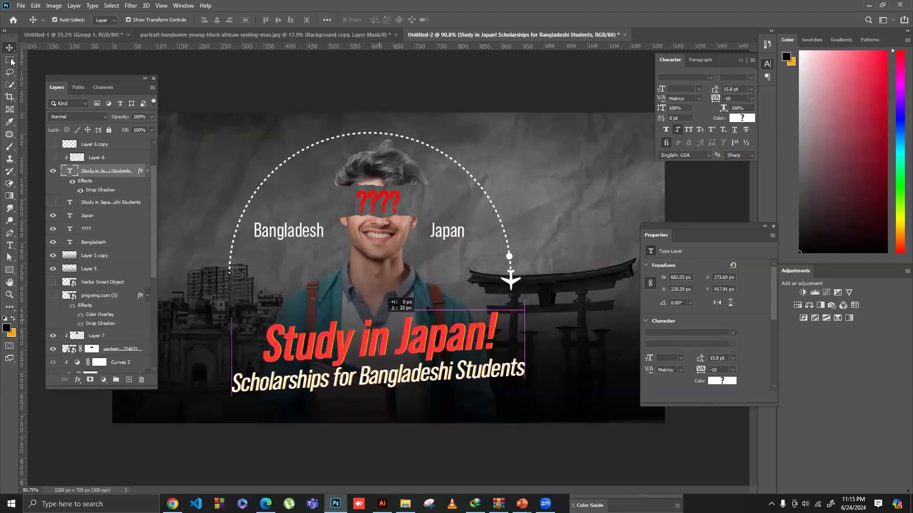
left_click_drag(344, 225, 447, 267)
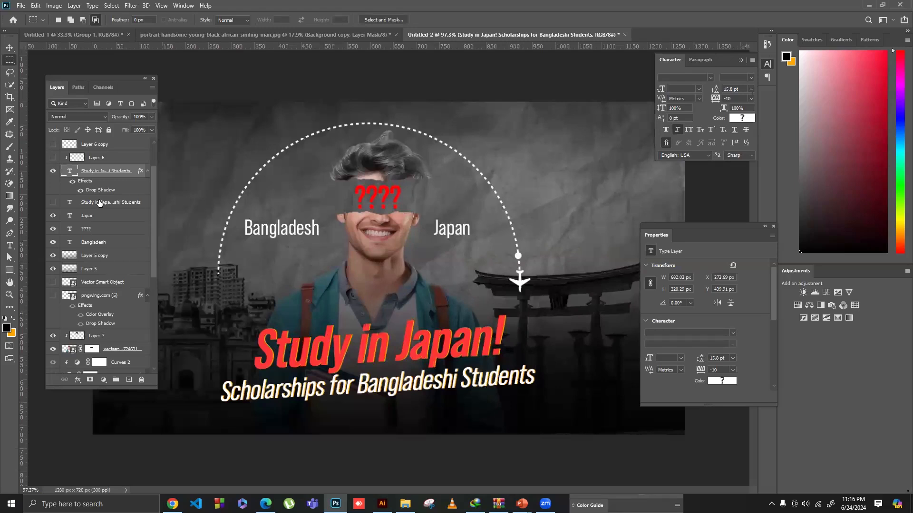
scroll(107, 326, "down", 2)
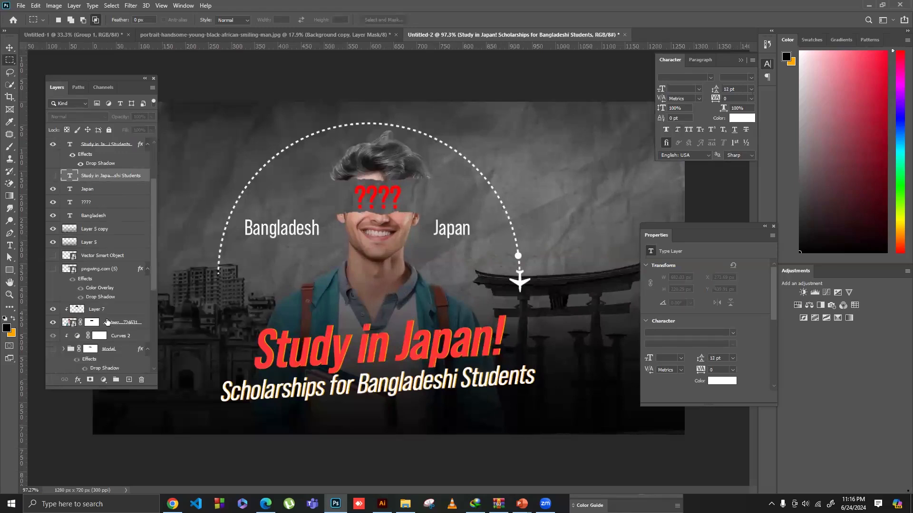
left_click(114, 322)
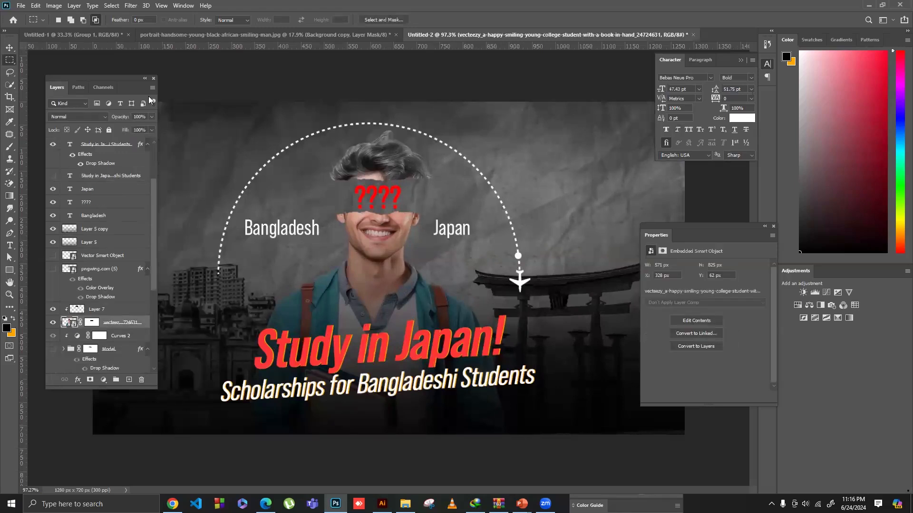
left_click(205, 107)
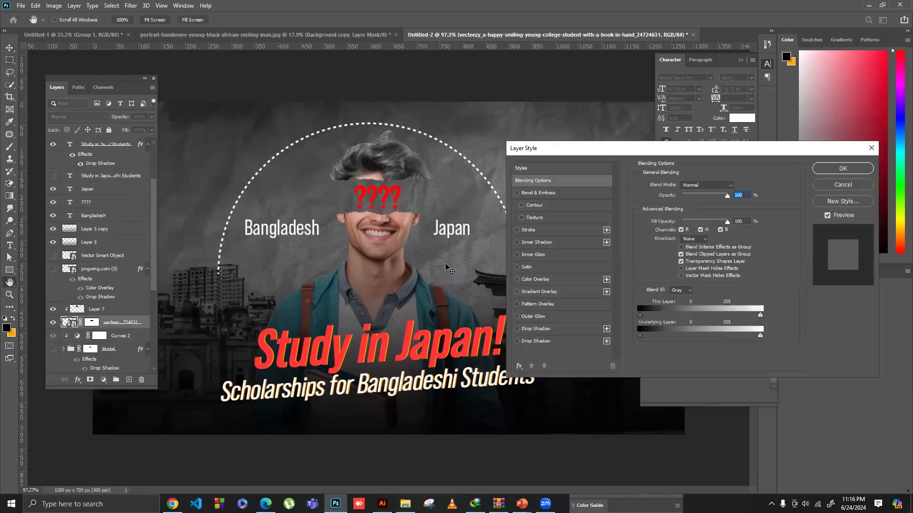
left_click_drag(443, 263, 441, 263)
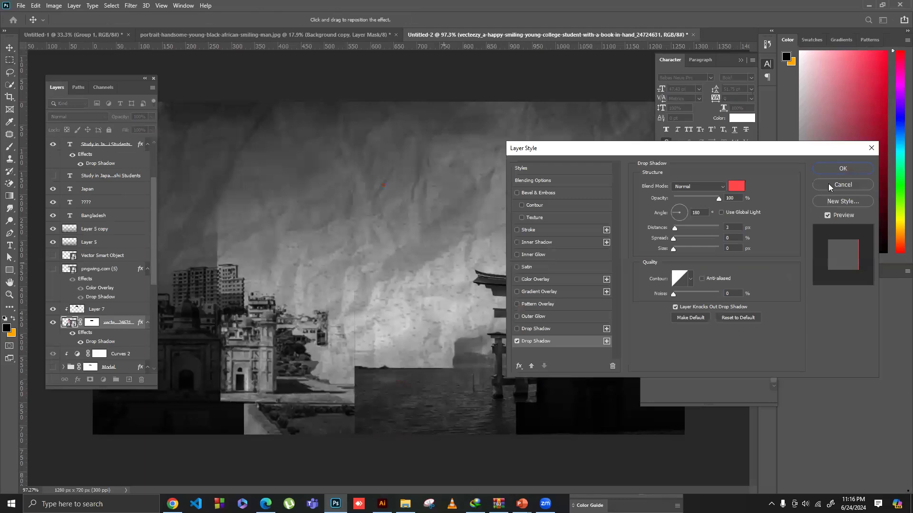
left_click(842, 184)
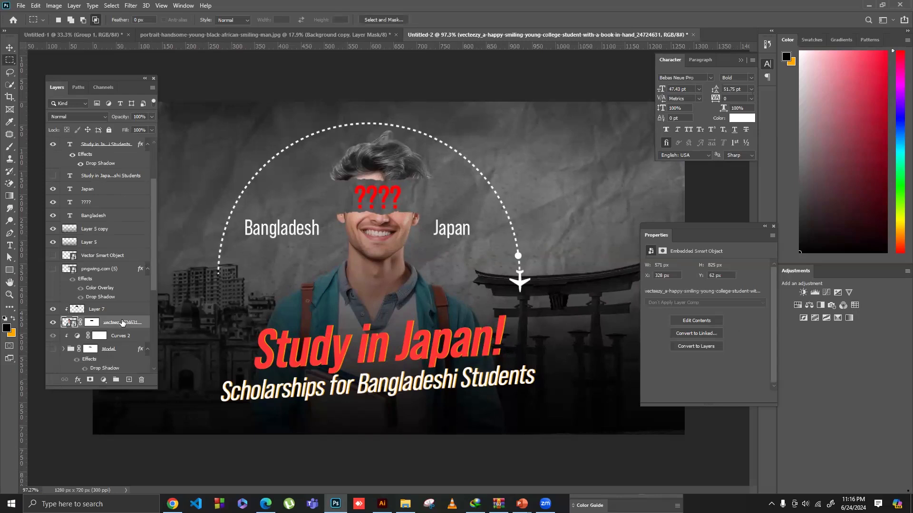
Step: Add a drop shadow to the student cut-out in pure red (ff0000), with a 171° angle and 7 px distance
right_click(128, 308)
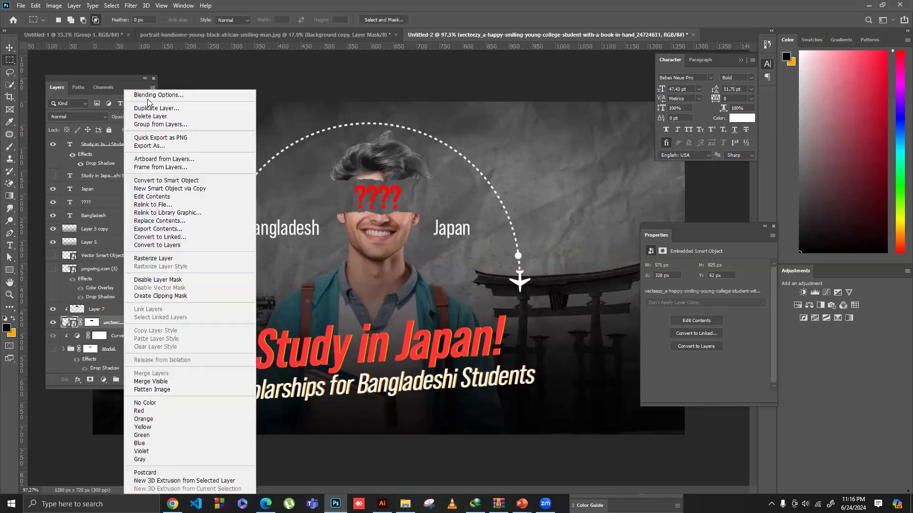
left_click(464, 195)
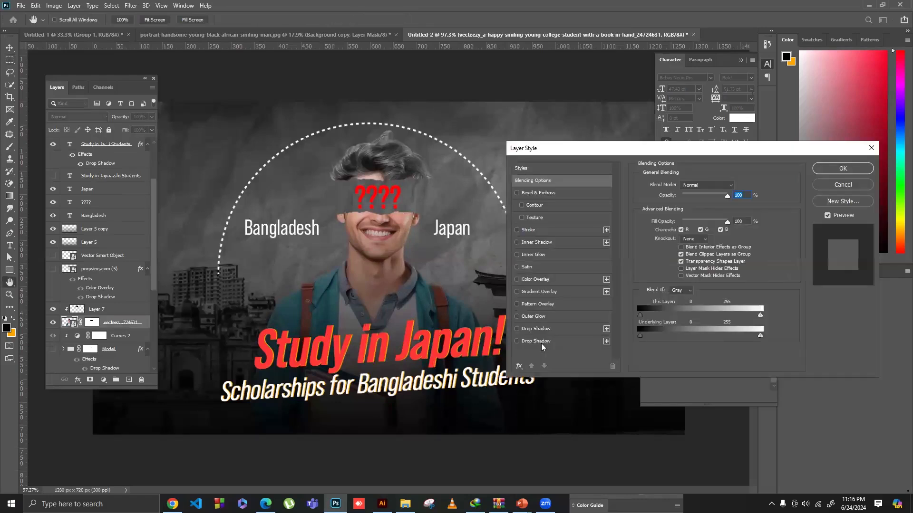
left_click(541, 344)
left_click(737, 186)
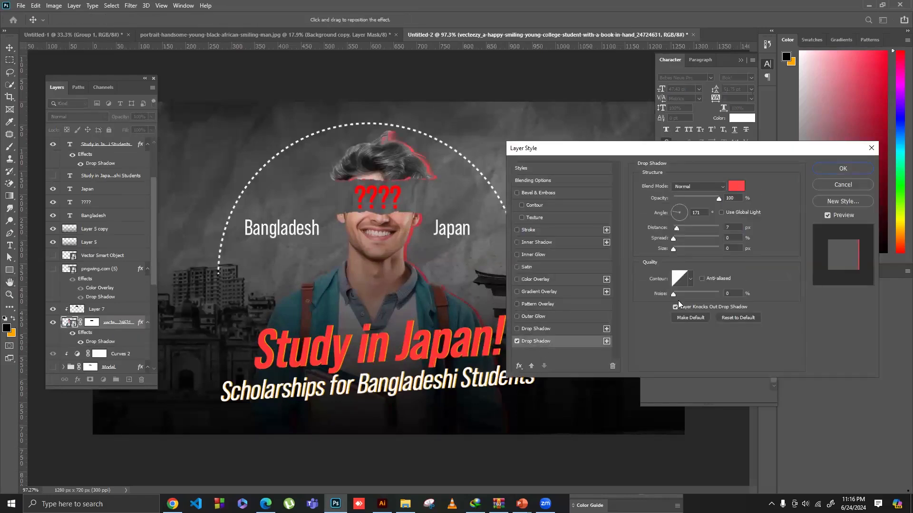
left_click_drag(675, 332, 712, 318)
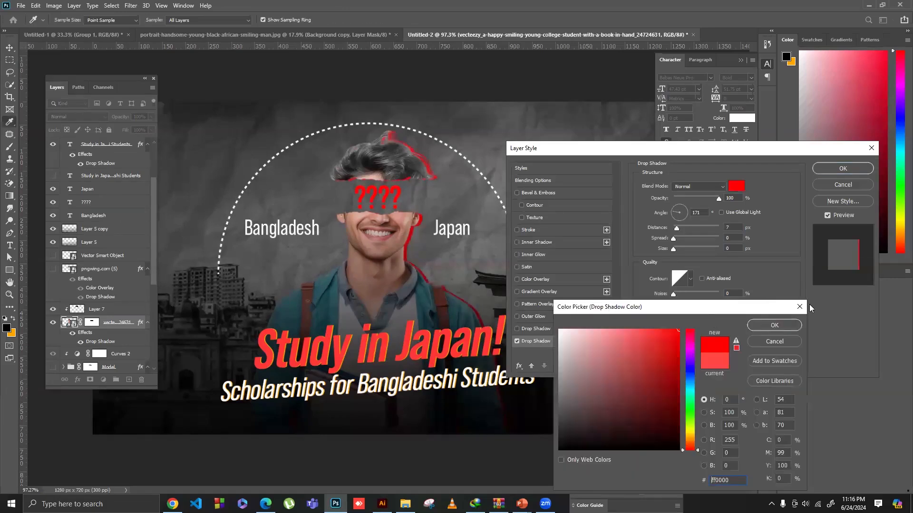
left_click(775, 325)
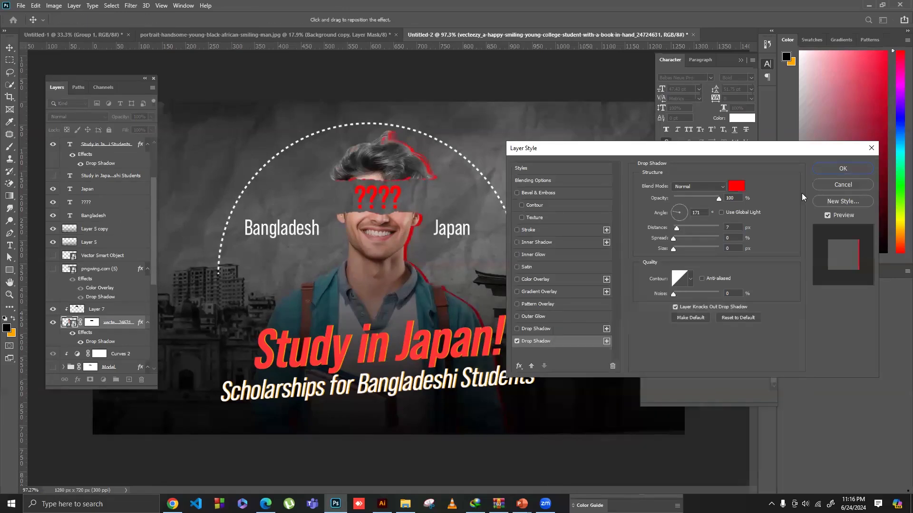
key("Return")
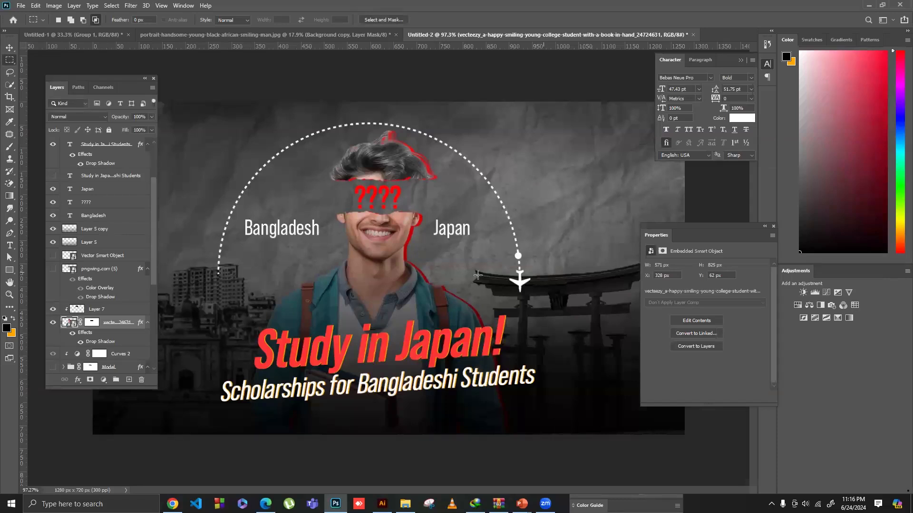
Step: Add a Color Balance adjustment clipped to the student above Layer 7 and set the midtones' Cyan–Red value to +39
key("ctrl+minus")
key("ctrl+minus")
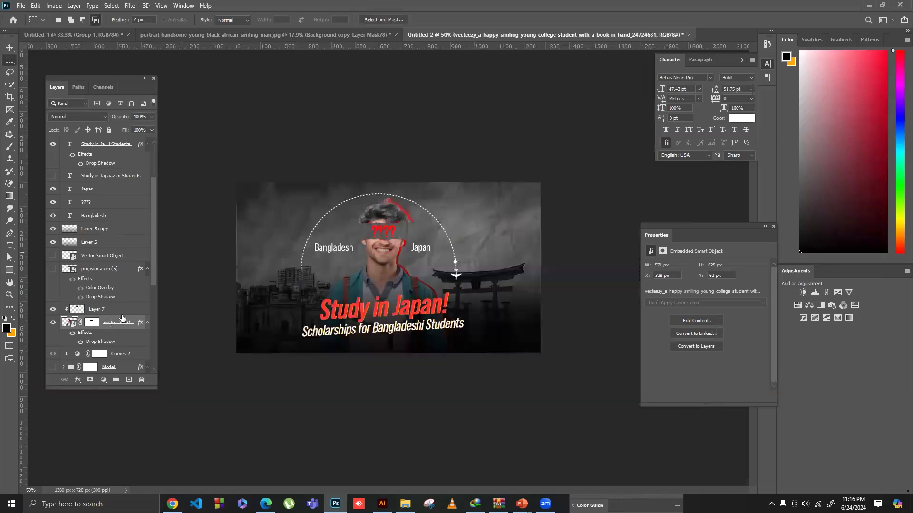
left_click(127, 315)
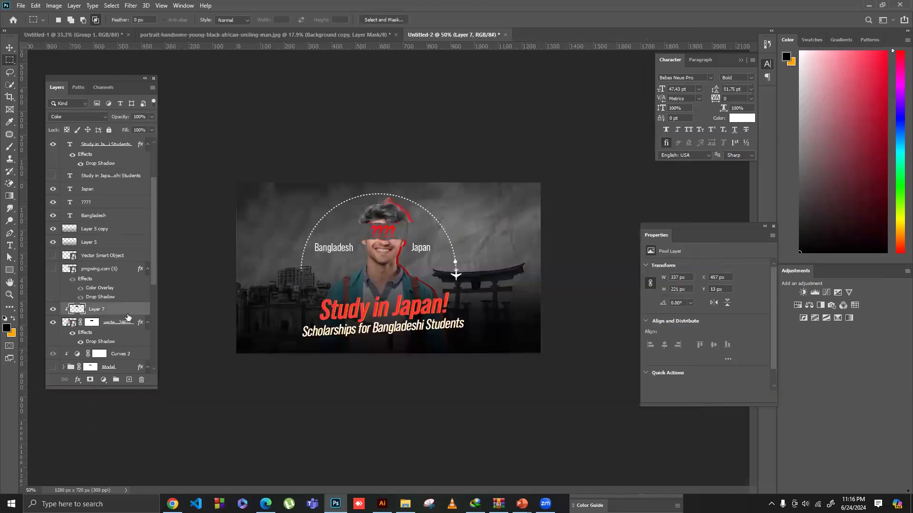
left_click(103, 379)
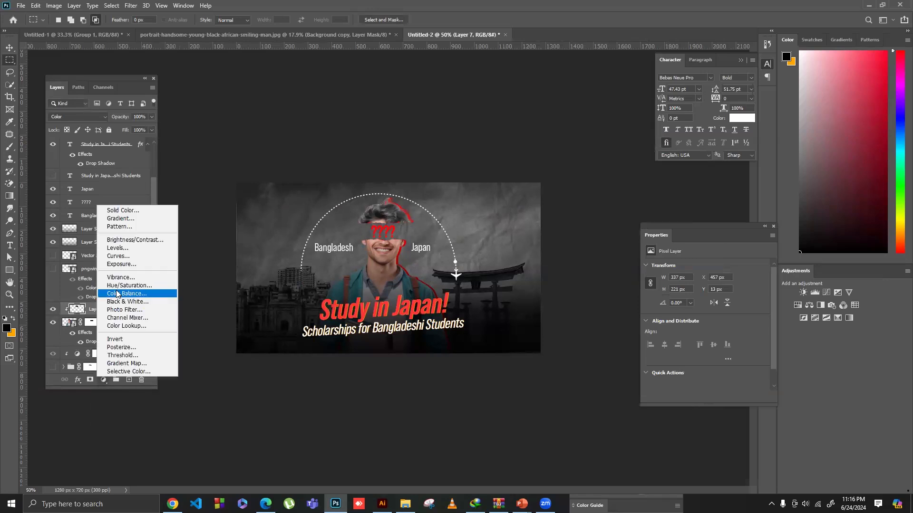
left_click(118, 293)
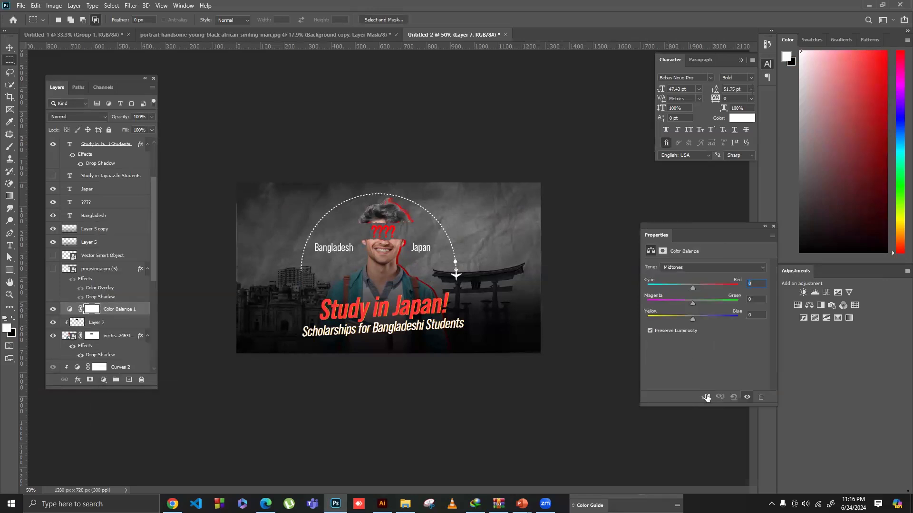
left_click_drag(696, 289, 701, 287)
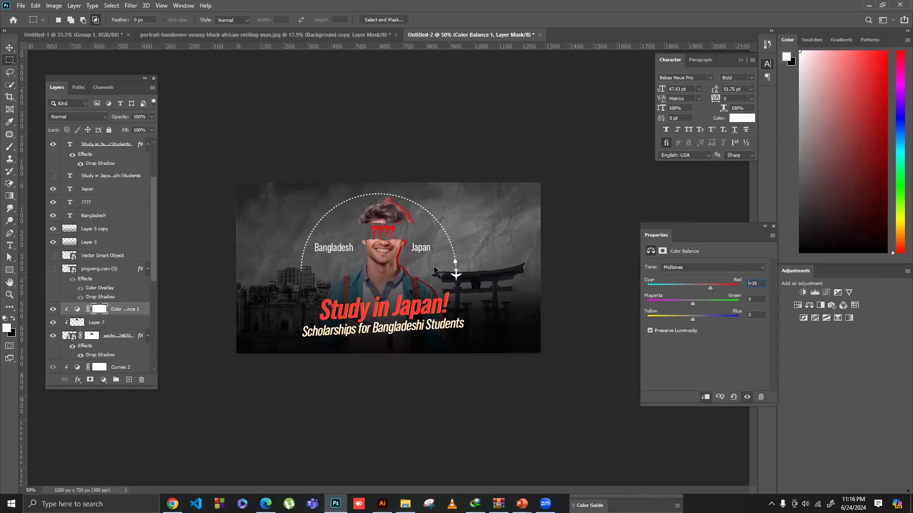
key("ctrl+plus")
key("ctrl+plus")
key("ctrl+minus")
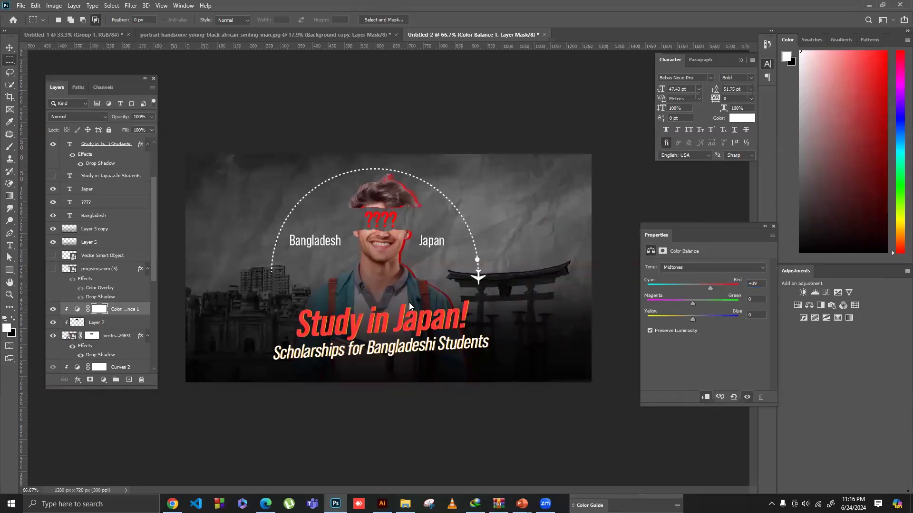
key("ctrl+s")
left_click(595, 460)
Step: Select the "Study in Japan!" line of the headline text for editing
left_click(9, 245)
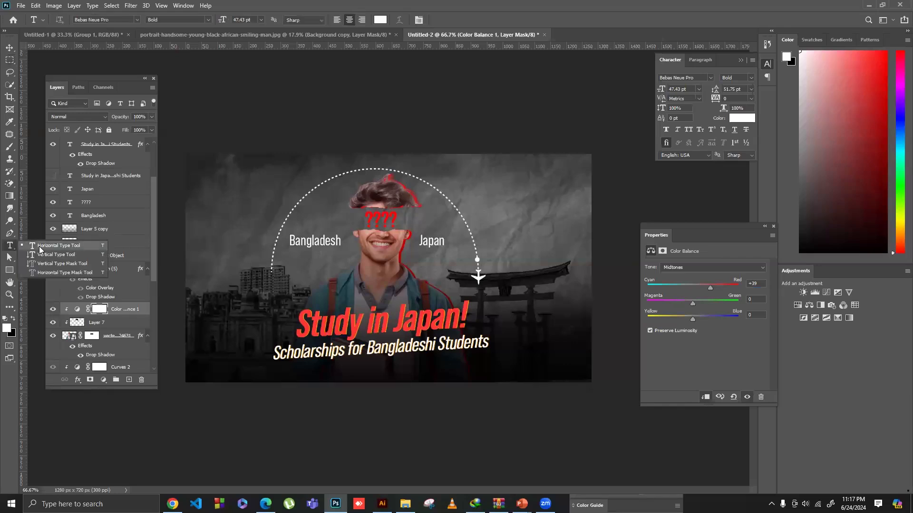
left_click(323, 320)
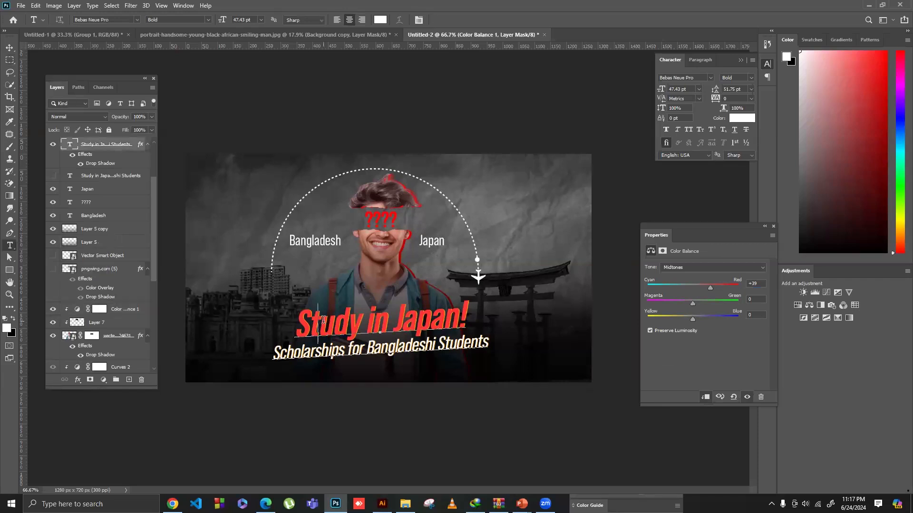
double_click(323, 320)
triple_click(323, 320)
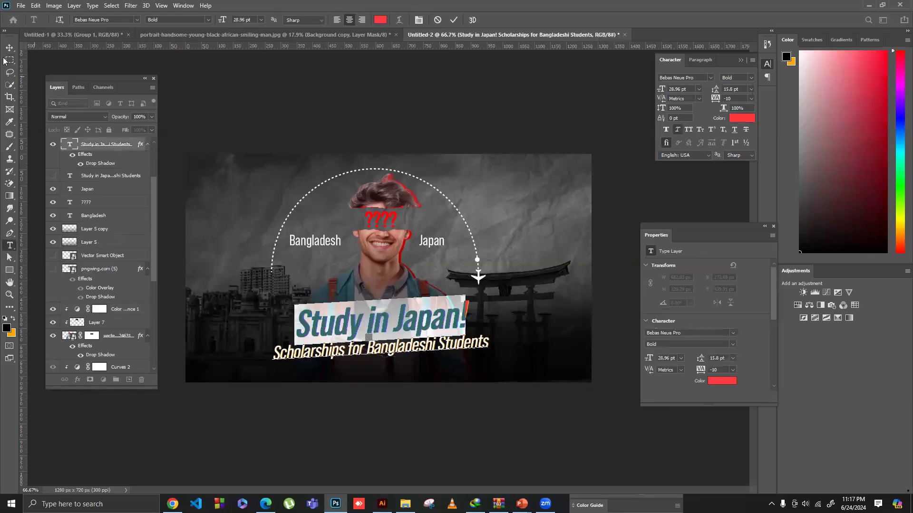